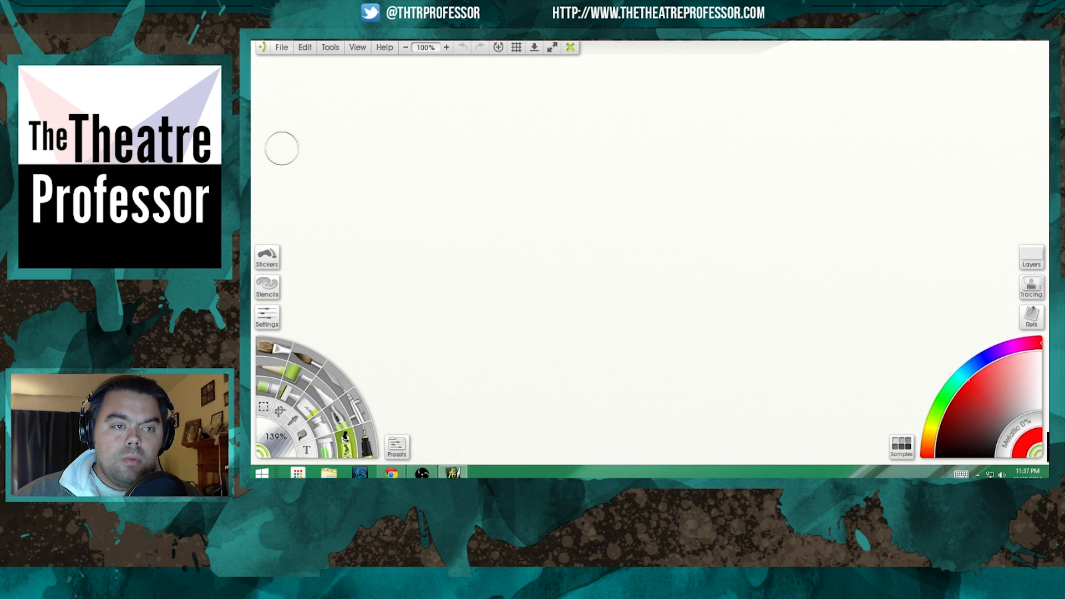
Create a new 400 by 400 px painting with the Cel canvas from the Special group.
left_click(281, 48)
left_click(300, 62)
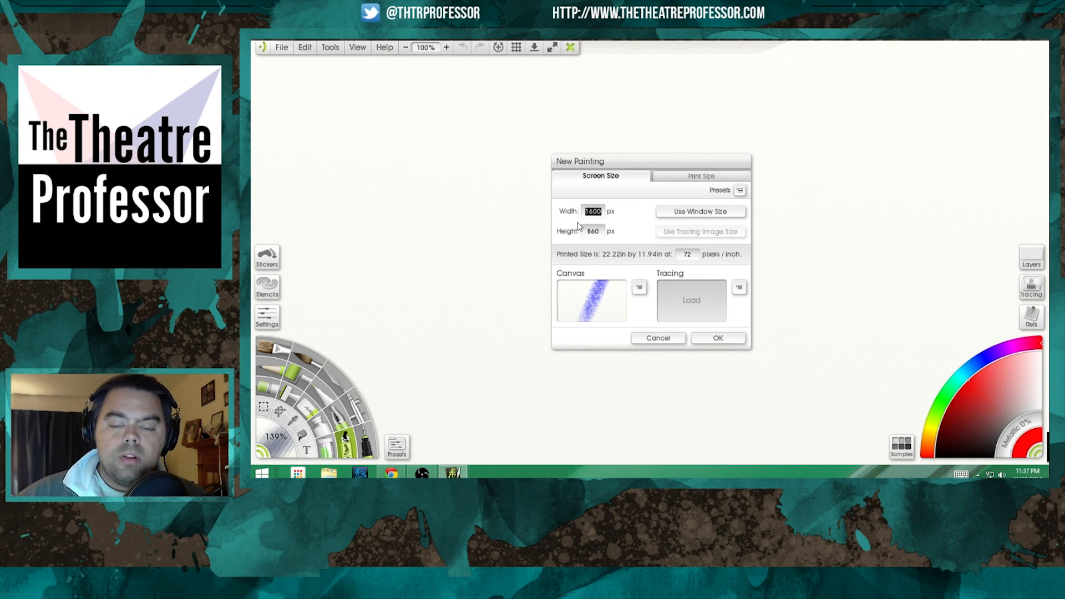
type("400")
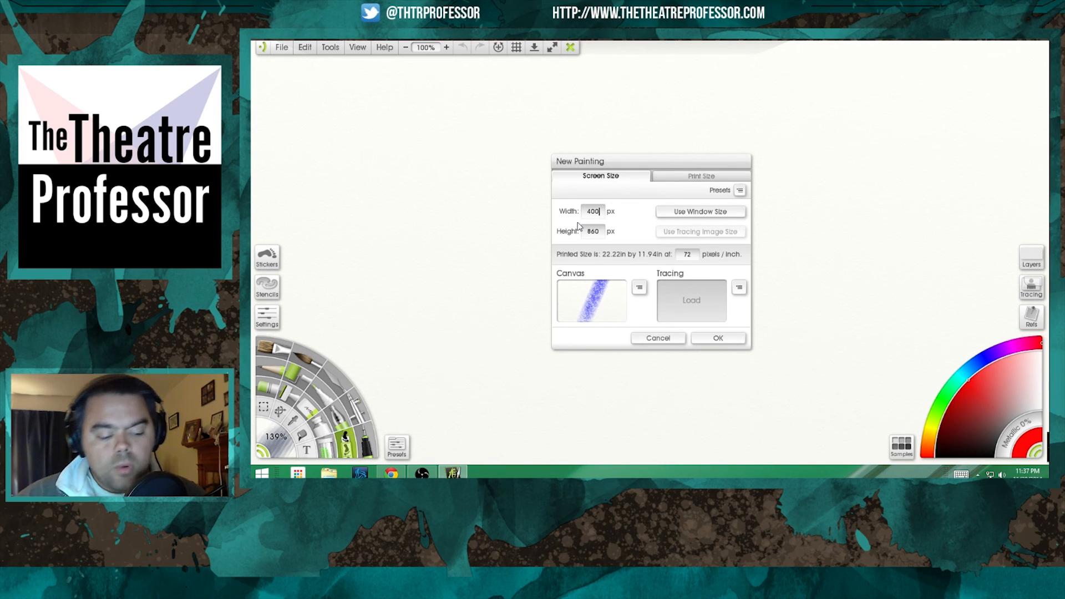
key("Tab")
type("400")
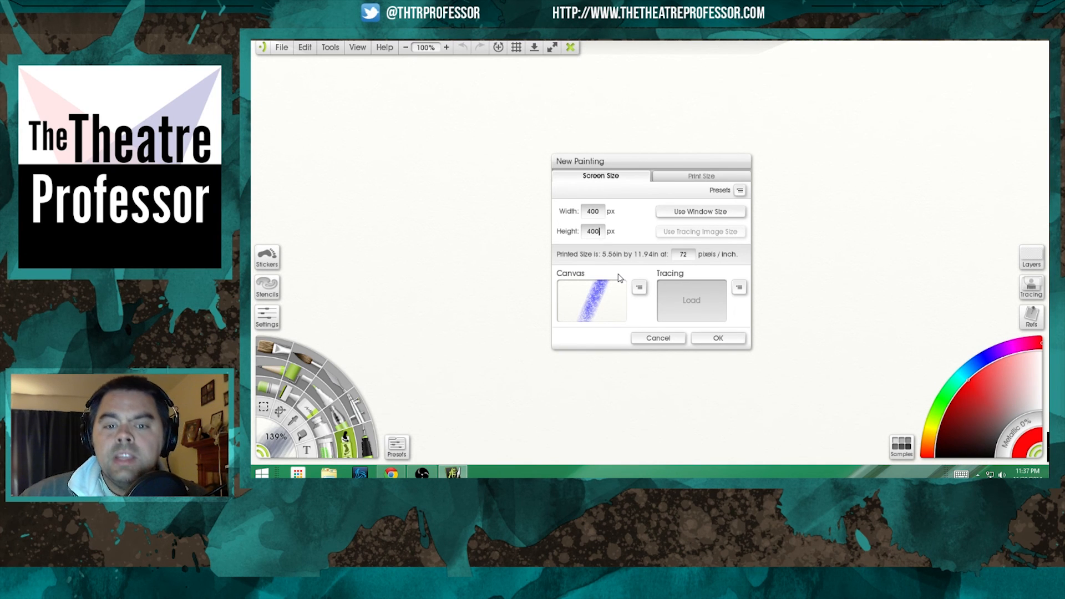
left_click(642, 290)
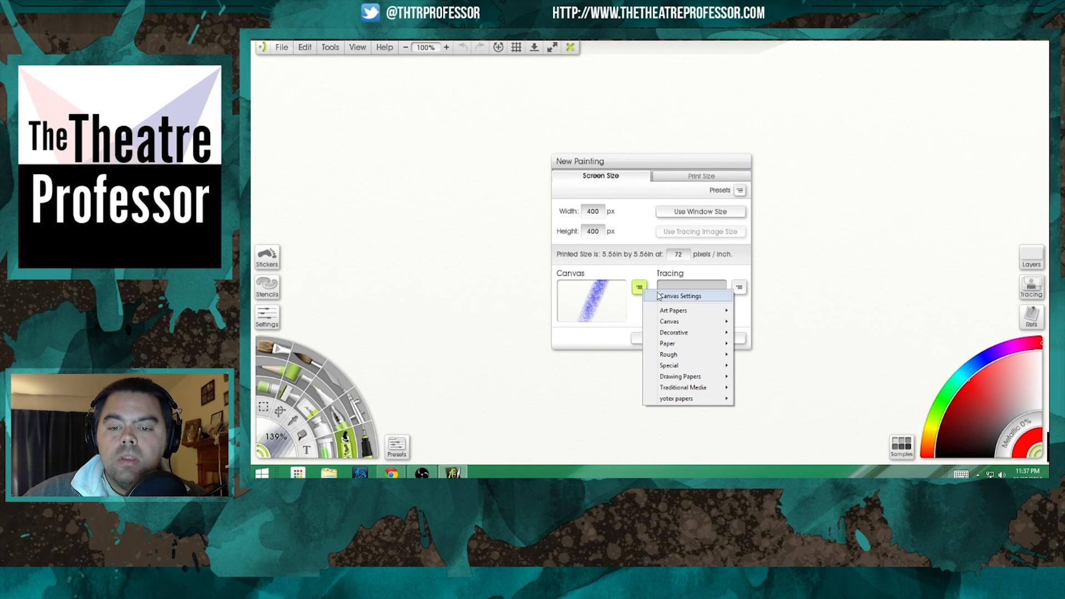
mouse_move(676, 368)
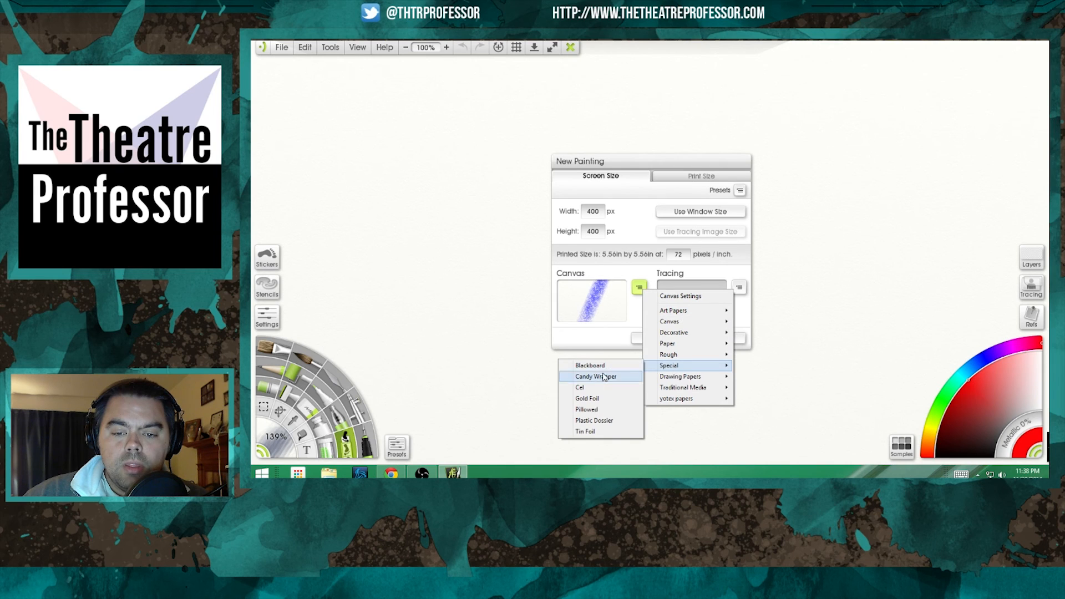
left_click(588, 387)
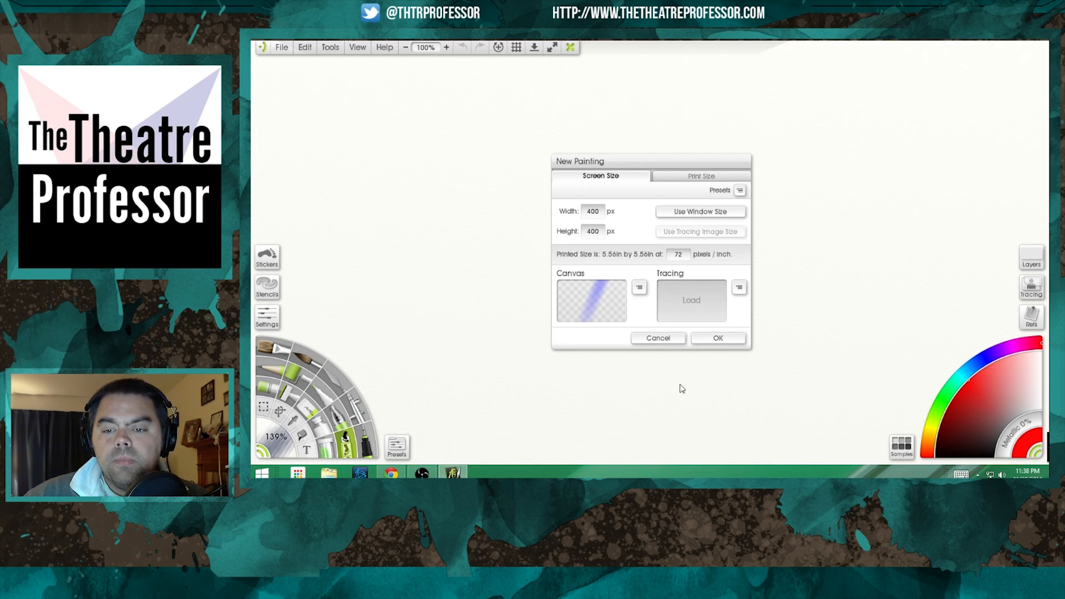
left_click(717, 338)
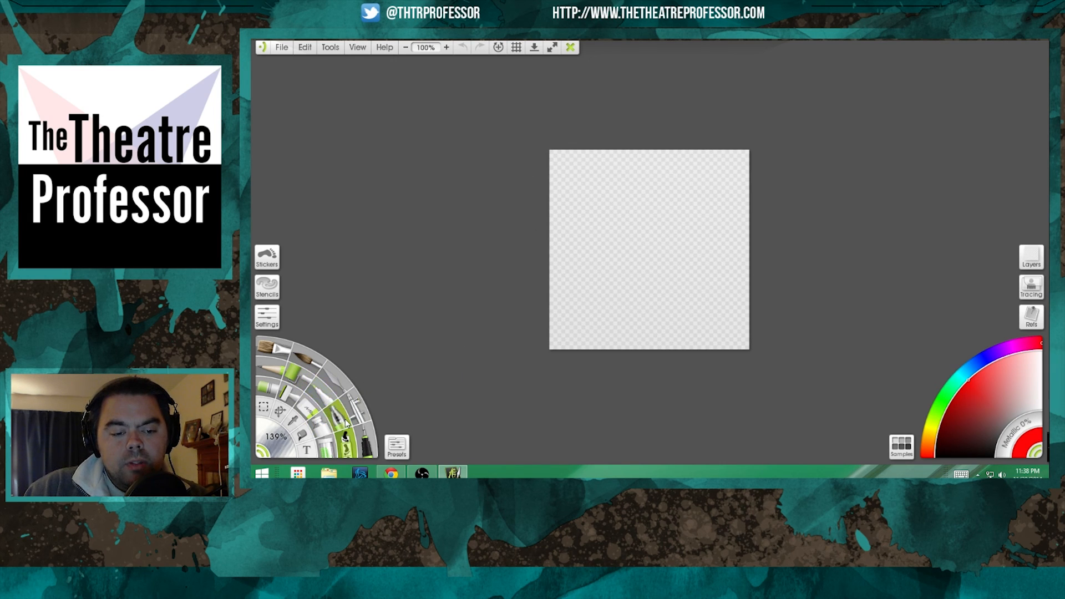
Load the Chalk Style 3i preset from the Sketch Brushes group for the Sticker Spray.
left_click(279, 350)
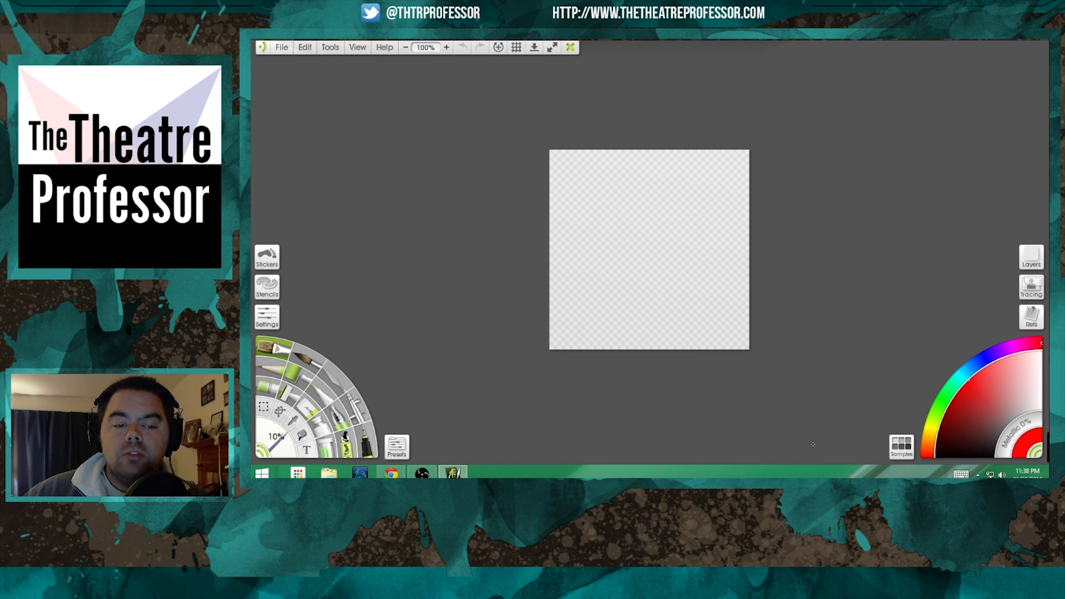
left_click(346, 444)
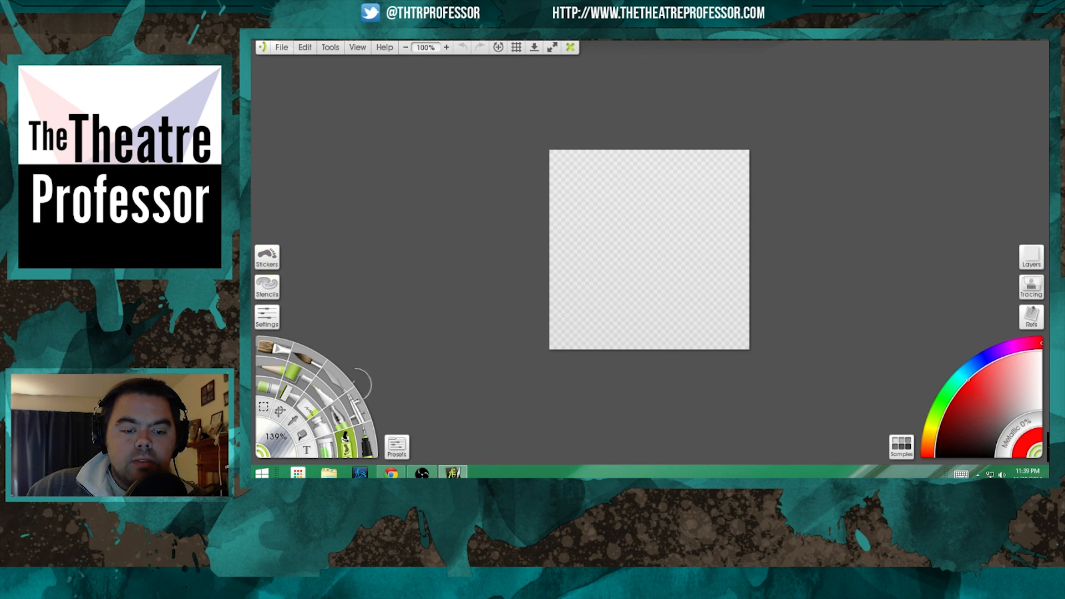
left_click(397, 447)
left_click(455, 81)
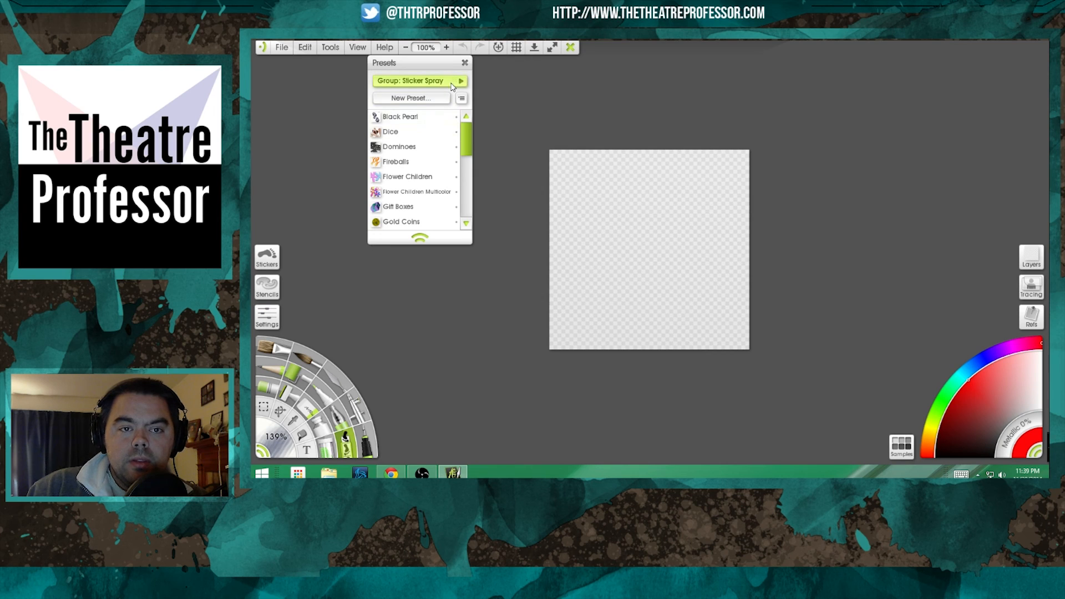
left_click(492, 221)
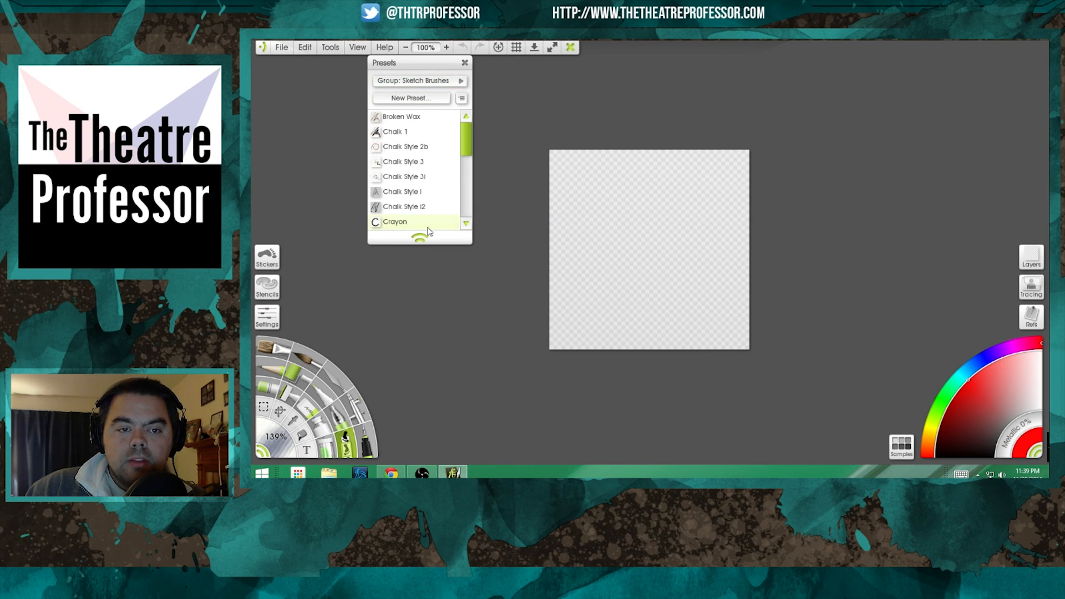
left_click(400, 178)
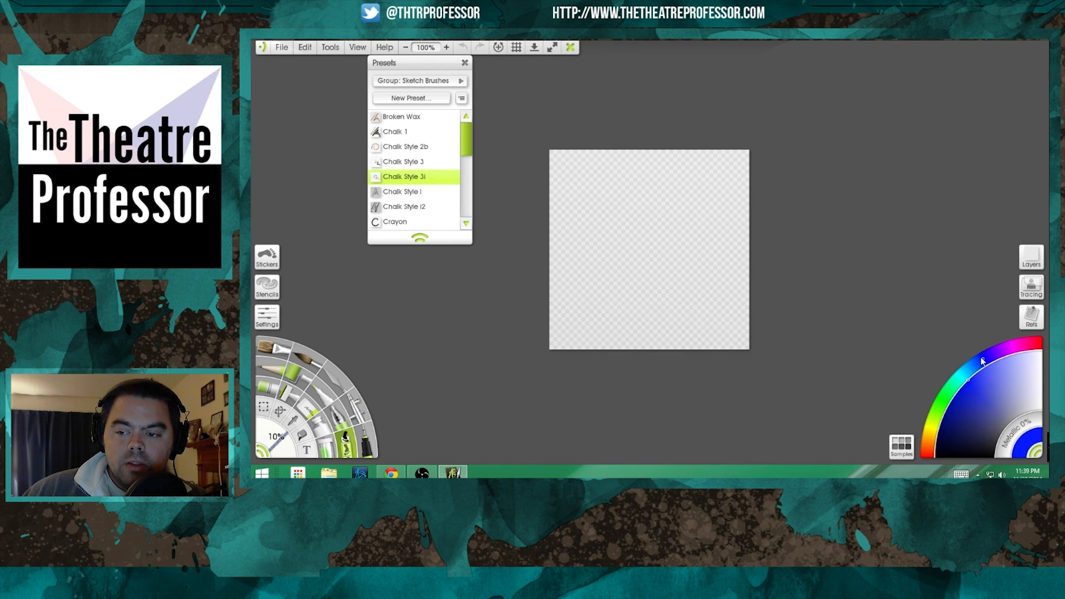
Paint blue trial strokes across the canvas with the chalk brush and undo them all.
mouse_move(630, 257)
left_mouse_down()
mouse_move(687, 271)
mouse_move(639, 217)
mouse_move(600, 243)
mouse_move(581, 198)
left_mouse_up()
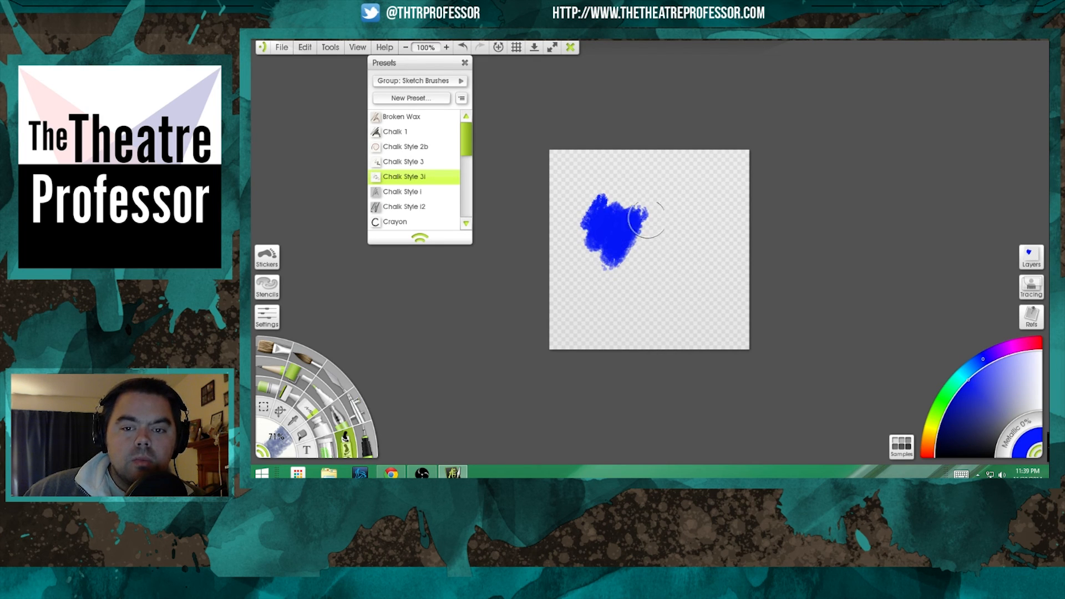
mouse_move(655, 222)
left_mouse_down()
mouse_move(652, 250)
mouse_move(691, 267)
mouse_move(709, 296)
mouse_move(640, 314)
mouse_move(577, 283)
left_mouse_up()
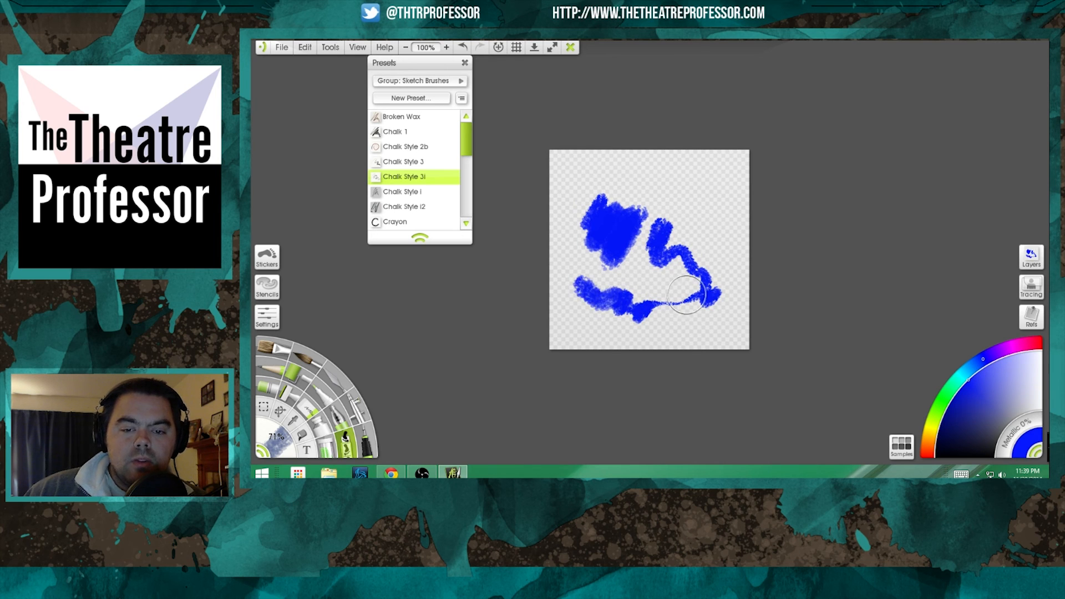
key("ctrl+z")
key("ctrl+z")
key("ctrl+z")
key("ctrl+z")
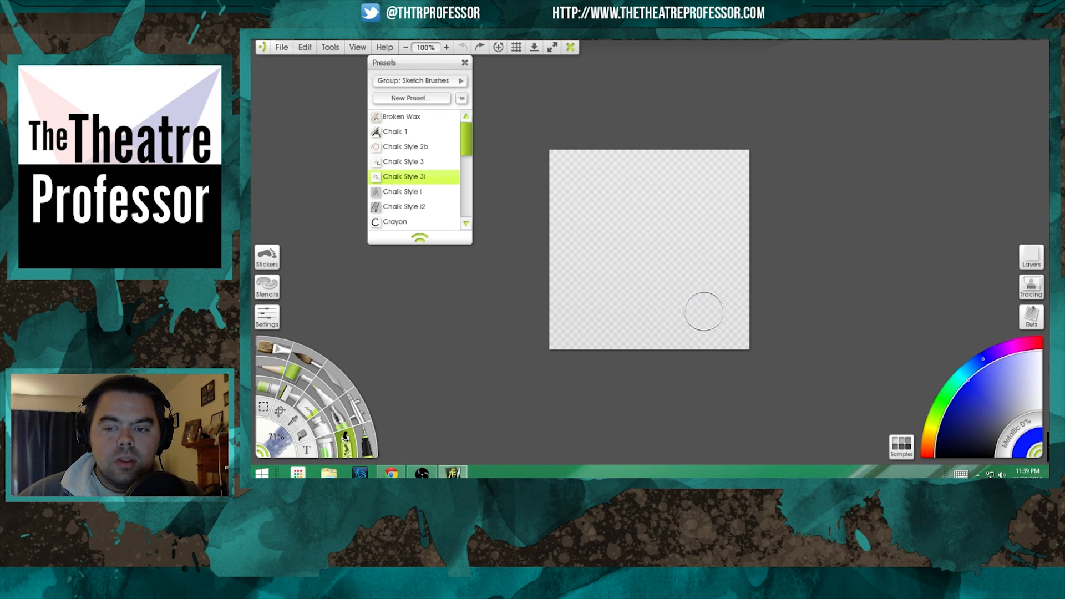
Paint a solid bright red shape on the upper-left part of the canvas using the Oil Brush's Normal Round preset.
left_click(1030, 343)
left_click_drag(1031, 344, 1046, 340)
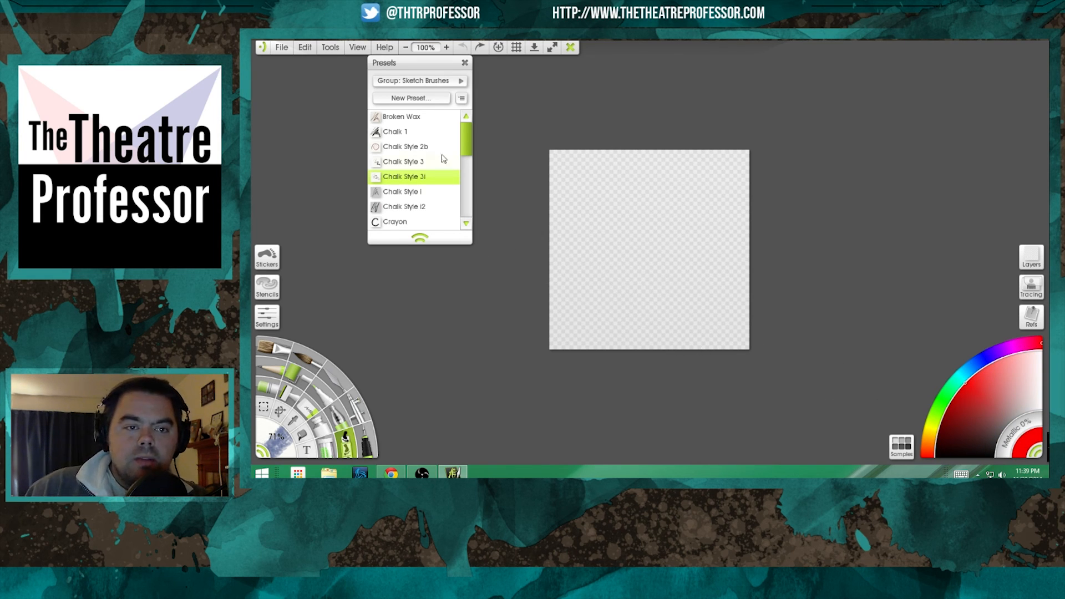
left_click(275, 350)
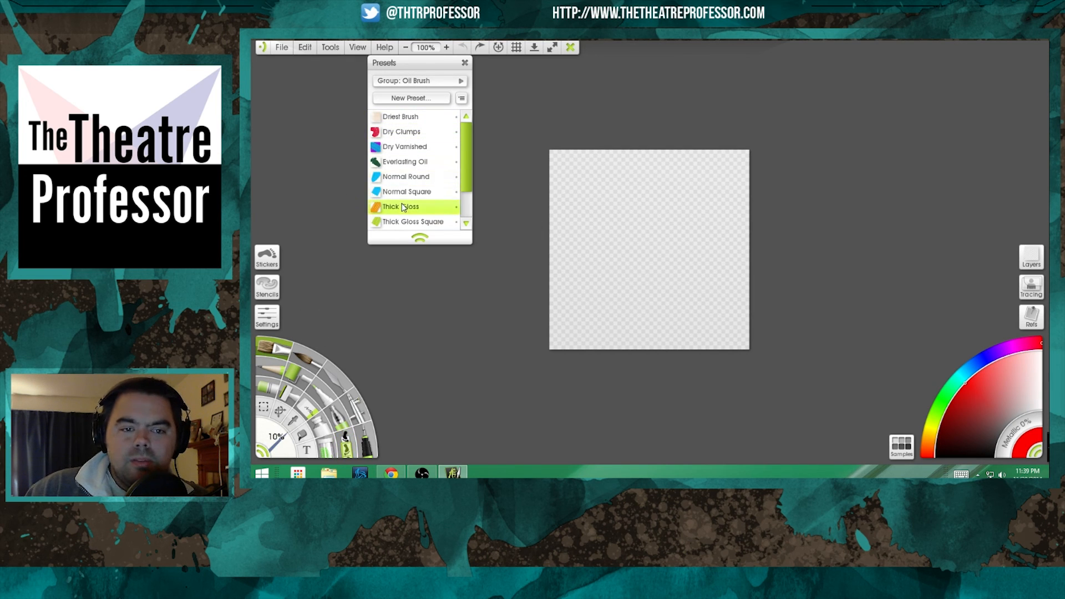
left_click(415, 177)
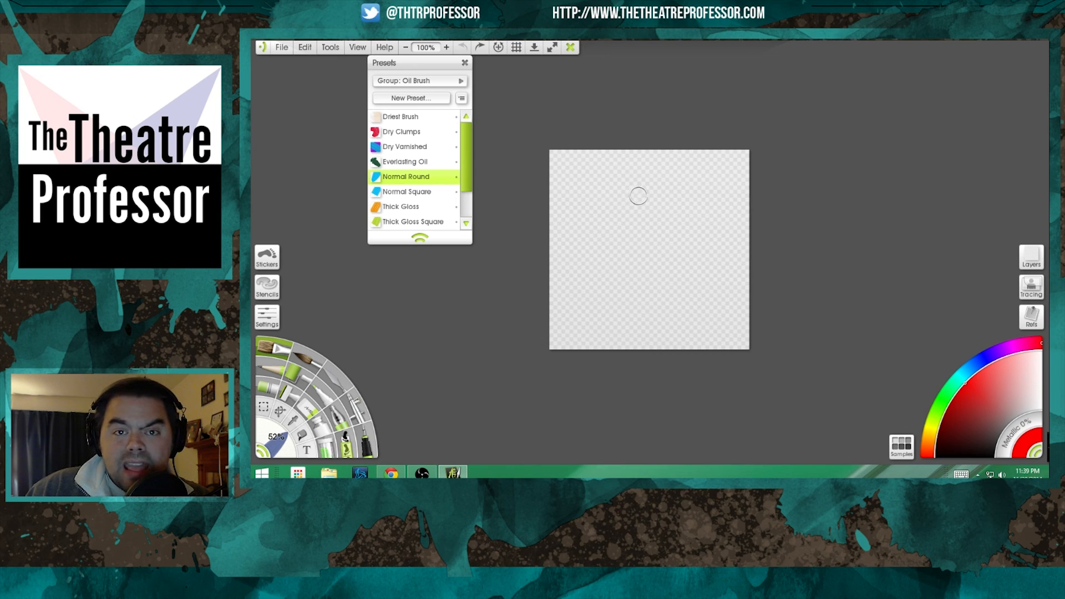
mouse_move(638, 191)
left_mouse_down()
mouse_move(615, 223)
mouse_move(597, 207)
mouse_move(620, 203)
mouse_move(603, 200)
mouse_move(597, 222)
mouse_move(596, 197)
mouse_move(606, 207)
mouse_move(589, 208)
mouse_move(618, 201)
mouse_move(603, 209)
mouse_move(606, 181)
mouse_move(620, 200)
mouse_move(596, 224)
mouse_move(615, 241)
mouse_move(591, 240)
mouse_move(609, 259)
mouse_move(603, 285)
mouse_move(626, 298)
mouse_move(632, 248)
mouse_move(615, 232)
mouse_move(641, 239)
mouse_move(645, 207)
mouse_move(616, 206)
mouse_move(634, 213)
mouse_move(631, 206)
mouse_move(606, 240)
mouse_move(620, 203)
mouse_move(633, 314)
mouse_move(621, 258)
mouse_move(649, 235)
mouse_move(625, 235)
mouse_move(668, 220)
mouse_move(672, 205)
mouse_move(647, 222)
mouse_move(681, 236)
mouse_move(660, 228)
mouse_move(679, 222)
mouse_move(613, 189)
left_mouse_up()
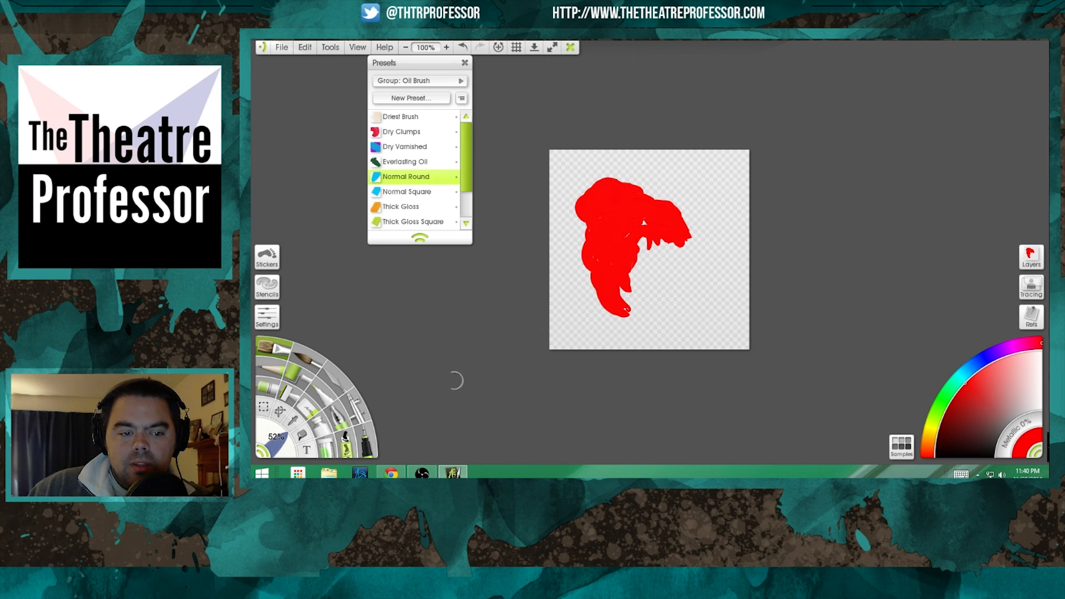
Choose the Knife tool with the "a wc blender" preset from the sumi blending group.
left_click(345, 382)
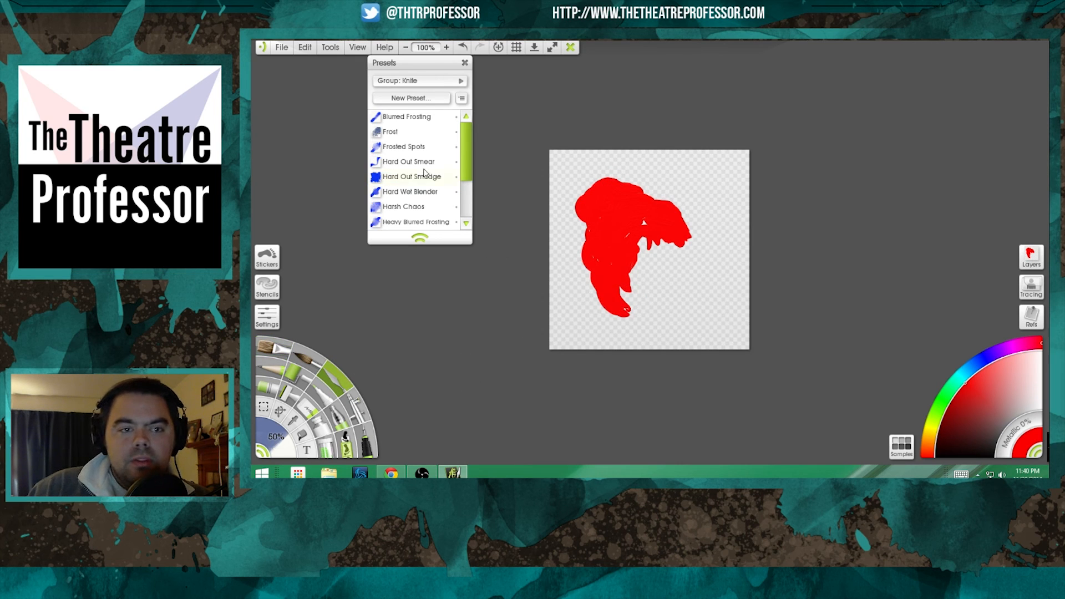
left_click(441, 82)
left_click(461, 102)
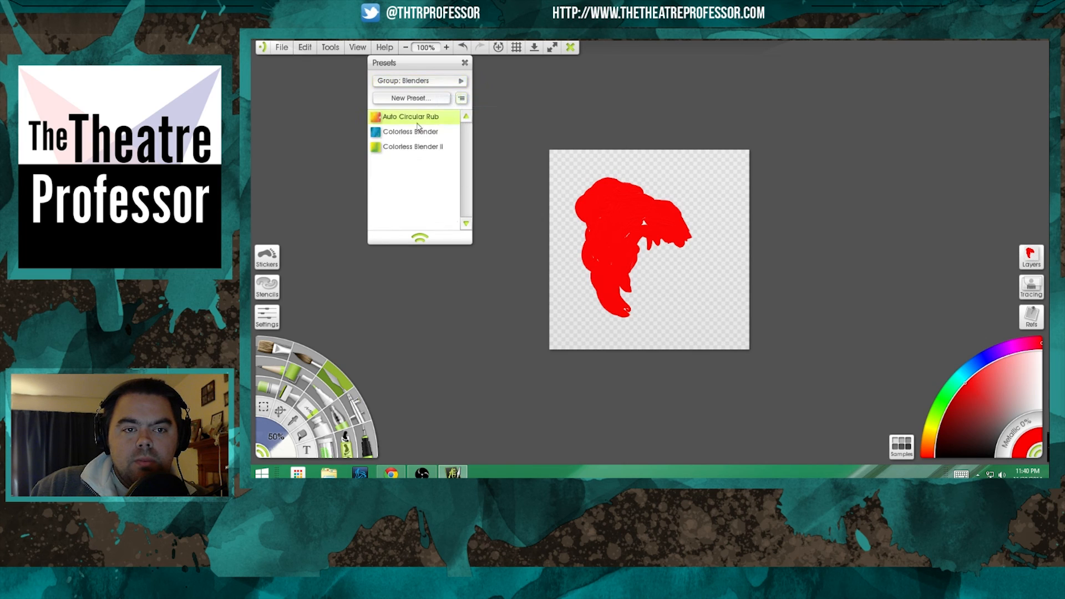
left_click(437, 82)
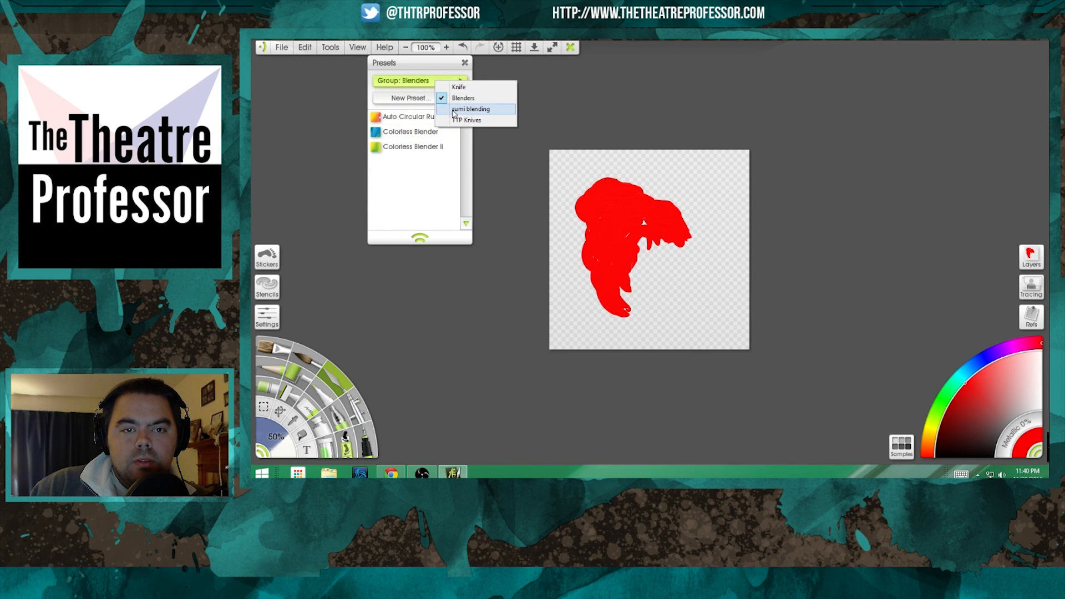
left_click(455, 113)
left_click(410, 132)
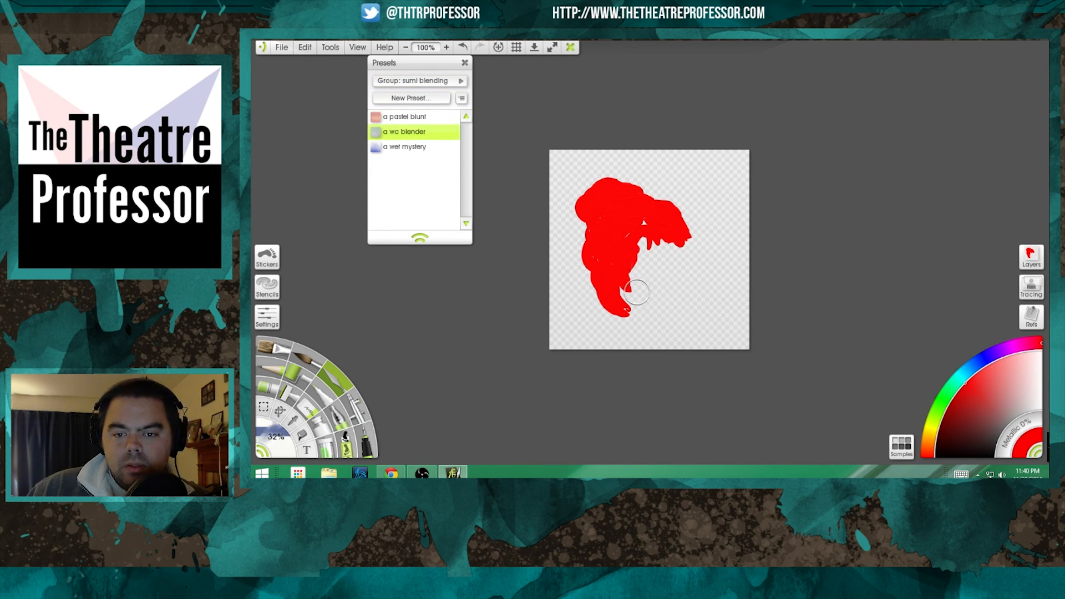
Smear the lower-right edge of the red shape so the paint fades softly into the transparent canvas.
mouse_move(636, 292)
left_mouse_down()
mouse_move(646, 229)
mouse_move(651, 248)
mouse_move(687, 251)
mouse_move(662, 224)
mouse_move(623, 305)
mouse_move(646, 311)
mouse_move(627, 319)
mouse_move(642, 307)
mouse_move(633, 286)
left_mouse_up()
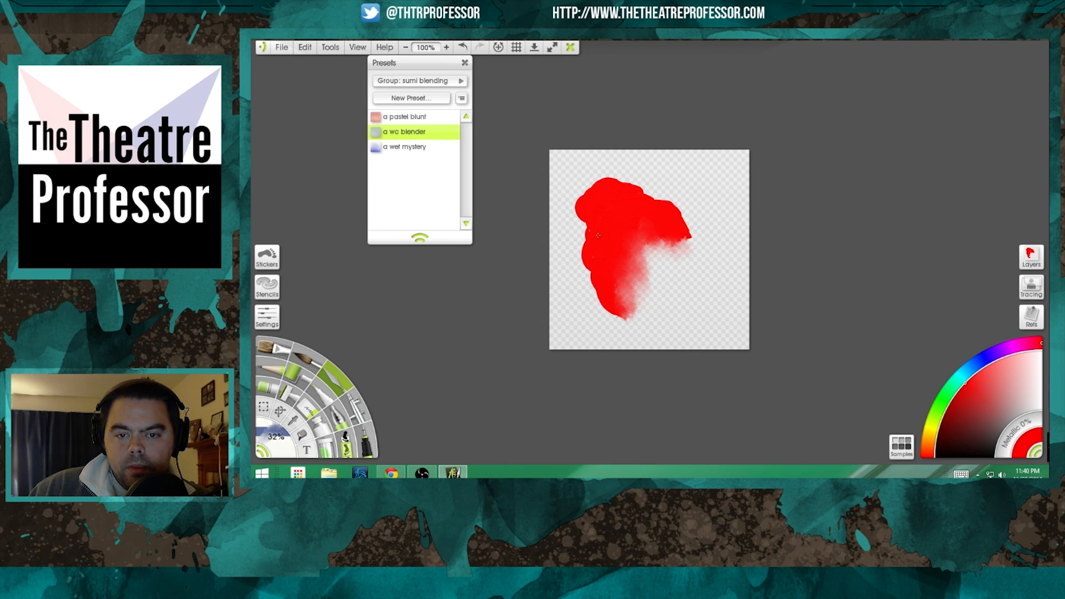
left_click_drag(598, 235, 668, 267)
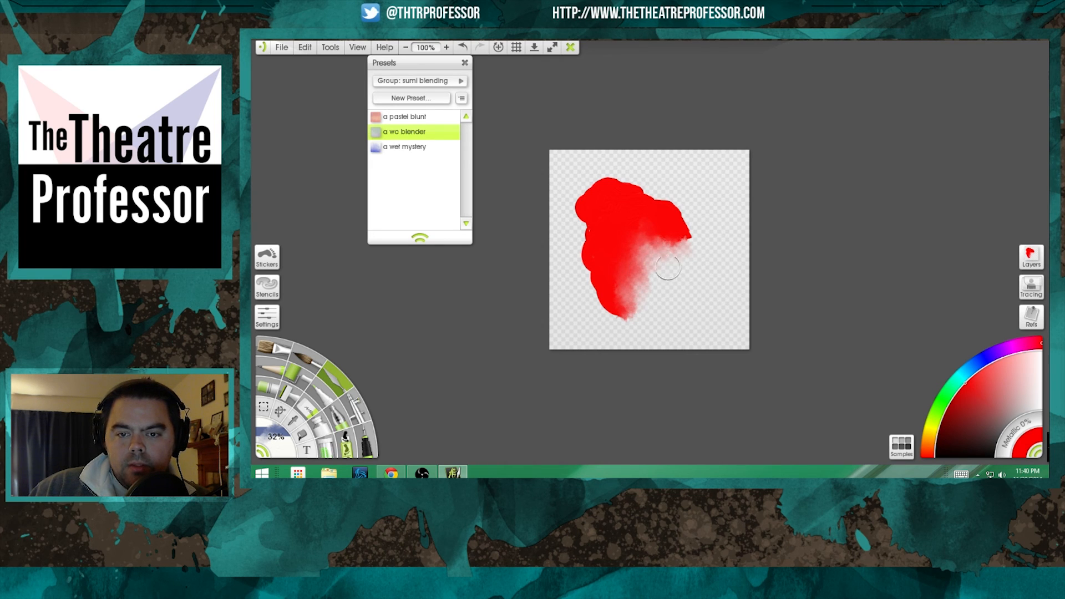
left_click_drag(645, 315, 682, 283)
mouse_move(651, 246)
left_mouse_down()
mouse_move(681, 247)
mouse_move(658, 232)
mouse_move(648, 238)
mouse_move(658, 257)
mouse_move(683, 252)
mouse_move(682, 271)
mouse_move(648, 265)
mouse_move(640, 288)
mouse_move(619, 269)
mouse_move(623, 238)
mouse_move(660, 287)
left_mouse_up()
mouse_move(631, 250)
left_mouse_down()
mouse_move(652, 281)
mouse_move(642, 255)
left_mouse_up()
Paint a small white Oil Brush highlight on the red shape's left side and soften it with the blending knife.
left_click(1037, 368)
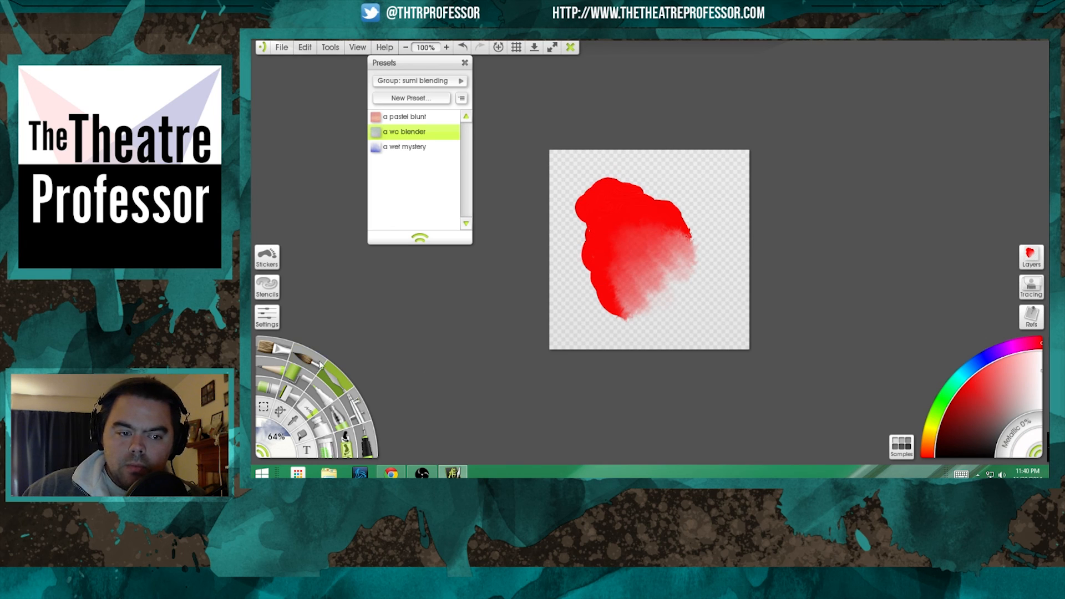
left_click(272, 353)
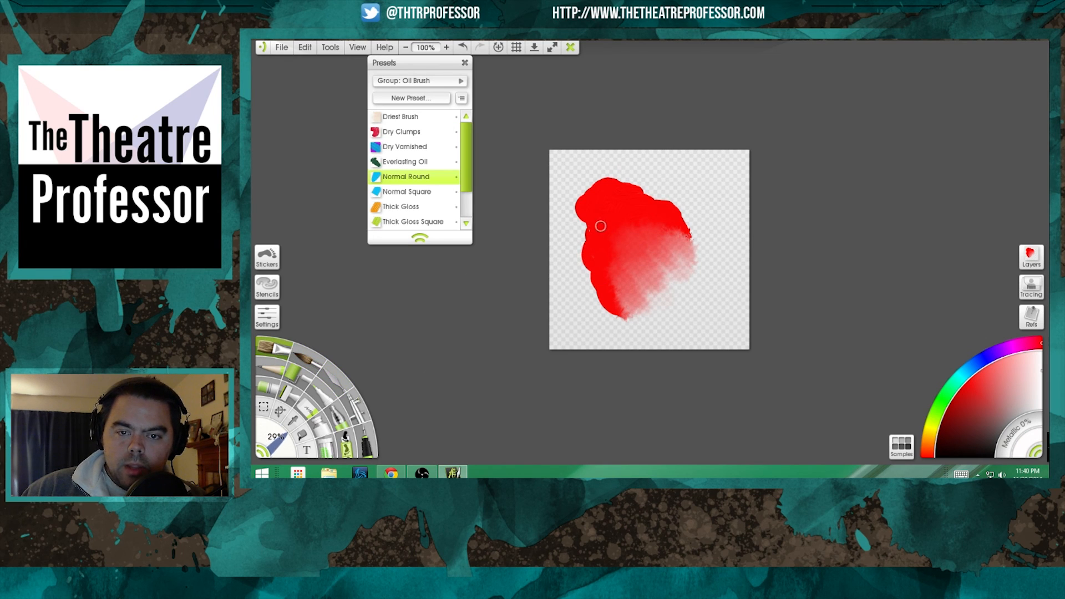
left_click_drag(602, 209, 602, 245)
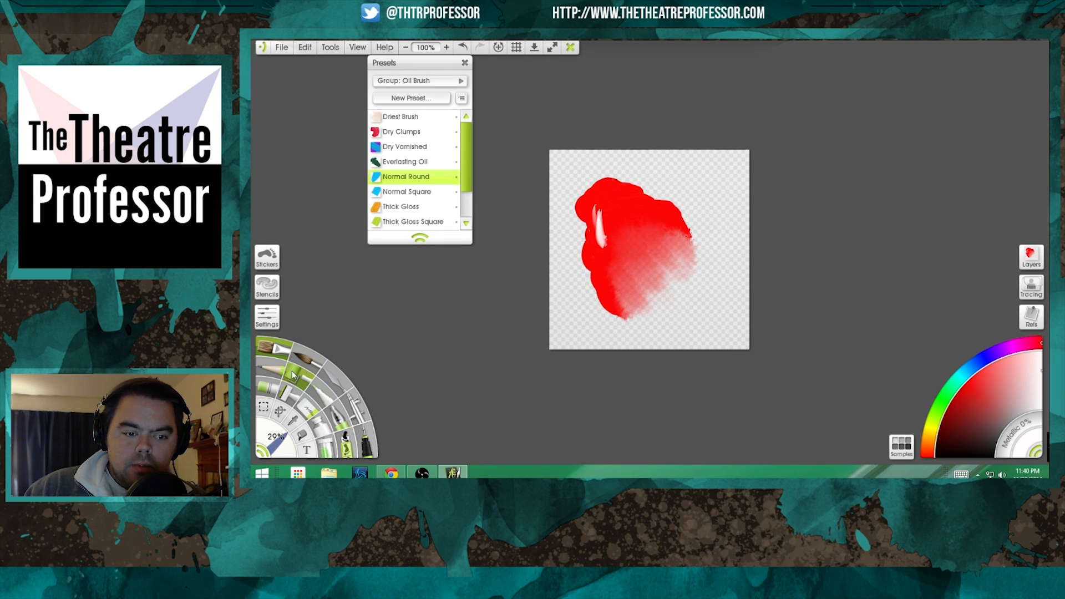
left_click(337, 384)
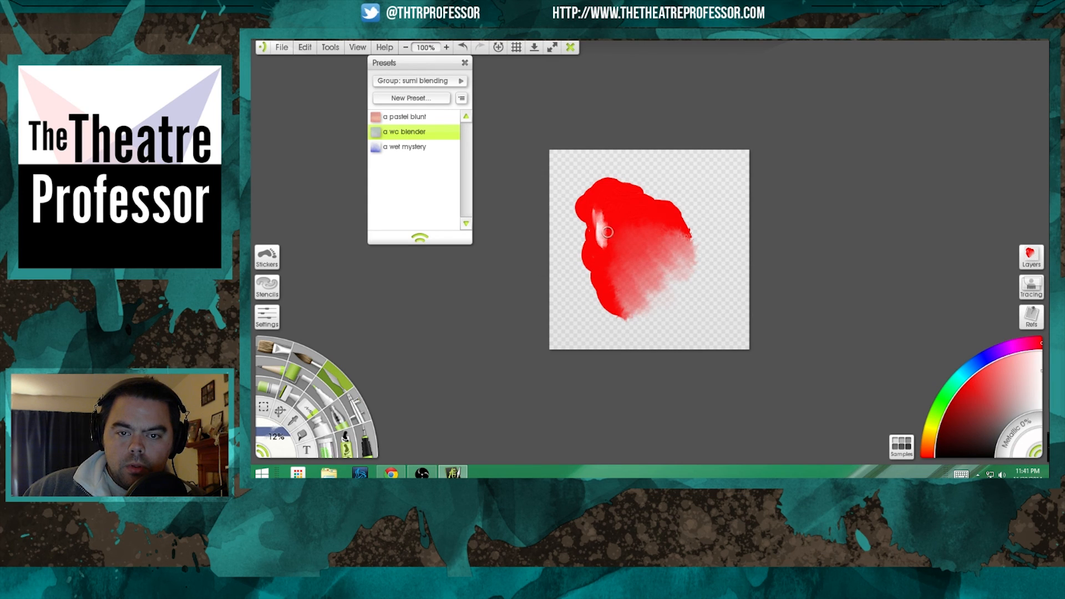
left_click_drag(608, 232, 610, 233, "shift")
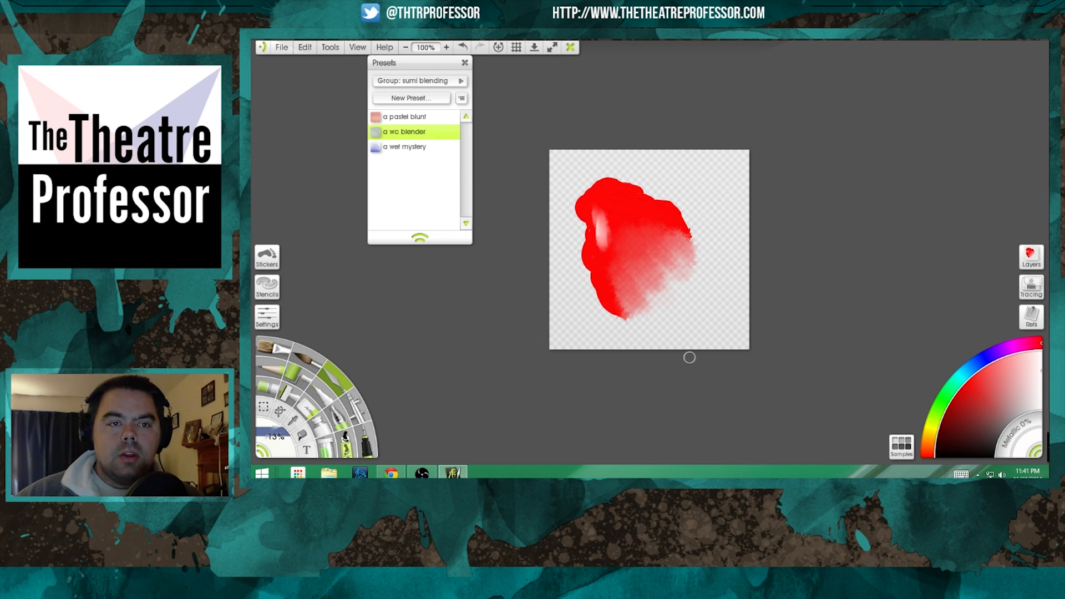
Examine the Crop / Expand Canvas options and their size presets, leaving the canvas as it is.
left_click(303, 49)
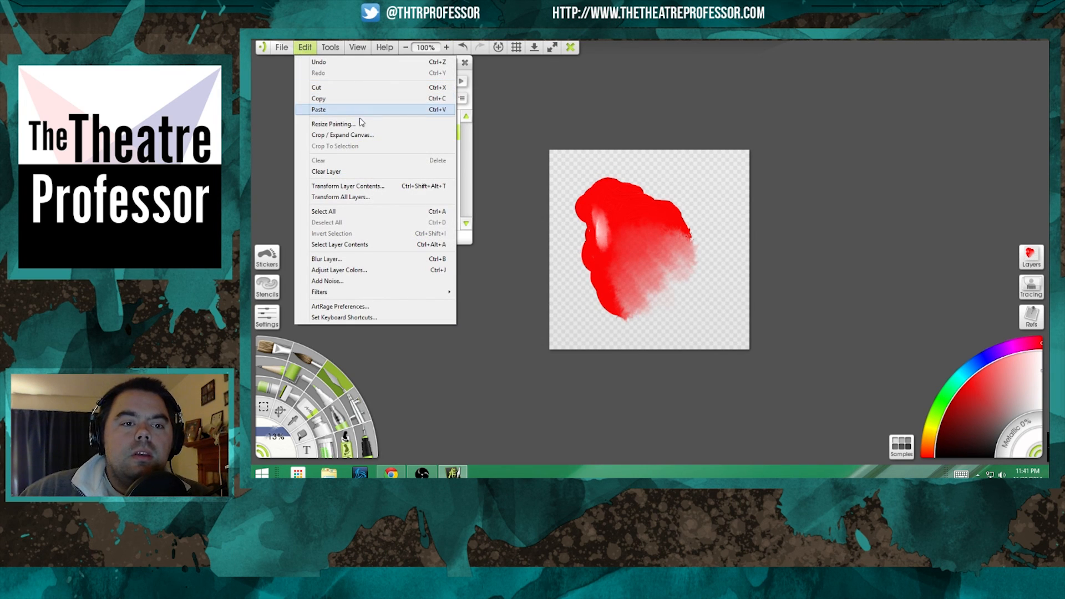
left_click(364, 136)
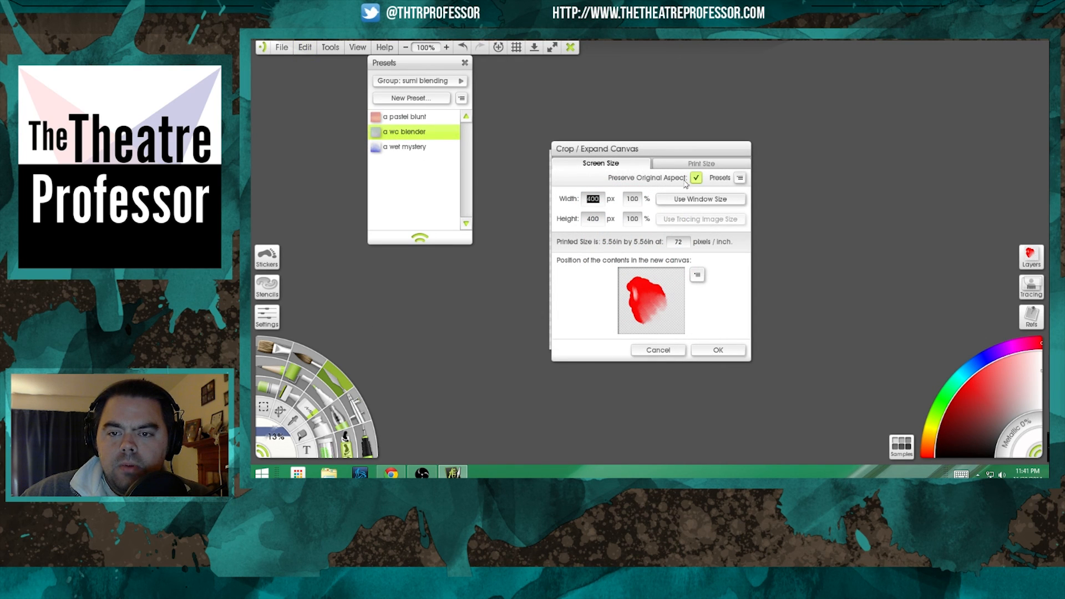
left_click(740, 179)
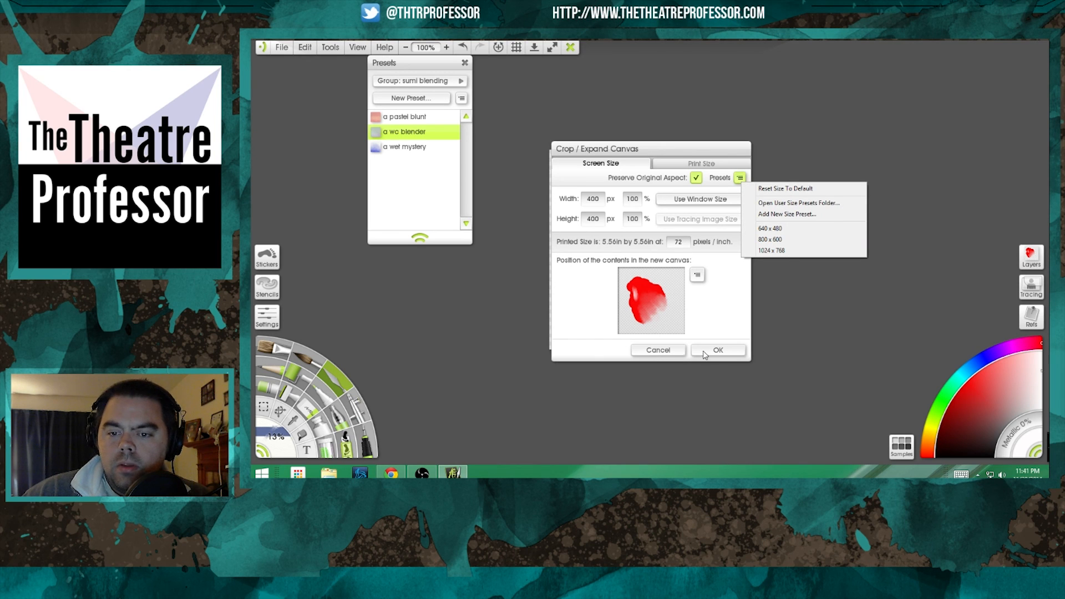
left_click(665, 351)
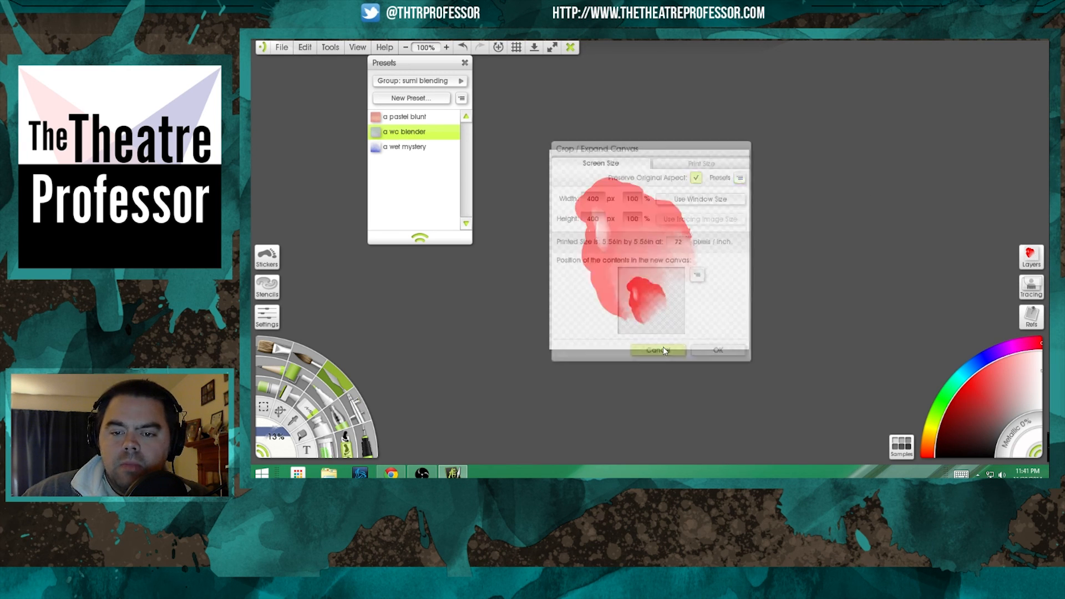
Check the Resize Painting screen size settings without resizing the painting.
left_click(304, 49)
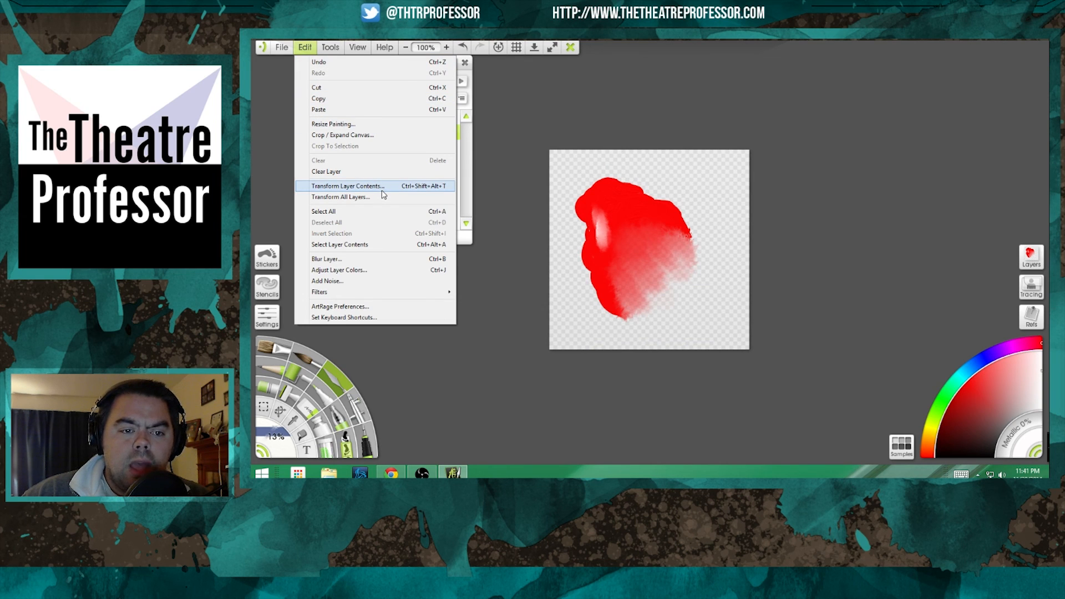
left_click(361, 129)
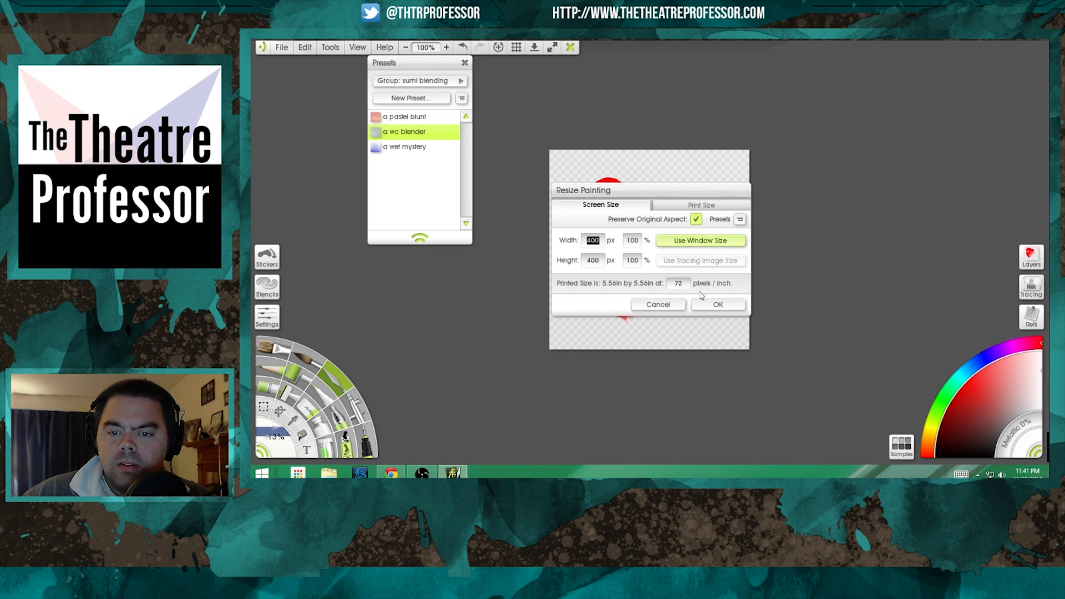
left_click(657, 305)
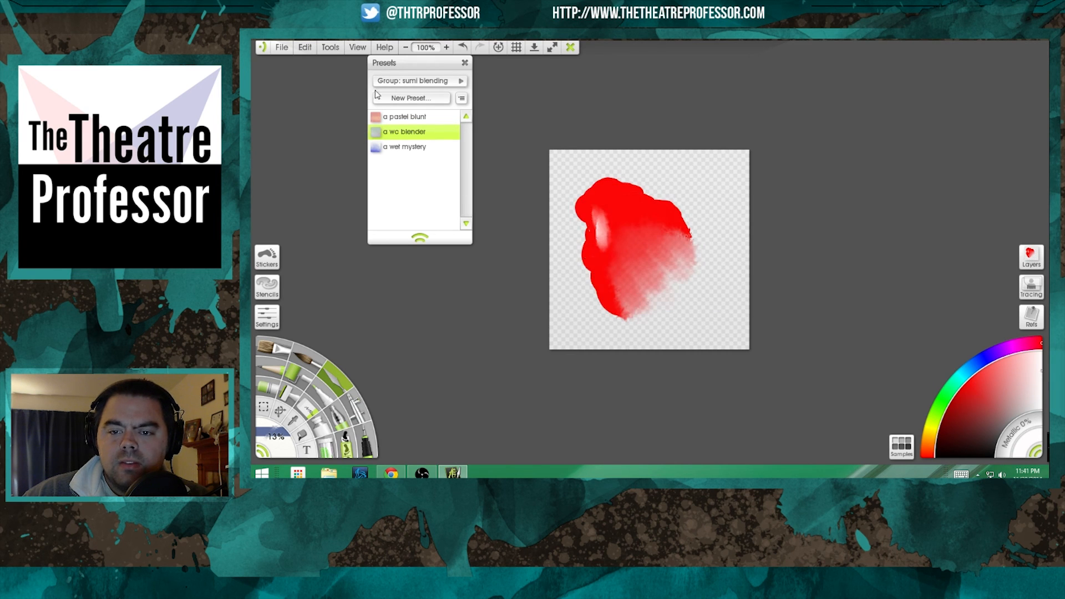
Examine the Crop / Expand Canvas print size, content position and size preset options without applying any.
left_click(305, 47)
left_click(339, 135)
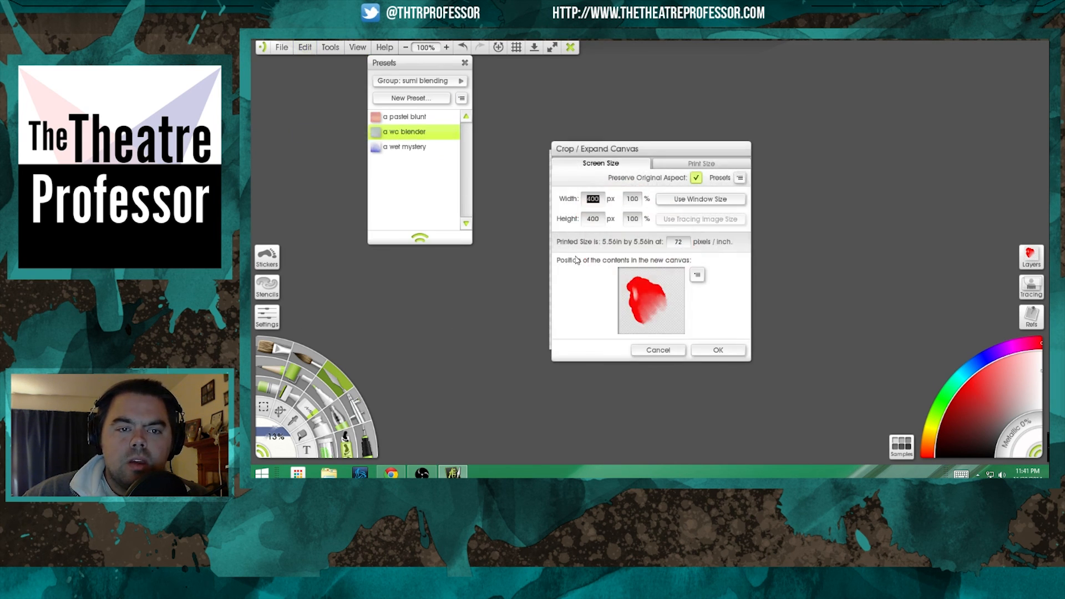
left_click(675, 166)
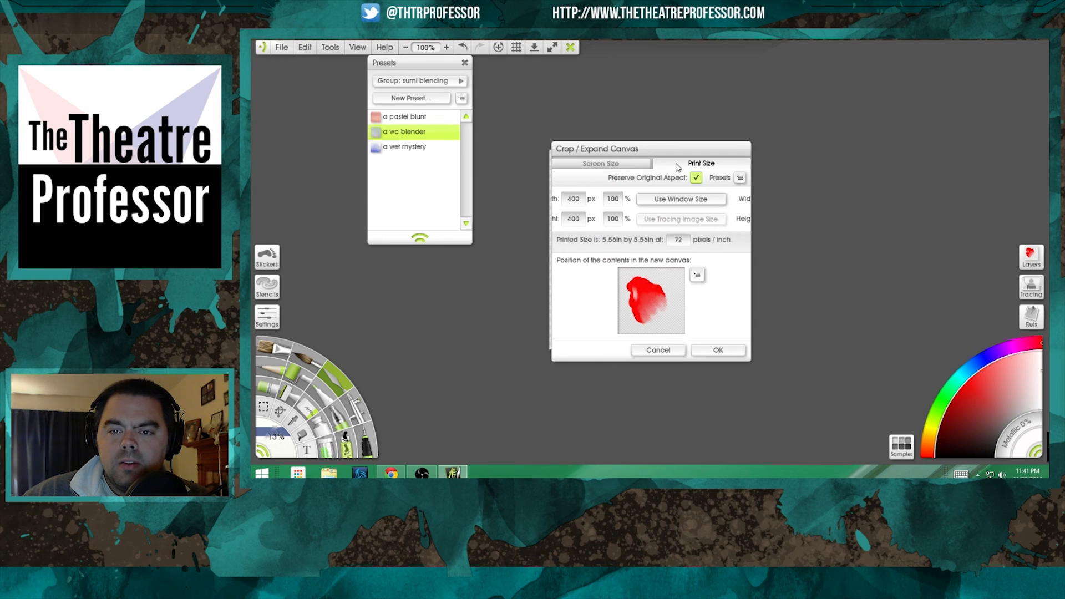
left_click(600, 163)
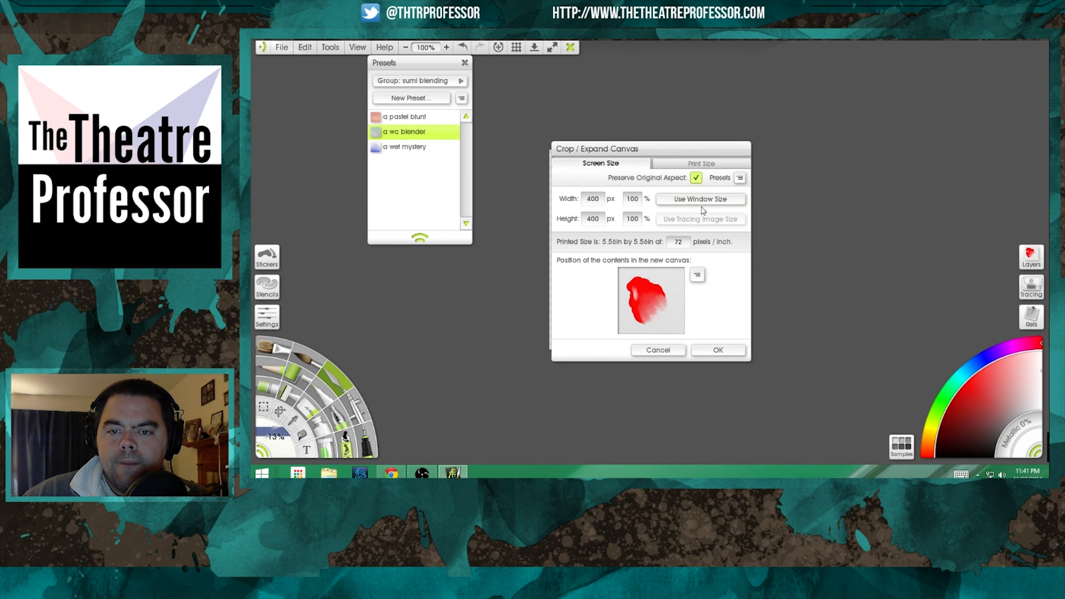
left_click(698, 276)
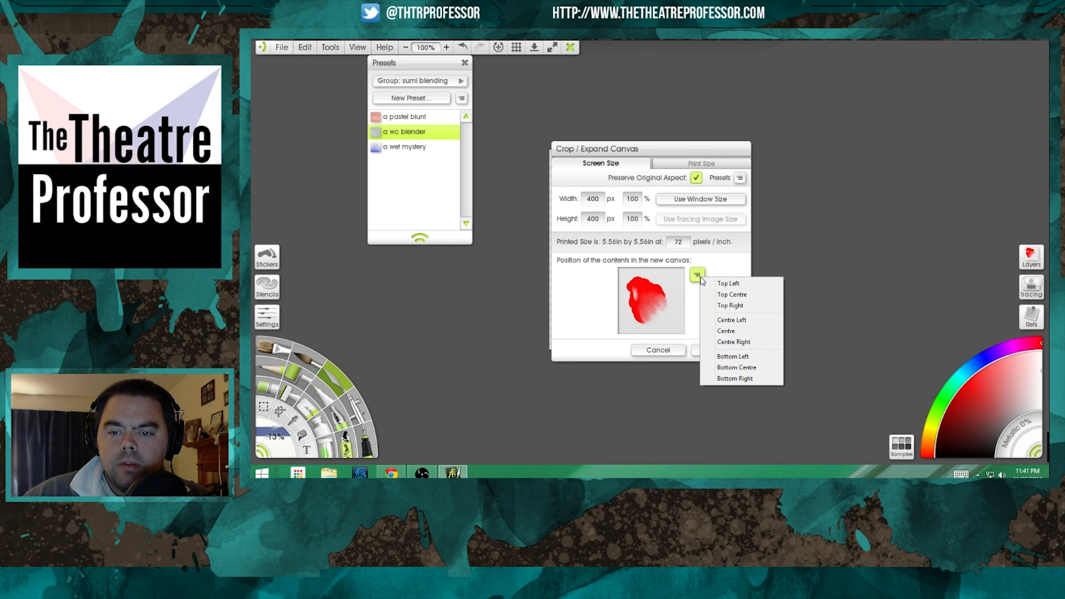
left_click(648, 298)
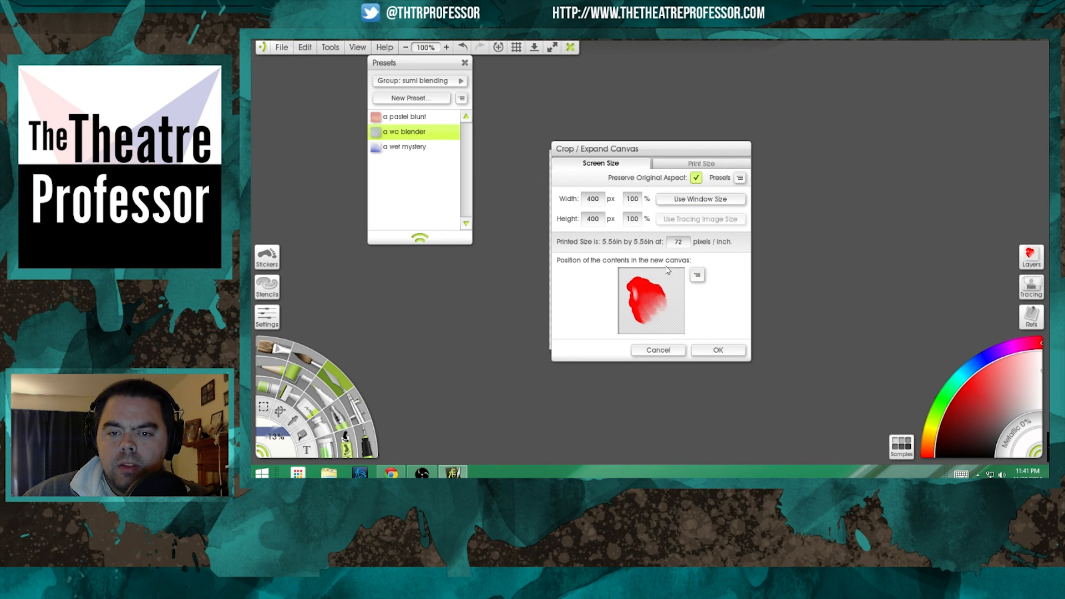
left_click(740, 179)
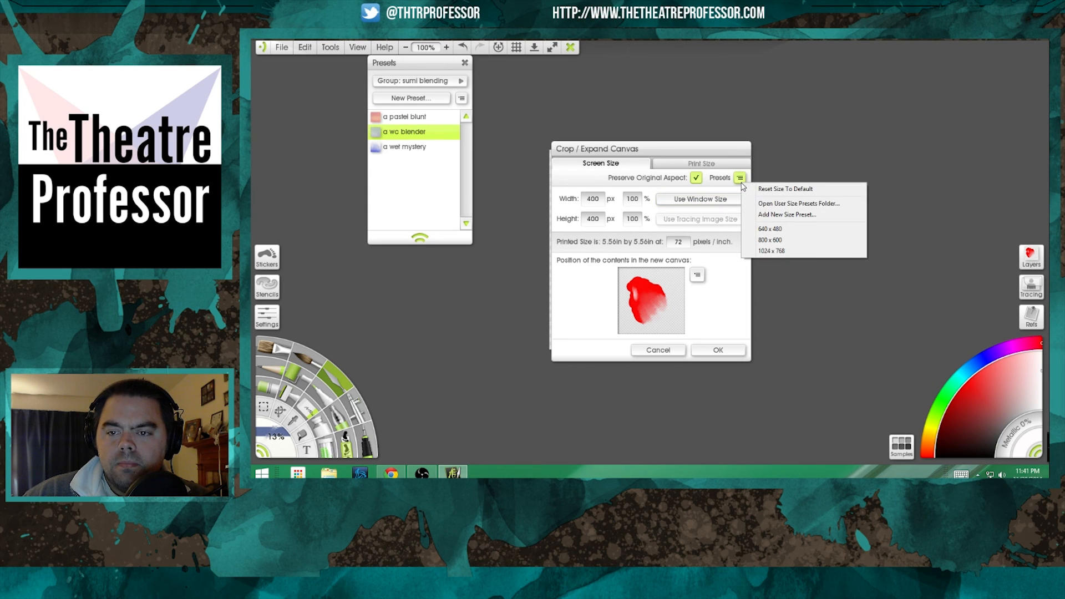
left_click(649, 352)
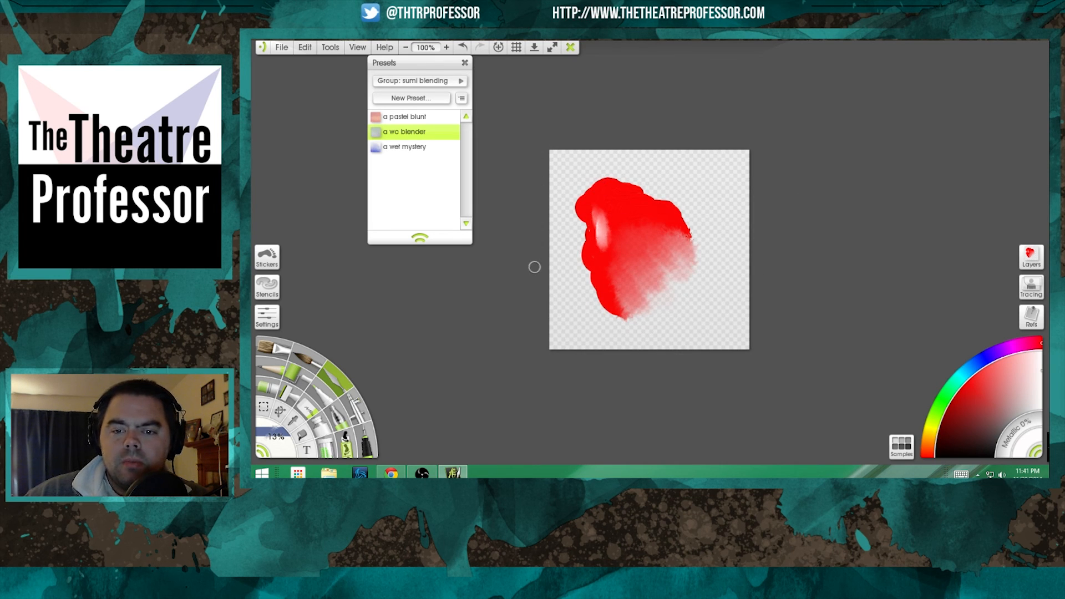
Look over the Canvas Settings available among the layer options and close them without changes.
left_click(305, 47)
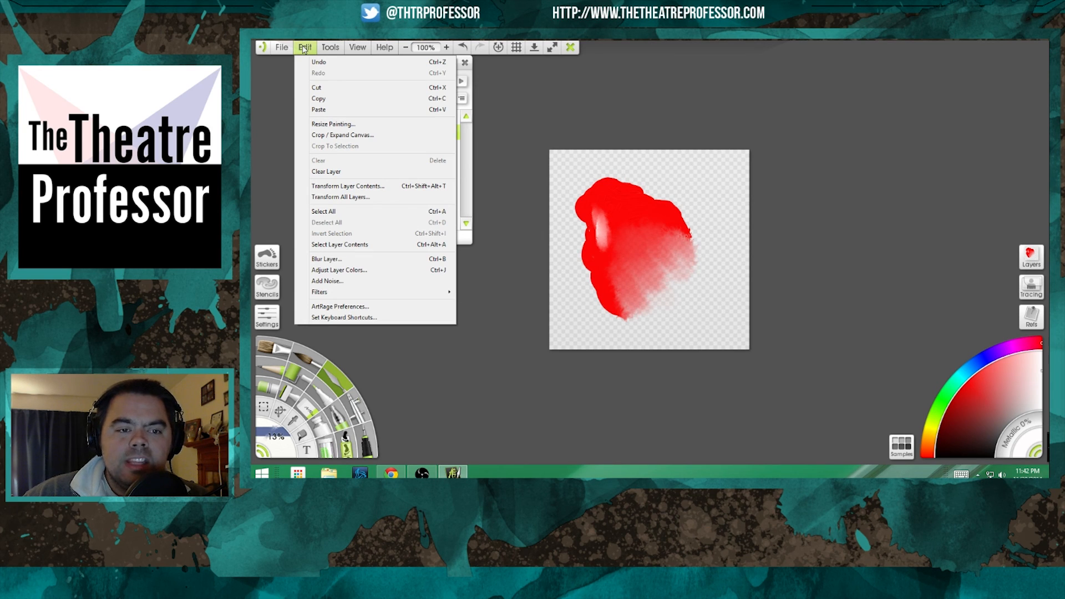
left_click(329, 49)
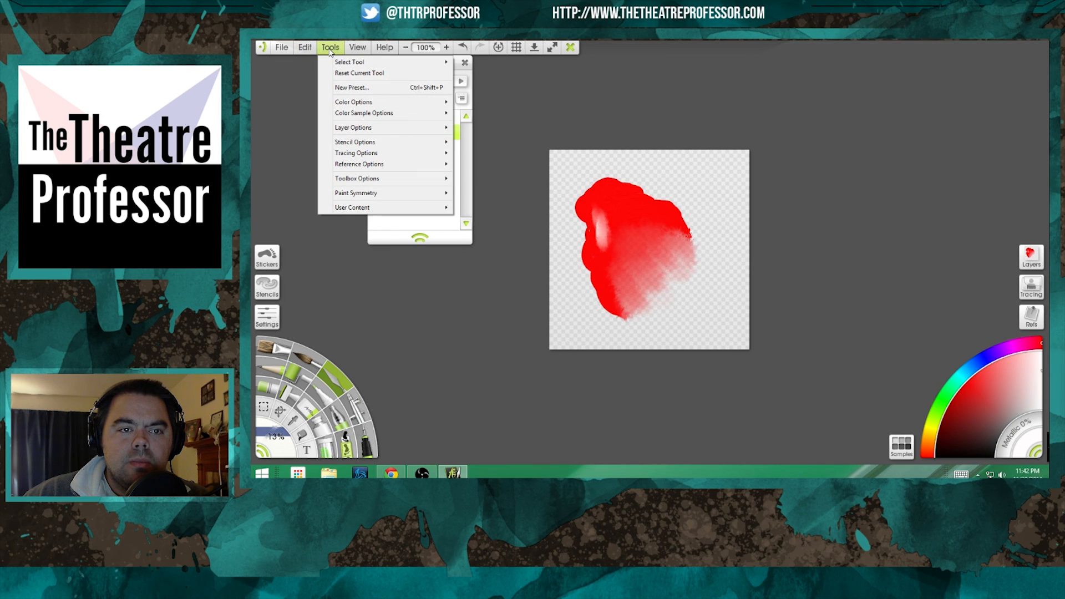
mouse_move(354, 132)
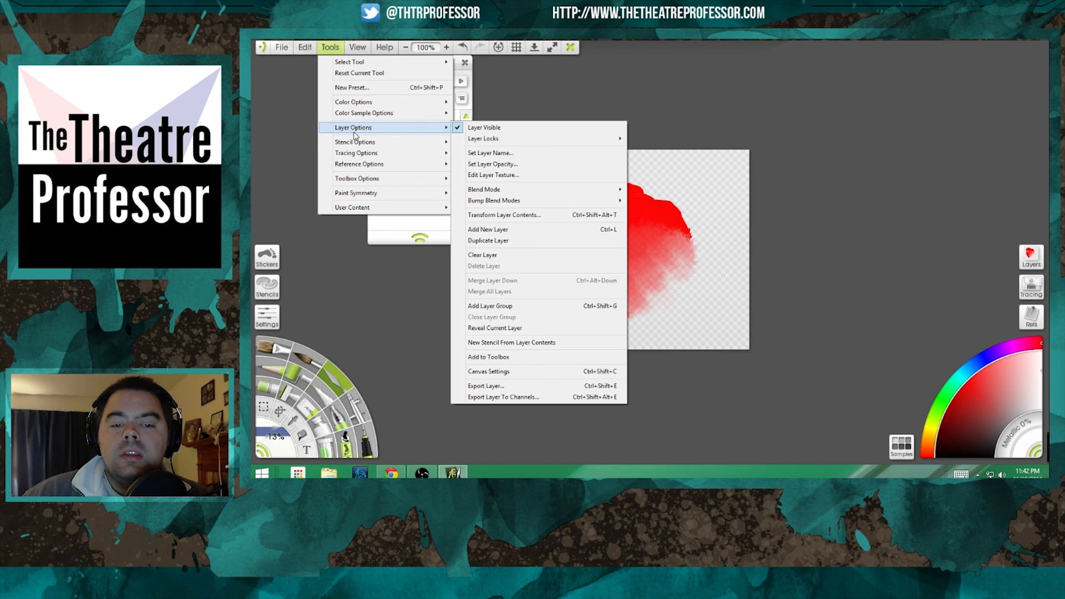
left_click(516, 372)
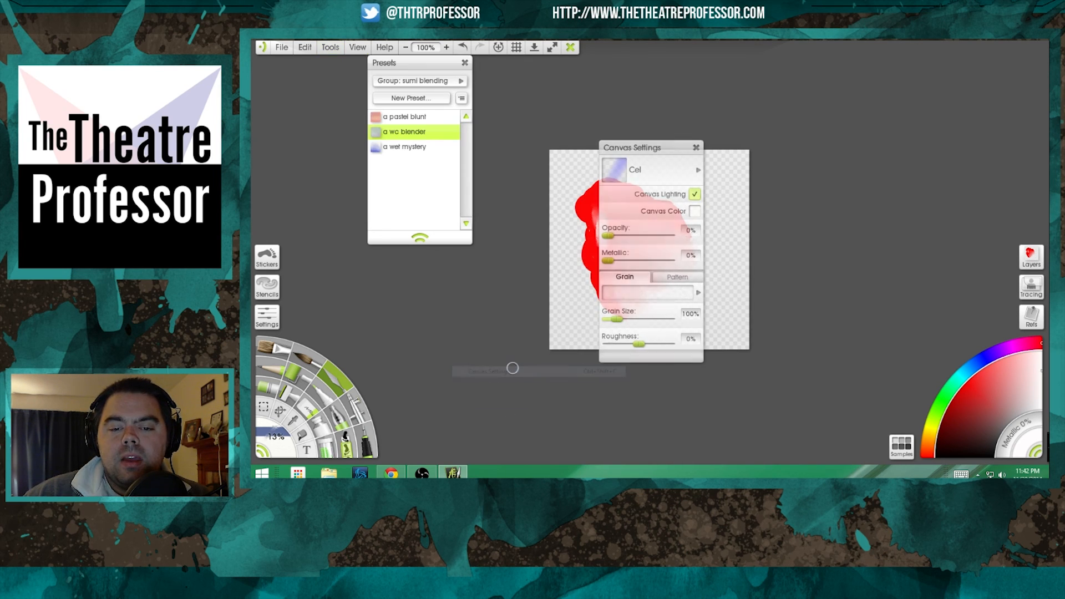
left_click(697, 148)
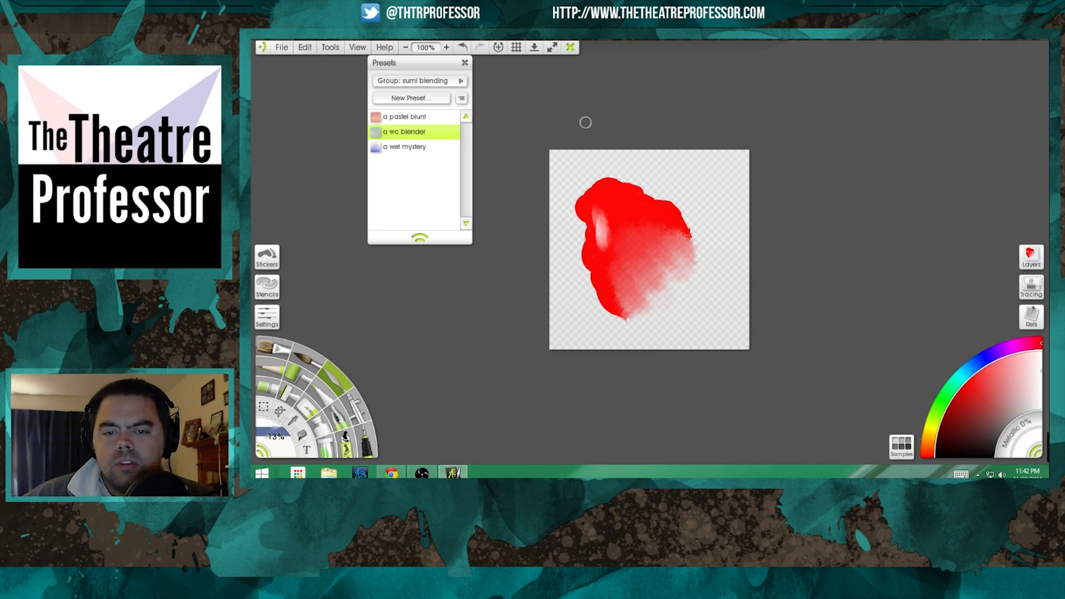
Export the painting to the Desktop as a PNG image named "First Brush".
left_click(282, 48)
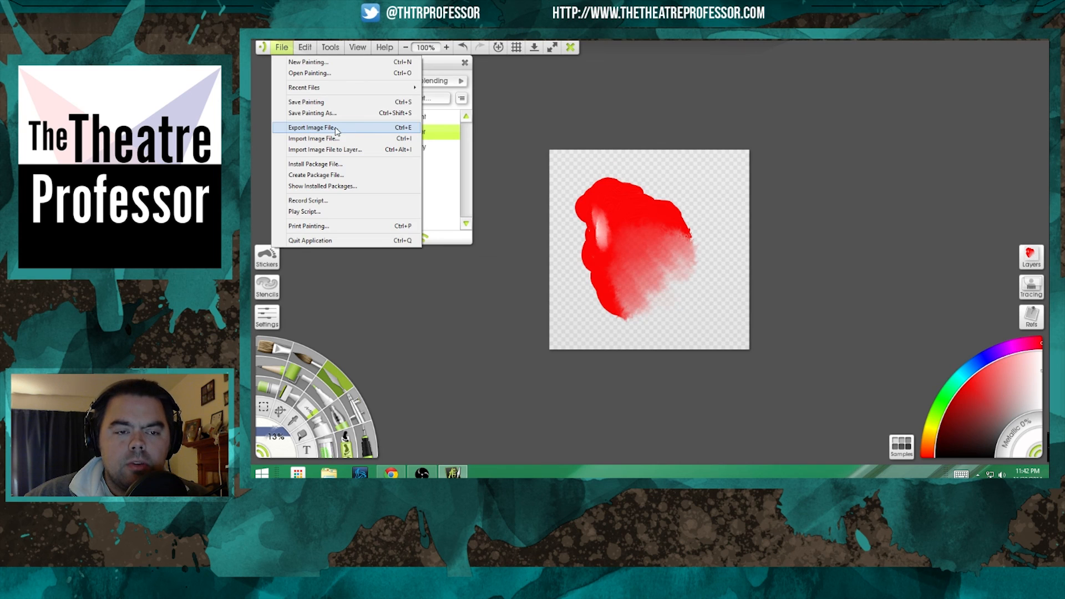
left_click(312, 127)
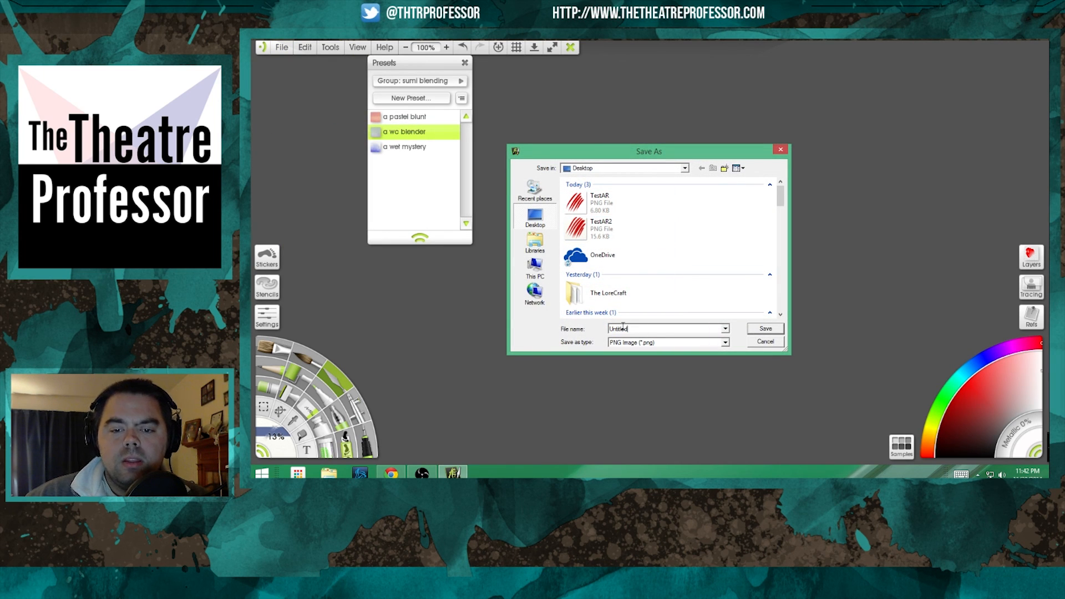
type("First Brush")
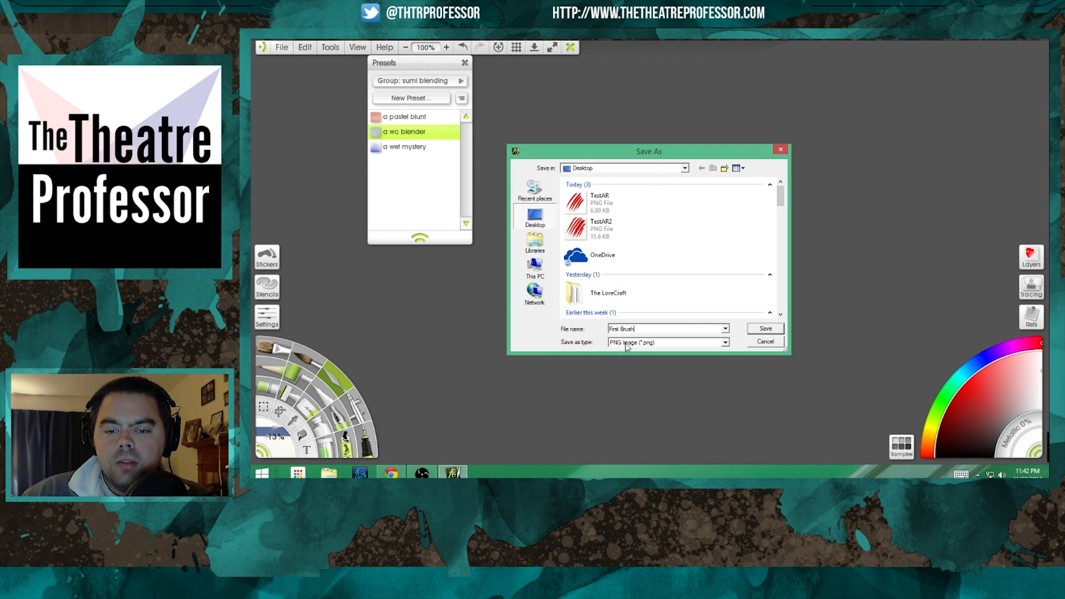
left_click(680, 344)
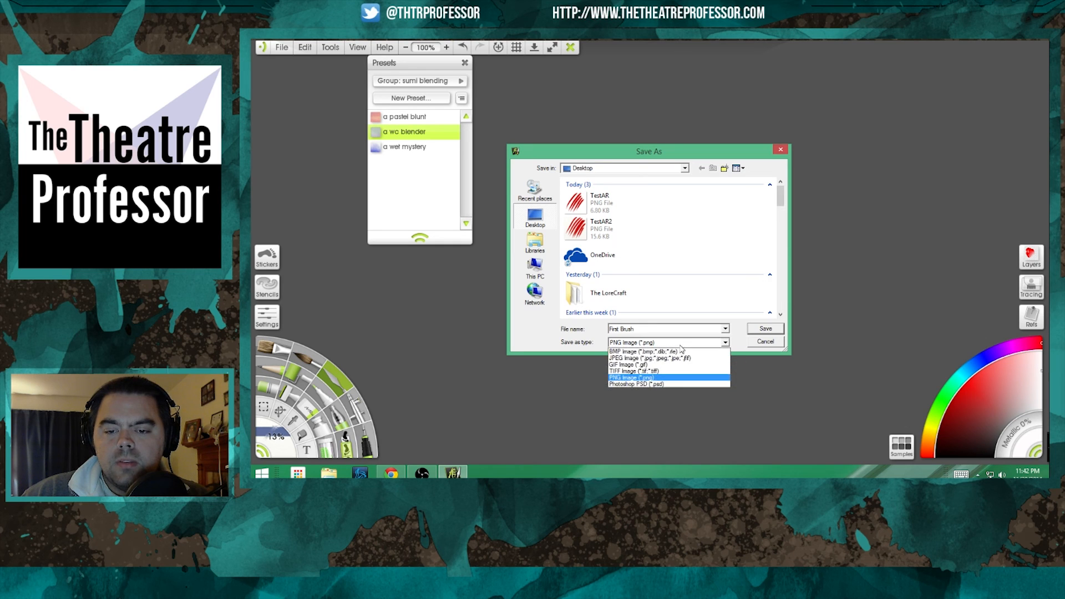
left_click(669, 380)
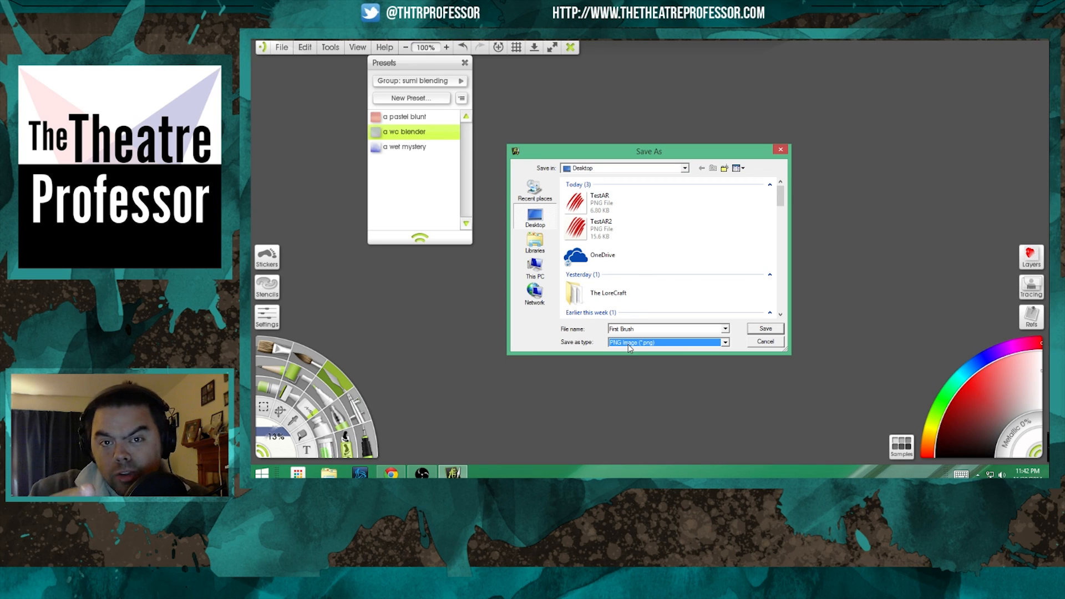
left_click(765, 329)
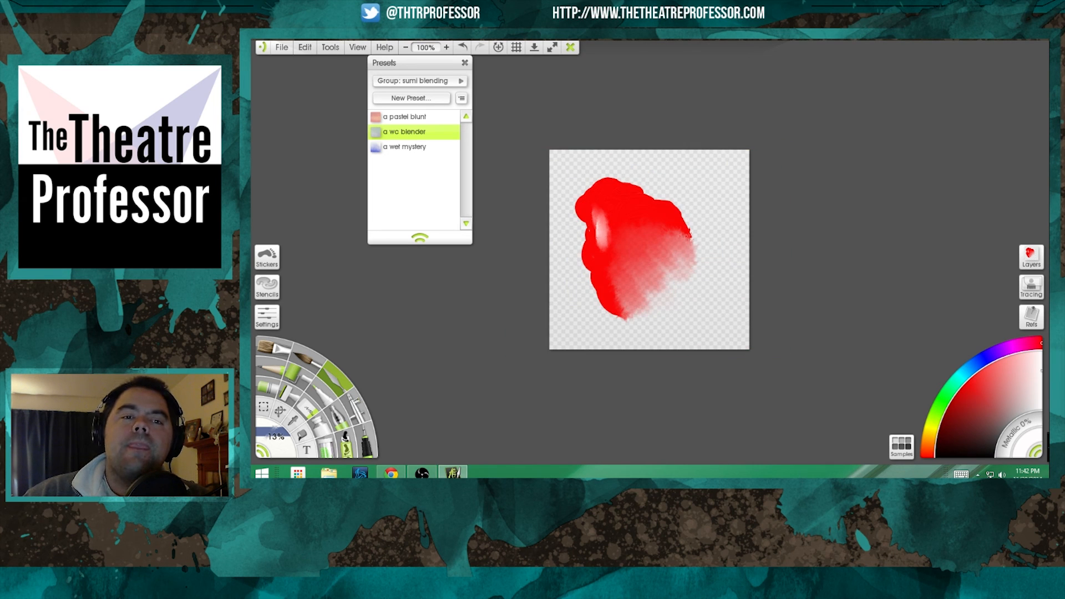
Create a new painting at the window size of 1600 x 860 px, discarding the unsaved changes to the current one.
left_click(283, 48)
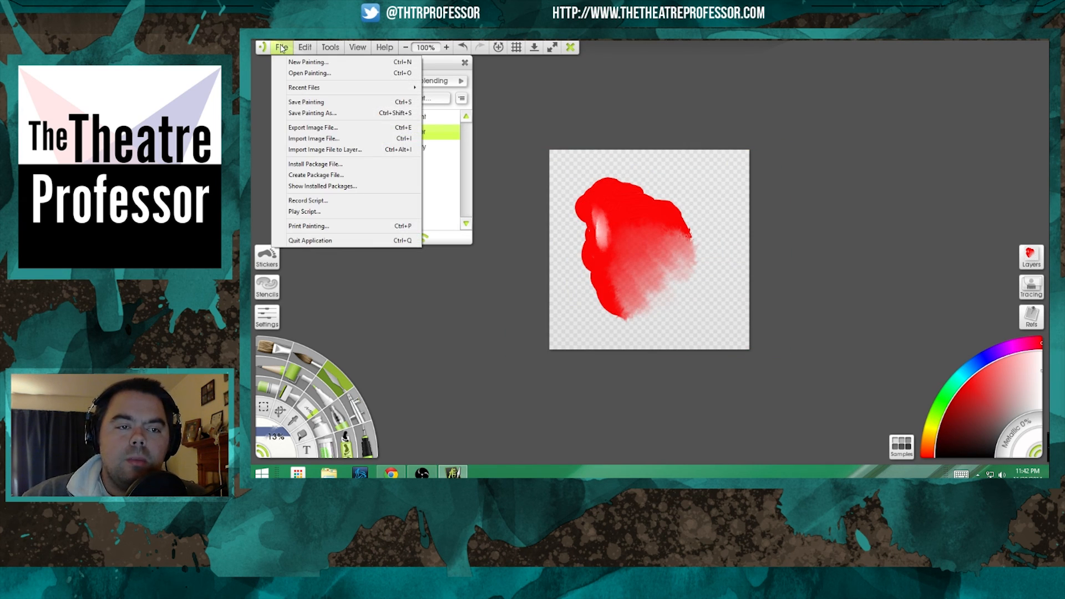
left_click(302, 61)
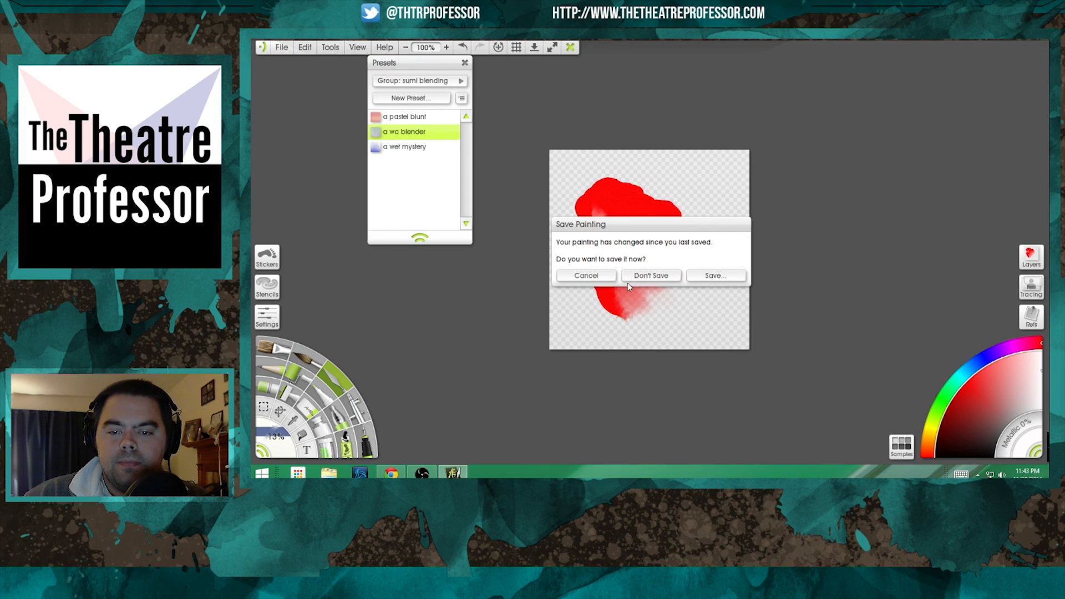
left_click(660, 280)
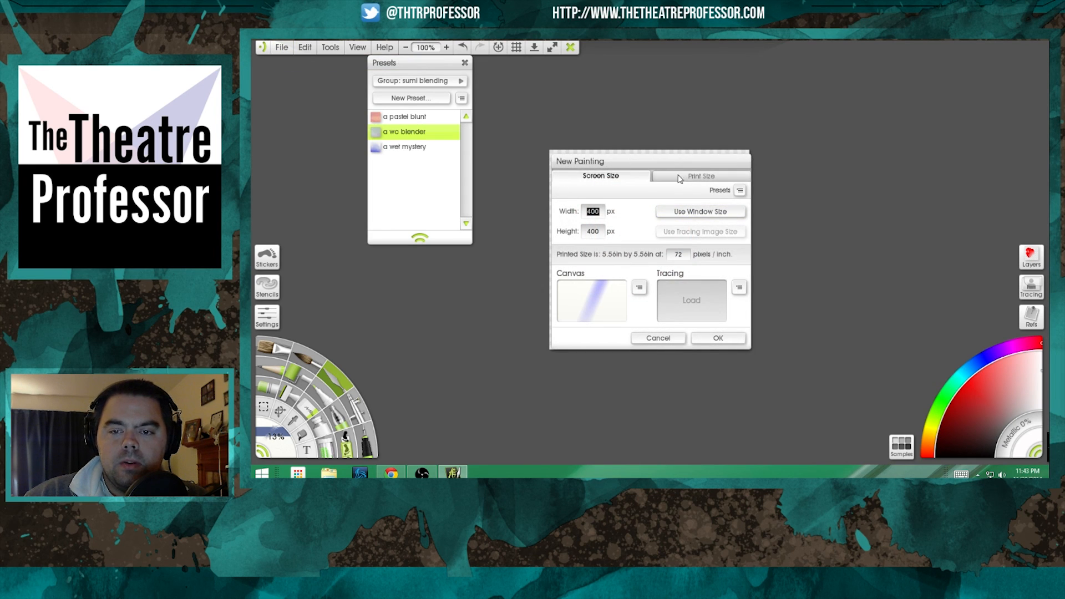
left_click(700, 212)
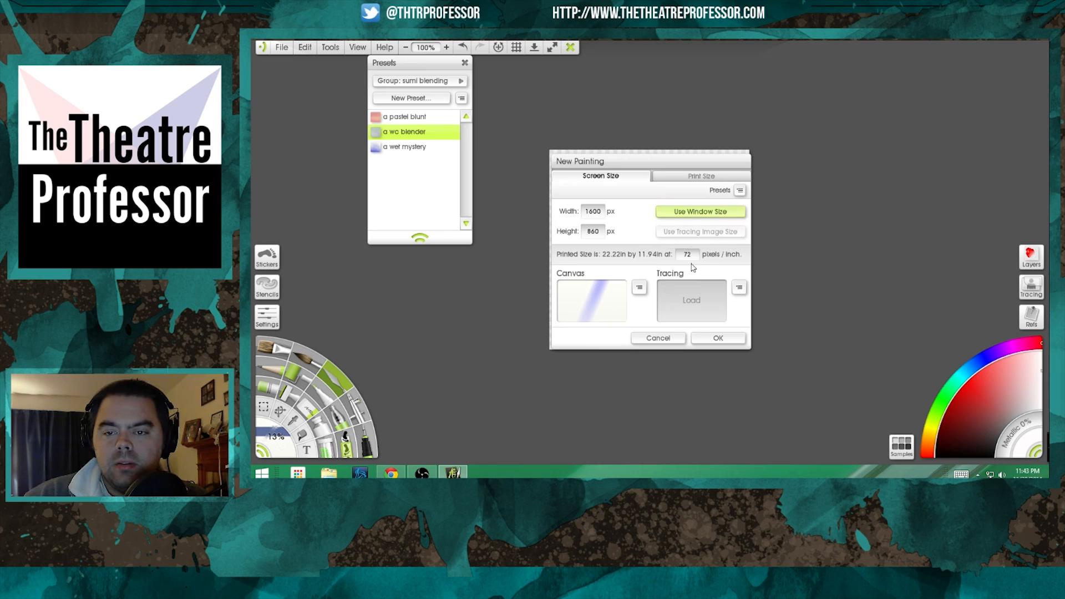
left_click(709, 344)
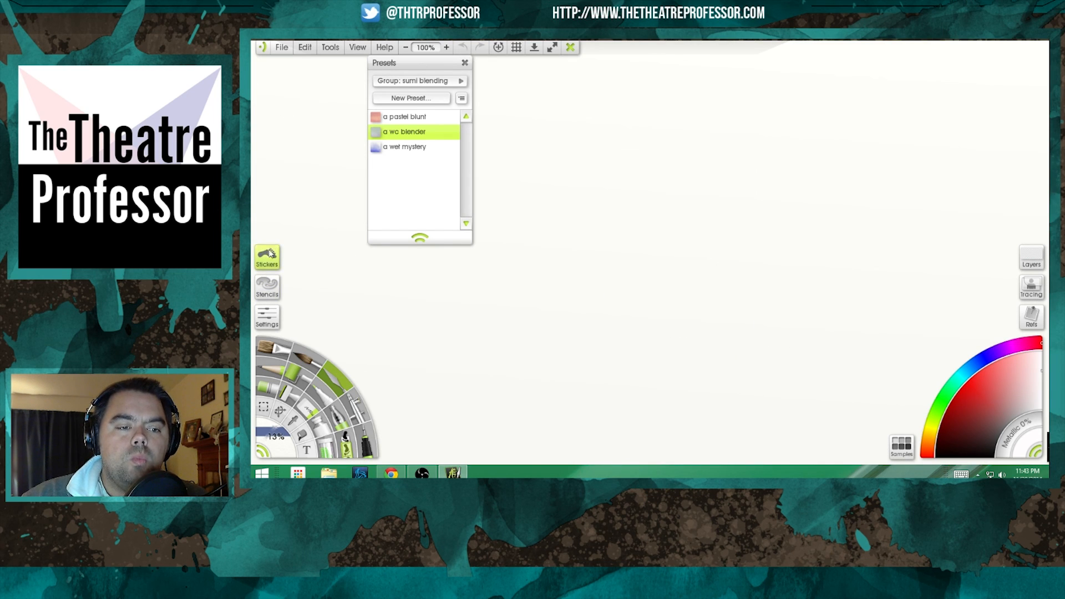
Choose the Sticker Spray tool and show the sticker sheets stored in My Group.
left_click(345, 444)
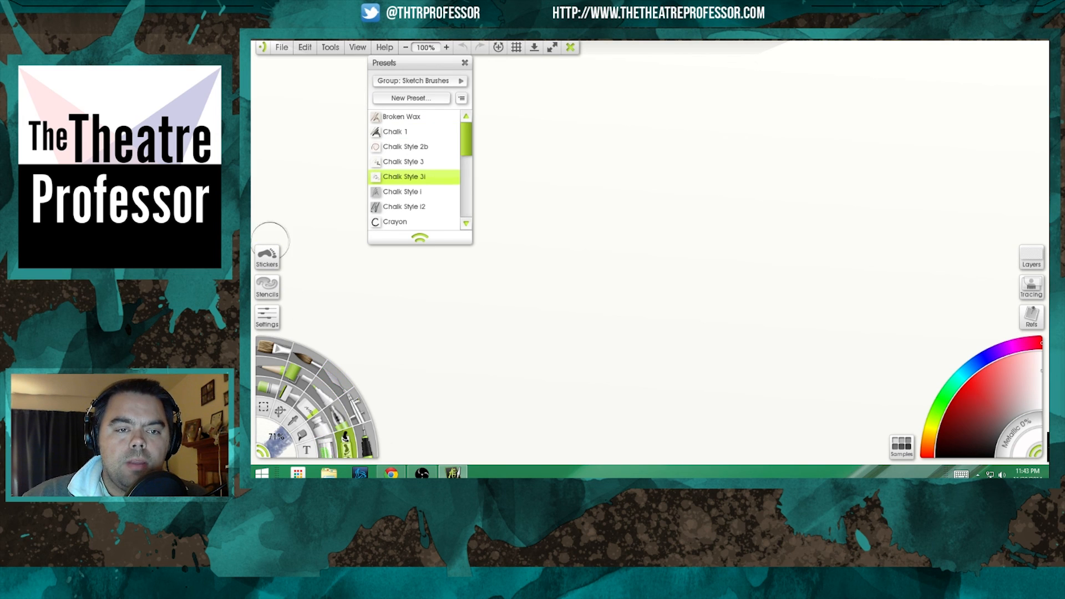
left_click(266, 260)
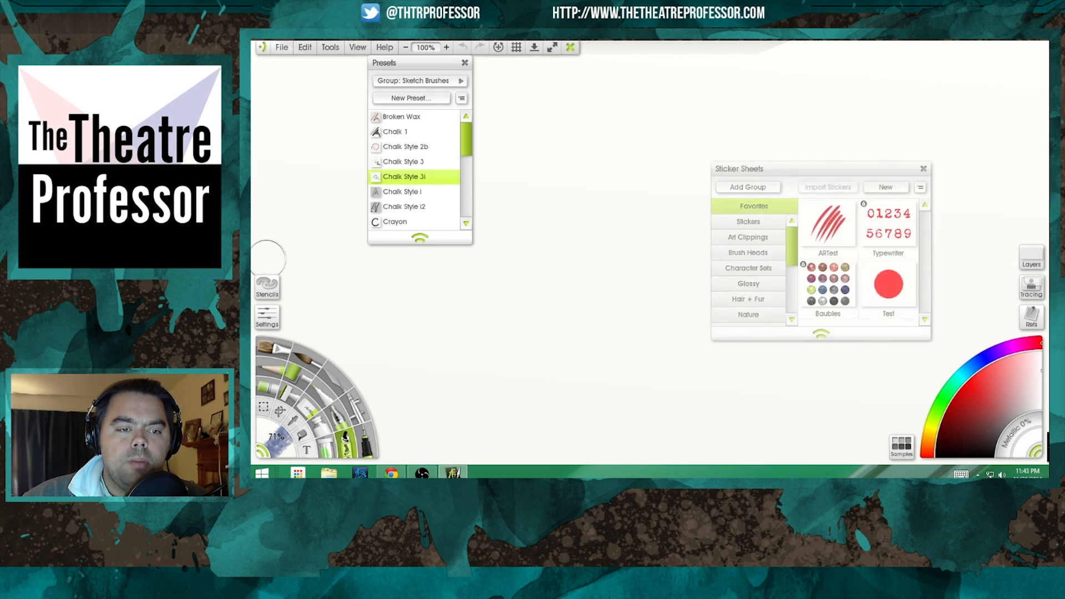
left_click_drag(781, 168, 656, 154)
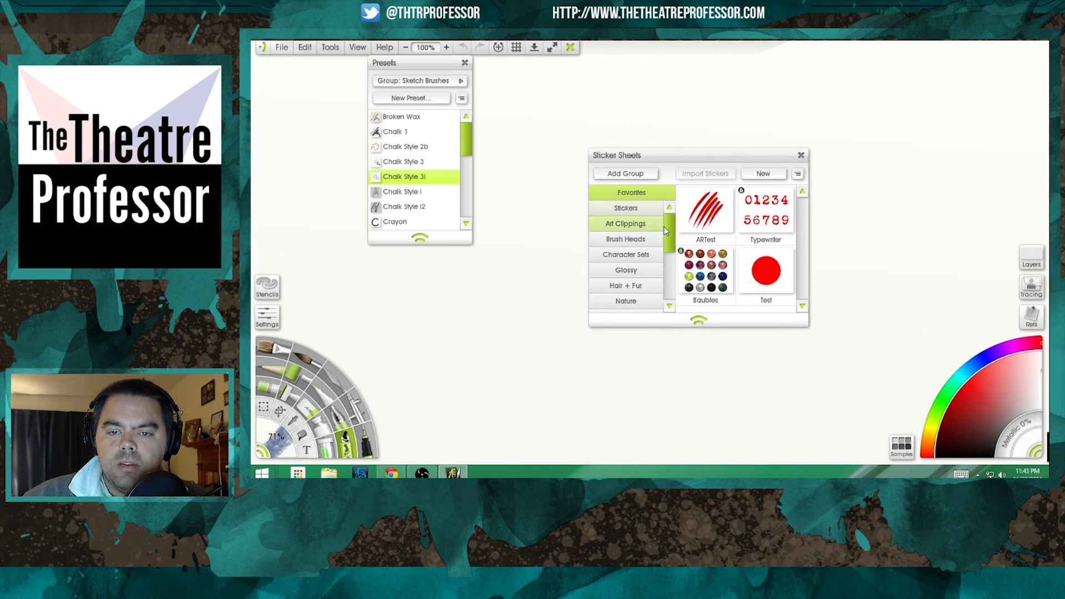
scroll(661, 264, "down", 5)
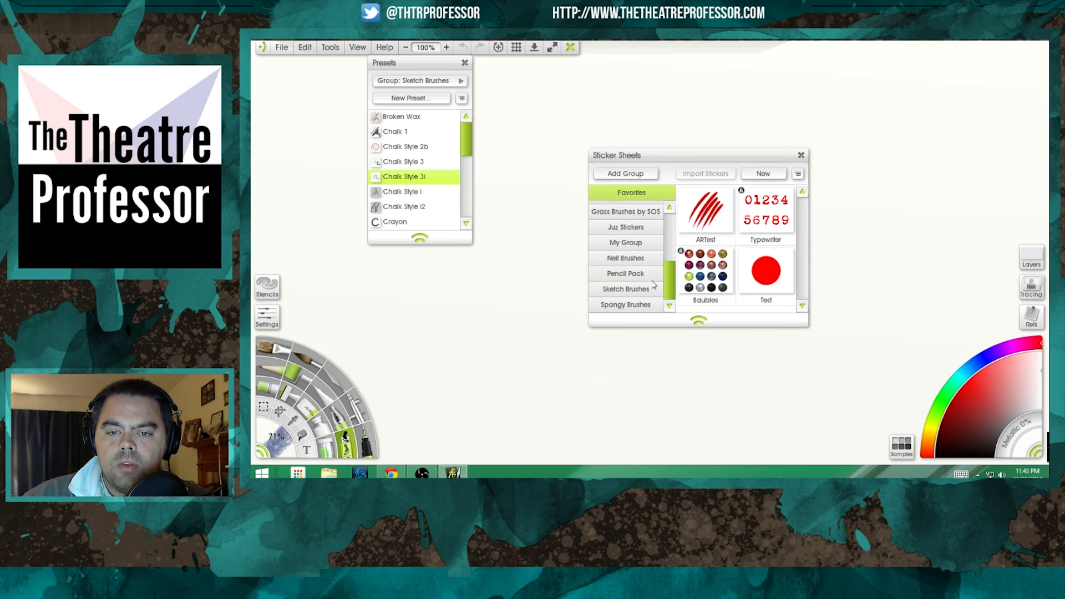
left_click(630, 244)
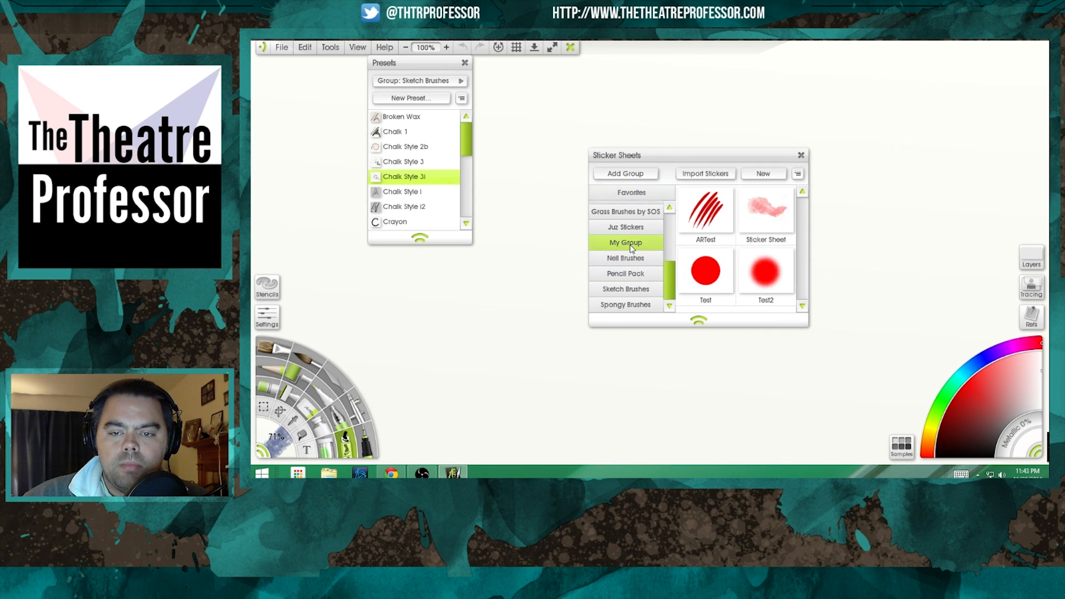
Start a new sticker sheet in My Group with the First Brush PNG from the Desktop as its lower layer color.
left_click(764, 174)
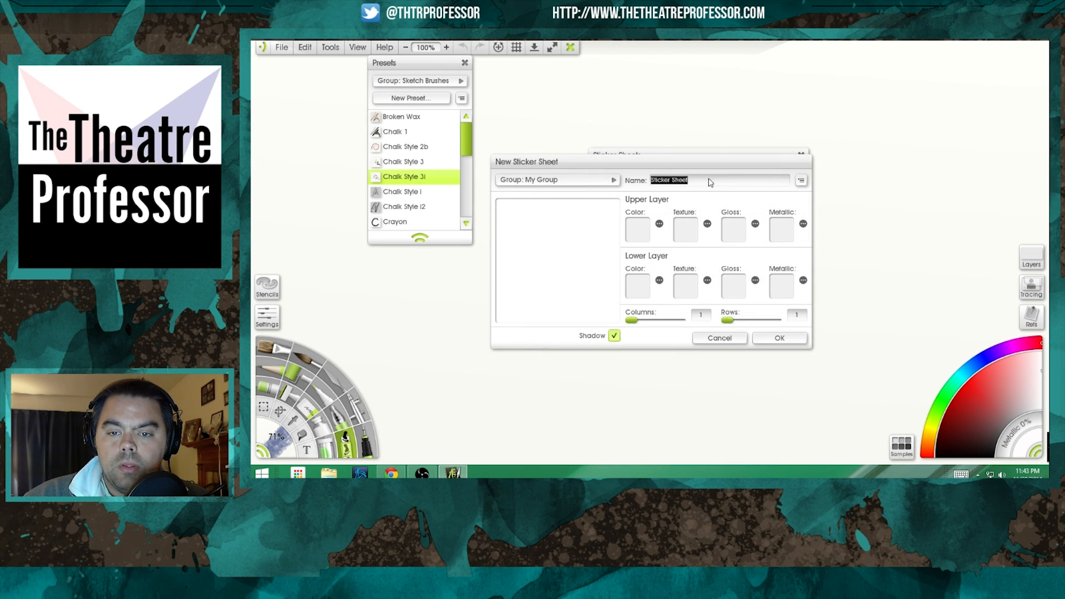
left_click(636, 290)
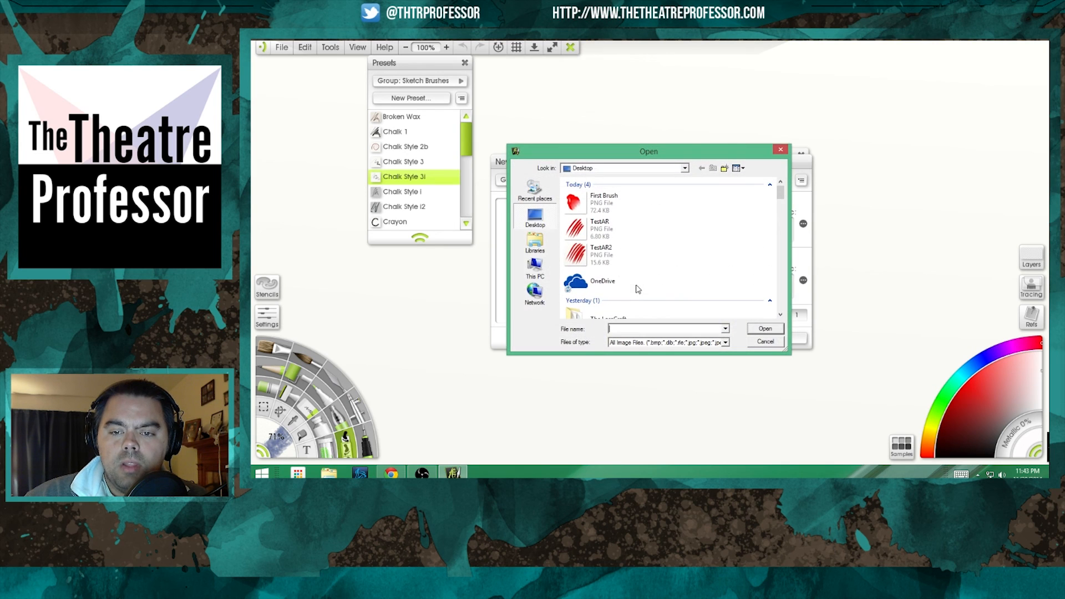
left_click(765, 344)
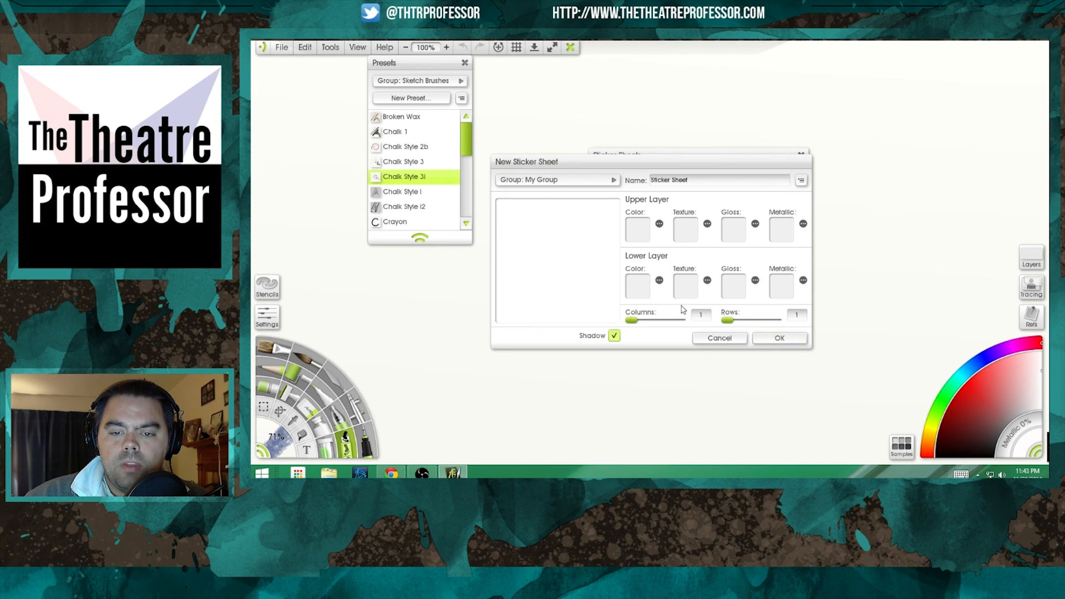
left_click(659, 281)
left_click(764, 343)
left_click(636, 288)
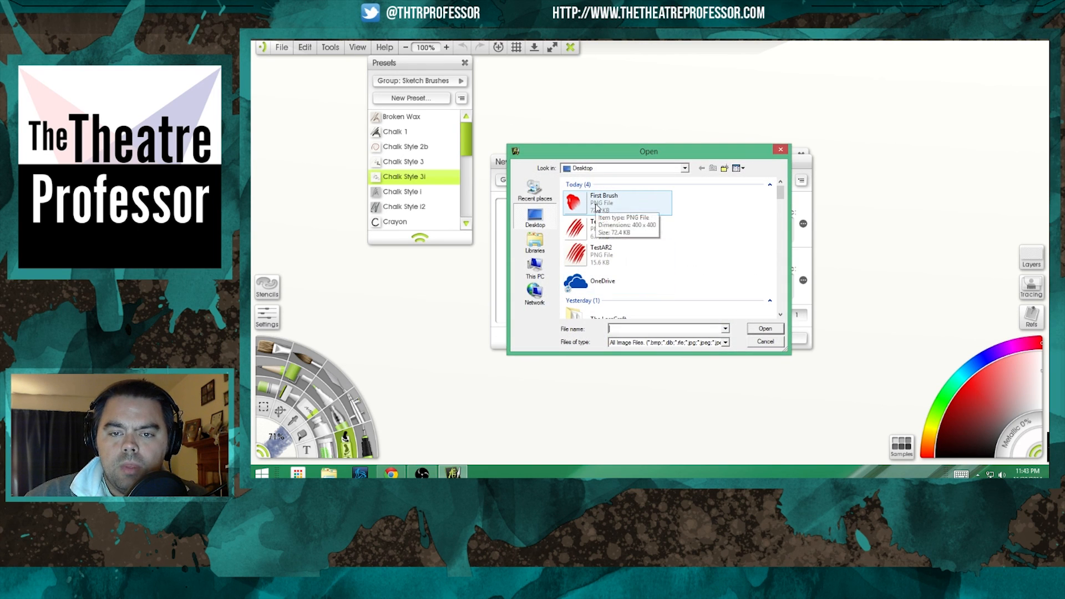
double_click(596, 208)
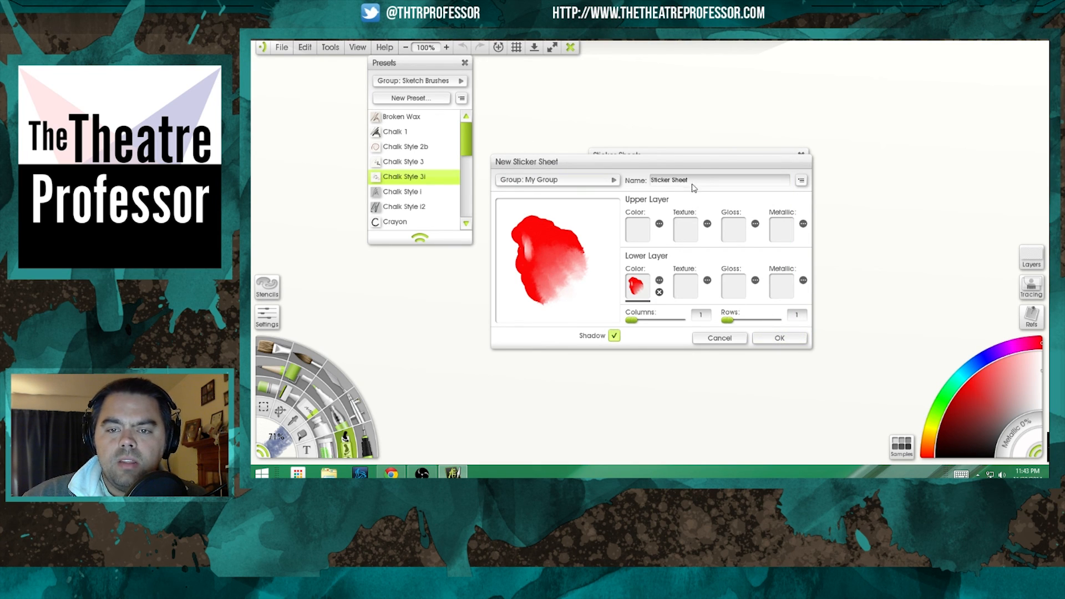
Name the new sticker sheet "First Brush", create it and close the Sticker Sheets collection.
left_click_drag(696, 183, 646, 176)
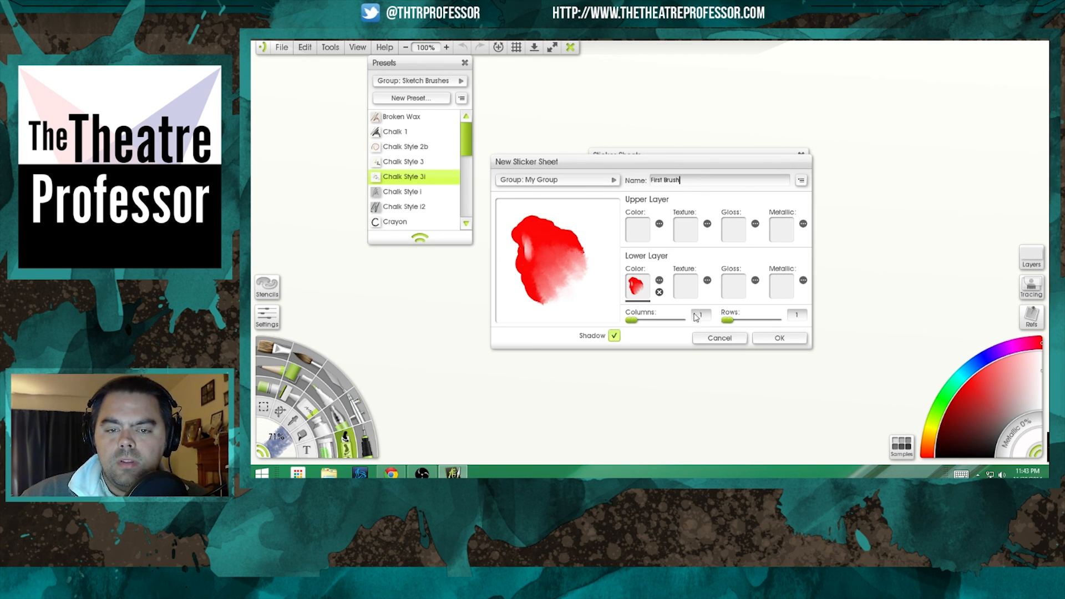
left_click(779, 338)
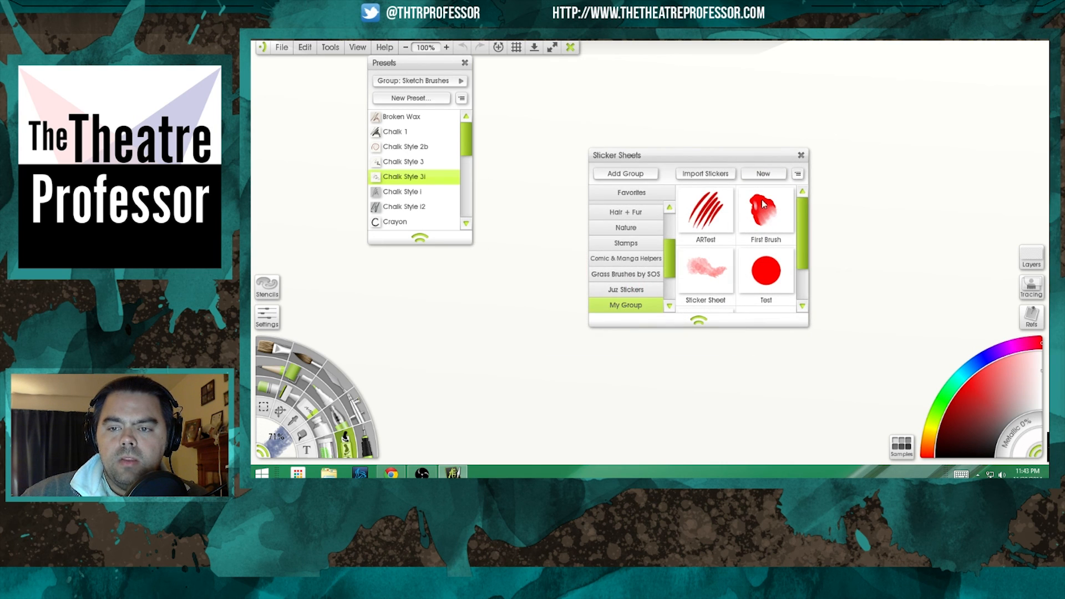
left_click(801, 156)
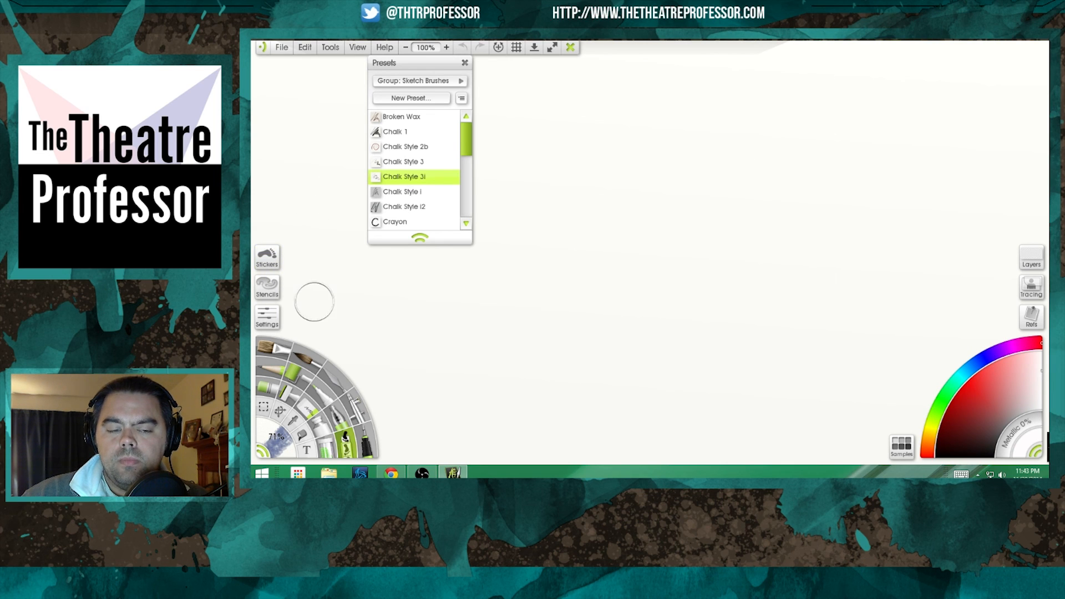
Assign the First Brush sheet from My Group to the Sticker Spray and look over its Spray Variation grid.
left_click(268, 319)
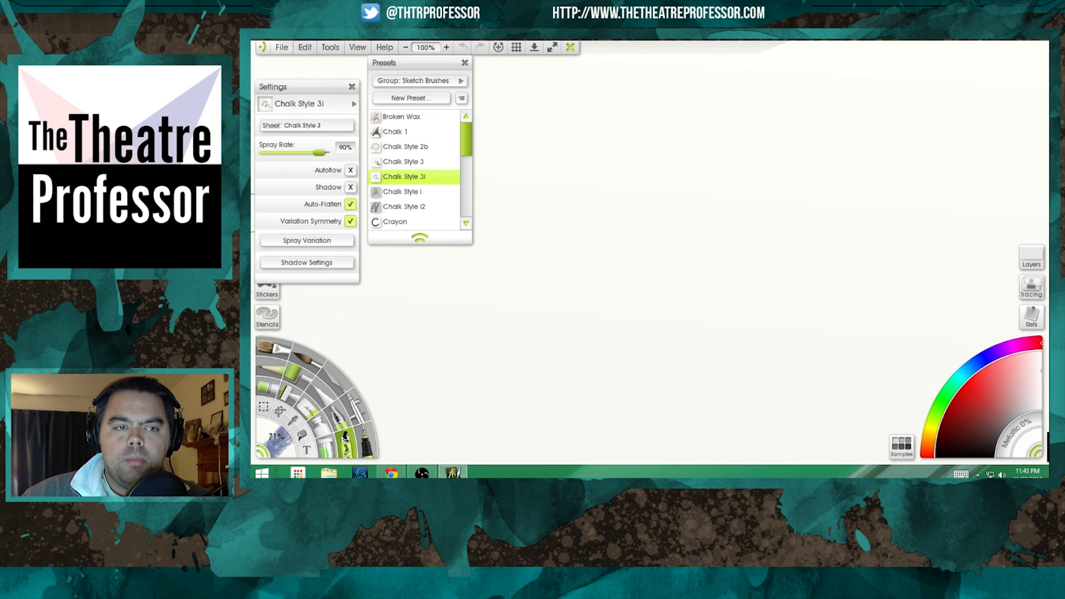
left_click(309, 125)
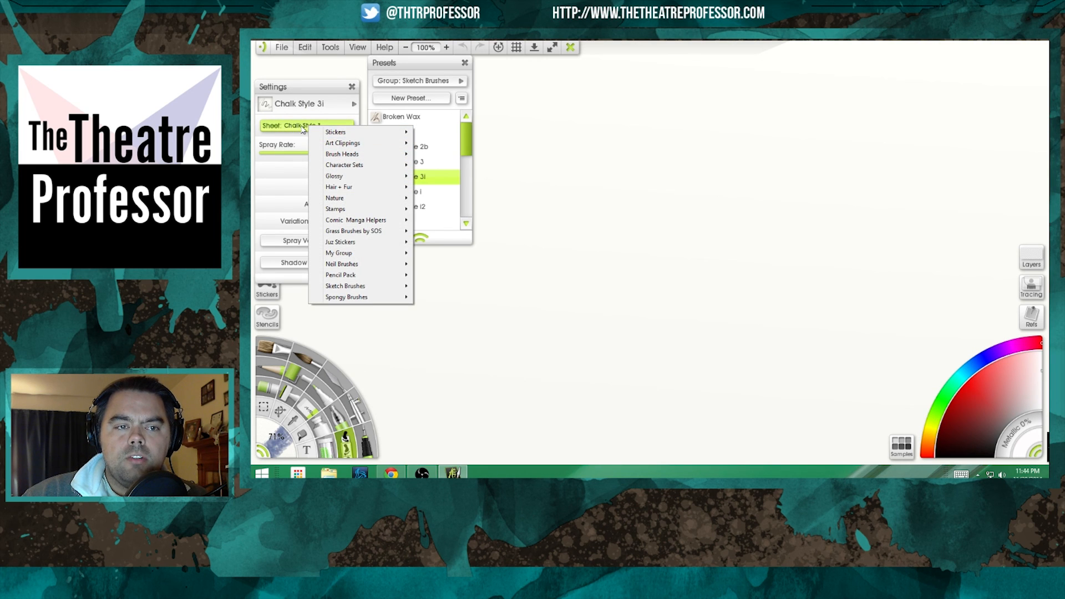
mouse_move(389, 258)
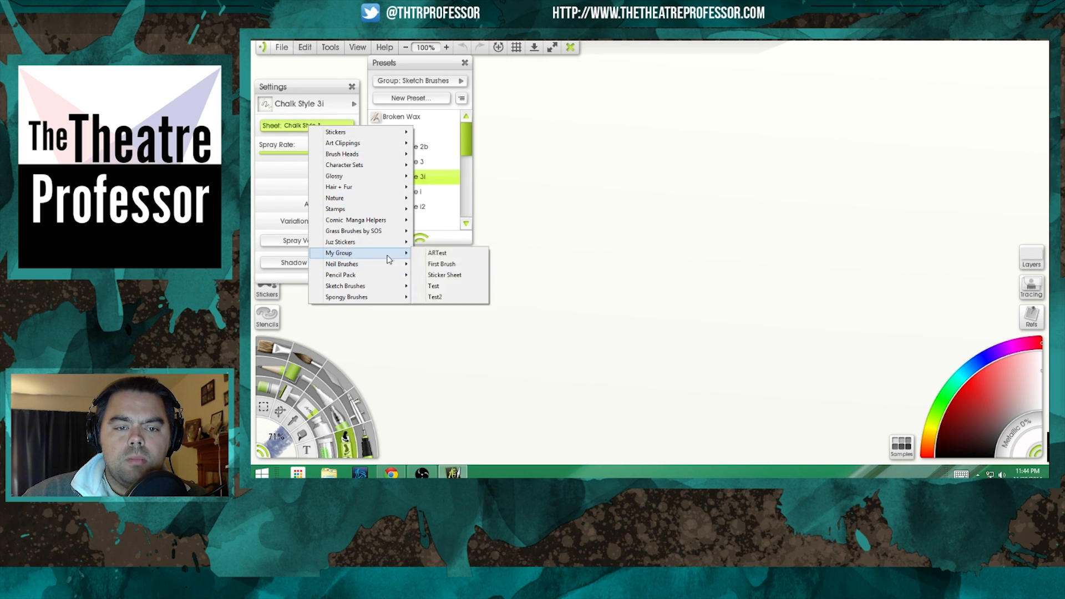
left_click(452, 264)
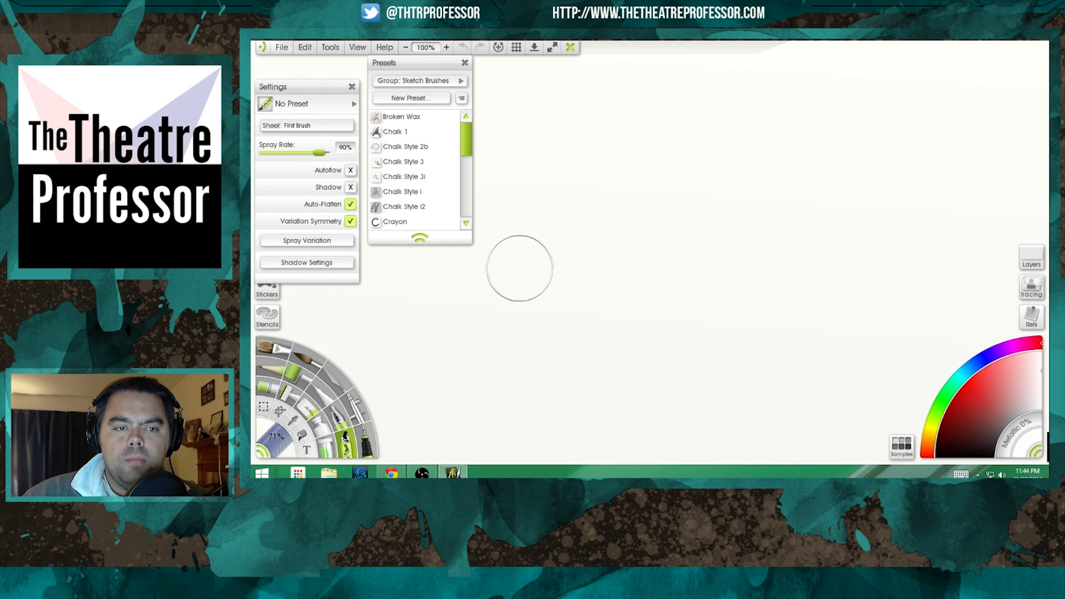
left_click(308, 241)
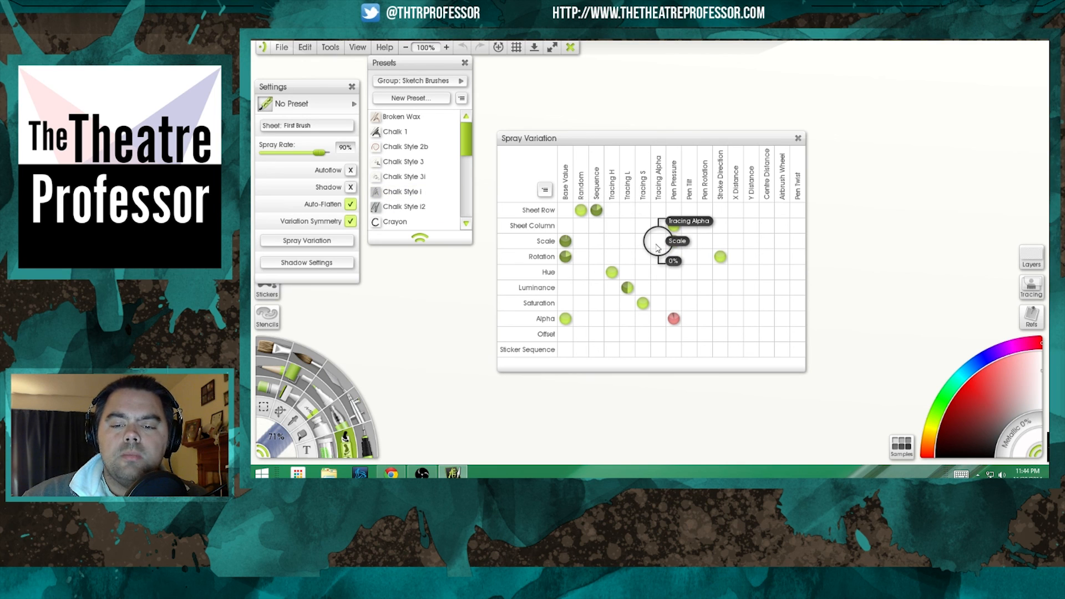
left_click(798, 139)
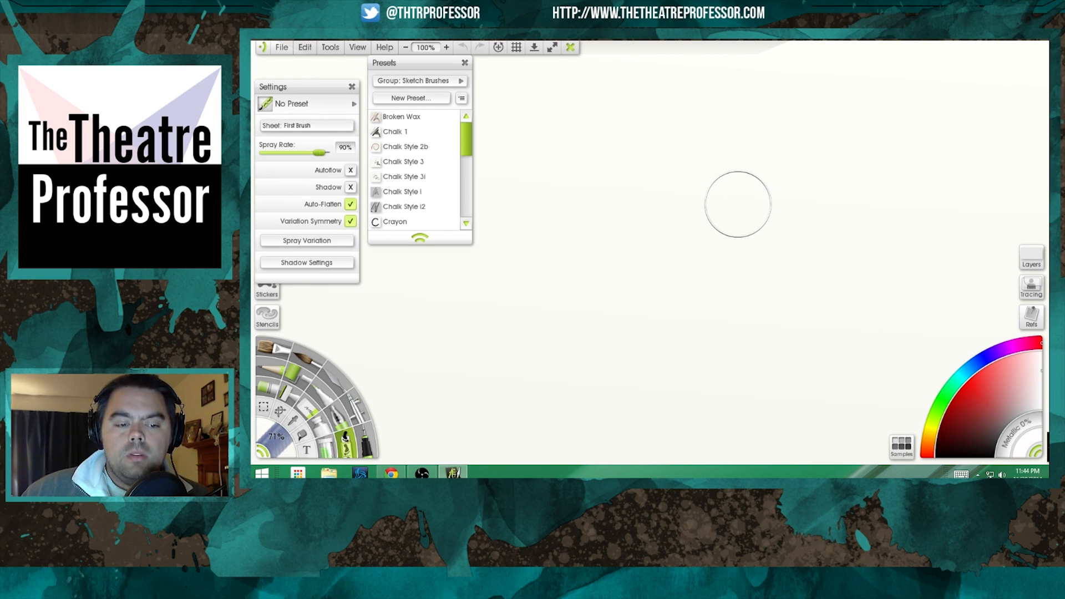
Choose a deep red and paint a row of curved test strokes across the canvas with the First Brush sheet.
mouse_move(639, 200)
left_mouse_down()
mouse_move(630, 182)
mouse_move(616, 222)
left_mouse_up()
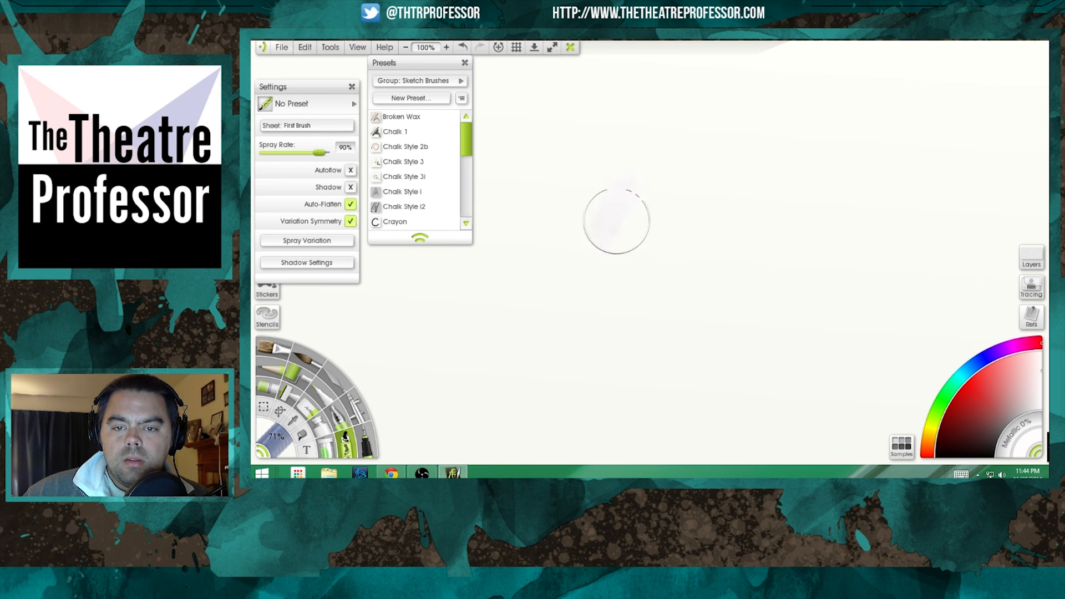
mouse_move(634, 273)
left_mouse_down()
mouse_move(639, 298)
mouse_move(663, 261)
left_mouse_up()
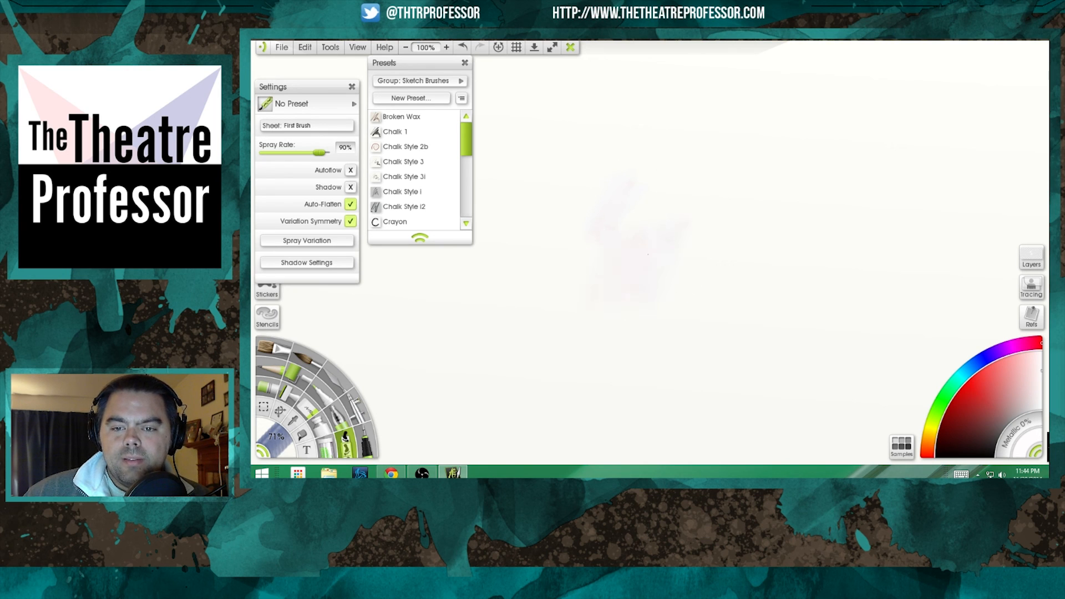
mouse_move(1013, 357)
left_mouse_down()
mouse_move(993, 386)
mouse_move(937, 387)
left_mouse_up()
mouse_move(599, 252)
left_mouse_down()
mouse_move(618, 297)
mouse_move(616, 252)
mouse_move(596, 308)
mouse_move(647, 243)
mouse_move(602, 261)
mouse_move(629, 335)
left_mouse_up()
mouse_move(654, 261)
left_mouse_down()
mouse_move(716, 213)
mouse_move(646, 422)
left_mouse_up()
left_click_drag(721, 219, 704, 374)
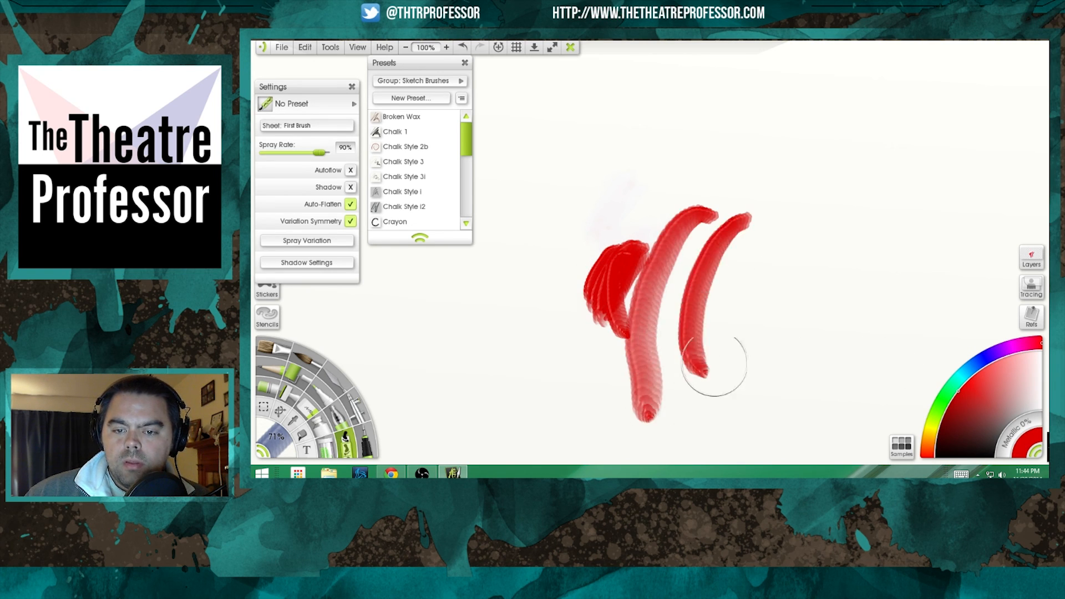
left_click_drag(754, 225, 738, 366)
mouse_move(799, 210)
left_mouse_down()
mouse_move(782, 355)
mouse_move(804, 355)
left_mouse_up()
mouse_move(838, 200)
left_mouse_down()
mouse_move(832, 363)
mouse_move(865, 366)
left_mouse_up()
left_click_drag(879, 188, 896, 357)
left_click_drag(918, 193, 959, 331)
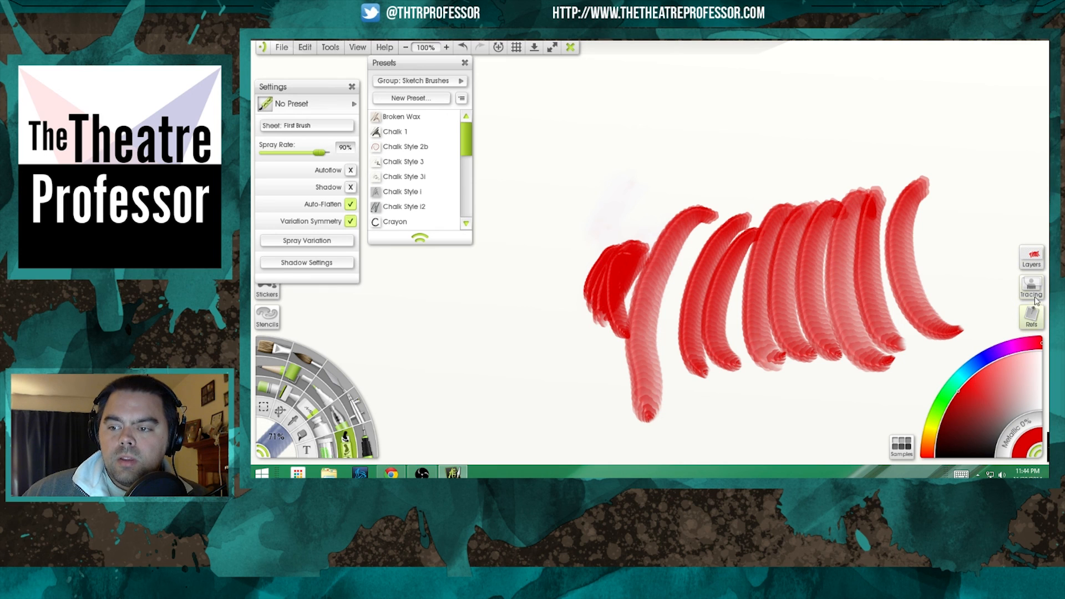
Clear all test strokes from the current layer.
left_click(1031, 258)
left_click(1030, 142)
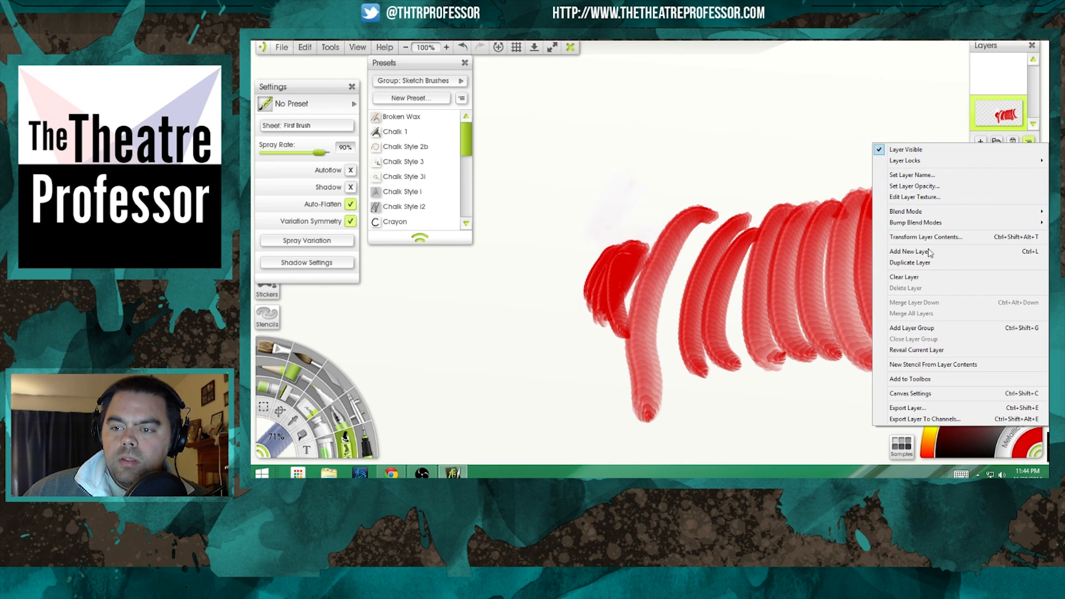
left_click(915, 277)
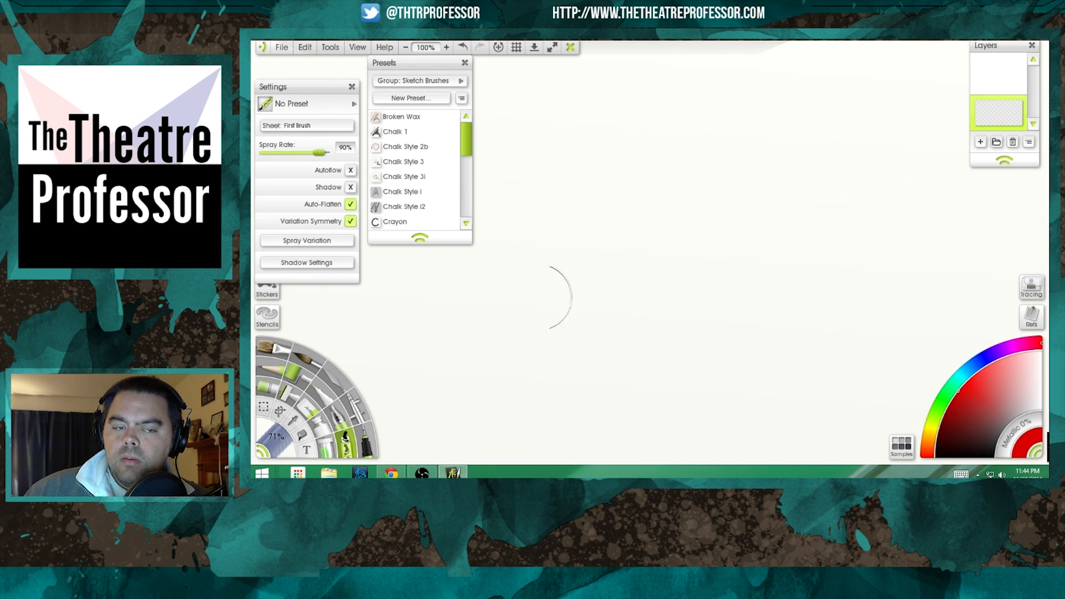
In the Spray Variation, remove Alpha's Base Value and raise Alpha's Pen Pressure from negative to full positive.
left_click(309, 244)
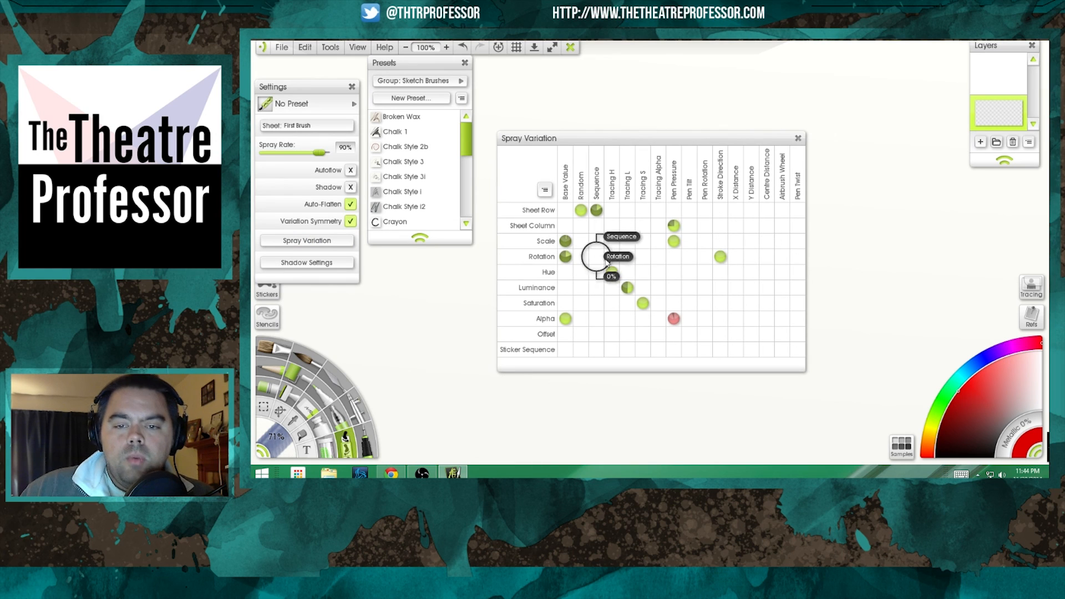
right_click(564, 319)
left_click(584, 342)
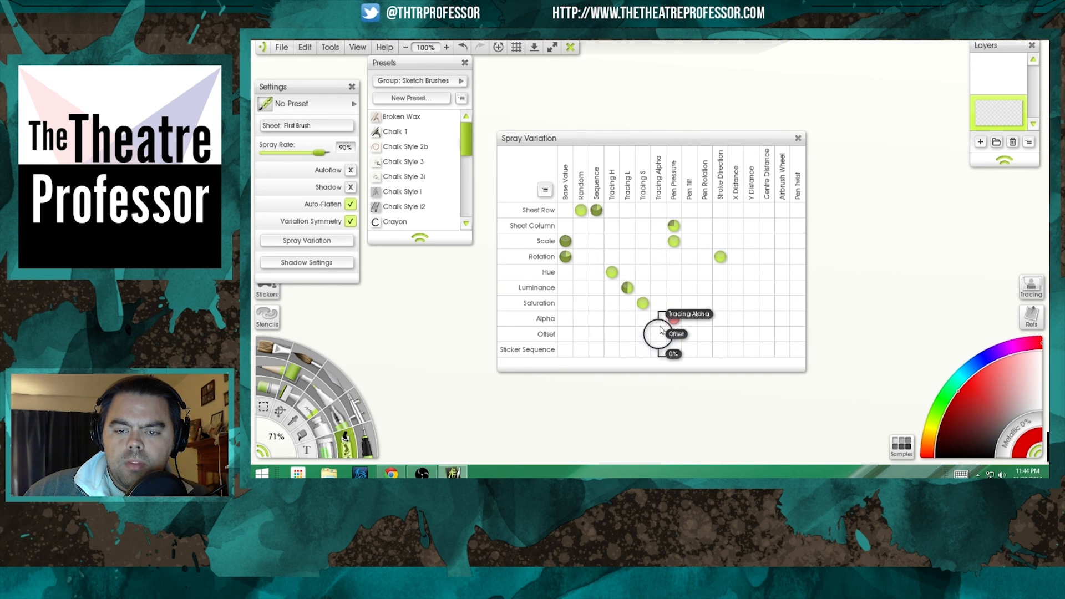
left_click_drag(674, 321, 674, 229)
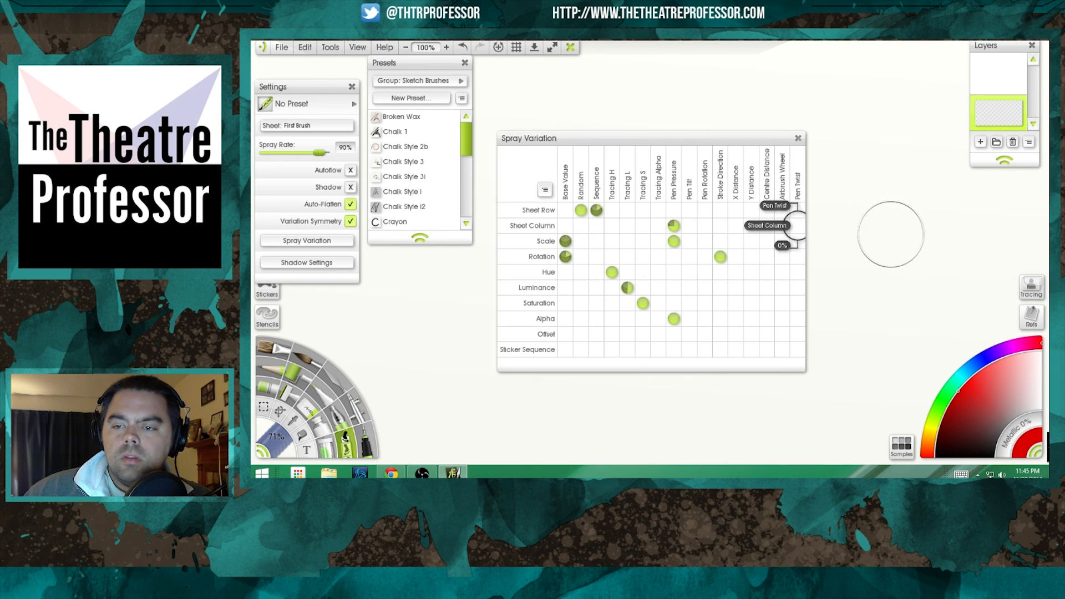
Test the pressure-driven alpha with several diagonal strokes beside the Spray Variation grid.
left_click_drag(912, 200, 863, 286)
left_click_drag(892, 244, 852, 377)
mouse_move(936, 249)
left_mouse_down()
mouse_move(895, 300)
mouse_move(867, 387)
left_mouse_up()
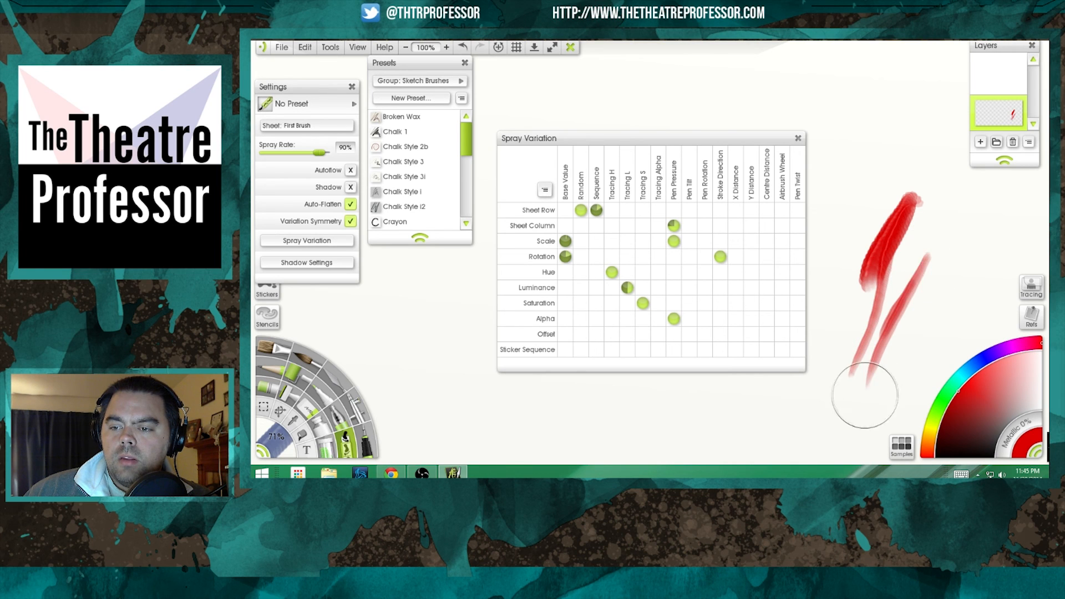
left_click_drag(949, 235, 885, 415)
mouse_move(936, 213)
left_mouse_down()
mouse_move(881, 354)
mouse_move(820, 409)
left_mouse_up()
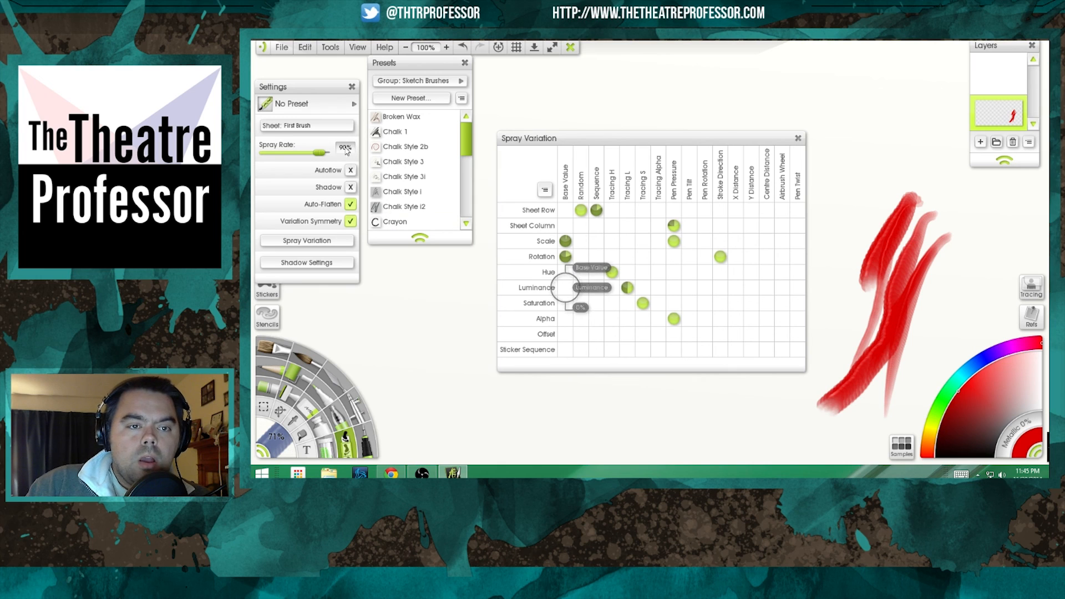
Set the Spray Rate to 100%, close the Spray Variation and test the brush with strokes across the canvas.
left_click_drag(317, 156, 326, 153)
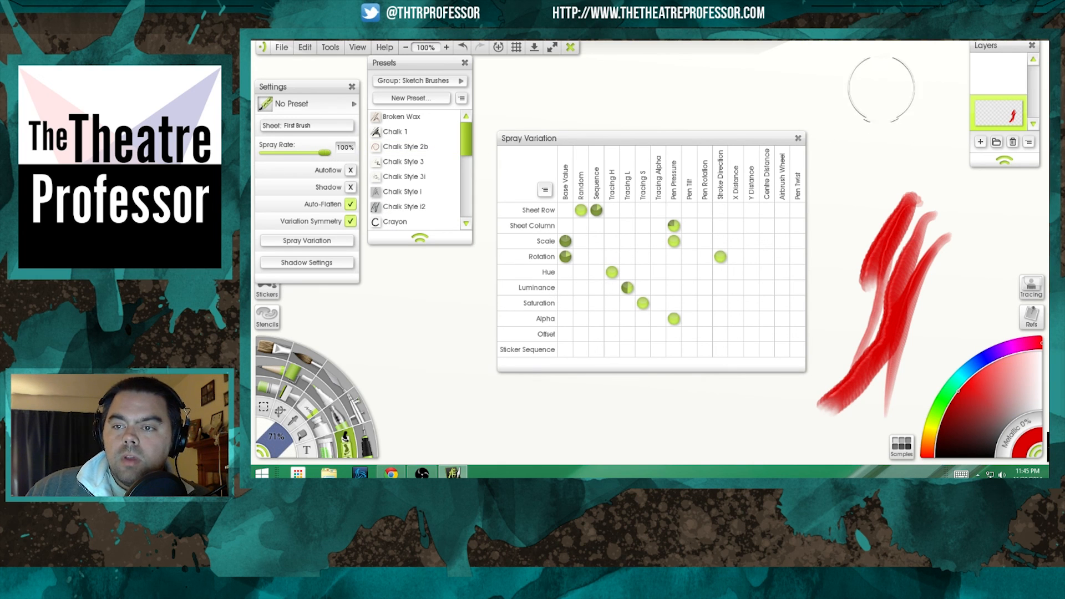
mouse_move(854, 151)
left_mouse_down()
mouse_move(884, 100)
mouse_move(840, 241)
left_mouse_up()
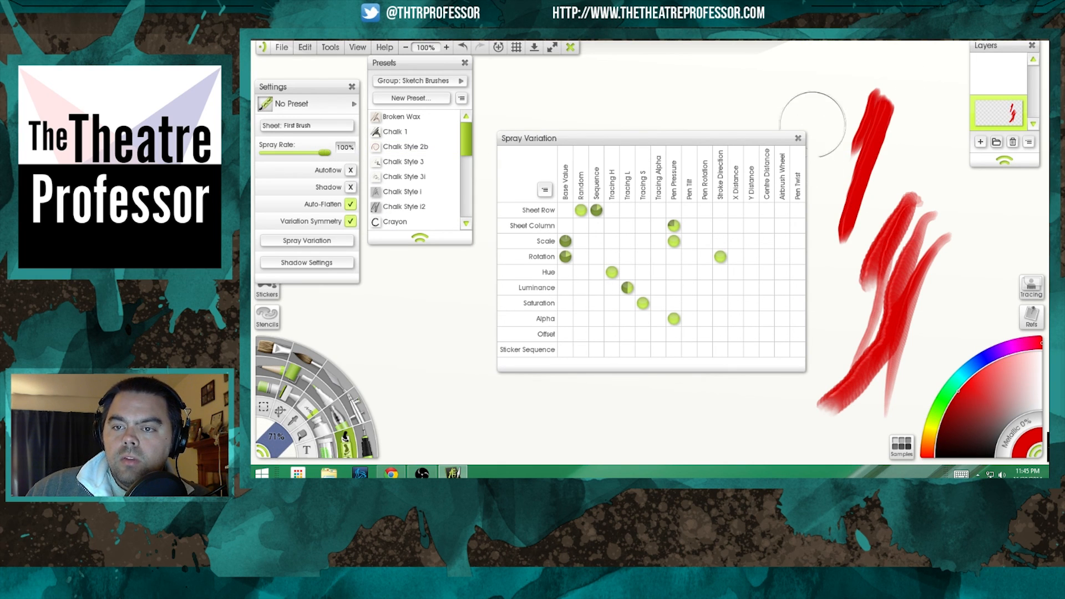
left_click(798, 138)
left_click_drag(754, 133, 747, 147)
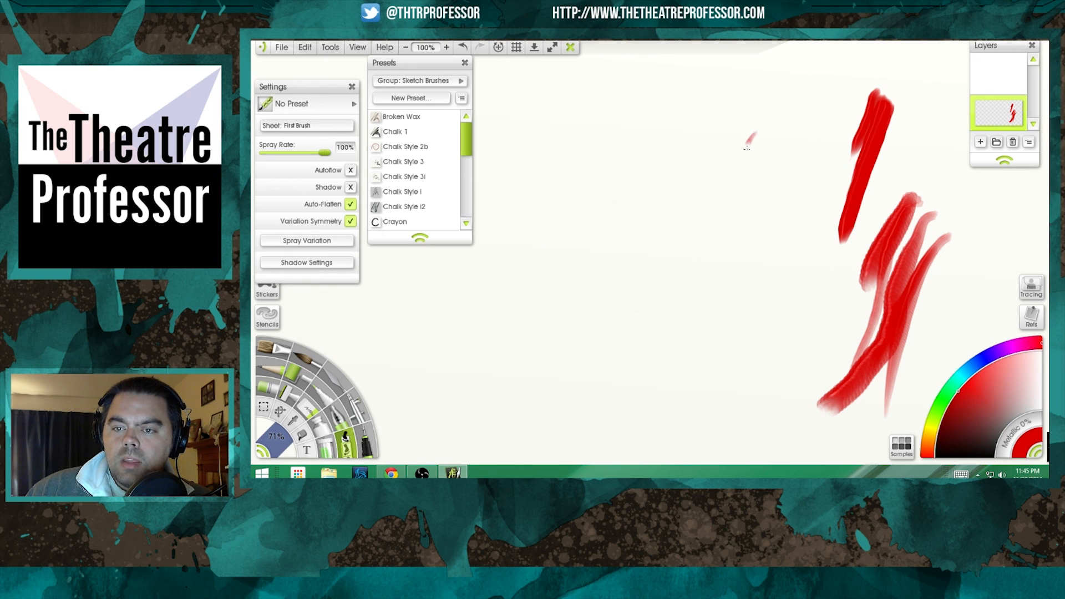
mouse_move(727, 189)
left_mouse_down()
mouse_move(672, 250)
mouse_move(559, 328)
mouse_move(536, 366)
left_mouse_up()
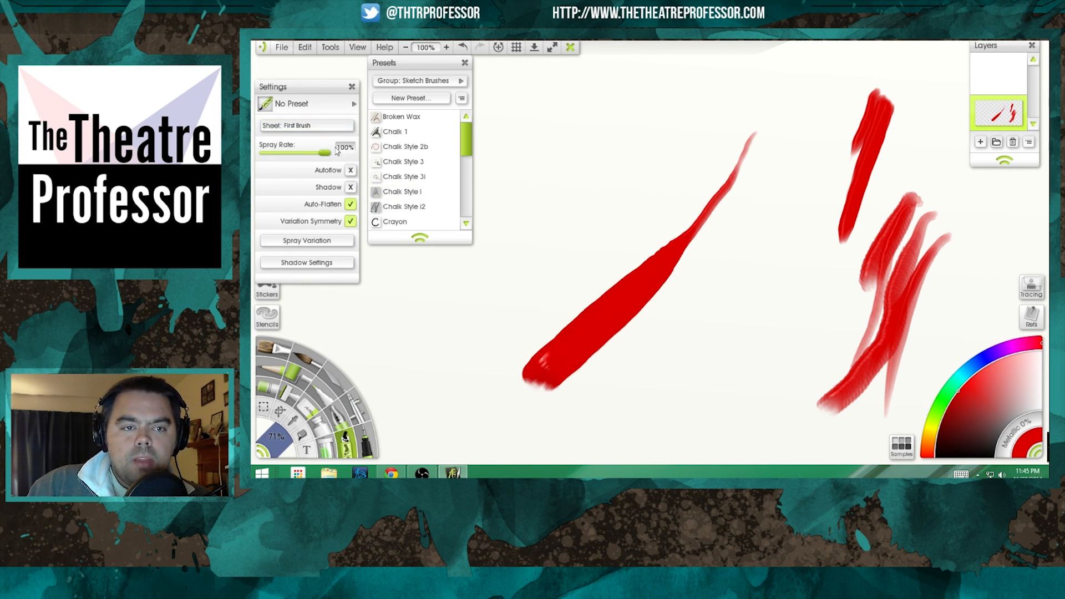
Set the Spray Rate to 69%, try one long stroke and undo all the test strokes on the layer.
left_click_drag(318, 157, 300, 157)
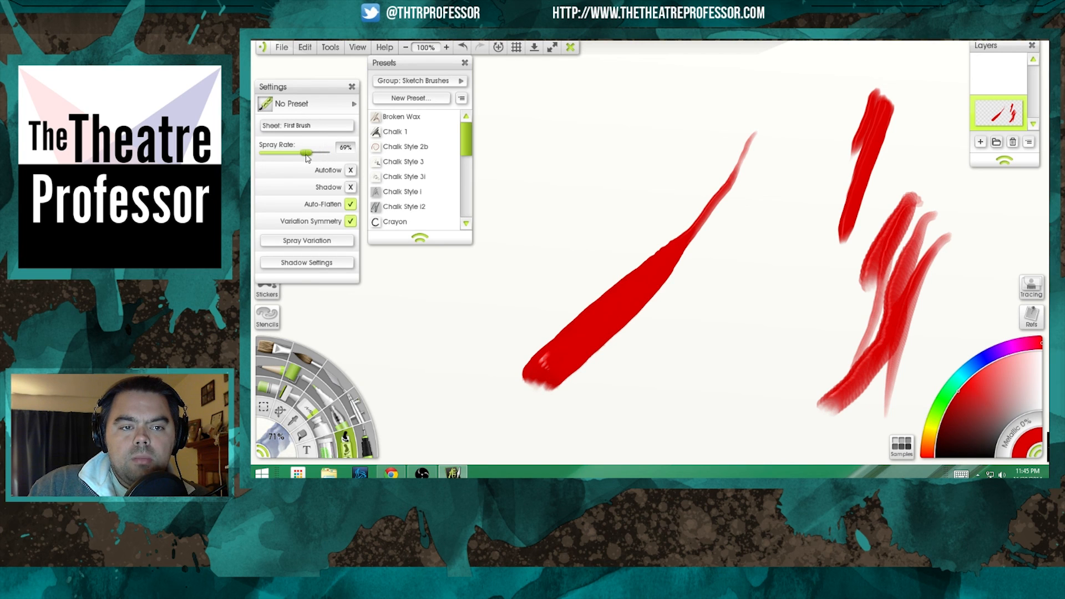
mouse_move(666, 102)
left_mouse_down()
mouse_move(592, 205)
mouse_move(527, 268)
mouse_move(524, 304)
mouse_move(631, 237)
mouse_move(714, 138)
mouse_move(815, 140)
mouse_move(768, 239)
mouse_move(711, 278)
mouse_move(755, 377)
mouse_move(623, 400)
left_mouse_up()
key("ctrl+z")
key("ctrl+z")
key("ctrl+z")
key("ctrl+z")
key("ctrl+z")
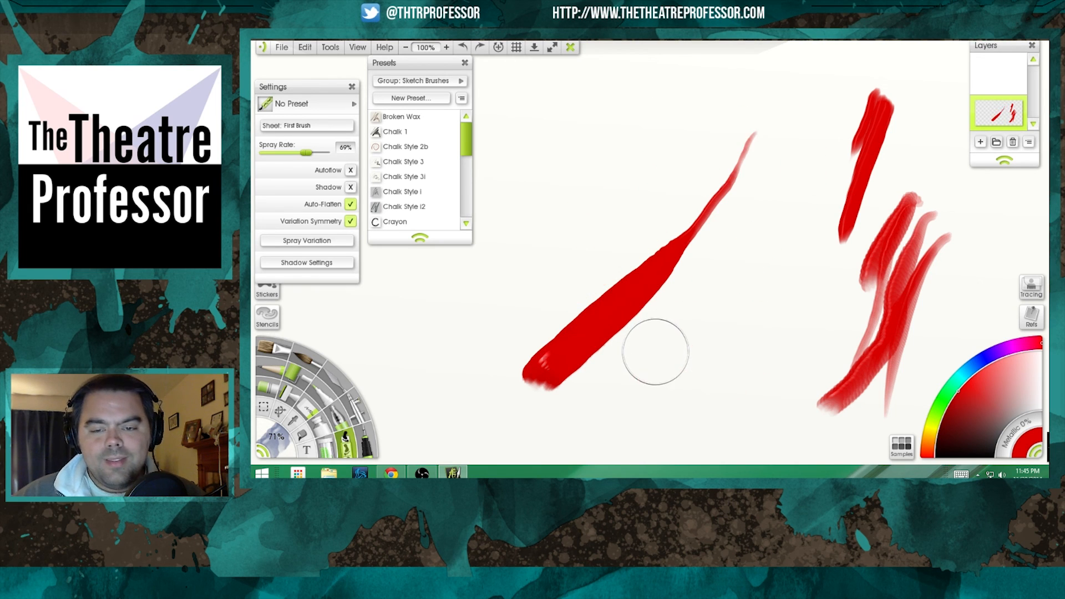
key("ctrl+z")
key("ctrl+z")
key("ctrl+z")
key("ctrl+z")
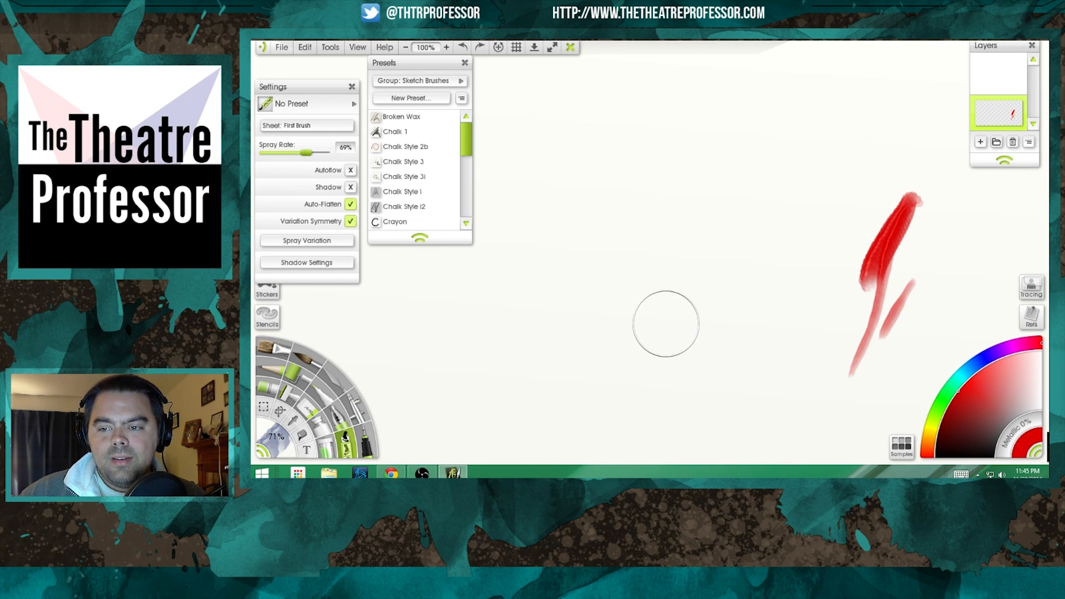
Paint a diagonal stroke mid-canvas, replacing its separate parallel second stroke with one that overlaps it.
left_click_drag(706, 107, 533, 382)
left_click_drag(702, 134, 574, 364)
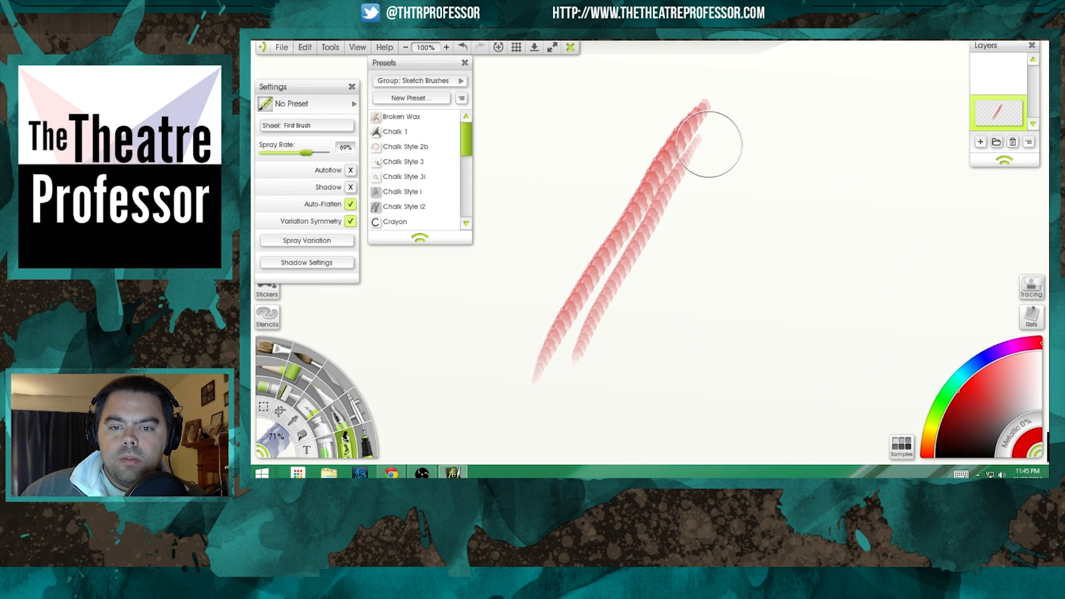
key("ctrl+z")
left_click_drag(705, 106, 557, 355)
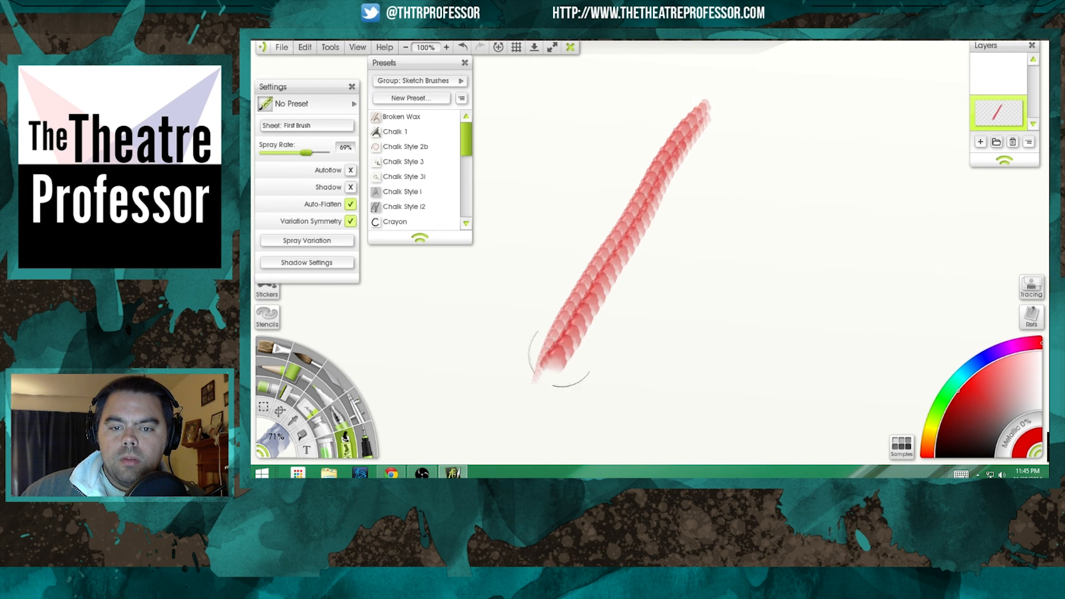
Try one more diagonal stroke over the overlapping ones and undo it.
mouse_move(710, 108)
left_mouse_down()
mouse_move(651, 228)
mouse_move(557, 369)
mouse_move(717, 131)
mouse_move(692, 180)
mouse_move(565, 387)
mouse_move(709, 170)
mouse_move(589, 379)
mouse_move(561, 385)
left_mouse_up()
key("ctrl+z")
key("ctrl+z")
key("ctrl+z")
key("ctrl+z")
key("ctrl+z")
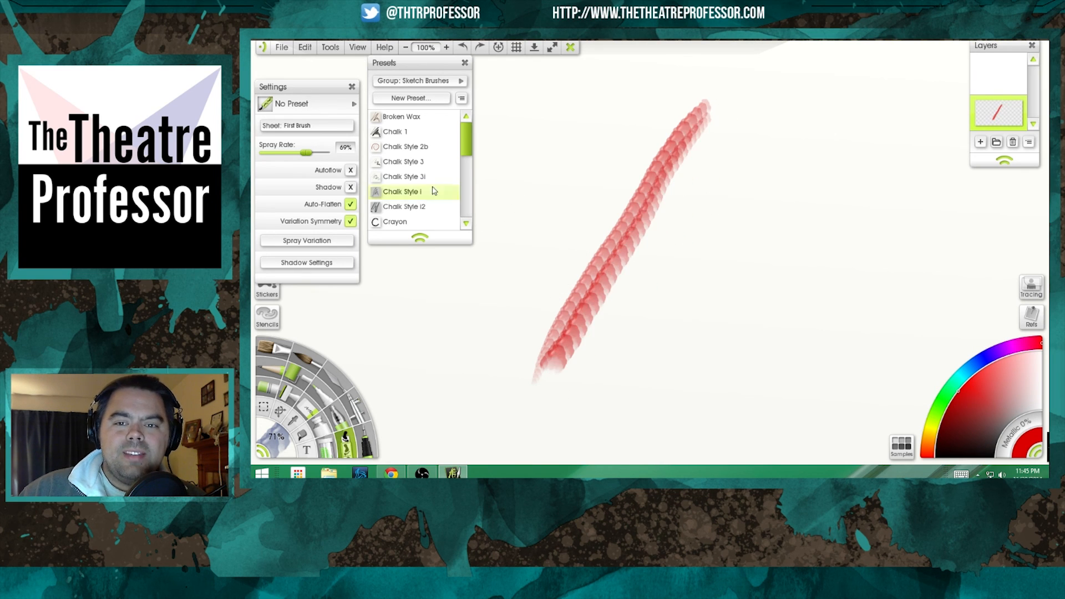
Set the Spray Rate to 100% and test the brush with thin and thick diagonal strokes across the canvas.
left_click_drag(305, 154, 346, 162)
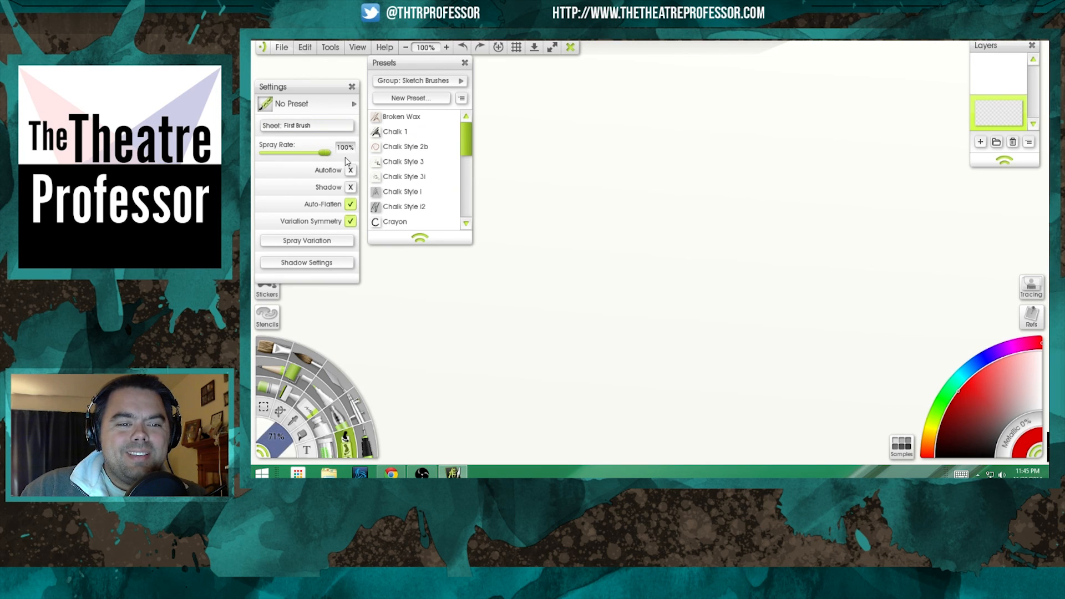
left_click_drag(574, 324, 668, 207)
left_click_drag(571, 271, 702, 133)
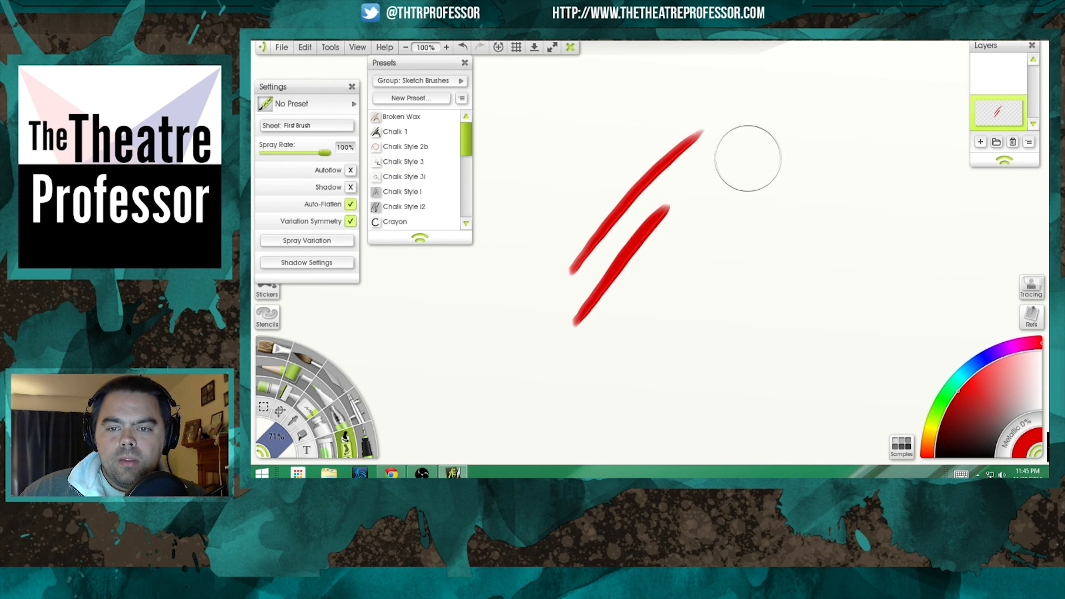
mouse_move(659, 300)
left_mouse_down()
mouse_move(632, 360)
mouse_move(701, 288)
mouse_move(773, 242)
mouse_move(839, 160)
left_mouse_up()
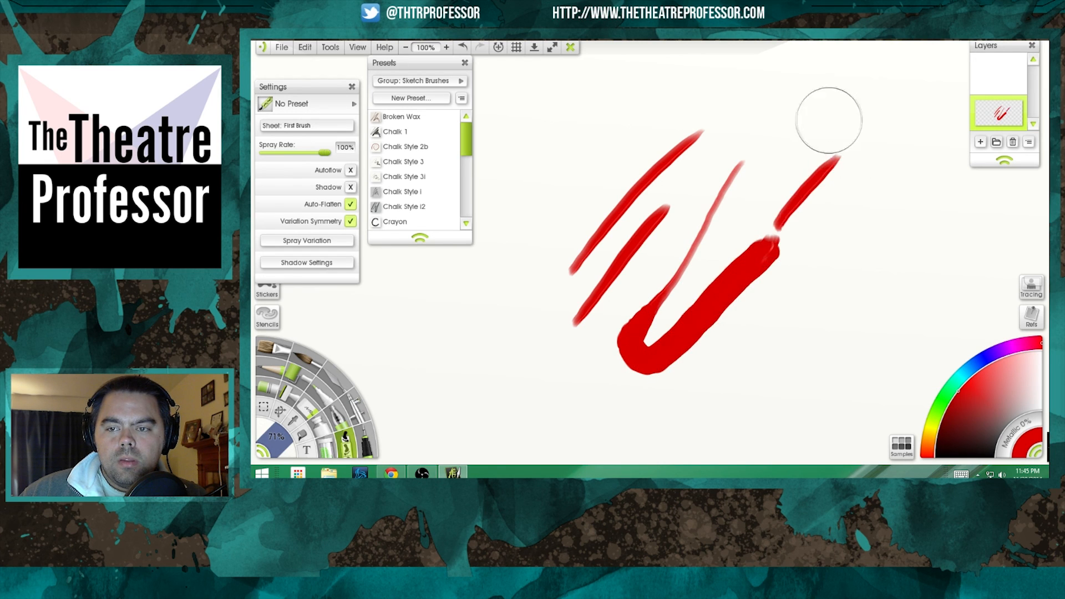
left_click_drag(829, 103, 746, 219)
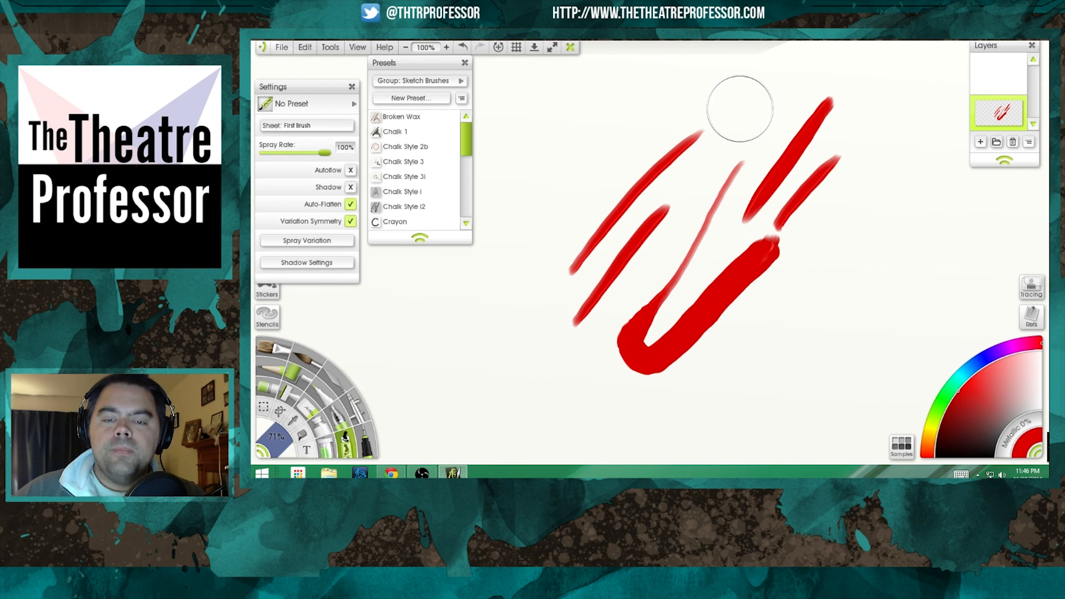
left_click_drag(541, 211, 518, 255)
left_click_drag(551, 183, 498, 283)
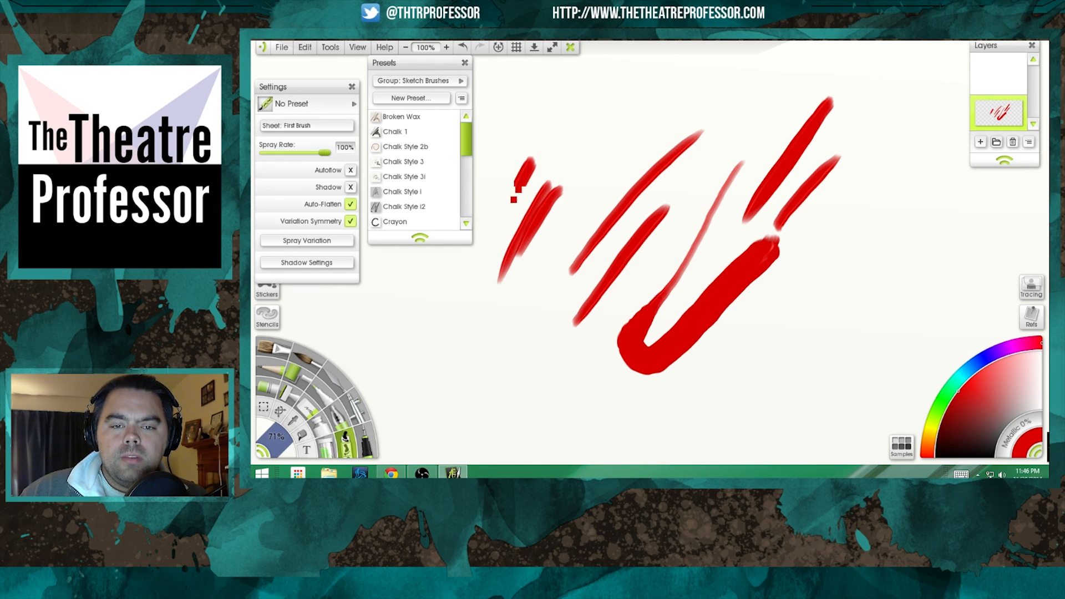
left_click_drag(533, 160, 483, 300)
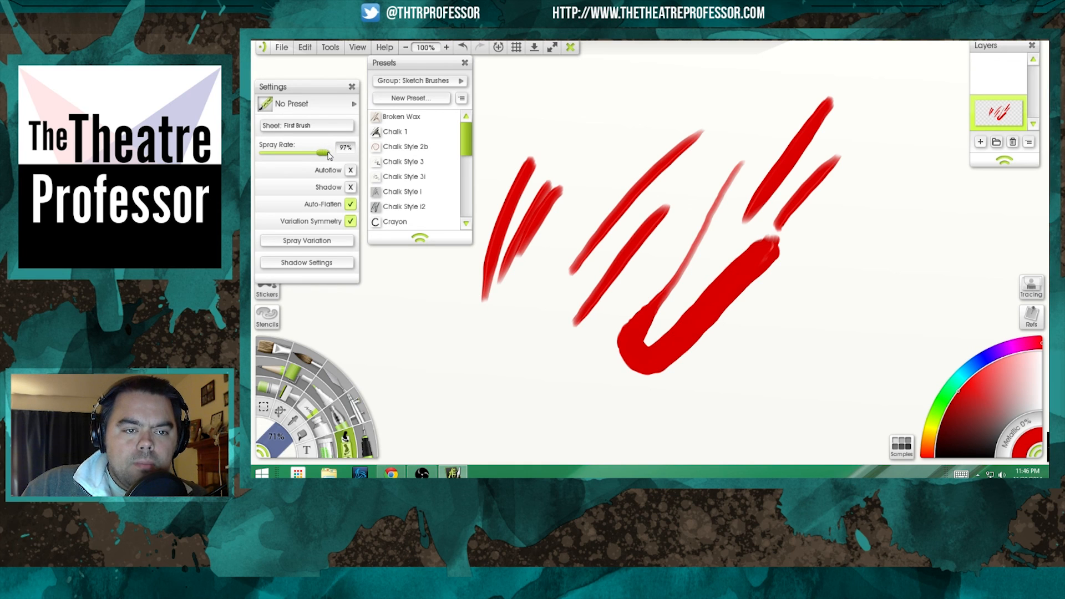
Set the Spray Rate to 93% and paint four short, fanned strokes in the canvas's lower-left area.
left_click_drag(433, 279, 420, 390)
left_click_drag(441, 282, 442, 408)
left_click_drag(451, 311, 468, 407)
left_click_drag(459, 328, 486, 407)
In Spray Variation, clear the Random and Sequence values of Sheet Row and raise its Base Value.
left_click(337, 240)
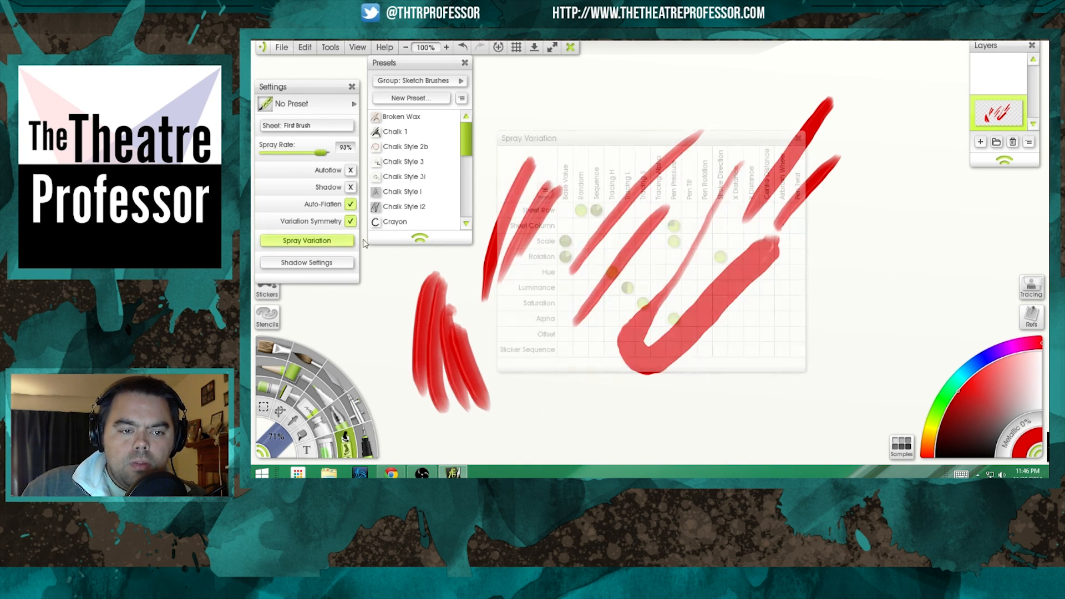
right_click(579, 212)
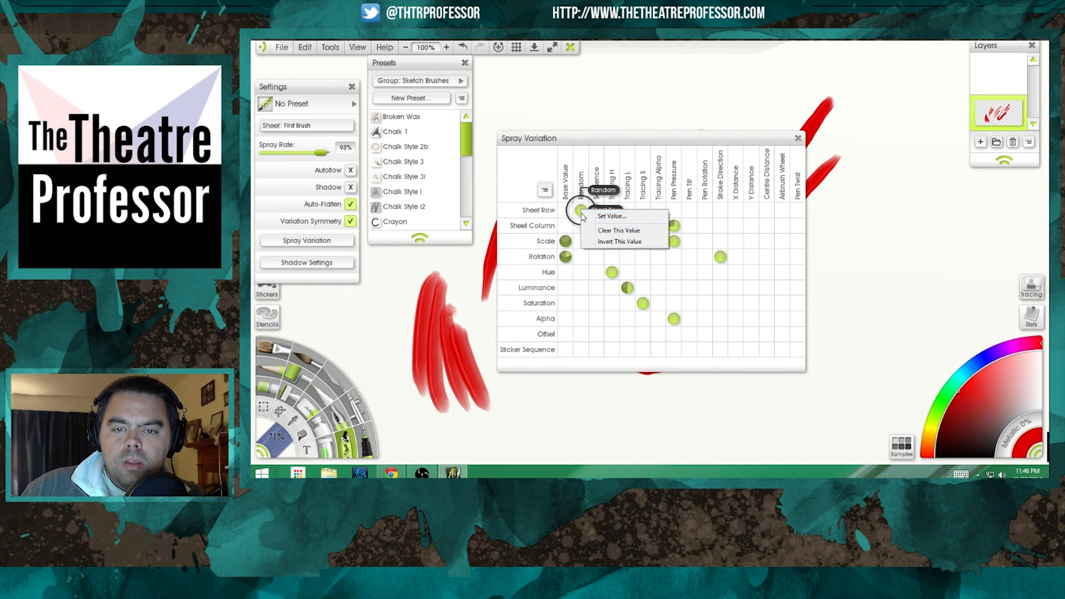
left_click(617, 233)
right_click(597, 213)
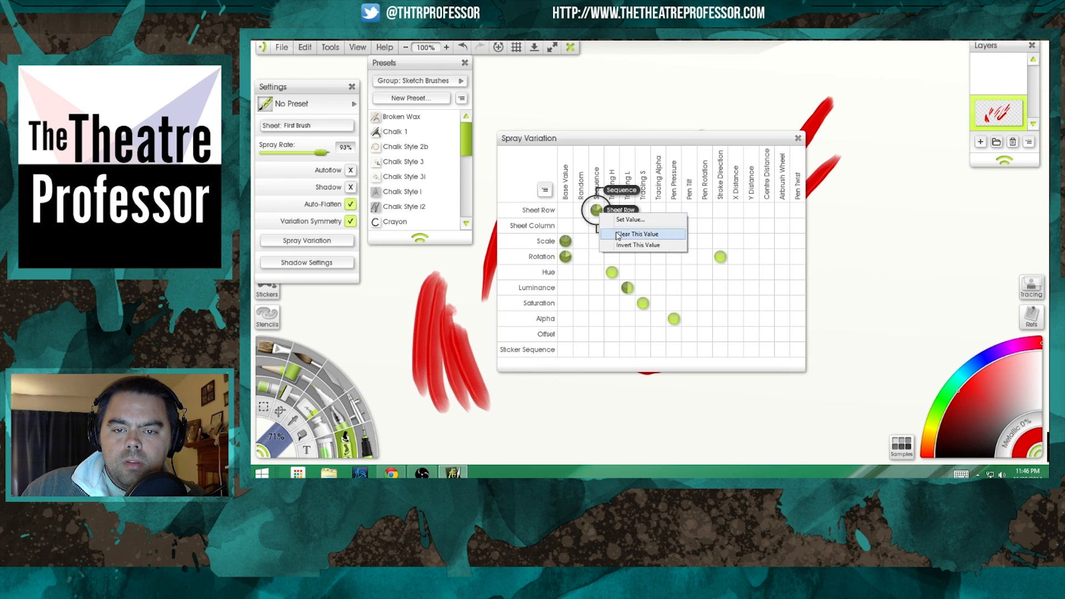
left_click(618, 233)
left_click_drag(570, 168, 580, 129)
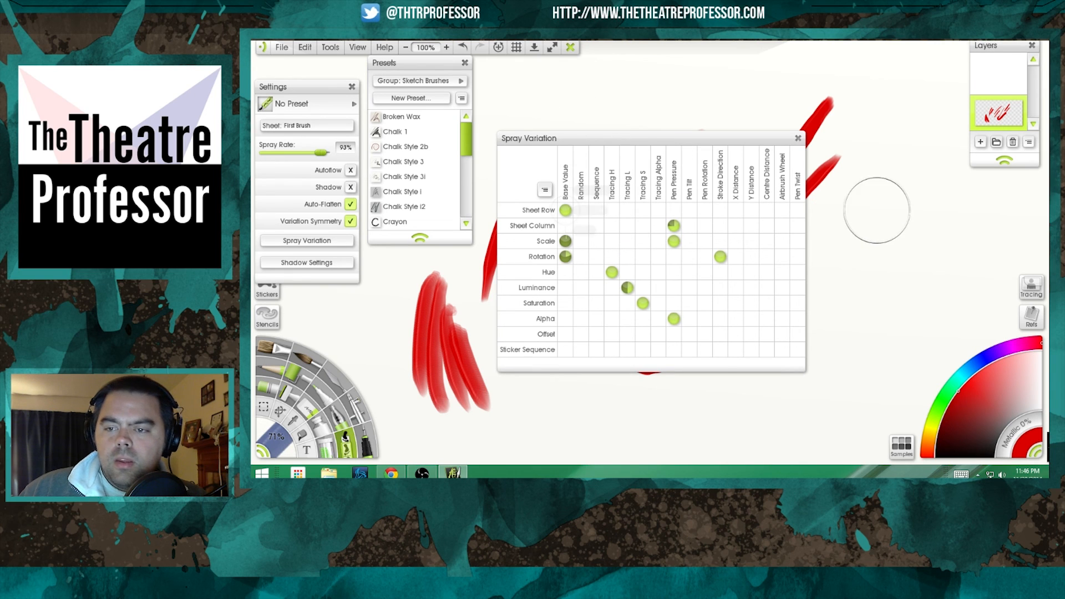
Test the brush with long curved strokes beside the Spray Variation grid and clear Sheet Column's Pen Pressure value.
mouse_move(878, 209)
left_mouse_down()
mouse_move(842, 304)
mouse_move(869, 359)
left_mouse_up()
mouse_move(922, 221)
left_mouse_down()
mouse_move(899, 330)
mouse_move(861, 385)
mouse_move(801, 417)
mouse_move(660, 422)
mouse_move(808, 387)
mouse_move(830, 315)
left_mouse_up()
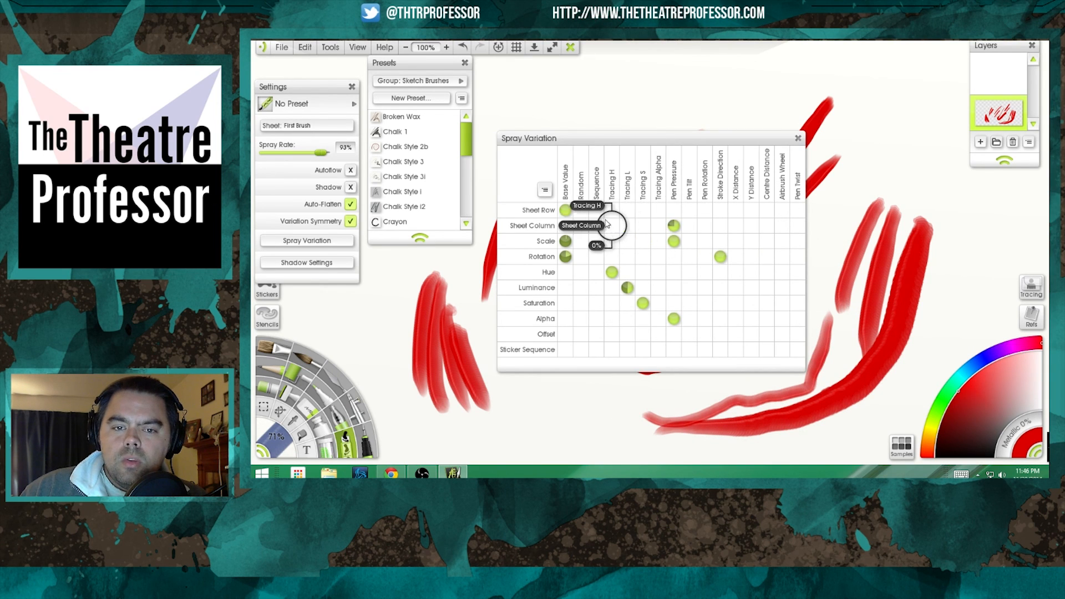
right_click(673, 225)
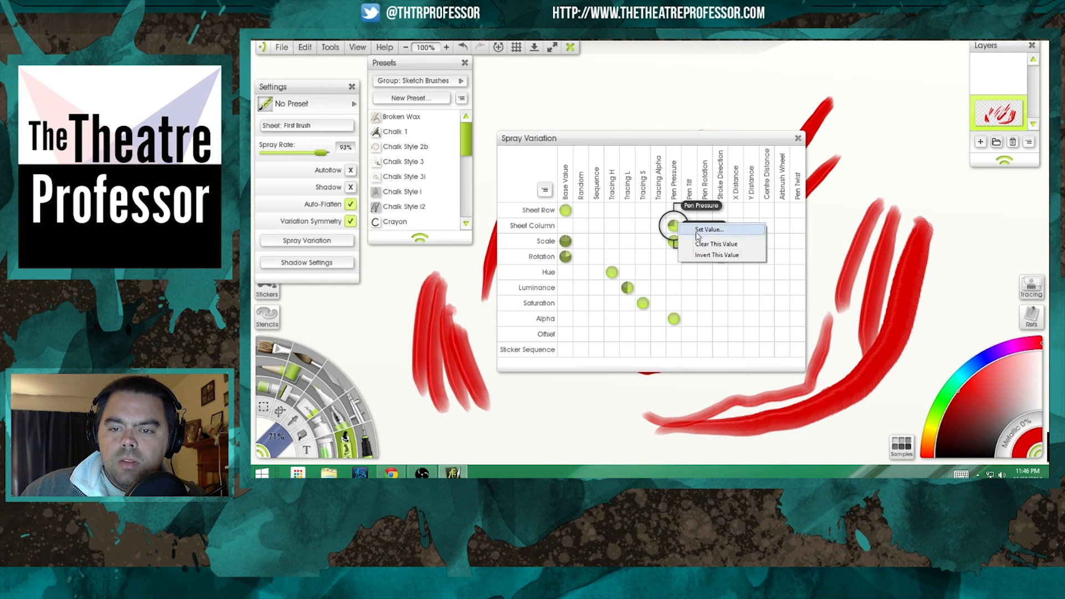
left_click(703, 244)
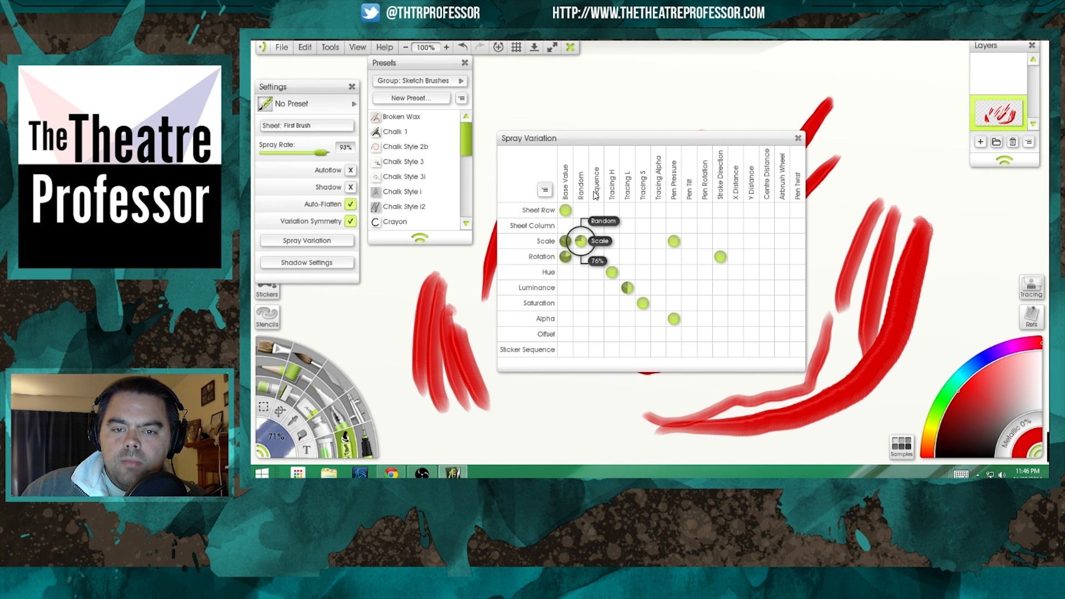
Try a Random variation on Scale with a dense test patch below the grid and clear that value.
mouse_move(532, 388)
left_mouse_down()
mouse_move(560, 421)
mouse_move(536, 414)
mouse_move(582, 410)
mouse_move(521, 399)
left_mouse_up()
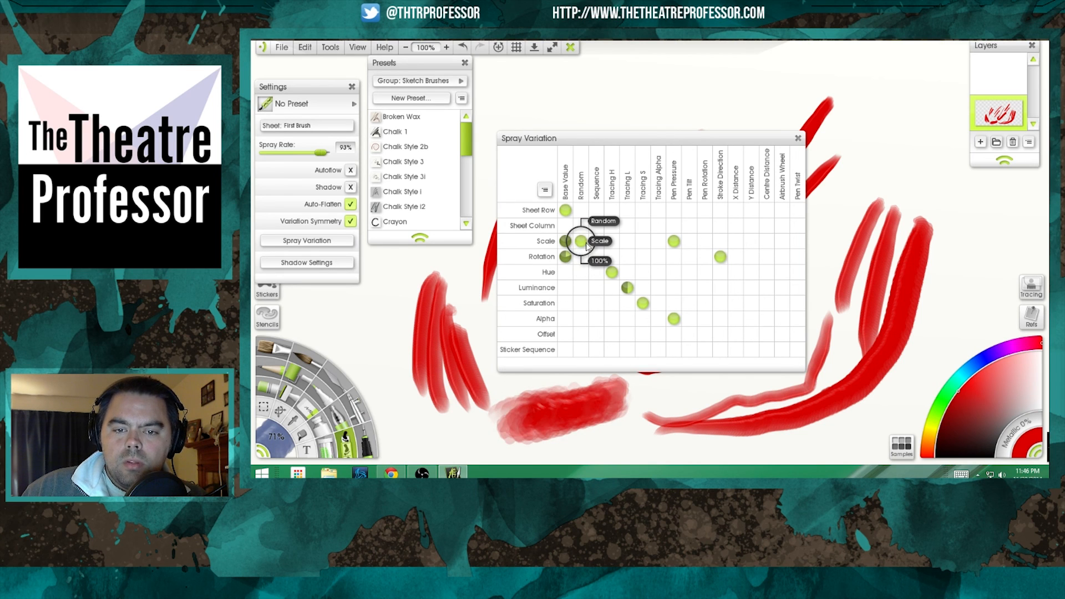
left_click(582, 242)
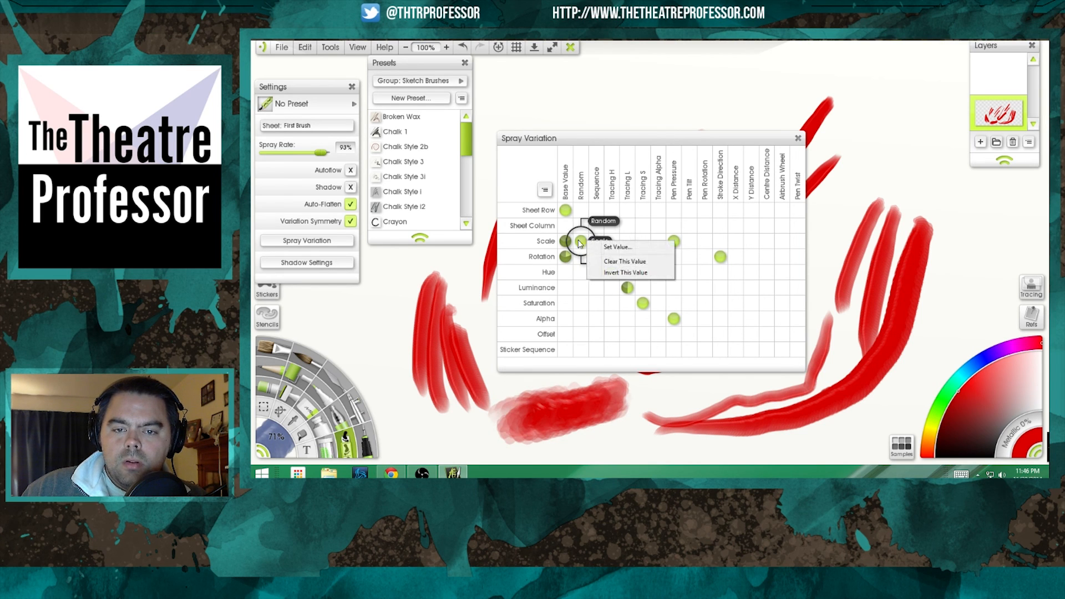
left_click(602, 262)
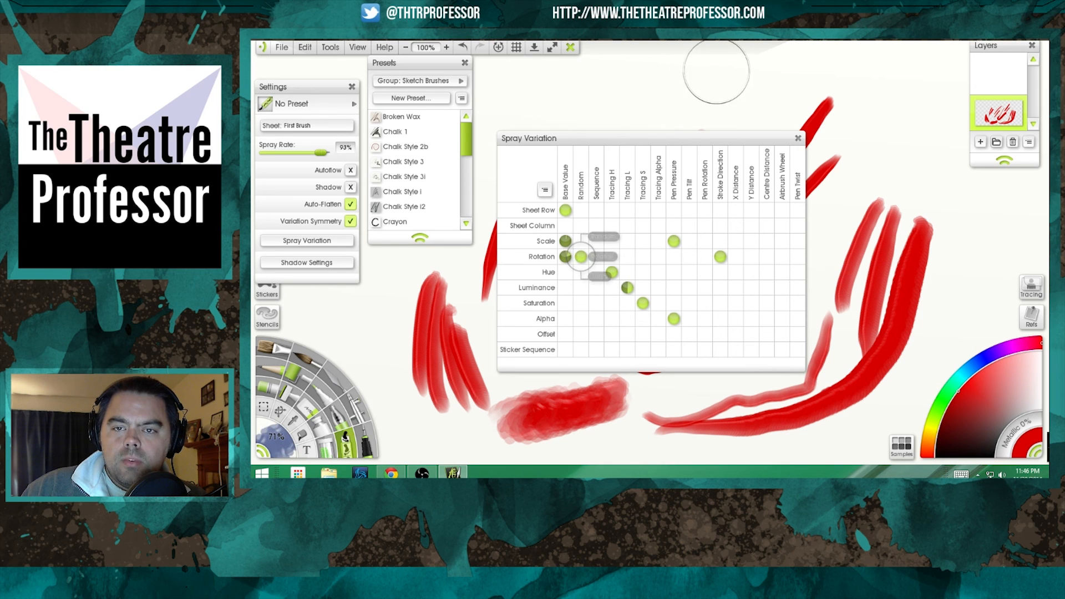
Add a Random variation to Rotation, test it with short strokes above the grid and close Spray Variation.
mouse_move(715, 73)
left_mouse_down()
mouse_move(674, 106)
mouse_move(696, 83)
mouse_move(720, 87)
left_mouse_up()
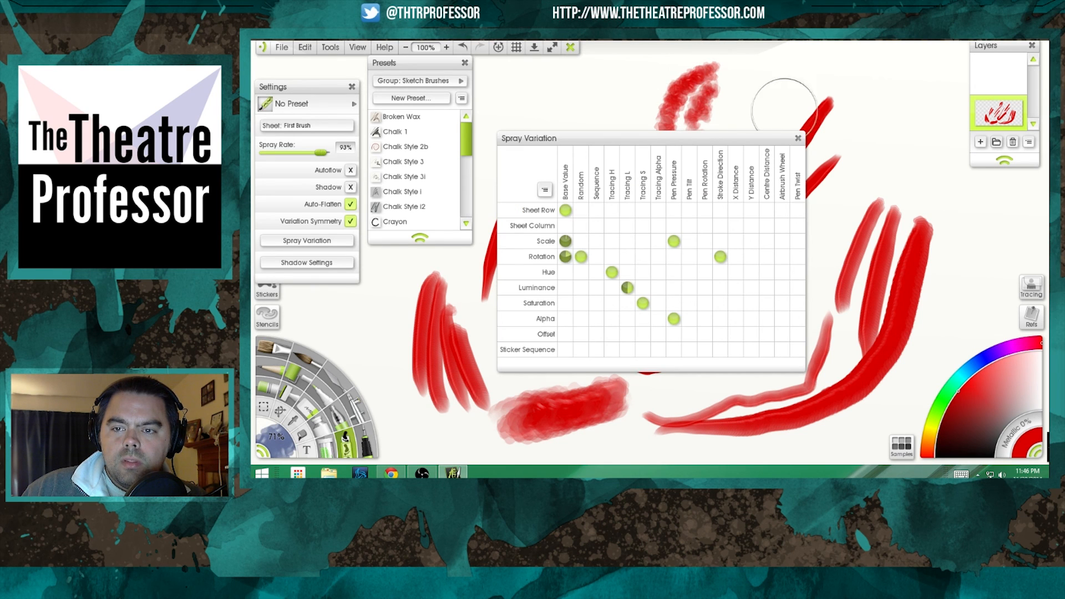
left_click(797, 139)
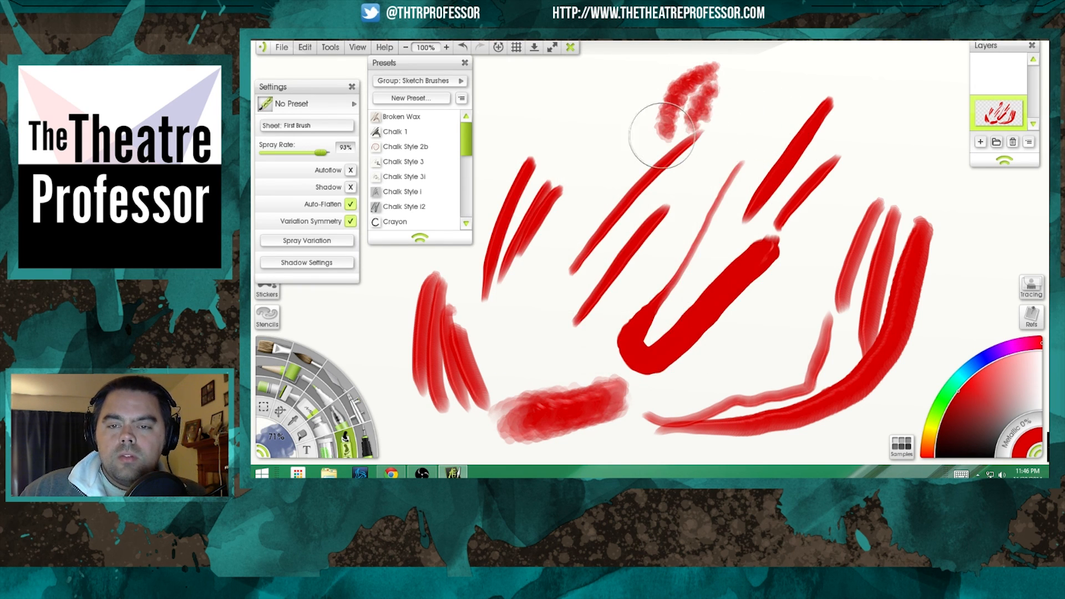
Set the Spray Rate to 100% and fill a large, dense test patch at close zoom with overlapping strokes.
scroll(660, 261, "up", 5)
left_click_drag(748, 167, 677, 288)
left_click_drag(715, 139, 664, 297)
mouse_move(721, 222)
left_mouse_down()
mouse_move(768, 240)
mouse_move(787, 188)
mouse_move(710, 305)
mouse_move(782, 238)
mouse_move(721, 310)
left_mouse_up()
mouse_move(776, 250)
left_mouse_down()
mouse_move(876, 177)
mouse_move(865, 195)
mouse_move(813, 190)
mouse_move(796, 226)
mouse_move(809, 266)
mouse_move(716, 366)
mouse_move(685, 333)
mouse_move(691, 266)
mouse_move(721, 248)
mouse_move(679, 219)
mouse_move(710, 183)
mouse_move(666, 239)
mouse_move(708, 284)
mouse_move(782, 294)
mouse_move(872, 244)
mouse_move(734, 301)
left_mouse_up()
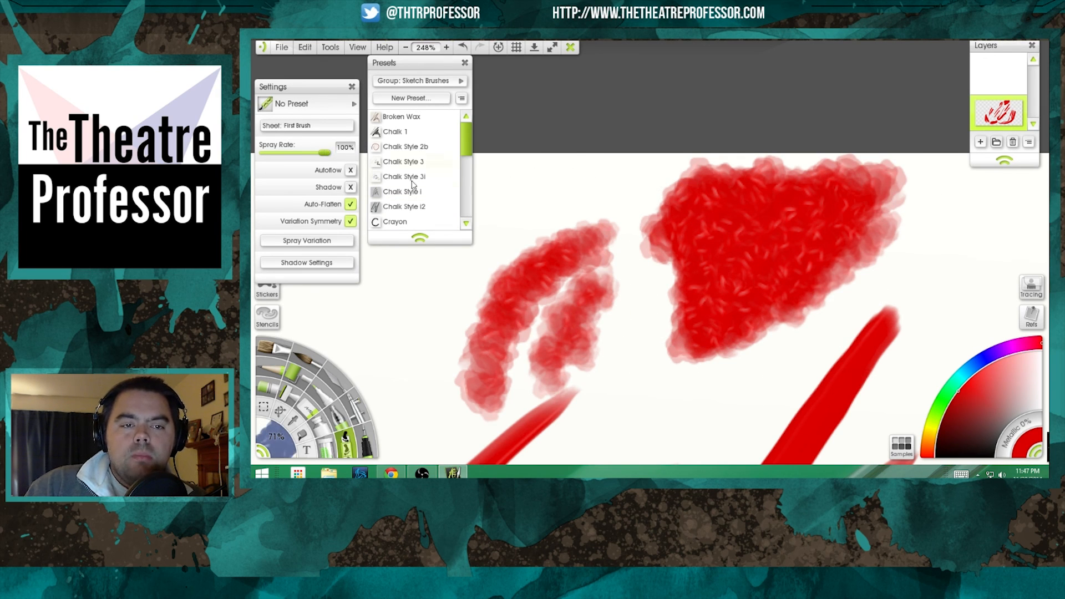
mouse_move(666, 274)
left_mouse_down()
mouse_move(671, 305)
mouse_move(618, 349)
mouse_move(665, 365)
mouse_move(649, 393)
mouse_move(670, 392)
mouse_move(719, 348)
mouse_move(639, 407)
mouse_move(679, 378)
mouse_move(674, 327)
left_mouse_up()
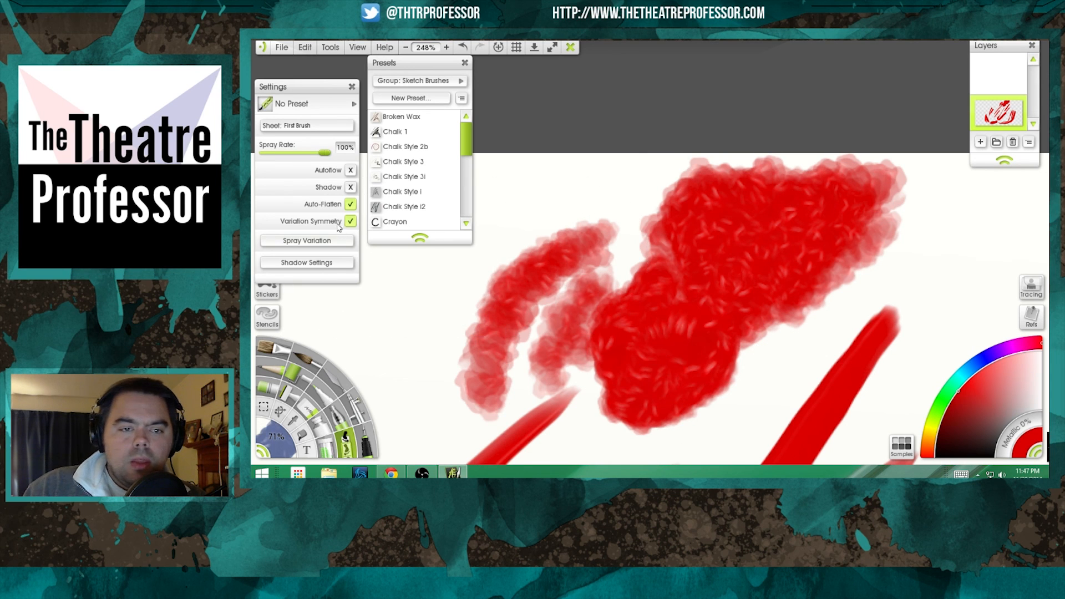
Clear Rotation's Stroke Direction value and add a Random variation to Offset, testing each change with scribbles.
left_click(335, 245)
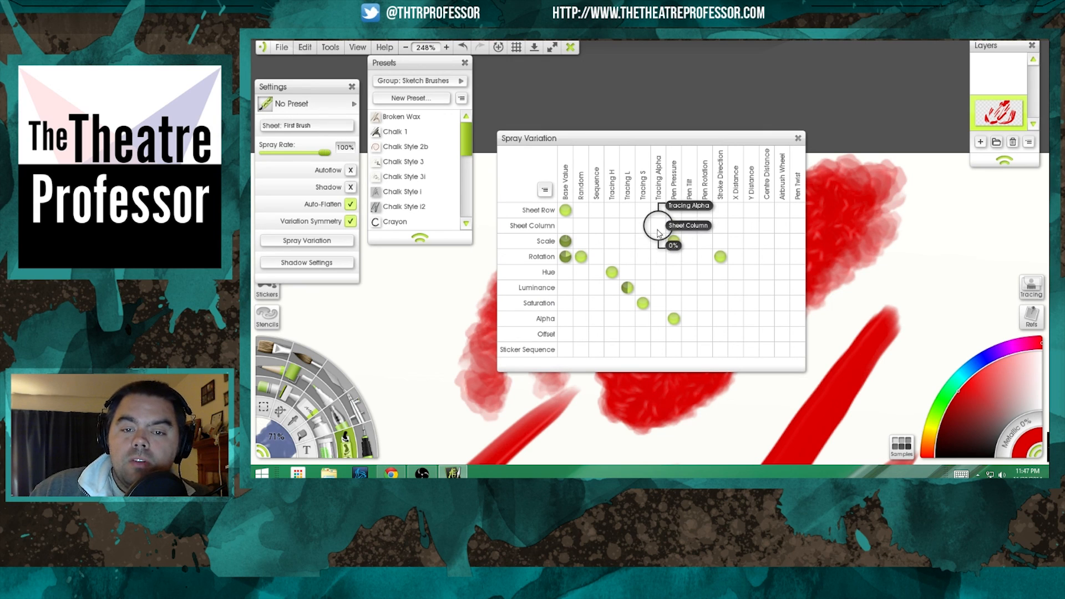
right_click(723, 261)
left_click(734, 279)
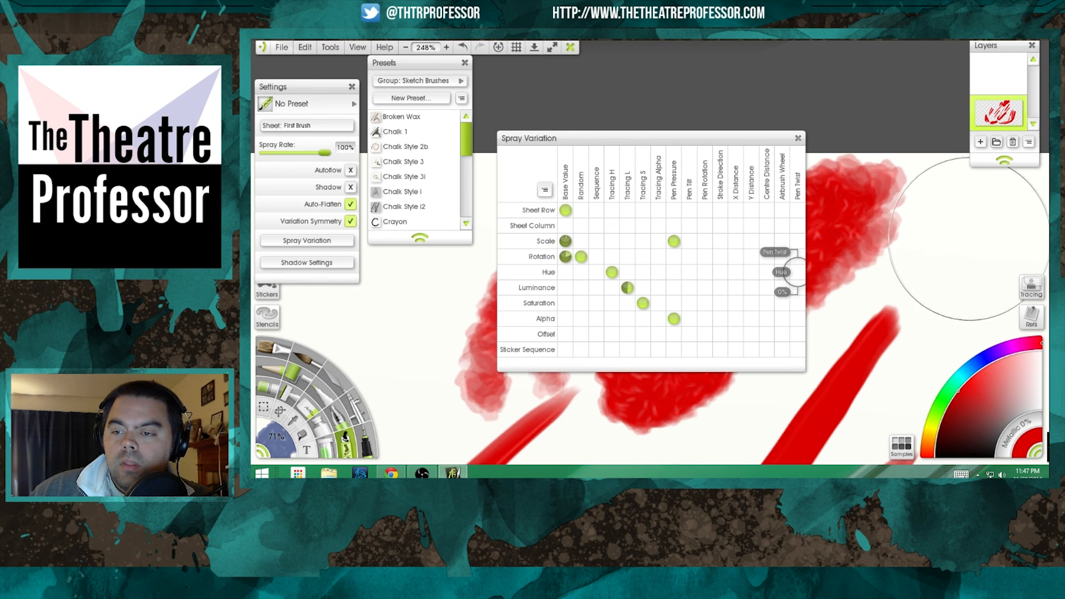
mouse_move(969, 238)
left_mouse_down()
mouse_move(947, 291)
mouse_move(950, 250)
mouse_move(940, 294)
mouse_move(942, 231)
mouse_move(978, 231)
mouse_move(920, 267)
mouse_move(941, 257)
mouse_move(951, 216)
mouse_move(954, 272)
left_mouse_up()
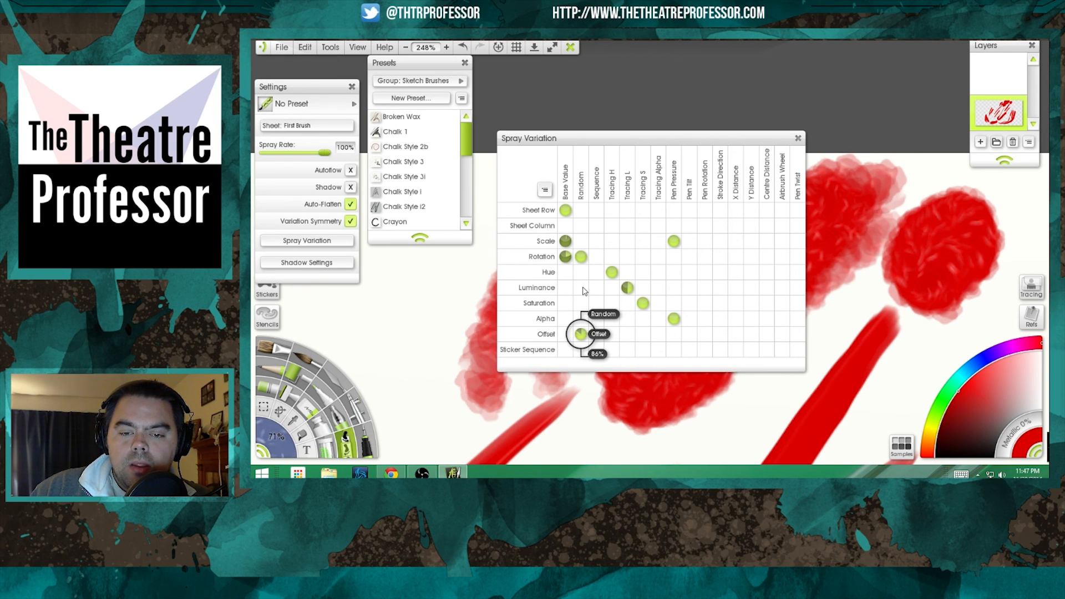
mouse_move(414, 330)
left_mouse_down()
mouse_move(390, 310)
mouse_move(415, 322)
left_mouse_up()
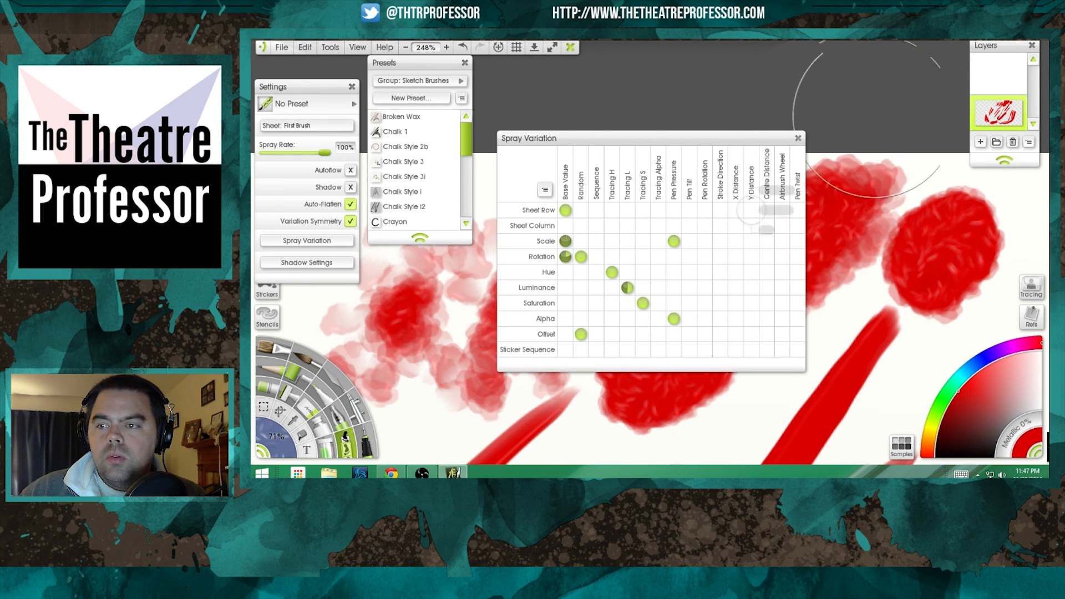
Clear all paint from the current layer and close Spray Variation.
left_click(1028, 143)
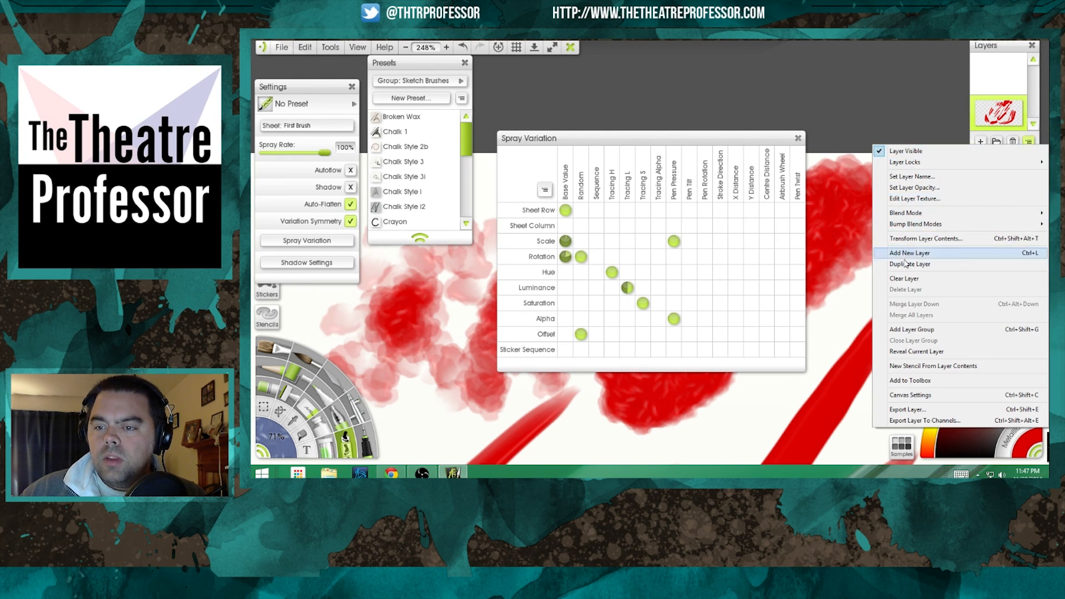
left_click(908, 277)
left_click_drag(906, 226, 846, 296)
left_click(798, 139)
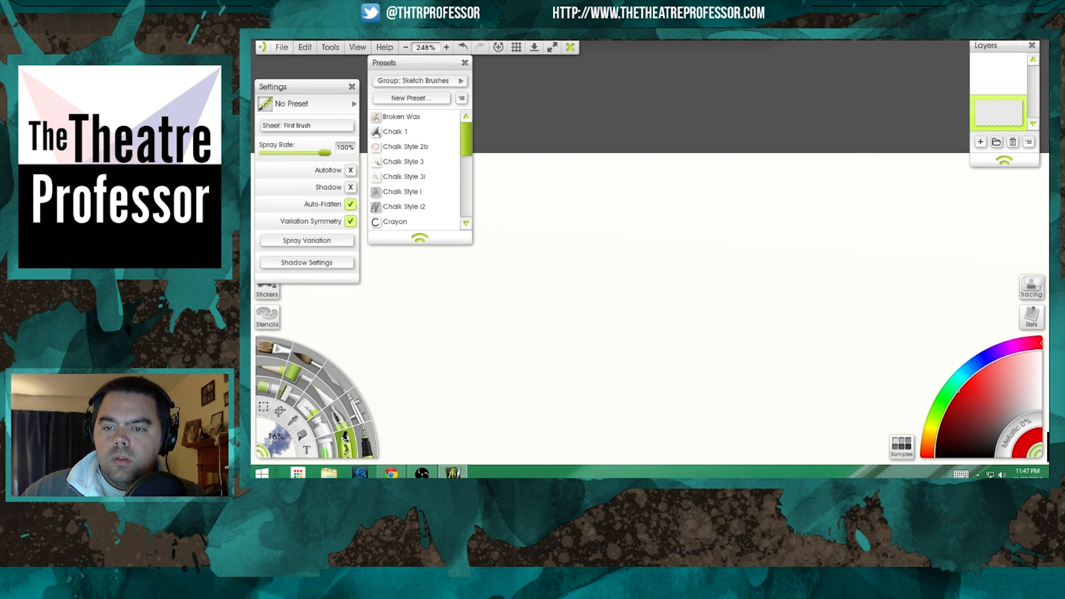
Test the scattered brush on the blank canvas with several clusters of overlapping strokes.
scroll(635, 383, "down", 5)
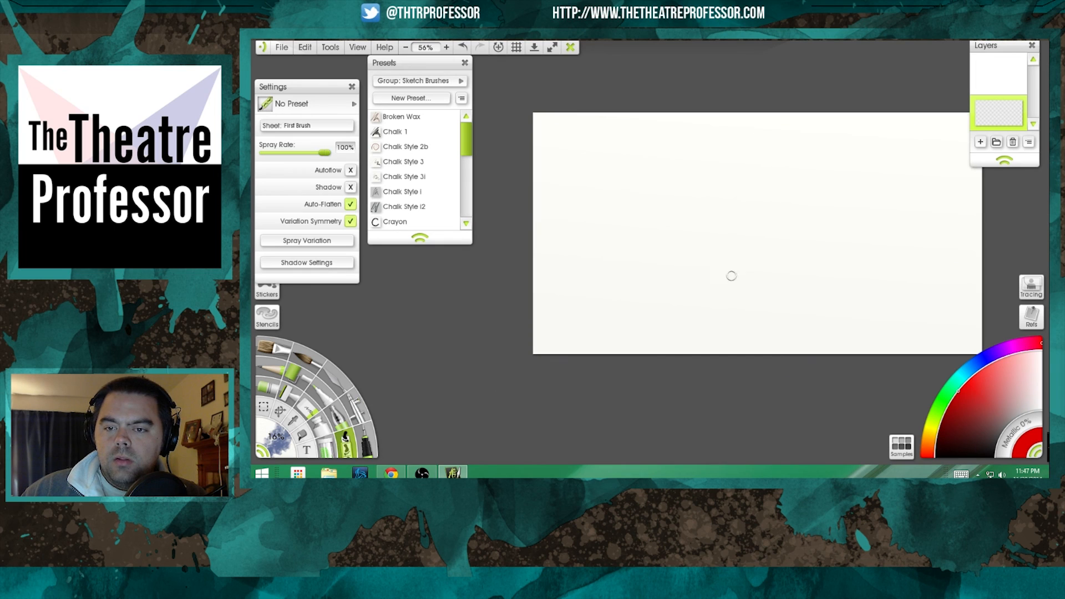
left_click_drag(688, 209, 721, 214)
mouse_move(701, 180)
left_mouse_down()
mouse_move(660, 227)
mouse_move(660, 161)
mouse_move(638, 210)
mouse_move(657, 245)
left_mouse_up()
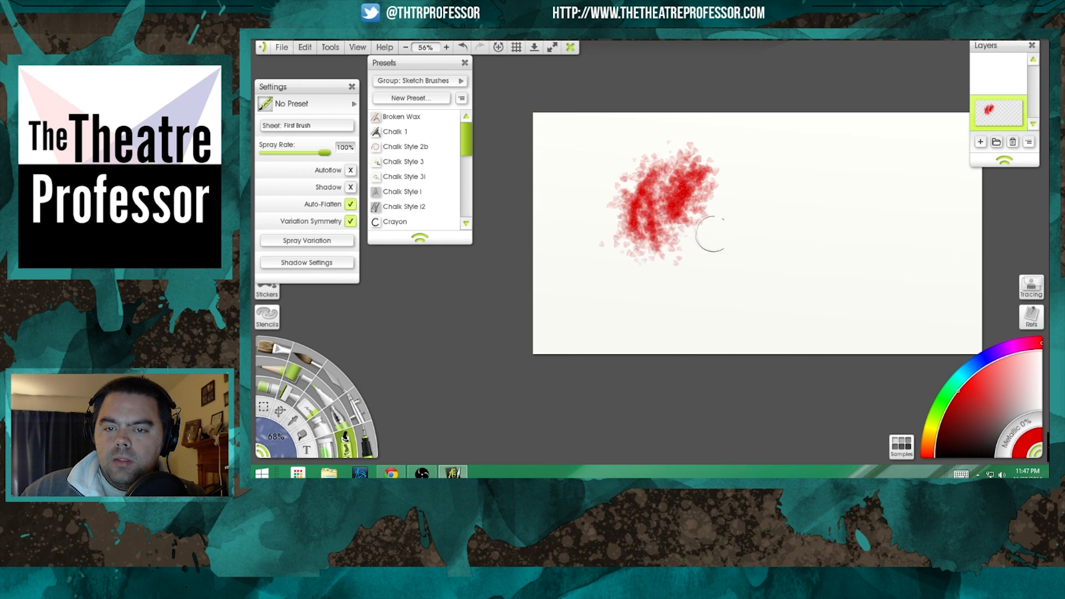
mouse_move(710, 297)
left_mouse_down()
mouse_move(769, 260)
mouse_move(789, 170)
mouse_move(679, 288)
mouse_move(677, 272)
mouse_move(794, 181)
mouse_move(797, 201)
mouse_move(856, 197)
mouse_move(824, 264)
mouse_move(819, 219)
mouse_move(806, 230)
mouse_move(827, 259)
mouse_move(826, 240)
mouse_move(768, 306)
mouse_move(725, 249)
left_mouse_up()
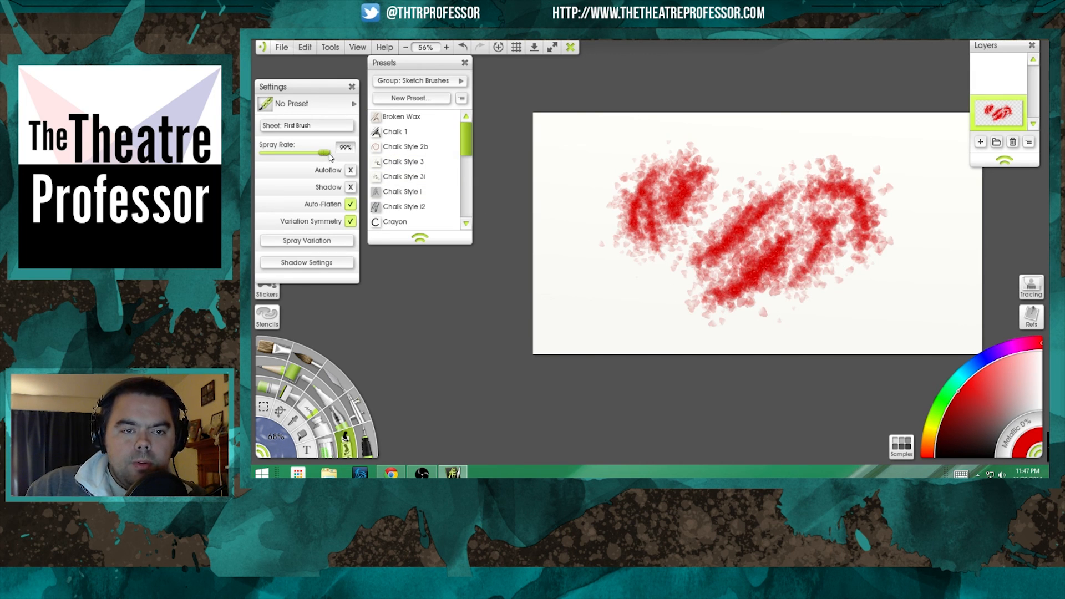
Set the Spray Rate to 39%, try a short stroke and undo all the test strokes on the layer.
left_click_drag(328, 153, 288, 153)
left_click_drag(603, 250, 607, 265)
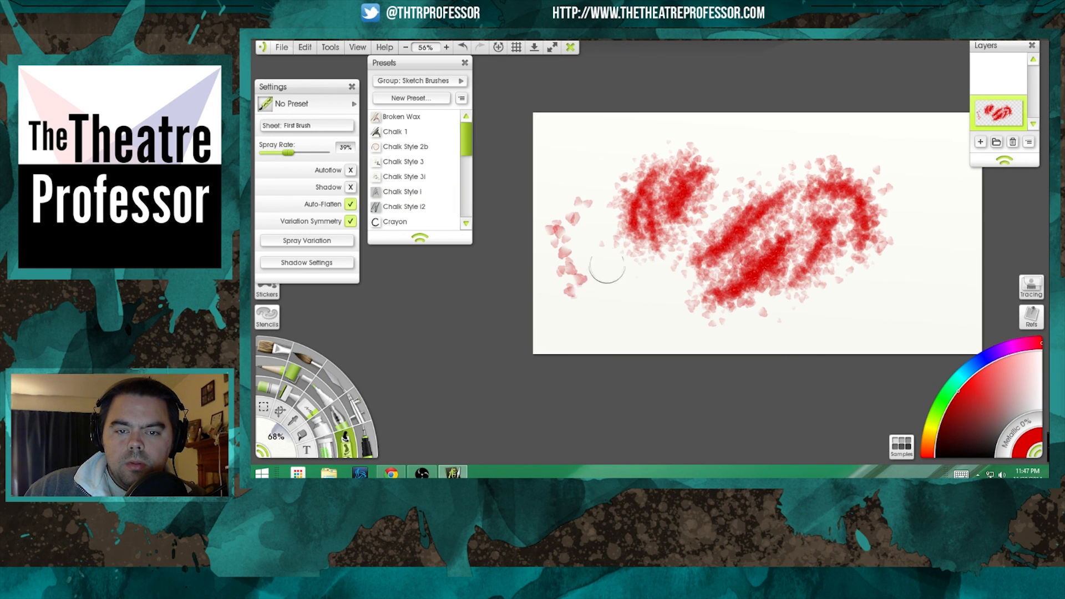
key("ctrl+z")
key("ctrl+z")
key("ctrl+z")
key("ctrl+z")
key("ctrl+z")
key("ctrl+z")
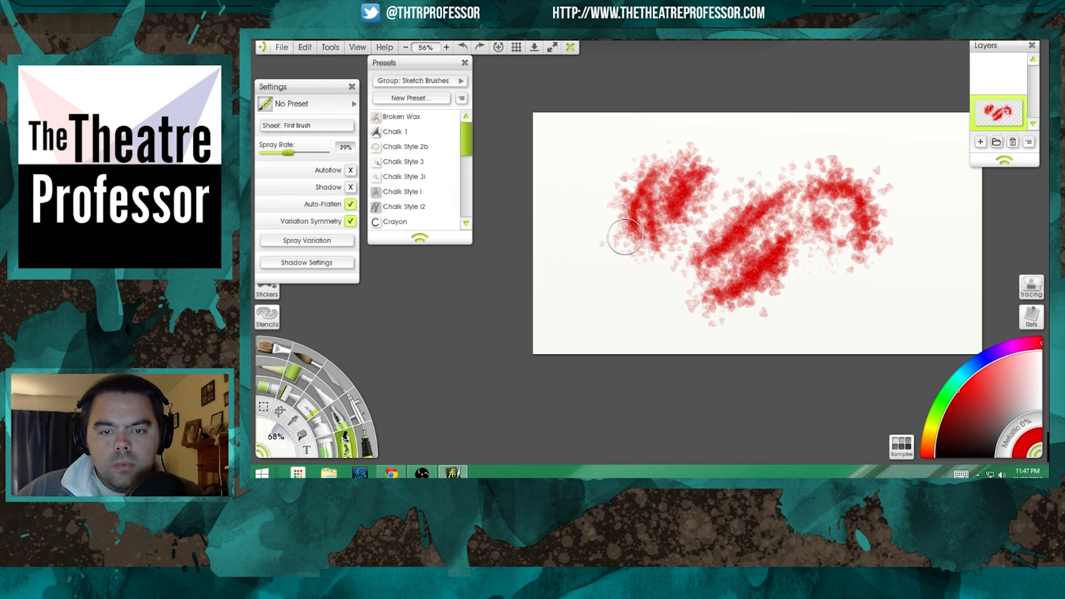
key("ctrl+z")
key("ctrl+z")
key("ctrl+z")
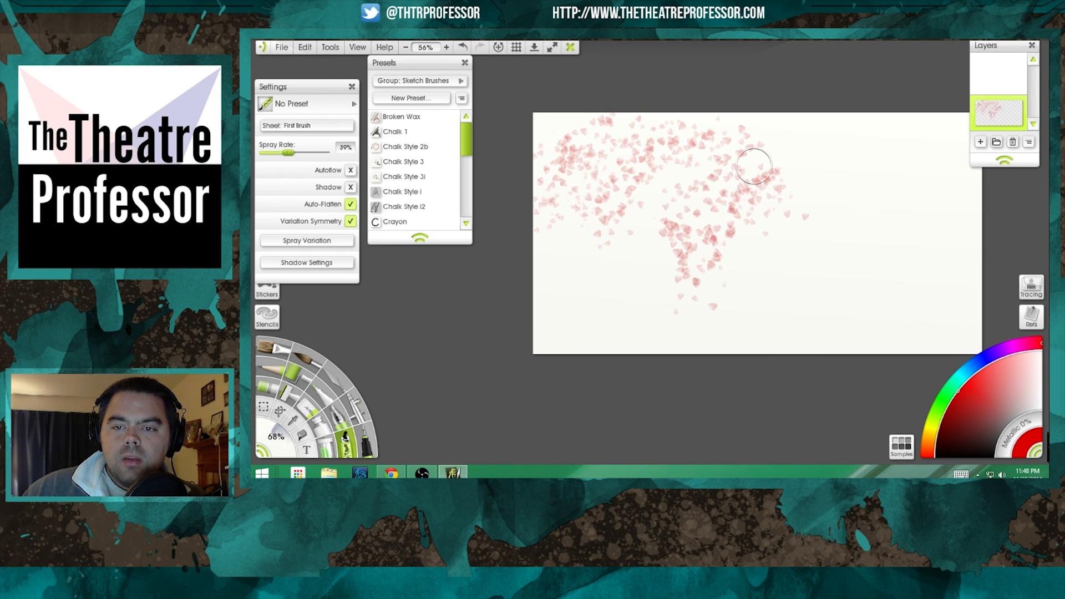
Paint a trail of larger, darker petals below the scattered light ones, ending in a small cluster.
scroll(603, 213, "up", 4)
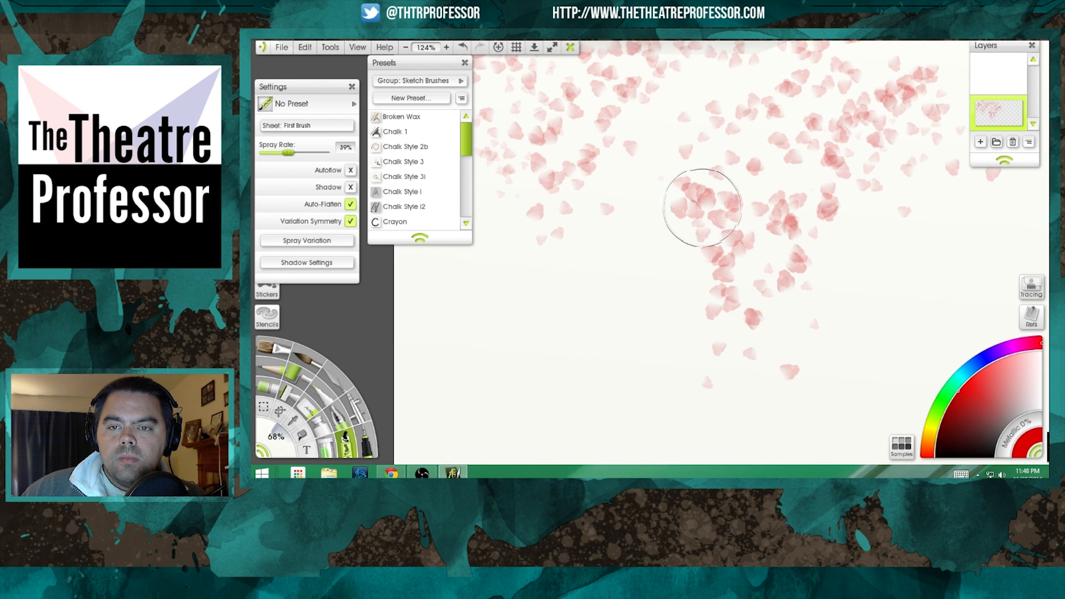
scroll(702, 207, "down", 3)
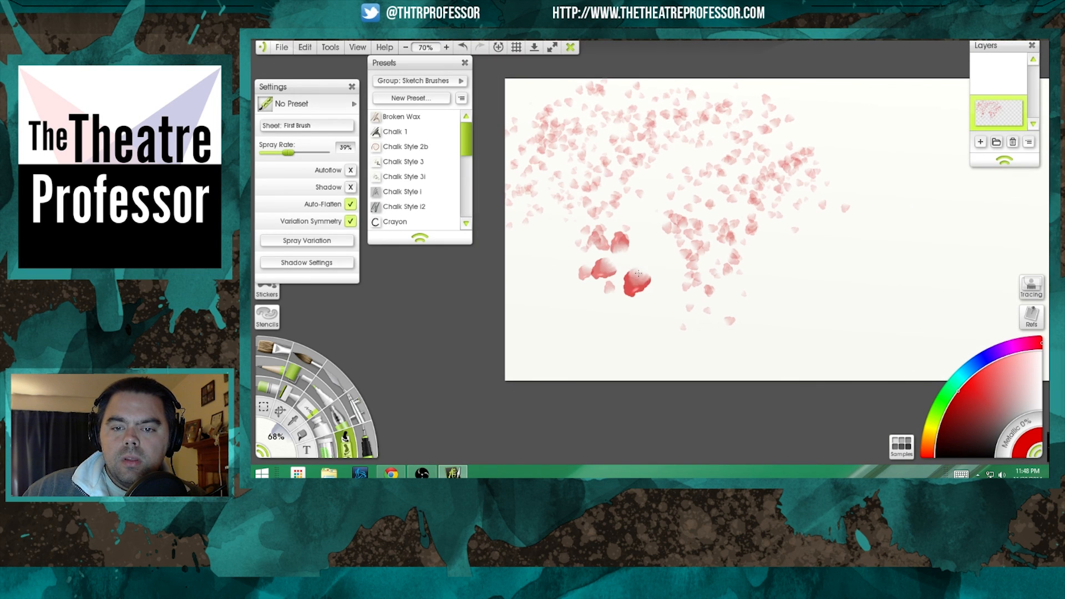
left_click_drag(649, 305, 768, 261)
mouse_move(814, 287)
left_mouse_down()
mouse_move(832, 219)
mouse_move(802, 266)
left_mouse_up()
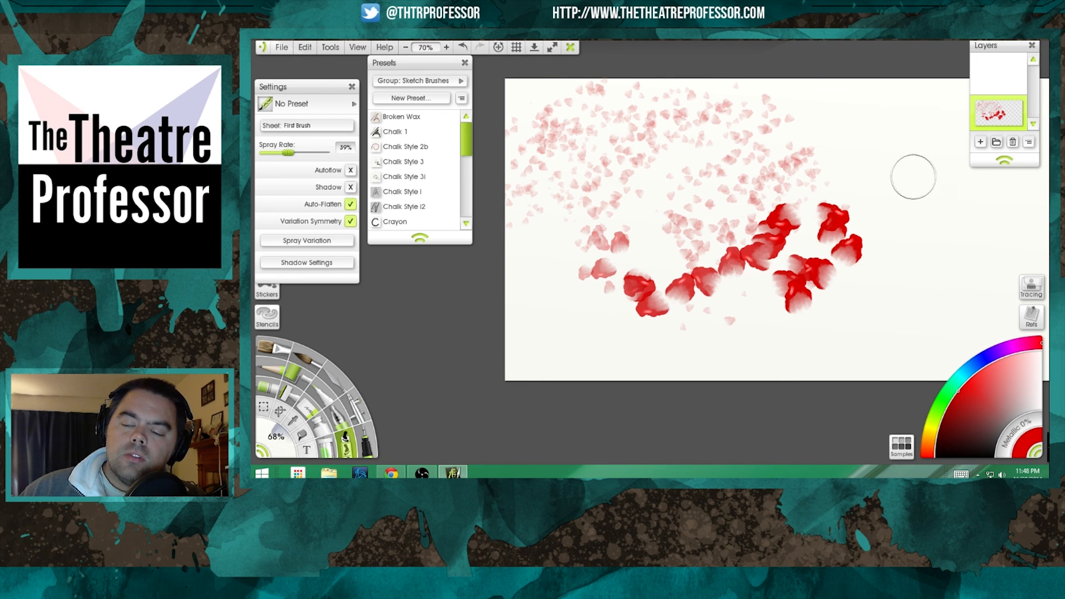
Paint more clusters of large red petals across the scattered light ones, spreading them around the upper canvas.
mouse_move(913, 177)
left_mouse_down()
mouse_move(893, 278)
mouse_move(928, 166)
mouse_move(889, 293)
mouse_move(903, 161)
mouse_move(856, 152)
mouse_move(764, 183)
mouse_move(788, 99)
mouse_move(677, 231)
mouse_move(713, 129)
mouse_move(656, 148)
mouse_move(583, 130)
mouse_move(572, 163)
mouse_move(595, 327)
left_mouse_up()
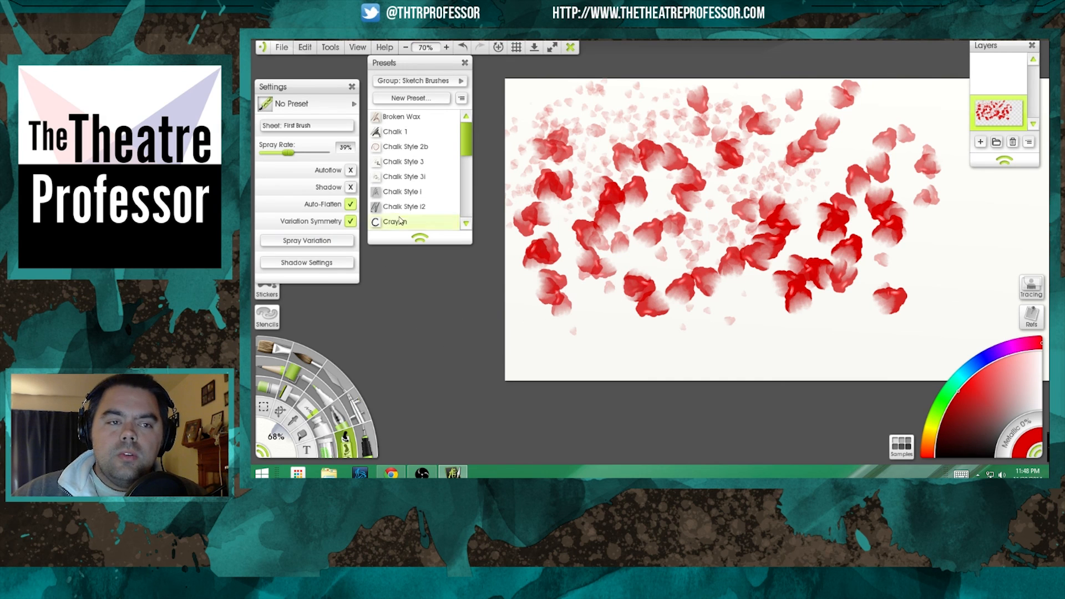
Switch the spray to the ARTest sheet from My Group, try a short stroke and set the Spray Rate to 100%.
left_click(303, 126)
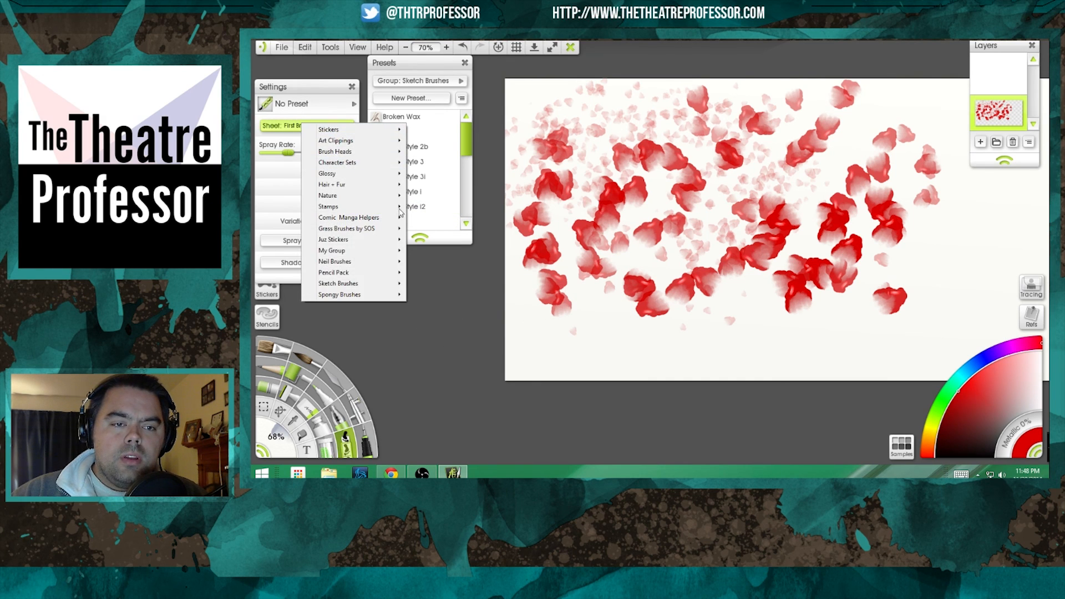
mouse_move(387, 253)
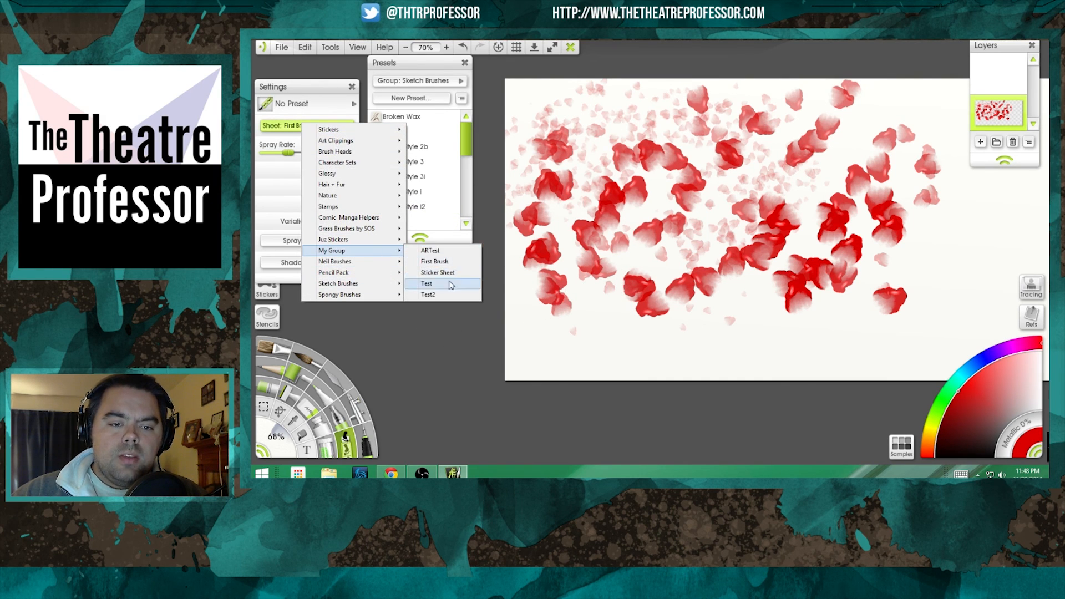
left_click(449, 250)
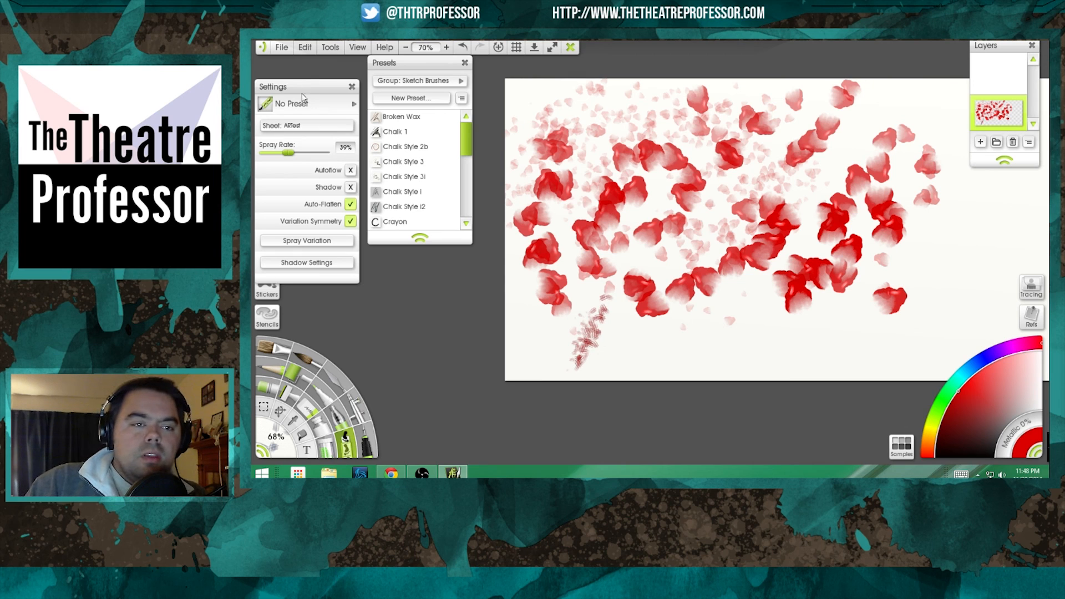
left_click_drag(294, 151, 351, 148)
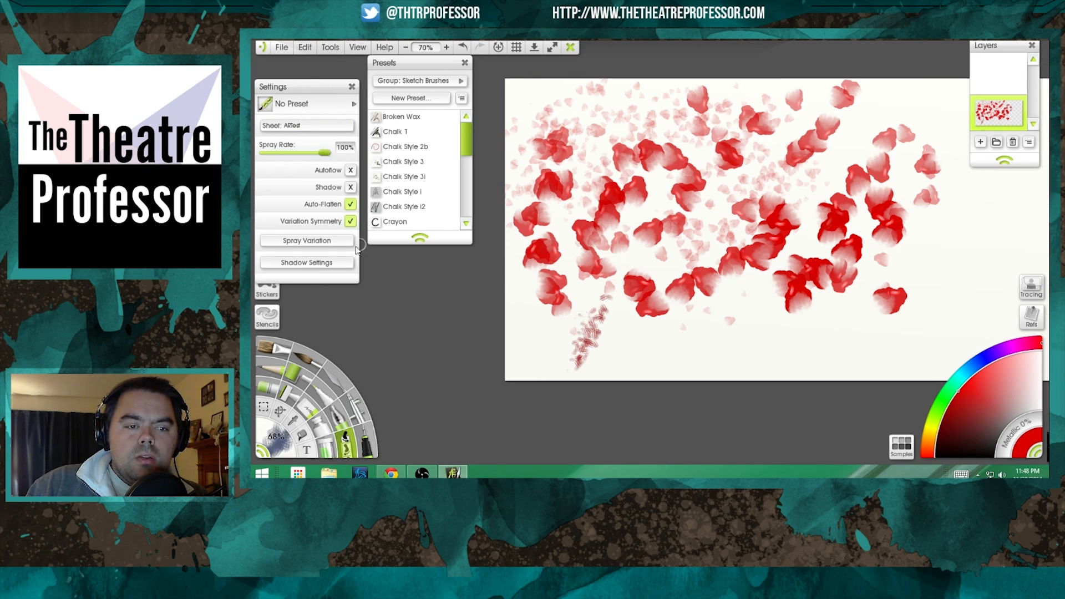
Clear the Random value for Offset in Spray Variation.
left_click(307, 241)
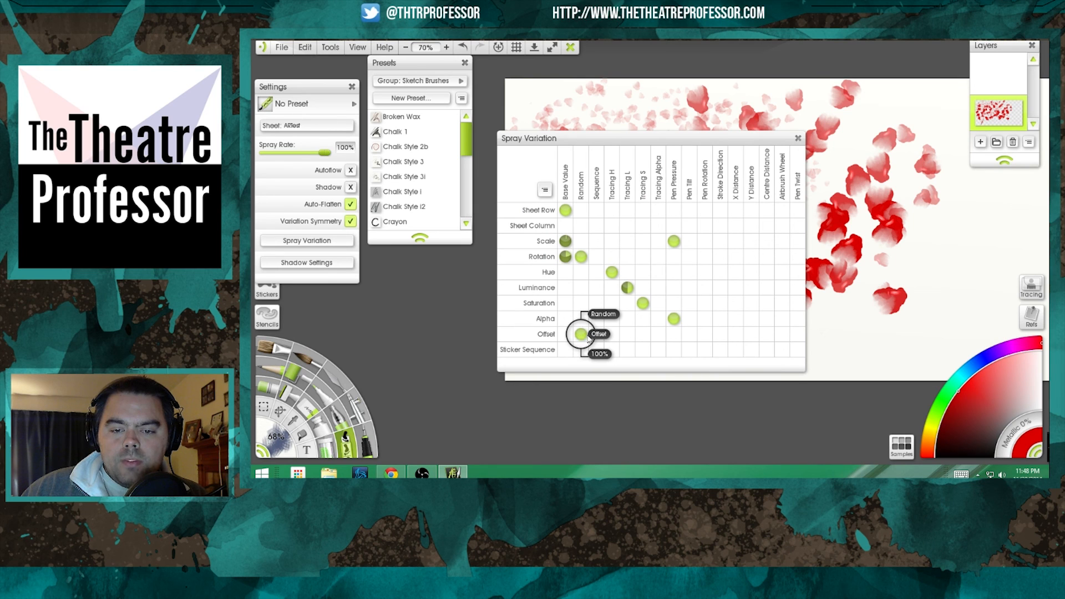
right_click(587, 336)
left_click(603, 358)
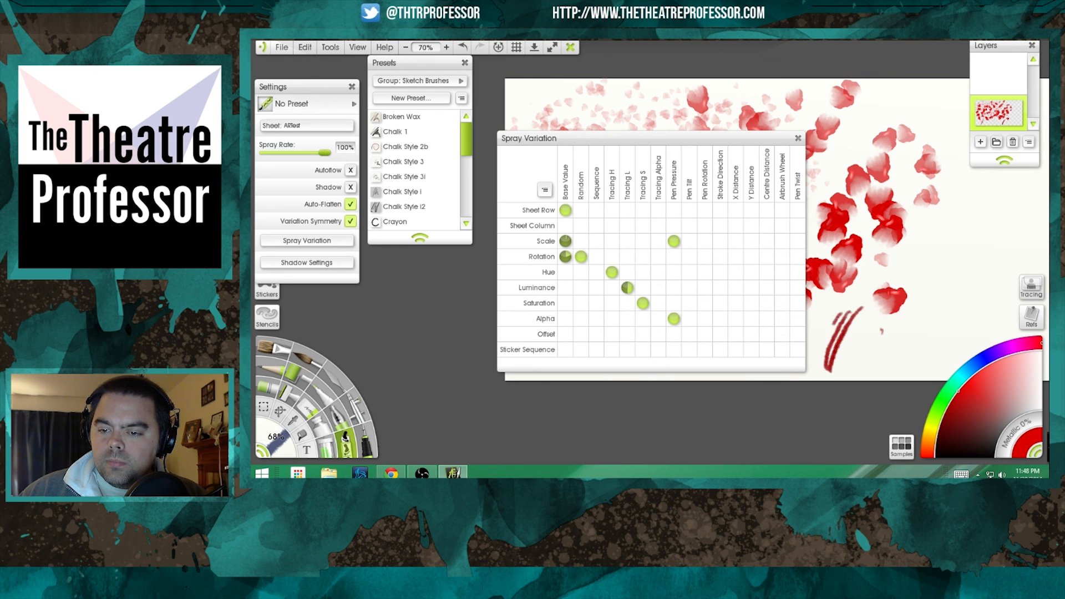
Test the brush with short curved strokes, enlarge it to 230% and fill a dense dark red patch near the canvas's lower edge.
scroll(834, 337, "up", 5)
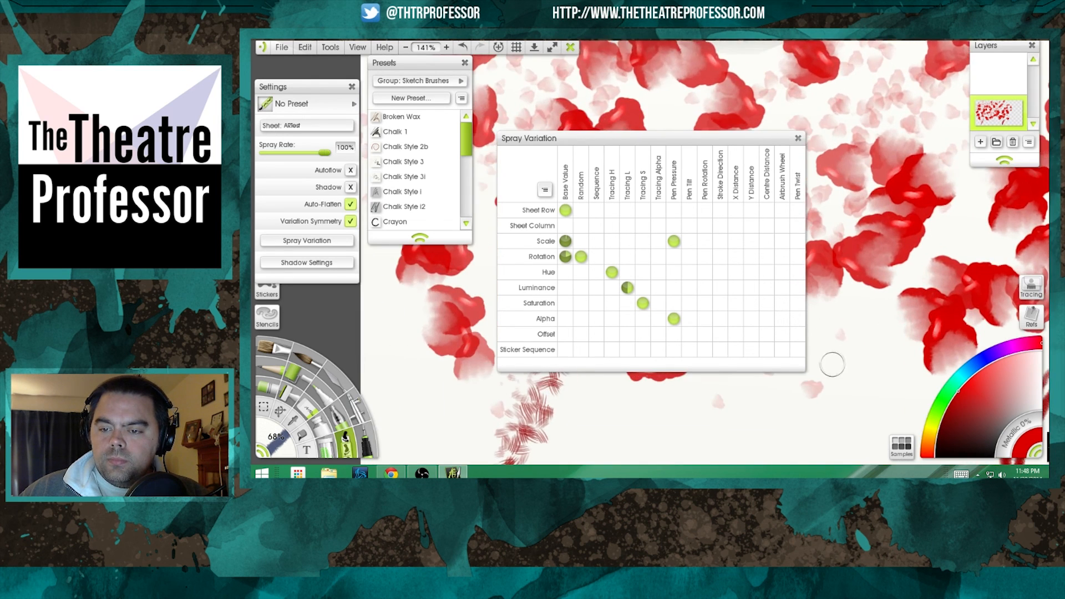
mouse_move(892, 235)
left_mouse_down()
mouse_move(854, 283)
mouse_move(896, 219)
mouse_move(849, 310)
mouse_move(897, 227)
mouse_move(927, 228)
mouse_move(867, 284)
left_mouse_up()
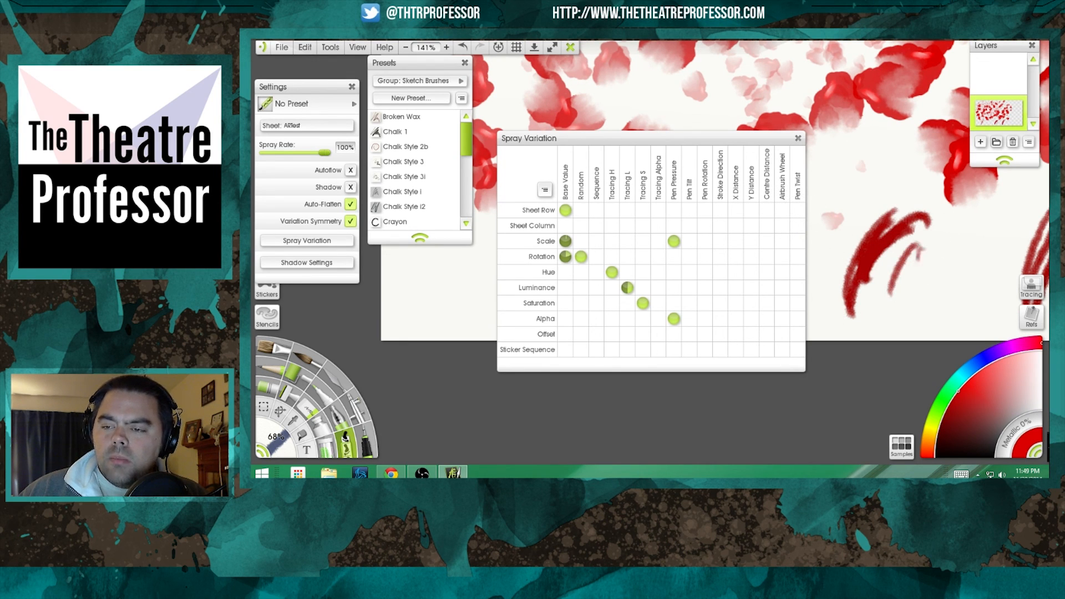
left_click_drag(840, 196, 982, 255)
left_click_drag(867, 223, 1009, 225)
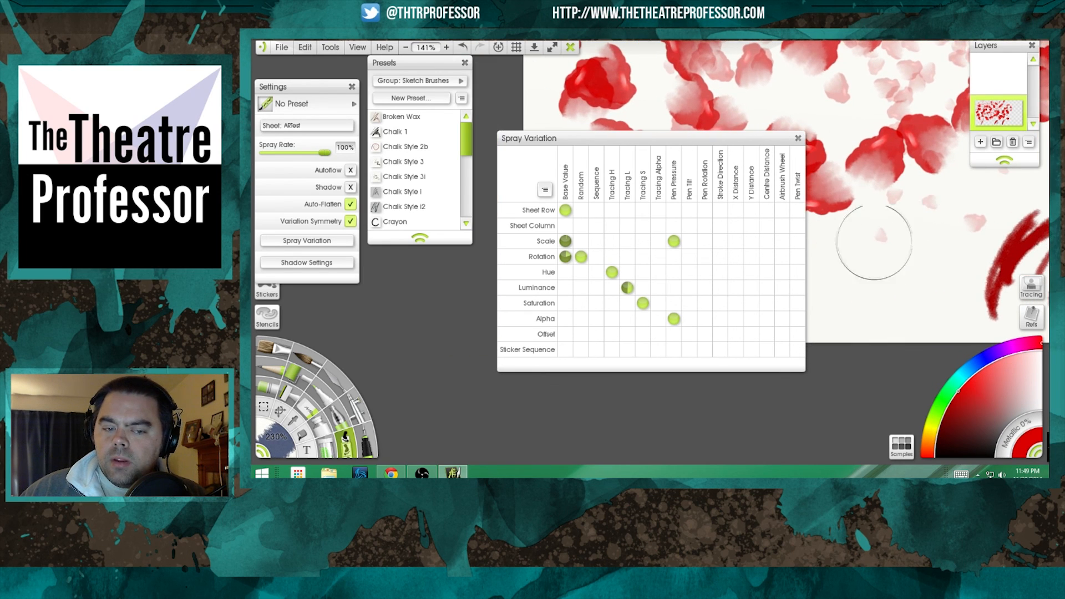
mouse_move(916, 209)
left_mouse_down()
mouse_move(911, 237)
mouse_move(871, 263)
left_mouse_up()
mouse_move(911, 210)
left_mouse_down()
mouse_move(912, 235)
mouse_move(859, 271)
left_mouse_up()
mouse_move(878, 214)
left_mouse_down()
mouse_move(879, 276)
mouse_move(911, 237)
mouse_move(888, 264)
left_mouse_up()
mouse_move(908, 231)
left_mouse_down()
mouse_move(903, 258)
mouse_move(880, 268)
left_mouse_up()
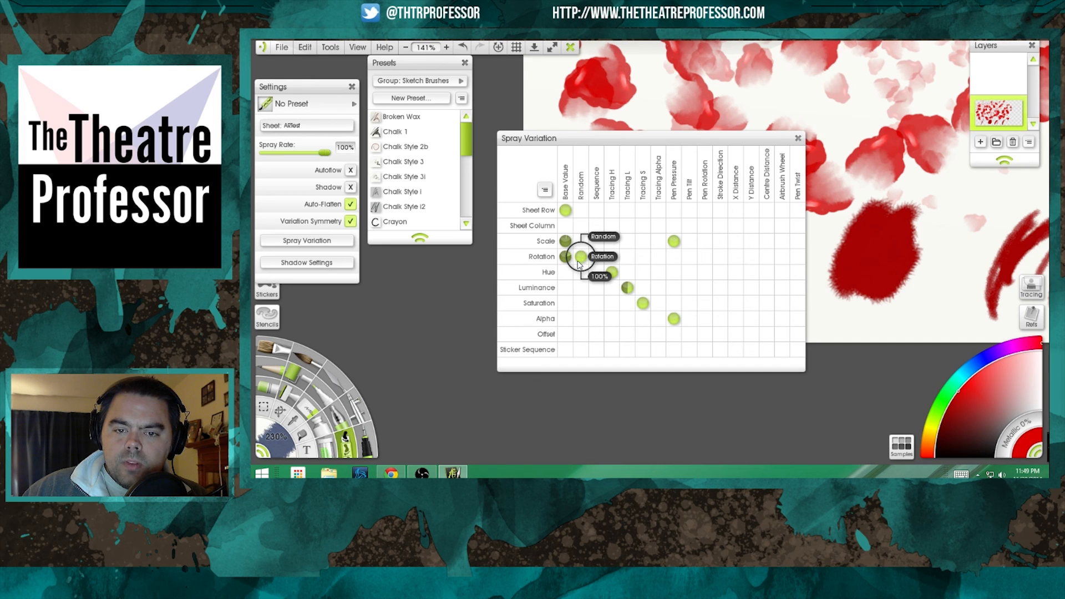
Clear the Random value for Rotation and close Spray Variation.
right_click(580, 254)
left_click(600, 283)
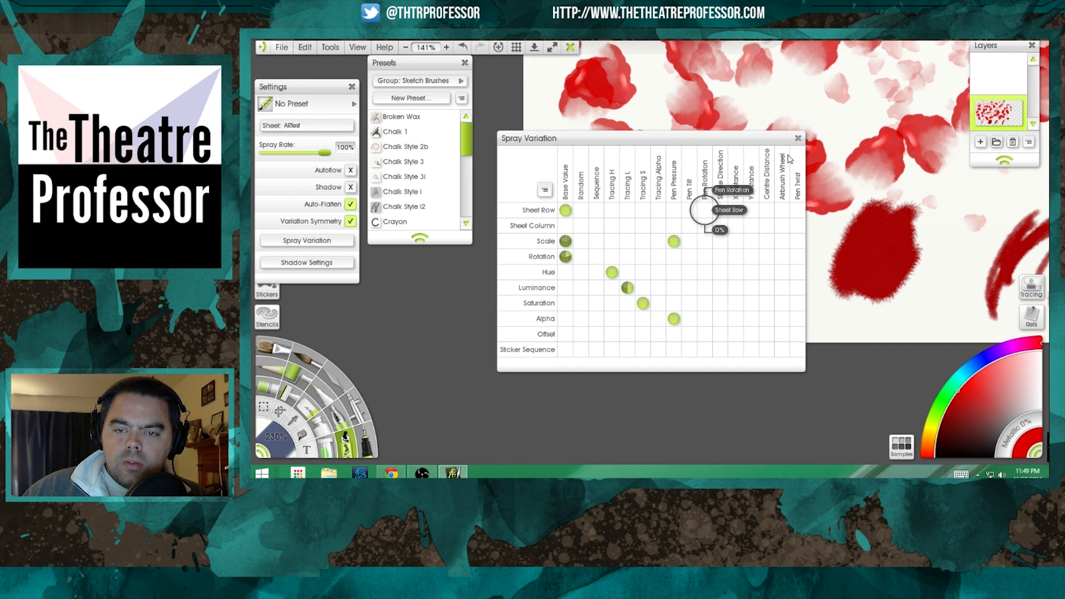
left_click(798, 138)
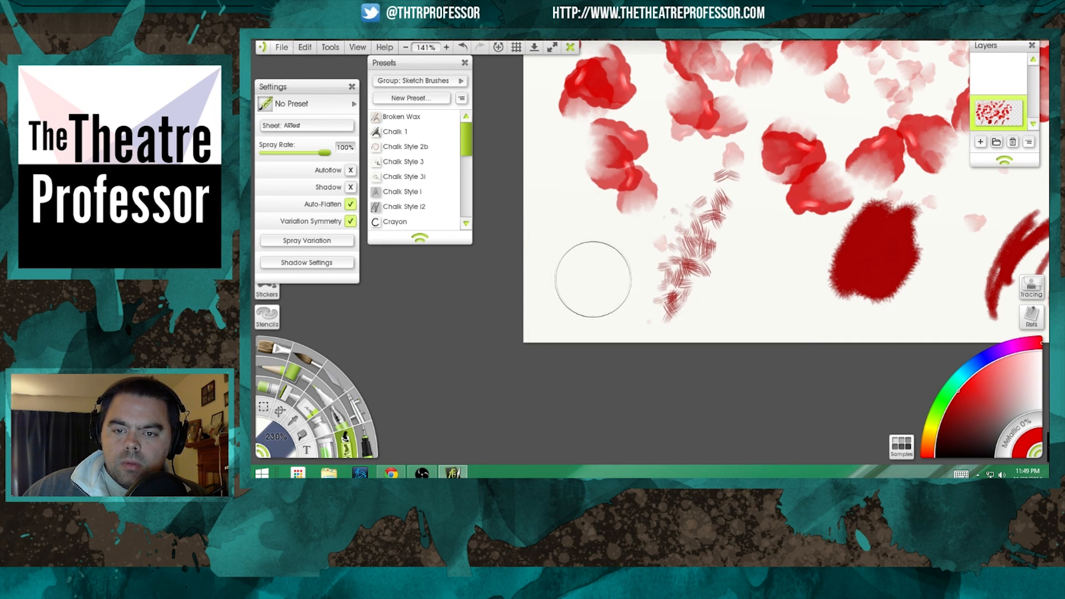
Reduce the brush size to 46% and test it with a long winding line and some diagonal hatching.
mouse_move(607, 271)
left_mouse_down()
mouse_move(673, 287)
mouse_move(513, 245)
mouse_move(592, 259)
mouse_move(568, 250)
left_mouse_up()
mouse_move(568, 196)
left_mouse_down()
mouse_move(577, 261)
mouse_move(597, 292)
mouse_move(628, 309)
mouse_move(705, 326)
mouse_move(758, 284)
mouse_move(793, 283)
mouse_move(794, 324)
mouse_move(830, 321)
left_mouse_up()
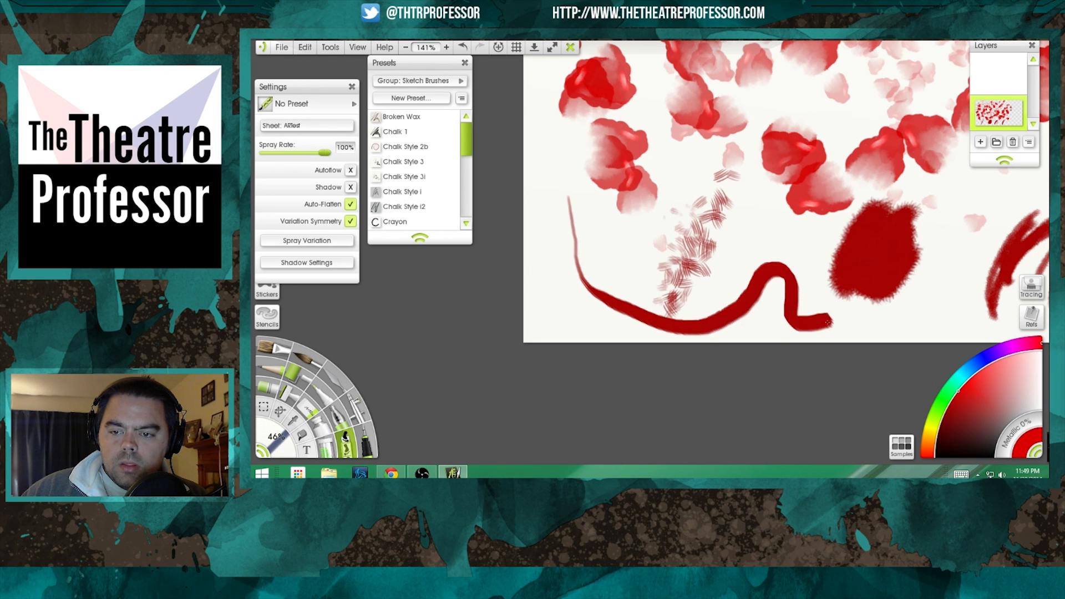
mouse_move(750, 209)
left_mouse_down()
mouse_move(711, 280)
mouse_move(715, 233)
mouse_move(693, 255)
mouse_move(682, 238)
mouse_move(688, 249)
left_mouse_up()
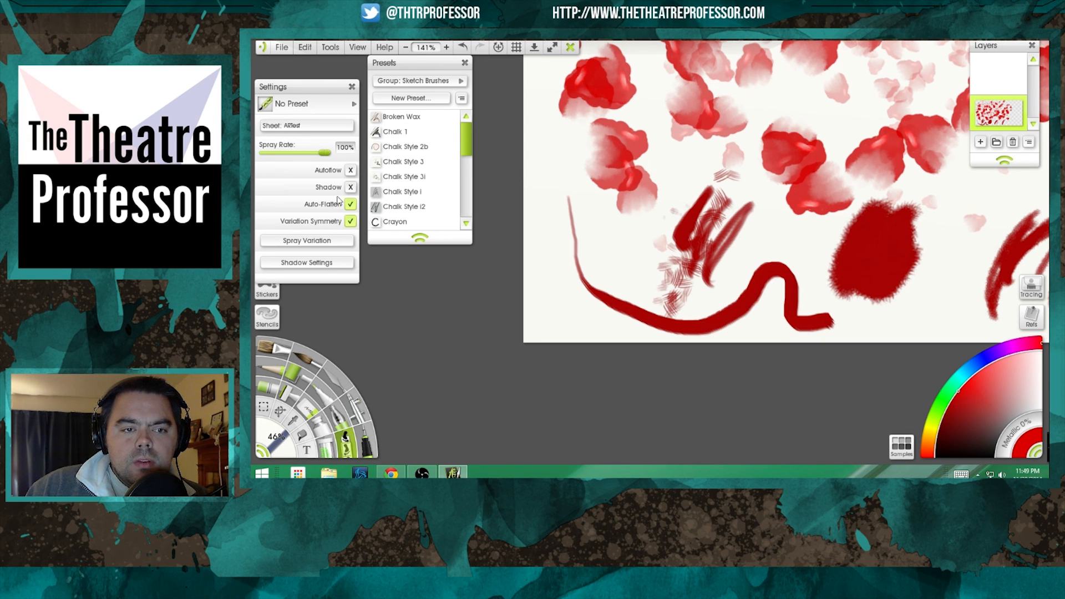
Clear Alpha's Pen Pressure value in Spray Variation and set its Base Value to 23%.
left_click(338, 241)
left_click(673, 318)
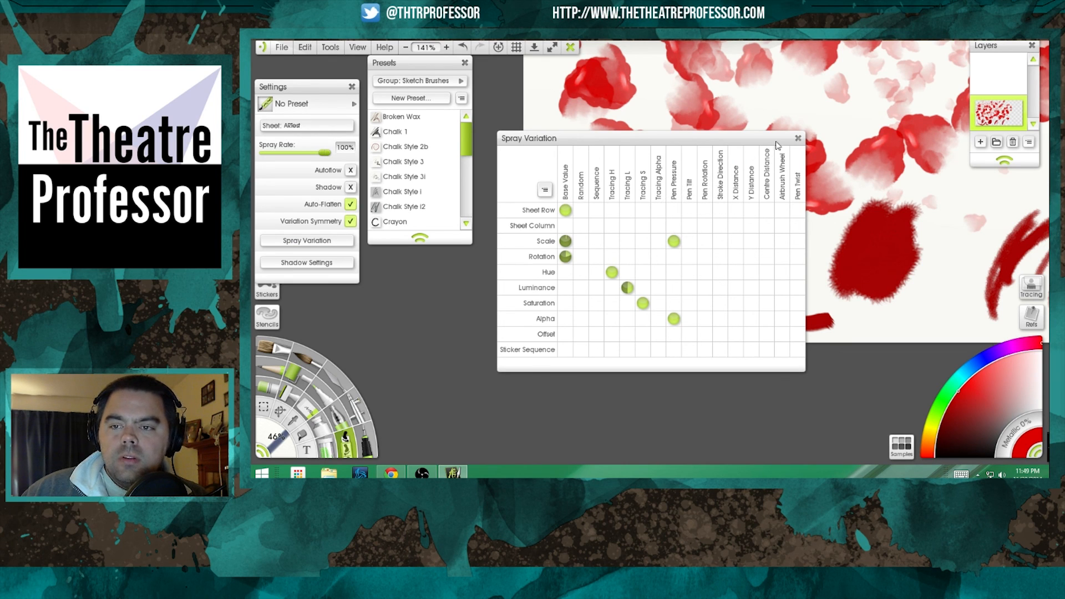
mouse_move(674, 318)
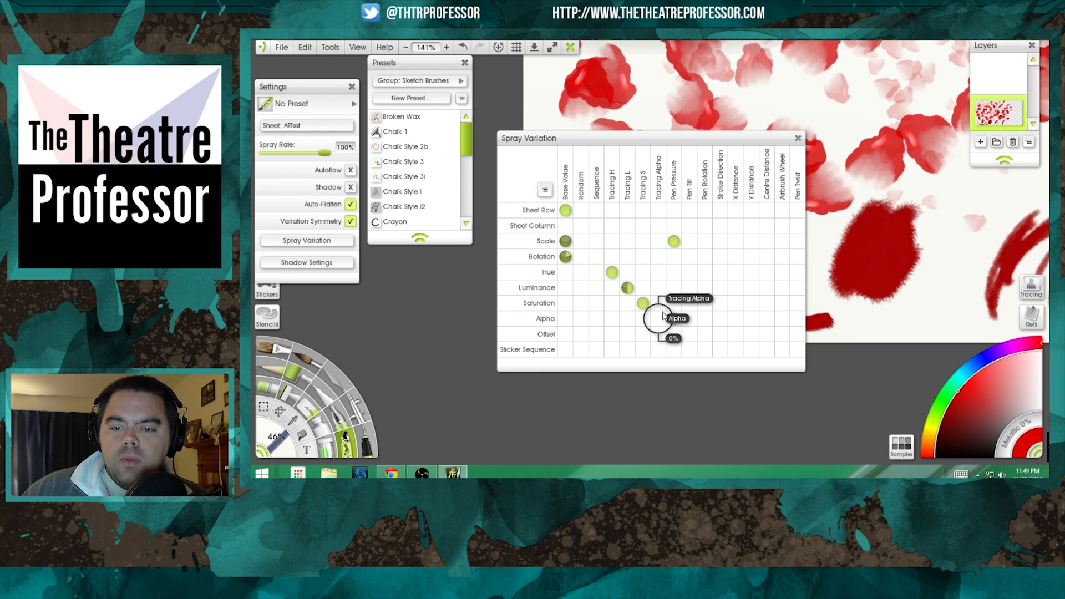
right_click(674, 320)
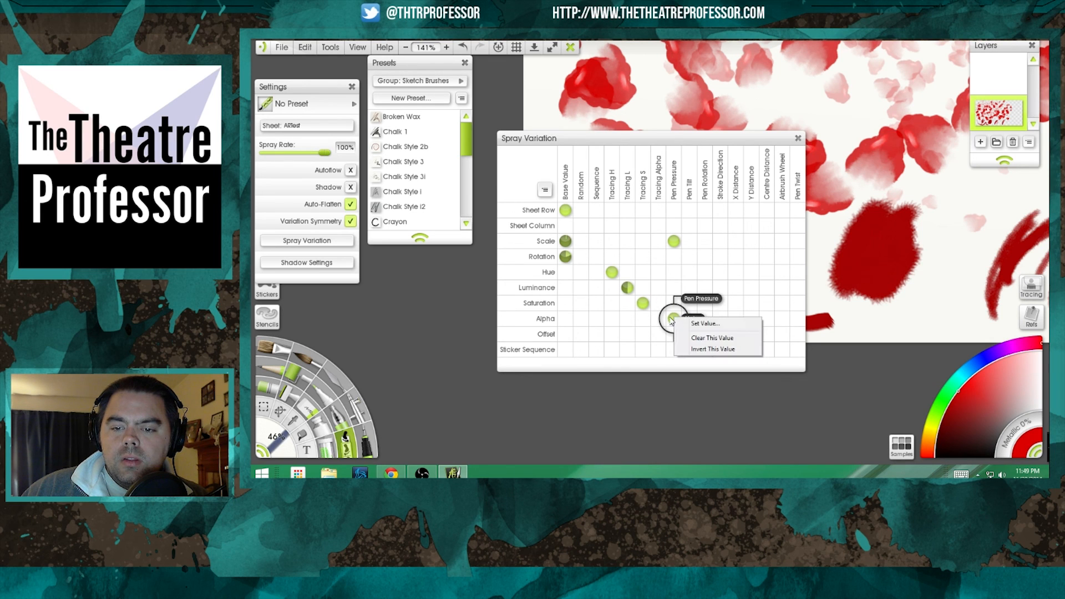
left_click(687, 337)
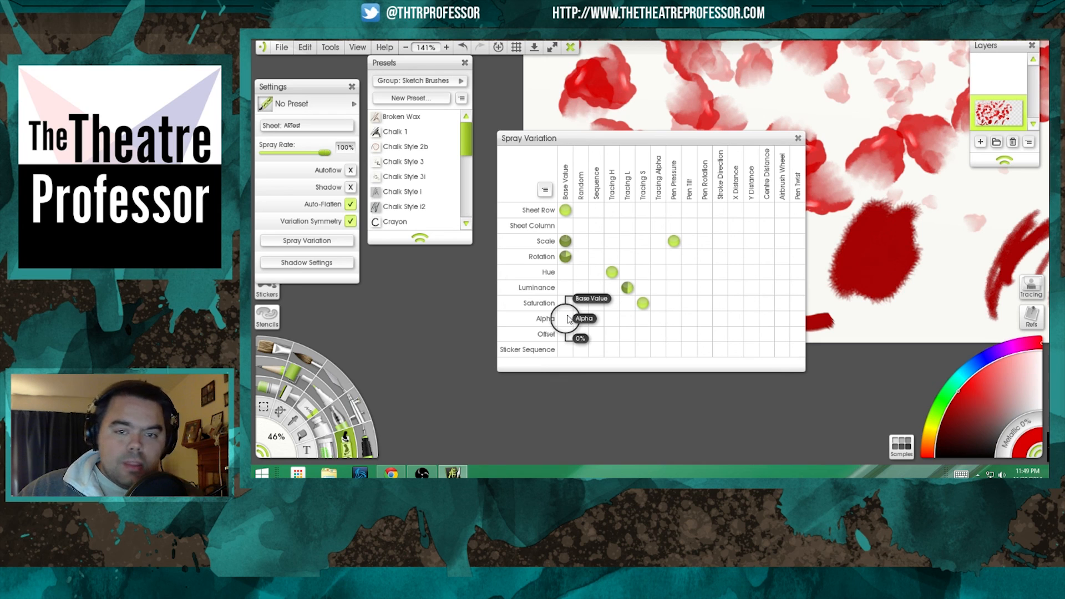
left_click_drag(567, 321, 569, 308)
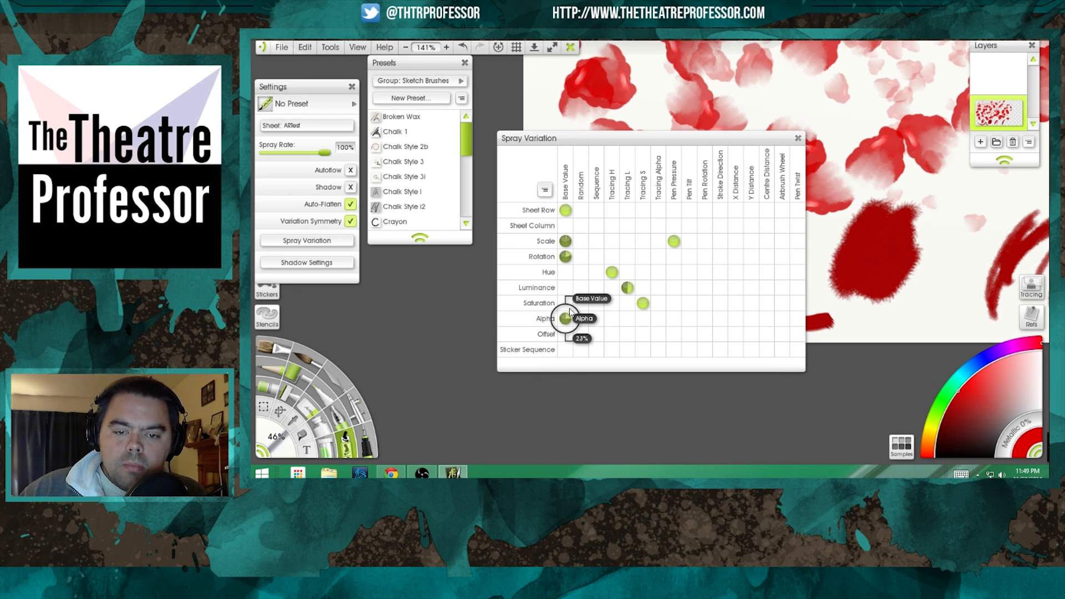
left_click(798, 138)
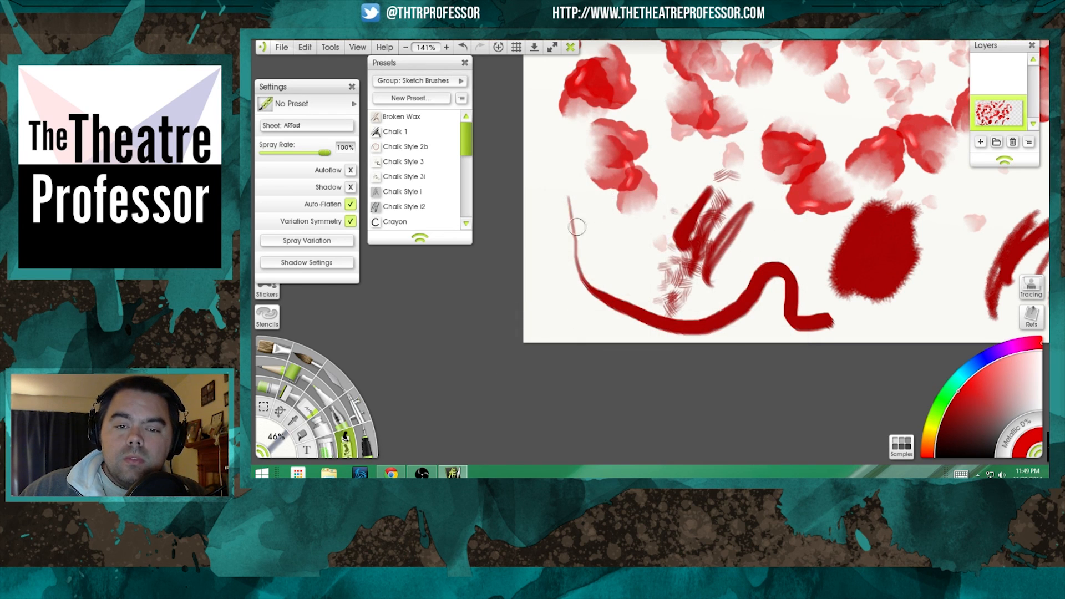
Test the new opacity with several overlapping vertical strokes beside the start of the winding line.
left_click_drag(555, 211, 555, 315)
left_click_drag(550, 183, 541, 283)
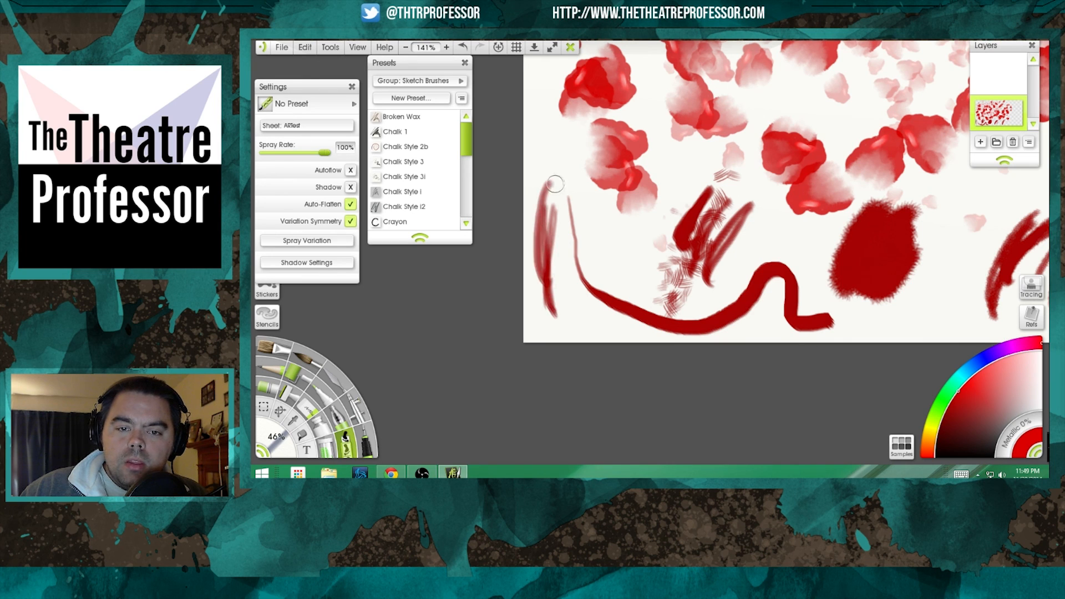
mouse_move(560, 144)
left_mouse_down()
mouse_move(540, 279)
mouse_move(550, 263)
left_mouse_up()
left_click_drag(550, 193, 562, 297)
left_click_drag(568, 192, 577, 316)
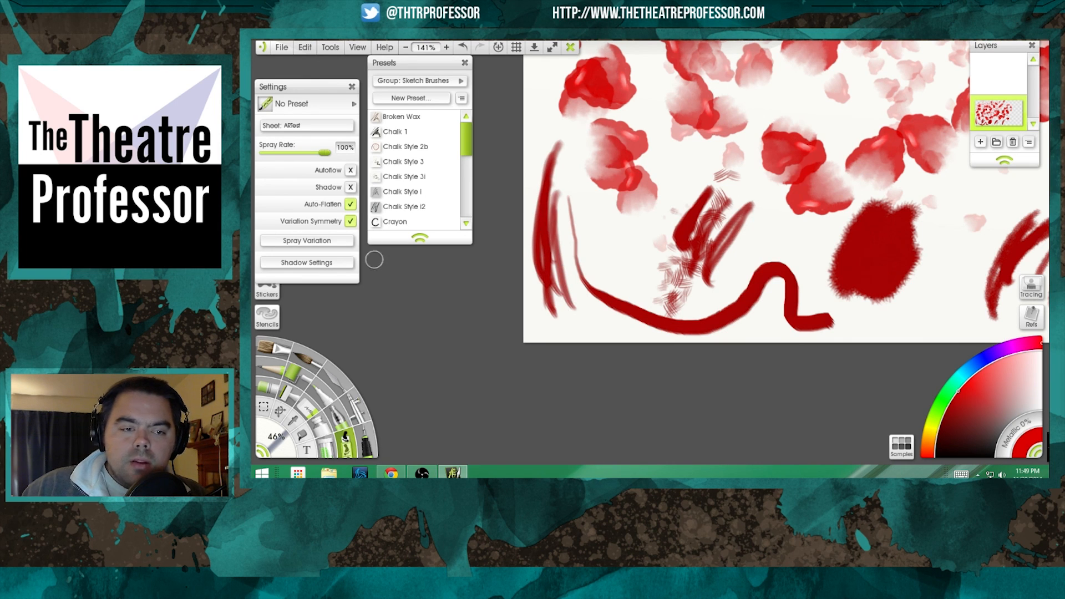
Lower Alpha's Base Value in Spray Variation and try a faint stroke among the petals.
left_click(397, 191)
left_click(307, 240)
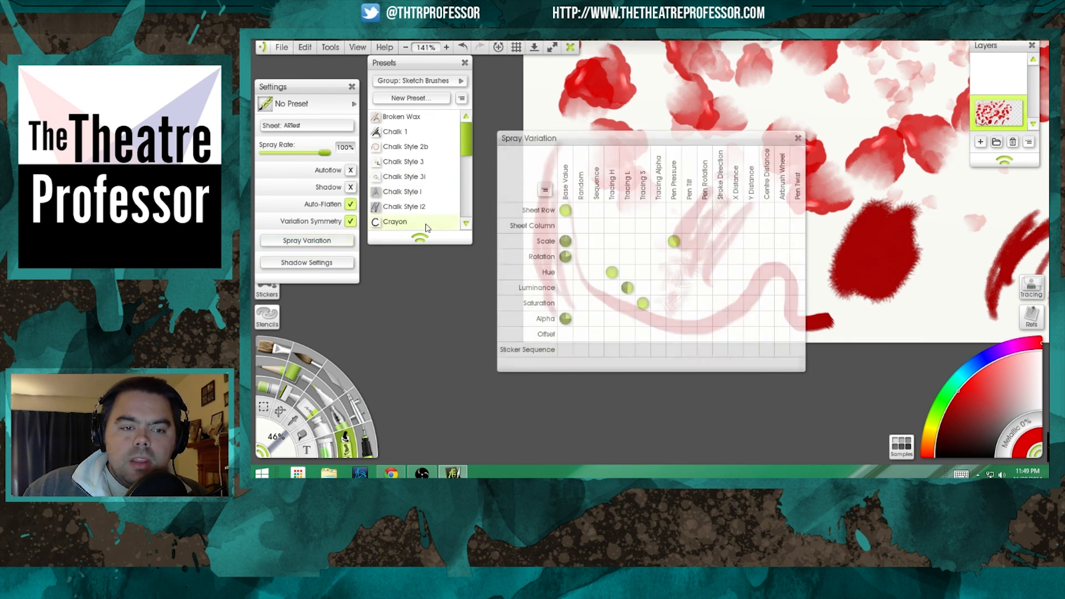
left_click(565, 317)
left_click_drag(568, 318, 554, 326)
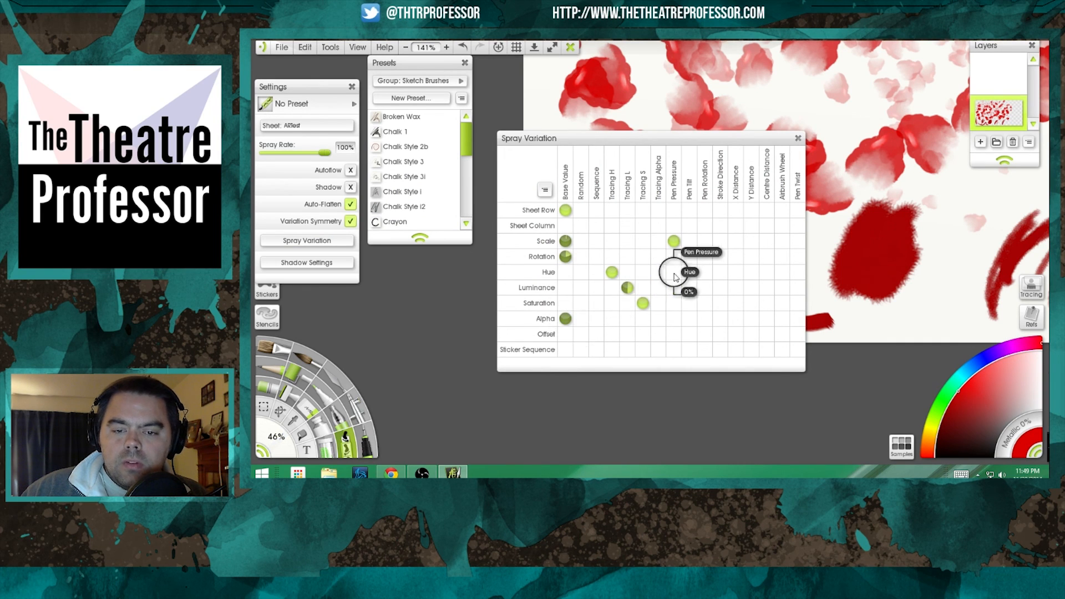
left_click(797, 138)
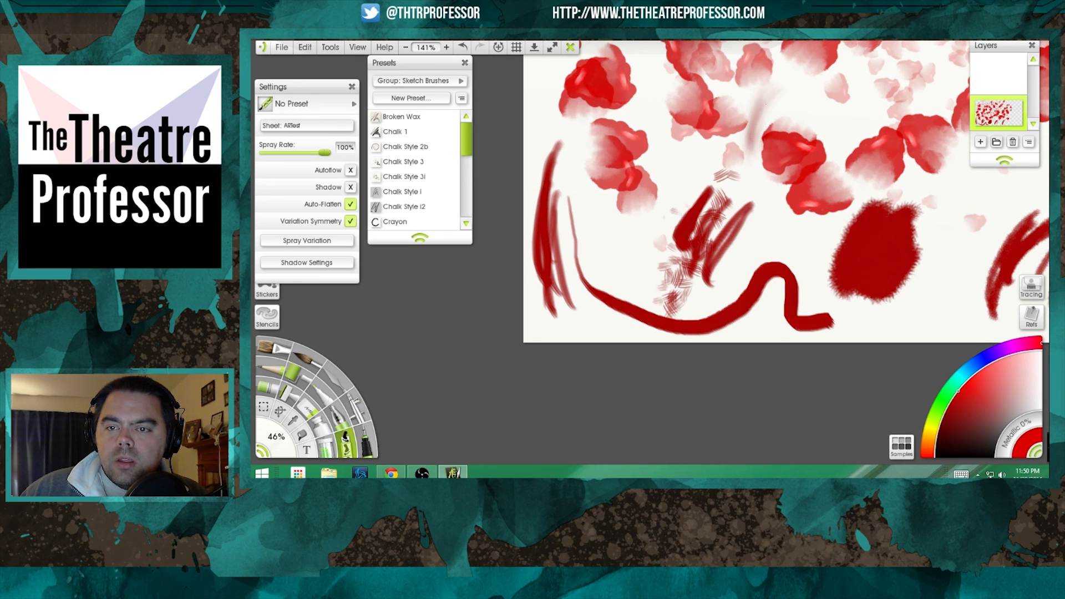
Fine-tune Alpha's Base Value to a very low positive amount and test it with pale curved strokes beside the dark patch.
left_click(337, 246)
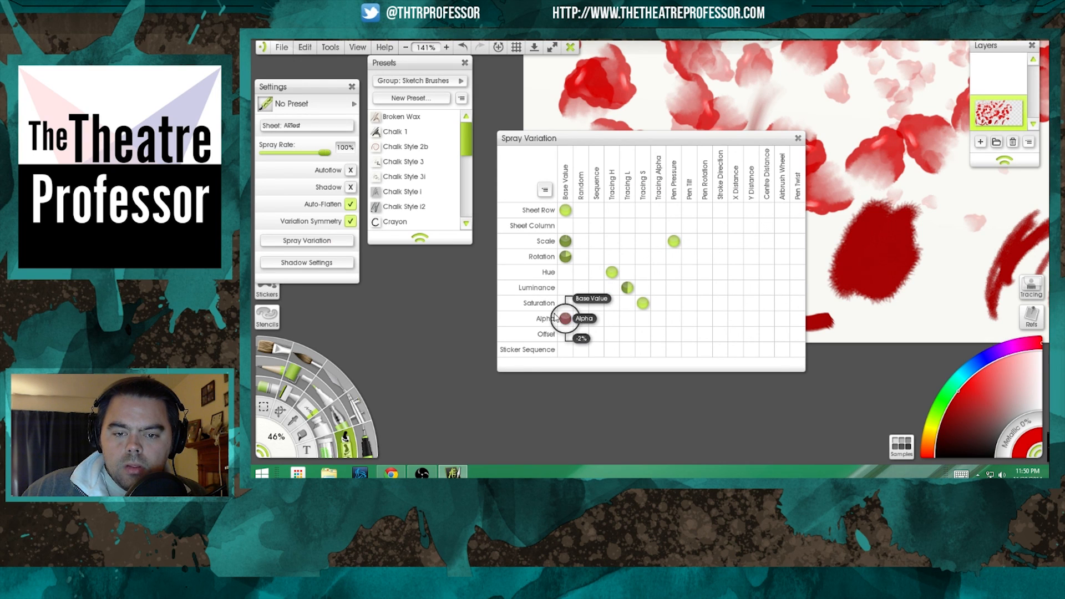
left_click_drag(567, 327, 565, 318)
left_click_drag(566, 317, 561, 323)
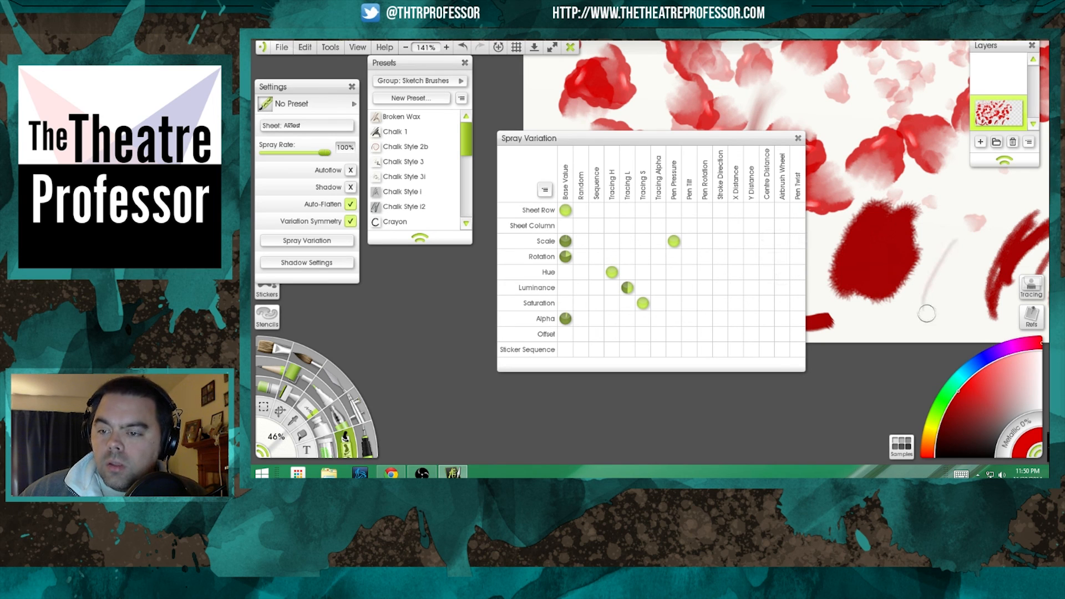
left_click_drag(956, 238, 920, 317)
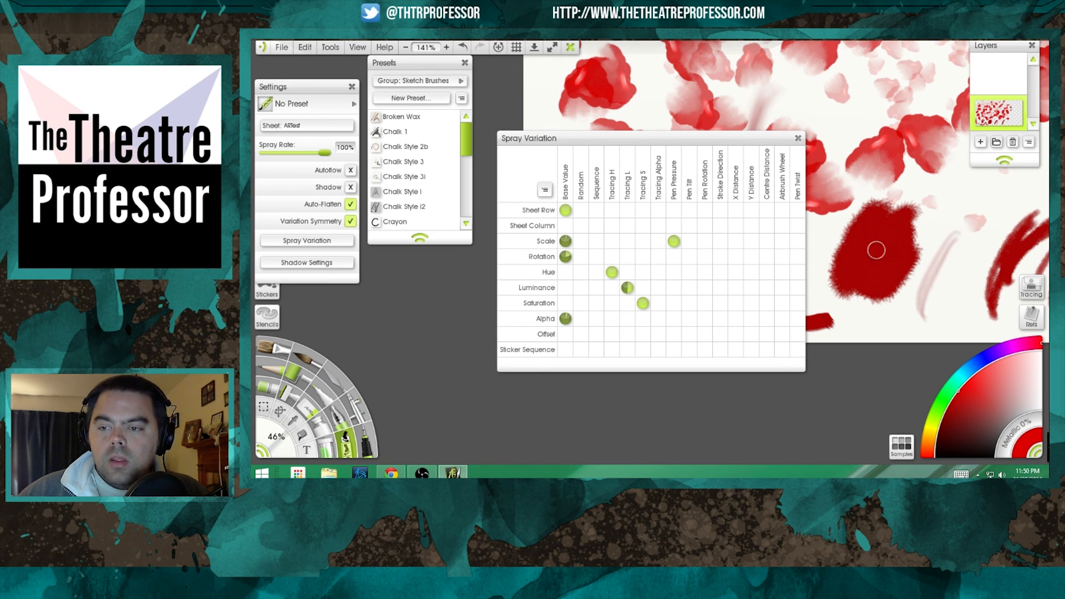
Close Spray Variation and clear all paint from the current layer.
left_click(797, 138)
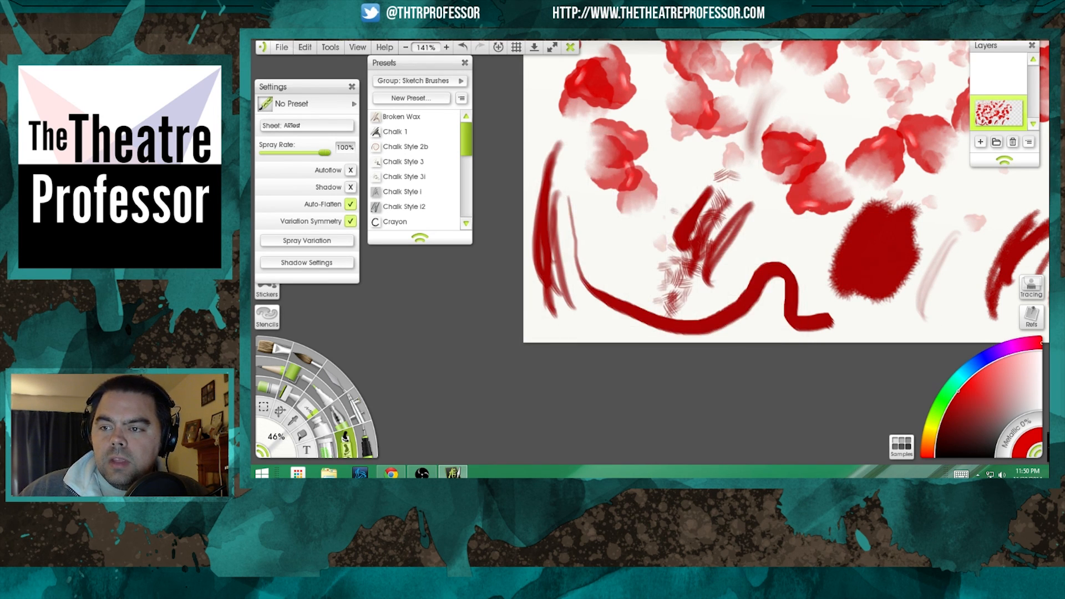
left_click(1029, 142)
left_click(910, 281)
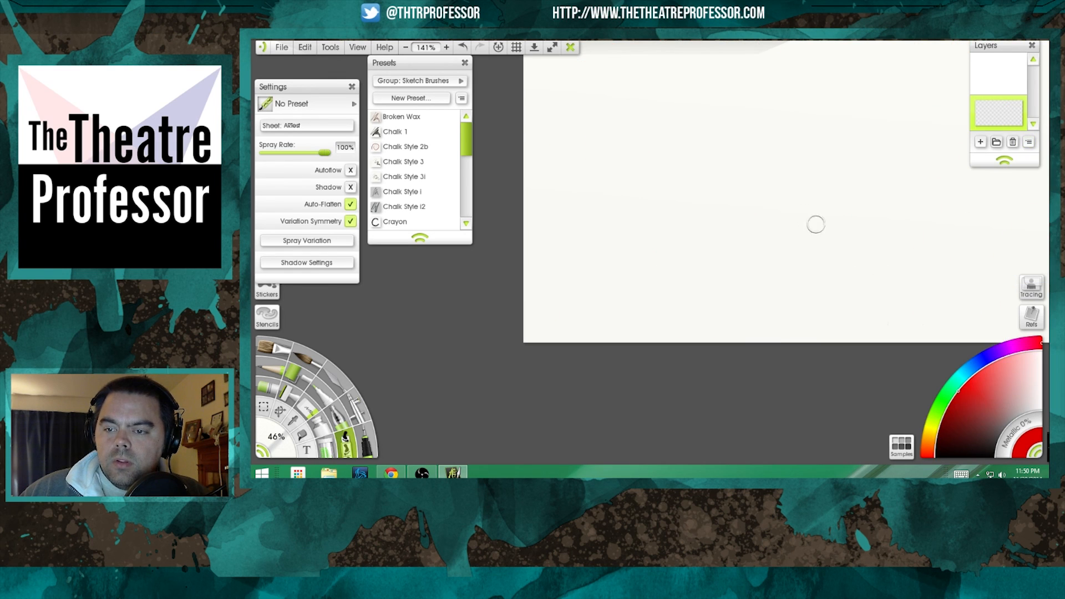
Enlarge the brush to 169% and build up soft, overlapping curved strokes on the blank canvas.
scroll(758, 209, "down", 2)
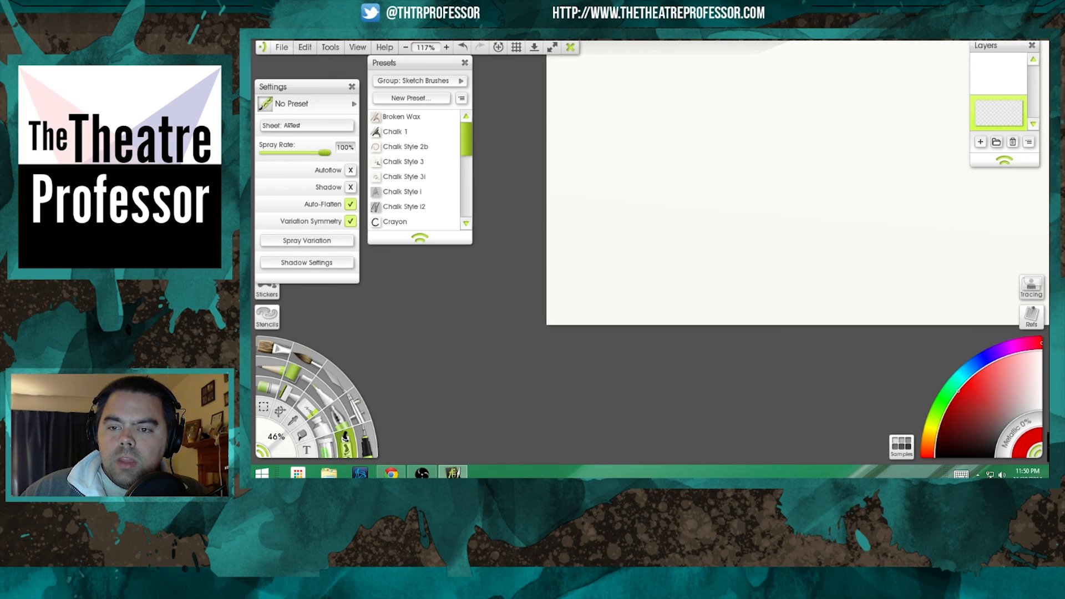
scroll(728, 237, "down", 4)
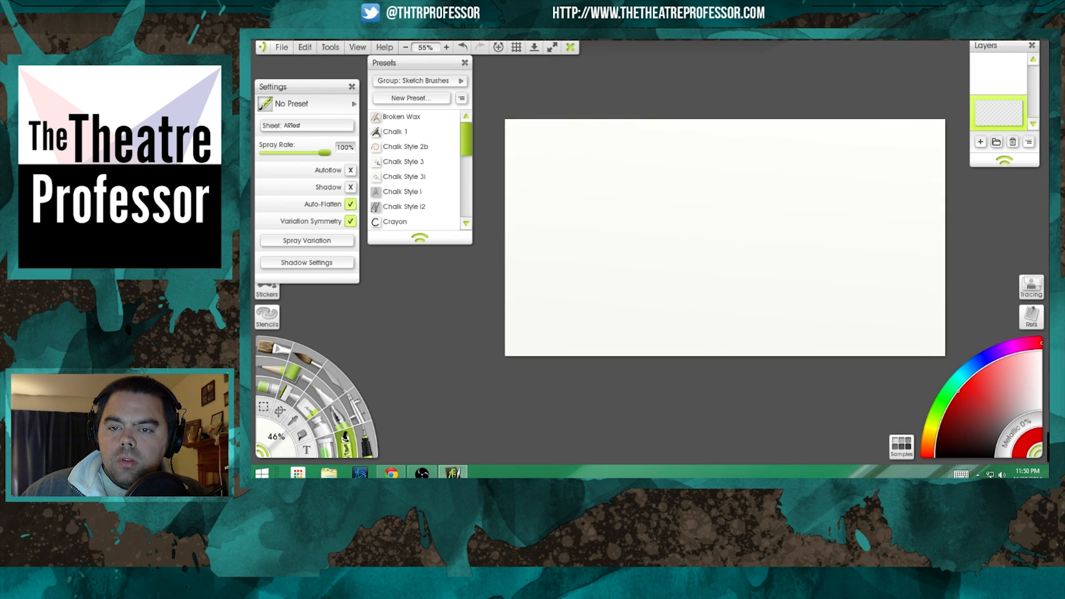
scroll(687, 261, "up", 1)
mouse_move(687, 261)
left_mouse_down()
mouse_move(713, 272)
mouse_move(771, 264)
left_mouse_up()
left_click_drag(658, 171, 646, 204)
left_click_drag(703, 169, 671, 332)
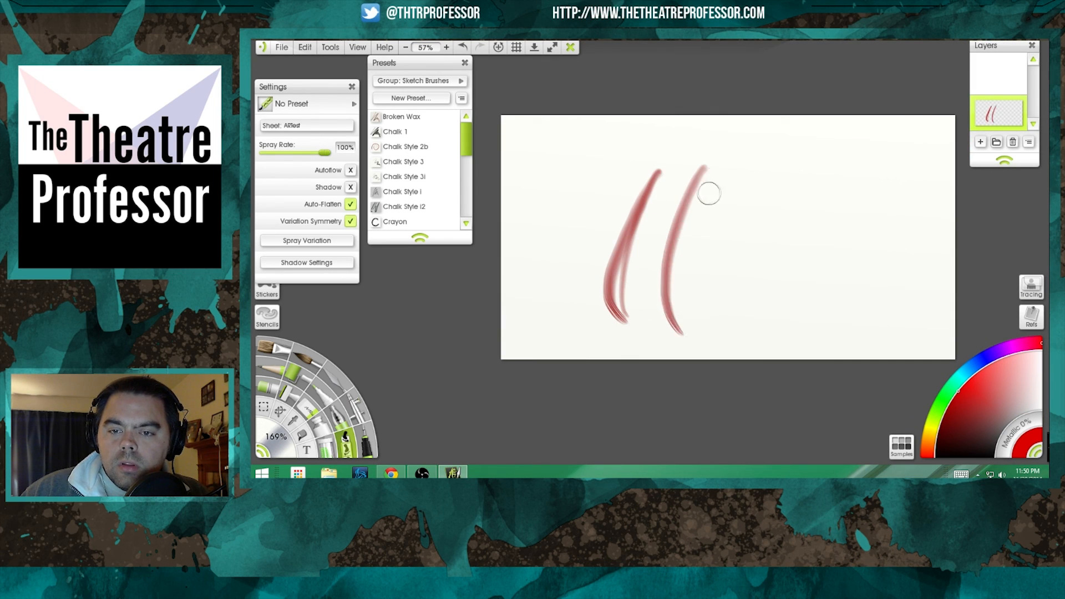
left_click_drag(702, 200, 666, 344)
left_click_drag(691, 165, 649, 324)
scroll(671, 191, "up", 5)
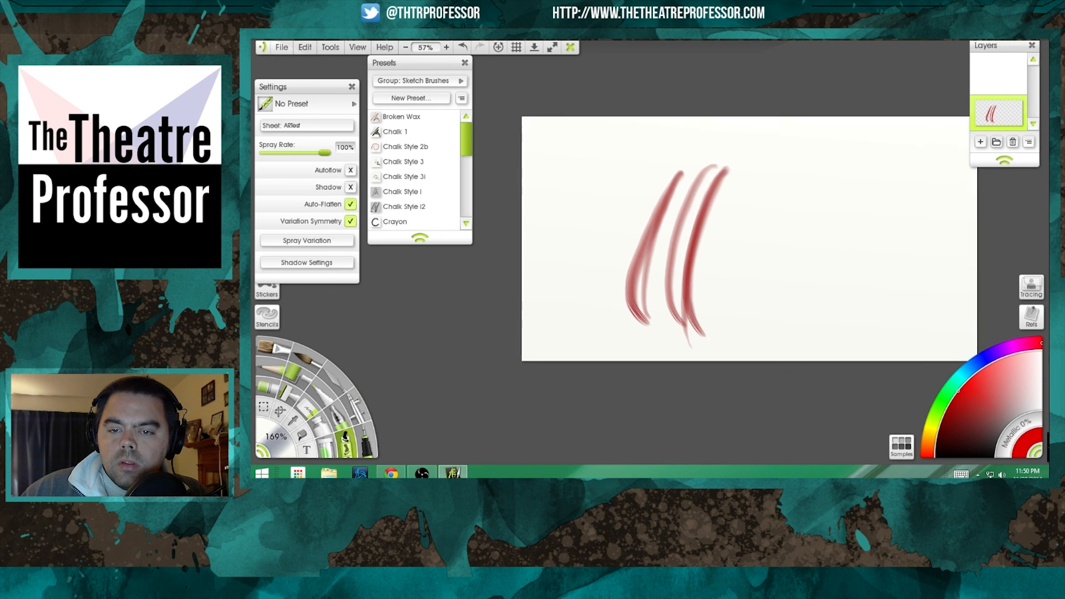
Layer more overlapping red strokes on the canvas to build up the colour from translucent to dense.
left_click_drag(658, 149, 636, 243)
mouse_move(652, 154)
left_mouse_down()
mouse_move(620, 283)
mouse_move(627, 310)
left_mouse_up()
mouse_move(650, 155)
left_mouse_down()
mouse_move(621, 309)
mouse_move(645, 144)
mouse_move(623, 310)
mouse_move(625, 295)
mouse_move(620, 301)
mouse_move(626, 223)
mouse_move(638, 367)
mouse_move(631, 294)
mouse_move(645, 217)
mouse_move(633, 336)
mouse_move(666, 147)
mouse_move(650, 340)
mouse_move(632, 225)
mouse_move(672, 454)
mouse_move(605, 307)
mouse_move(626, 362)
mouse_move(713, 407)
mouse_move(784, 363)
mouse_move(789, 306)
mouse_move(769, 259)
mouse_move(785, 177)
mouse_move(735, 217)
mouse_move(765, 150)
mouse_move(714, 268)
mouse_move(755, 131)
mouse_move(710, 235)
mouse_move(758, 91)
mouse_move(689, 306)
mouse_move(739, 99)
mouse_move(702, 302)
mouse_move(702, 258)
mouse_move(675, 276)
mouse_move(661, 335)
mouse_move(680, 342)
mouse_move(679, 363)
left_mouse_up()
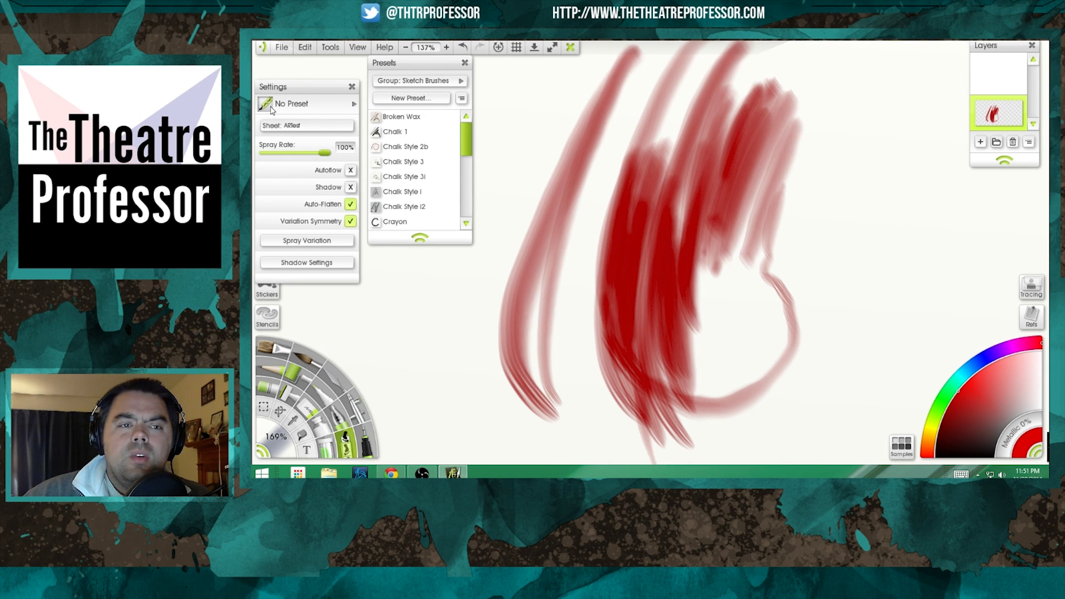
Start a new painting without saving the current one, and set its size to 400 by 400 px.
left_click(281, 47)
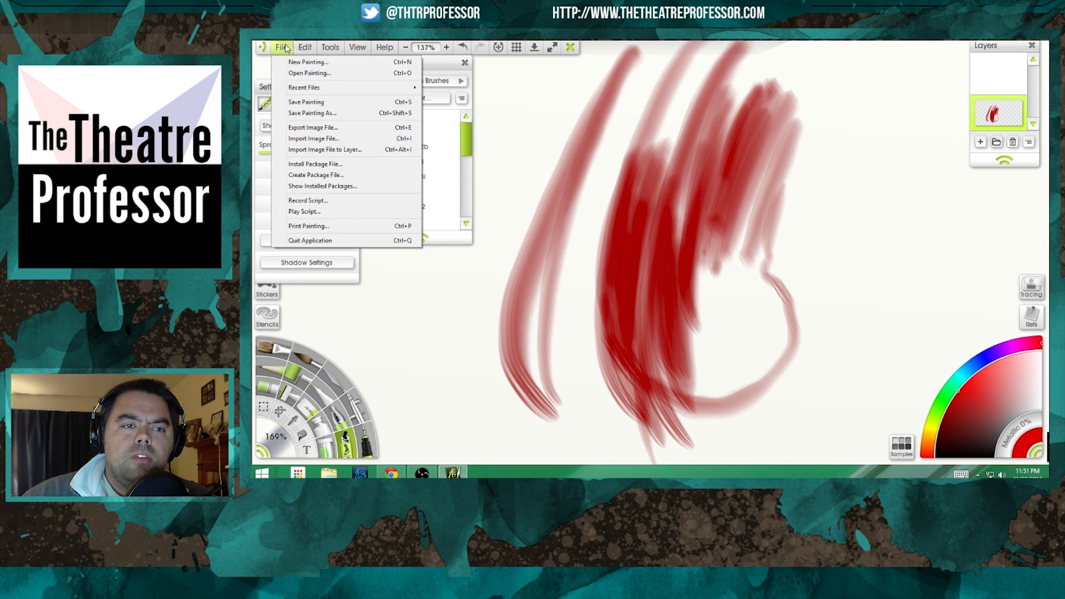
left_click(300, 62)
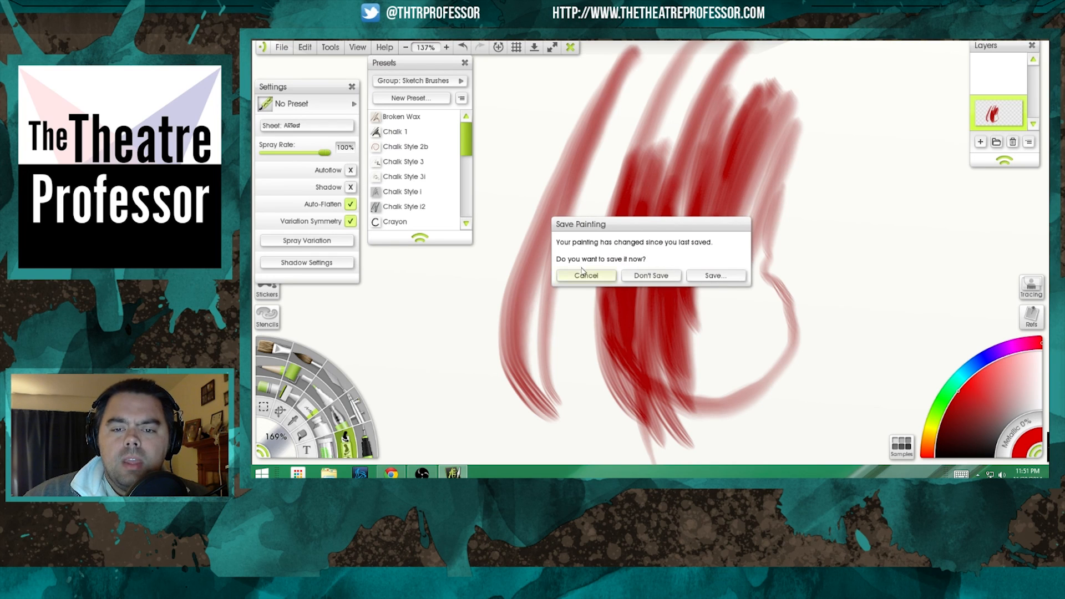
left_click(638, 276)
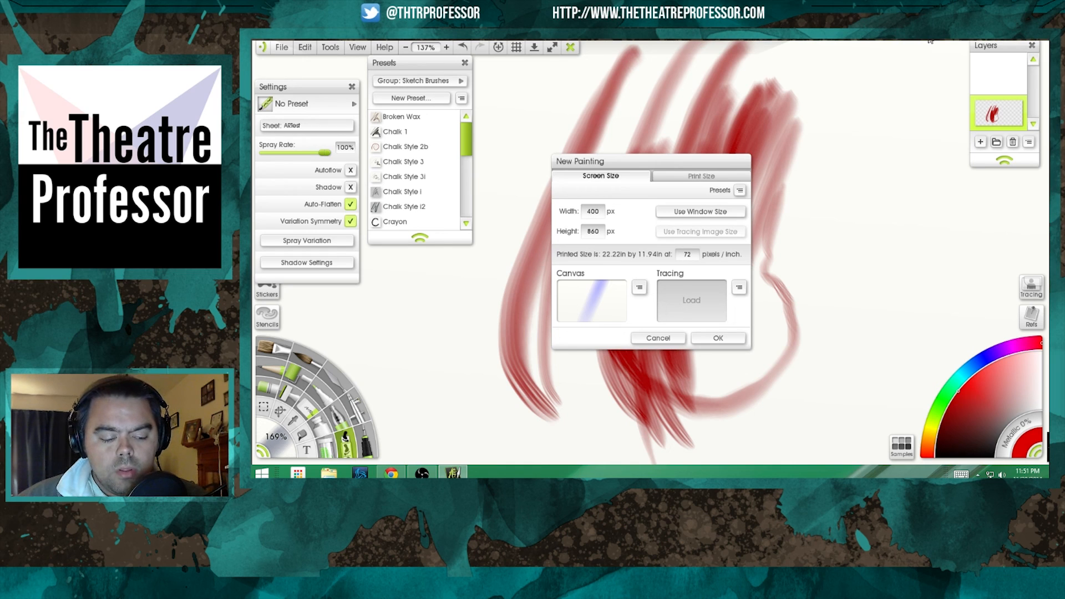
key("Tab")
type("400")
key("Tab")
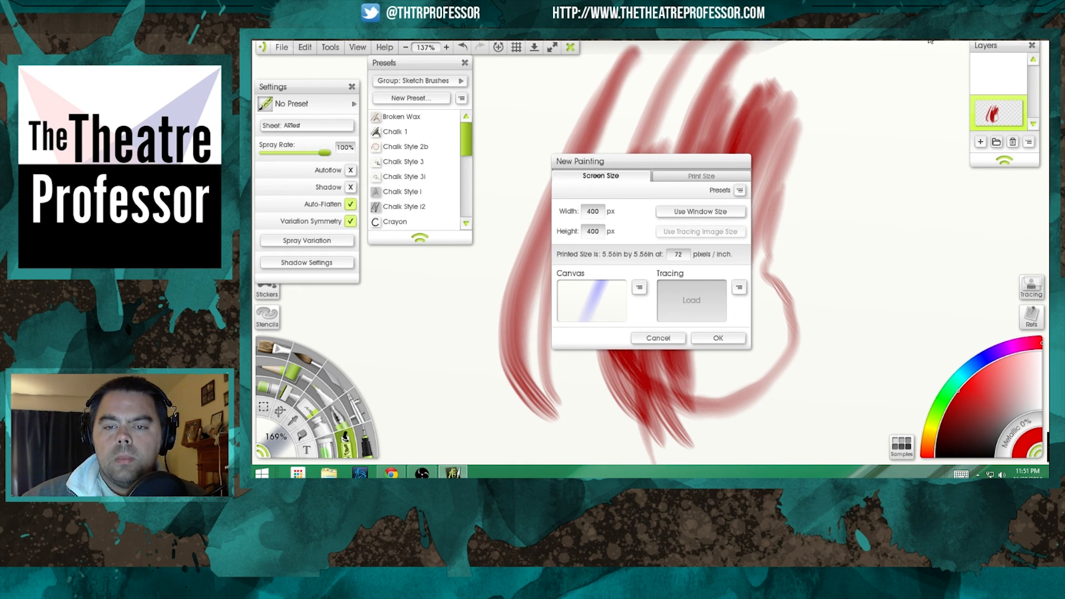
Give the new painting the transparent Cel canvas and create it.
left_click(639, 287)
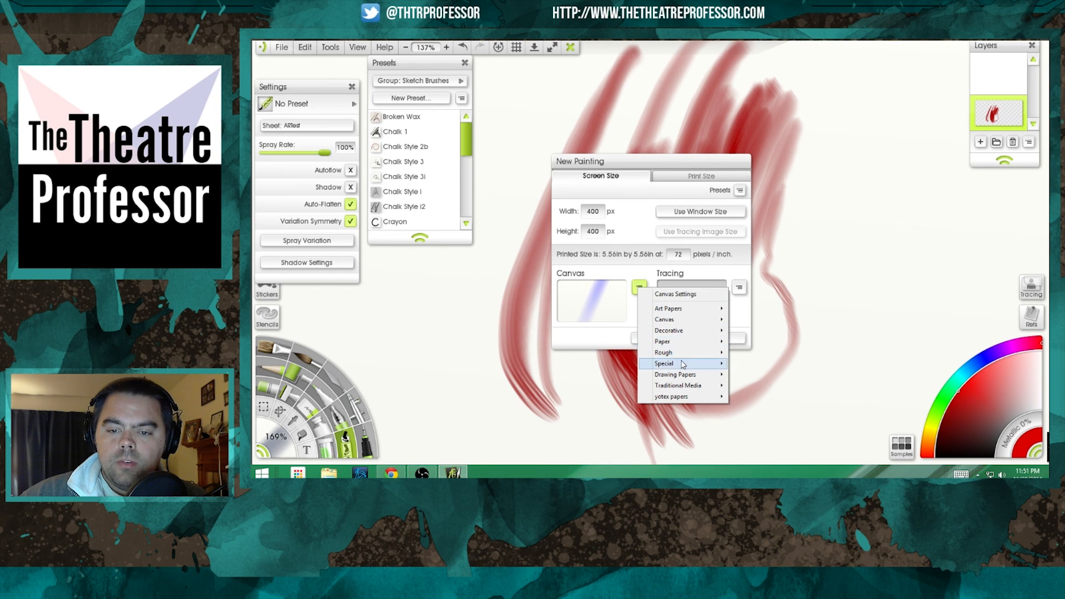
mouse_move(682, 364)
left_click(607, 389)
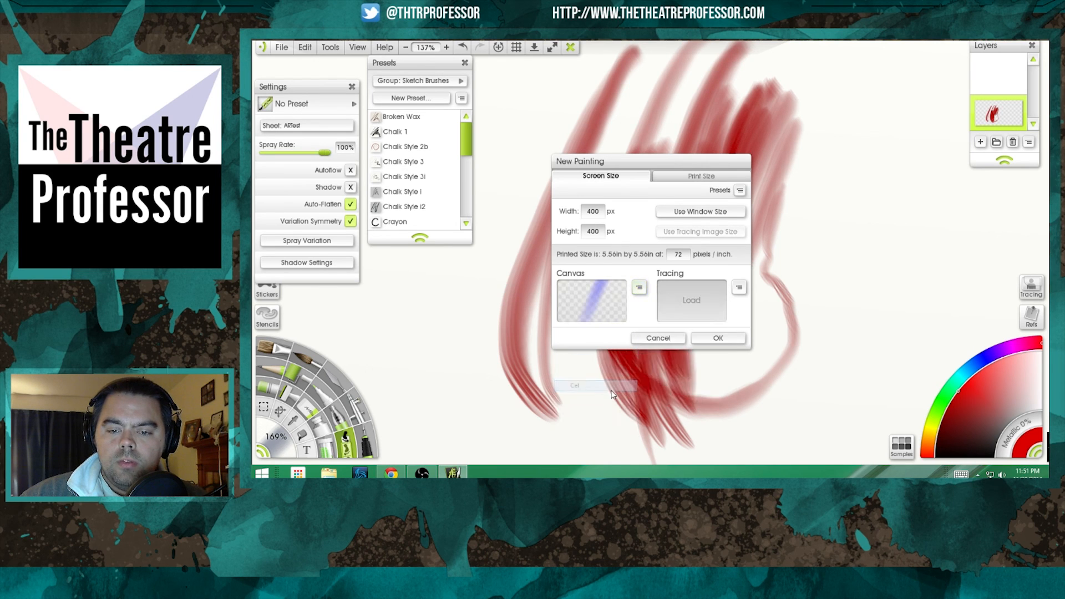
left_click(719, 339)
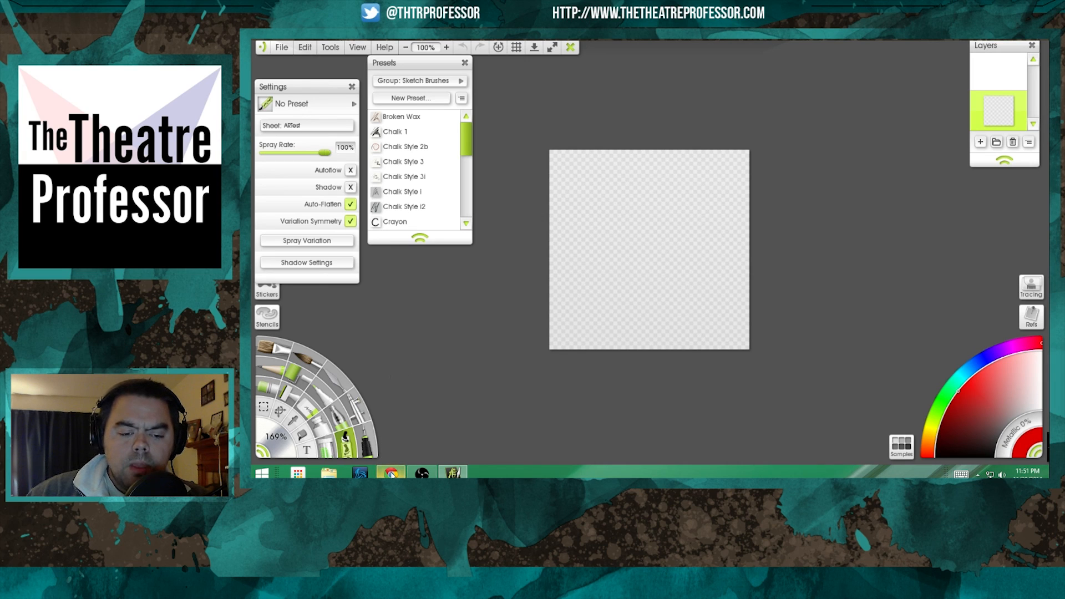
Switch to Chrome and search Google for "texture" in a new tab.
mouse_move(392, 473)
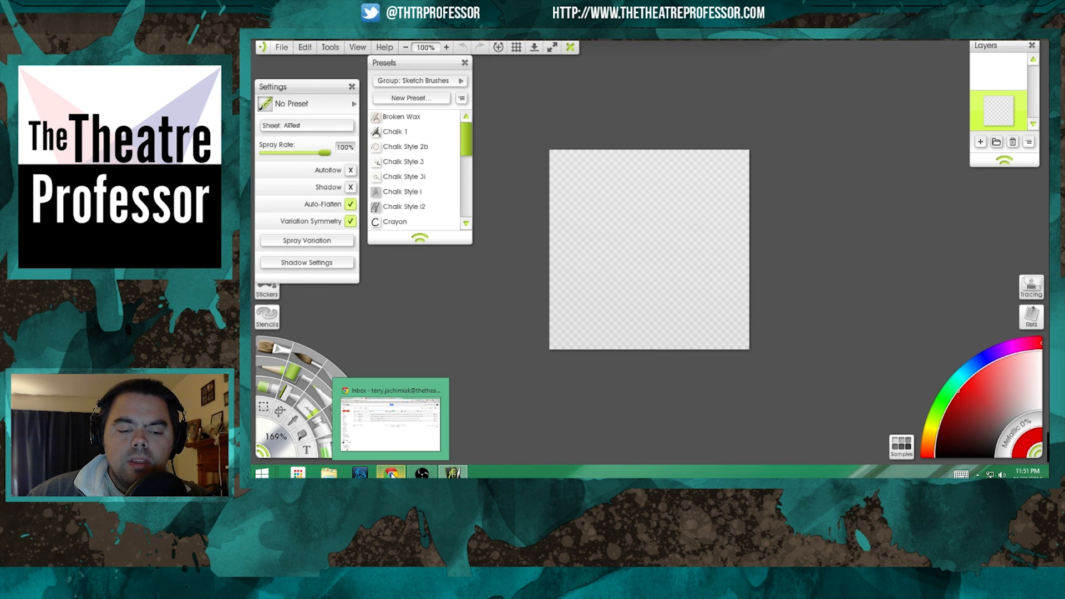
left_click(391, 473)
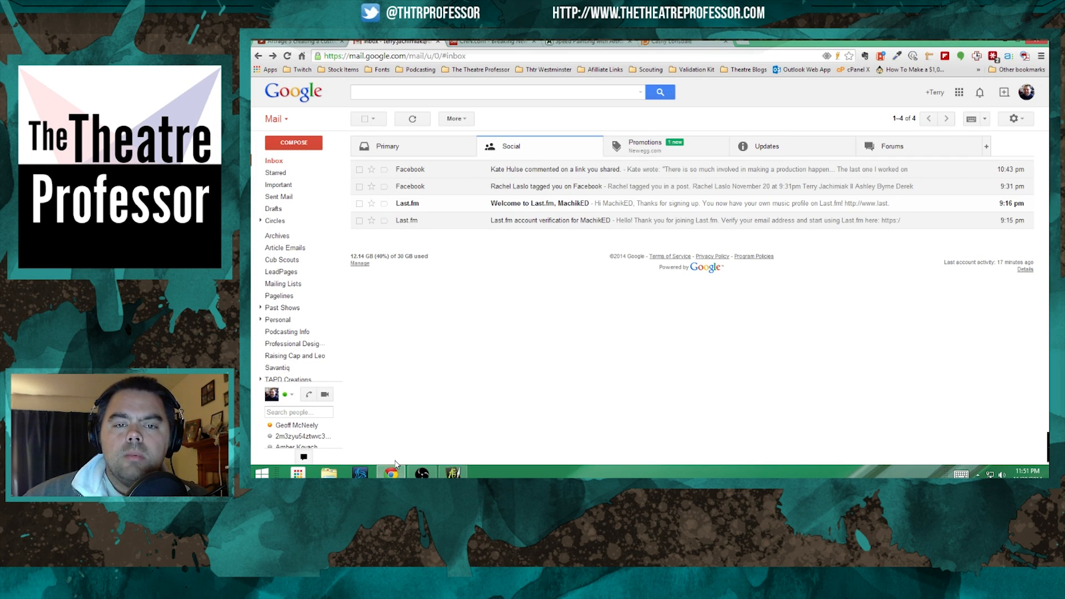
left_click(744, 43)
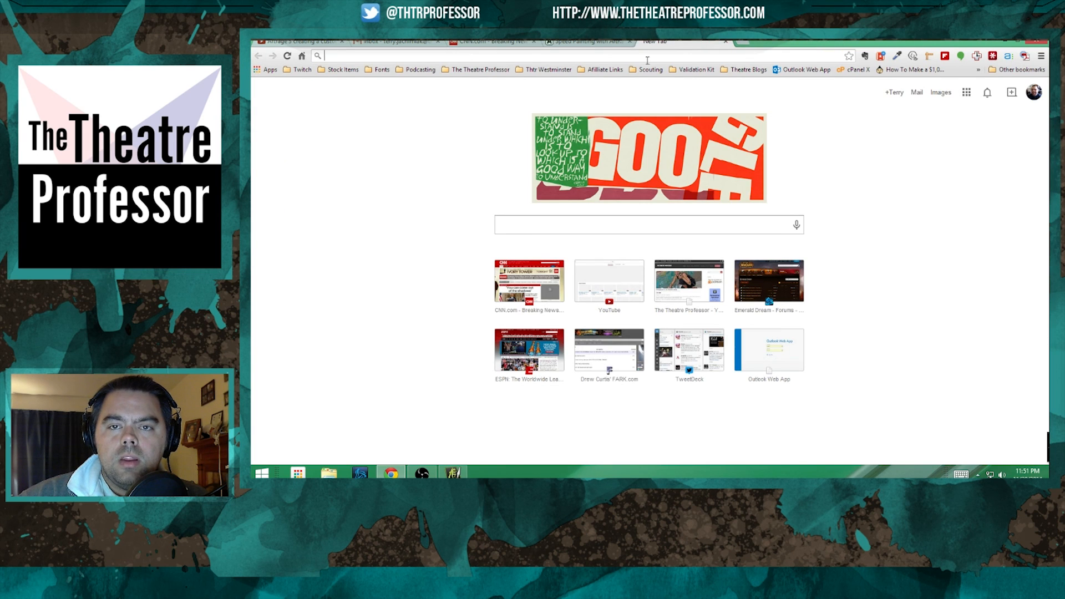
left_click(585, 226)
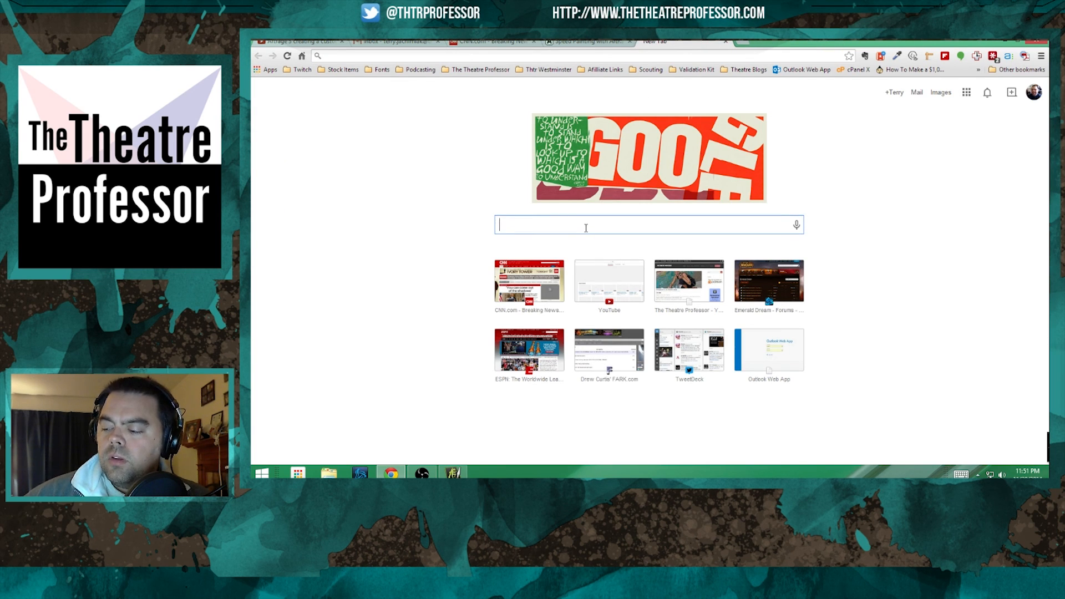
type("texture")
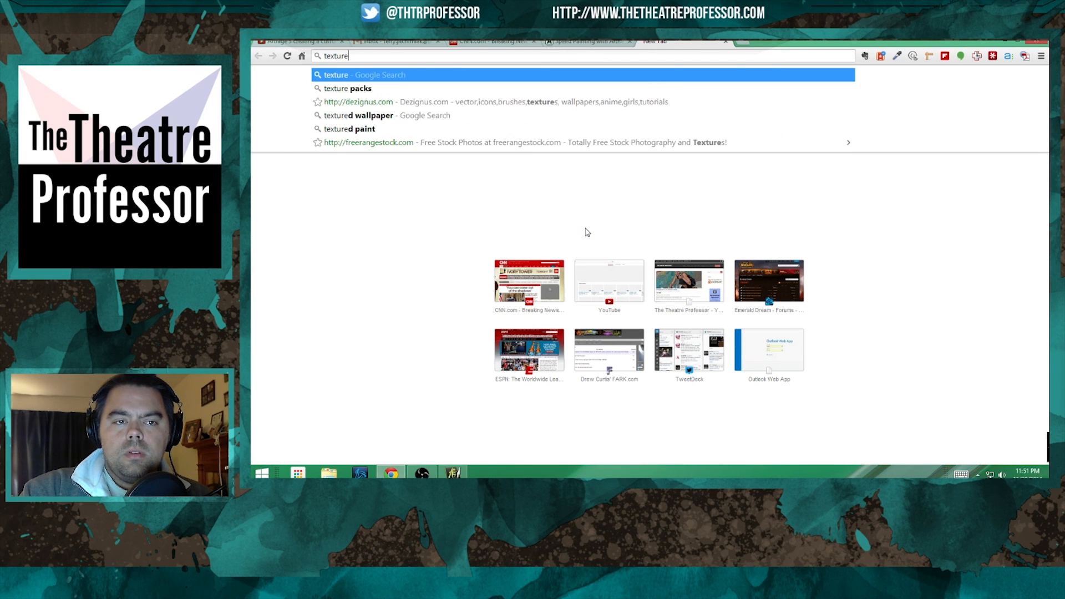
key("Return")
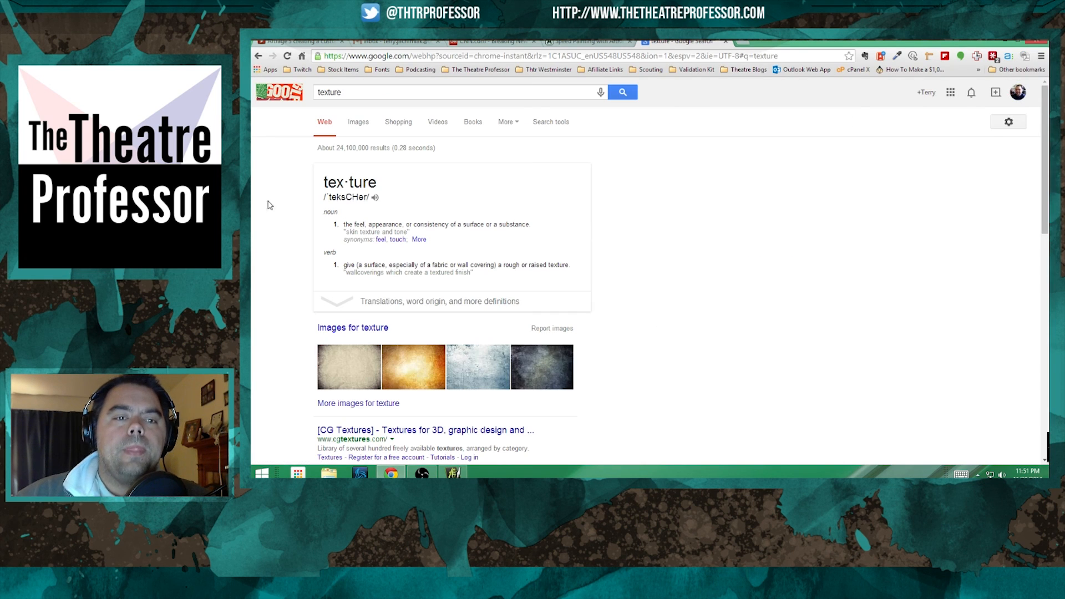
Show the image results and filter their usage rights to Labeled for reuse.
left_click(358, 122)
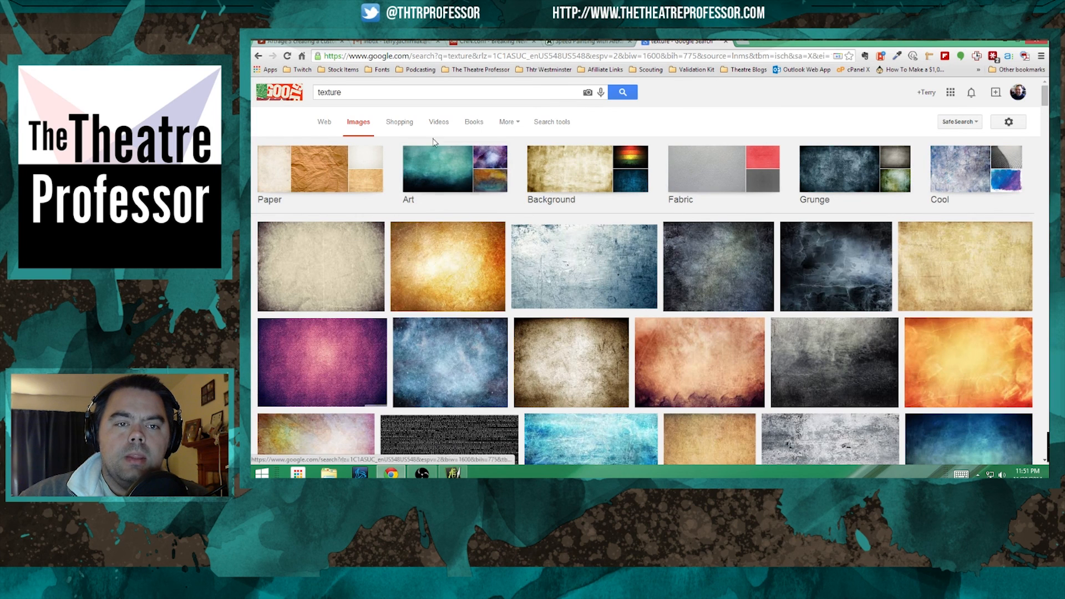
left_click(552, 122)
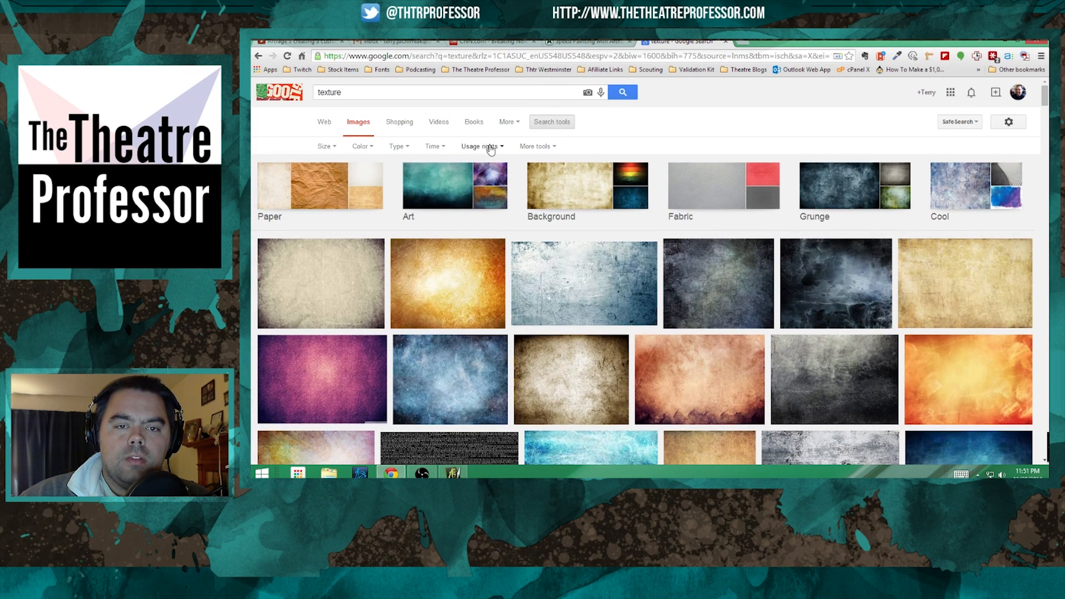
left_click(489, 148)
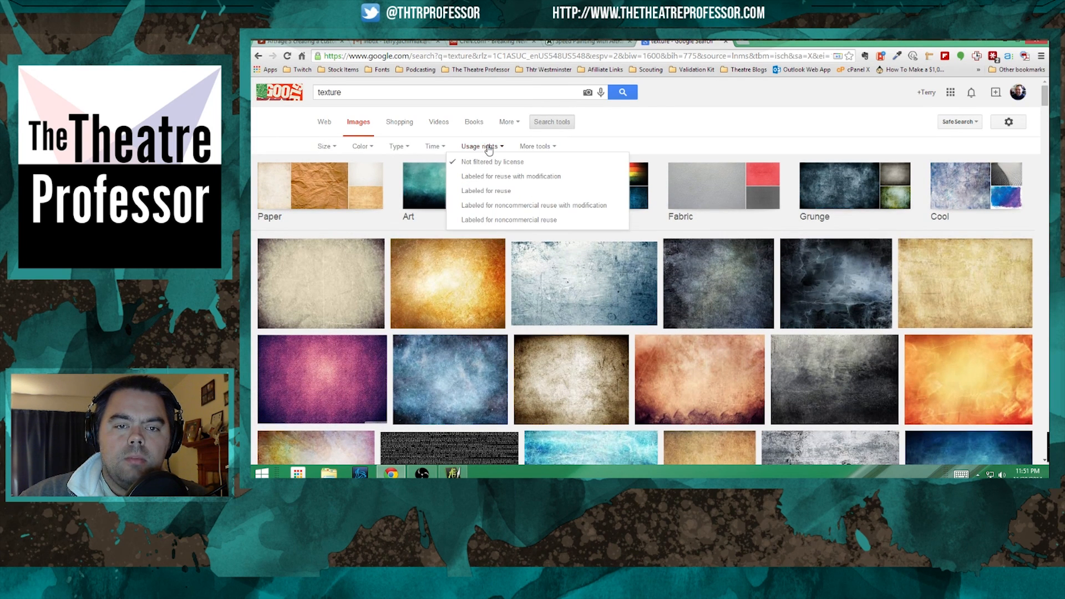
left_click(483, 191)
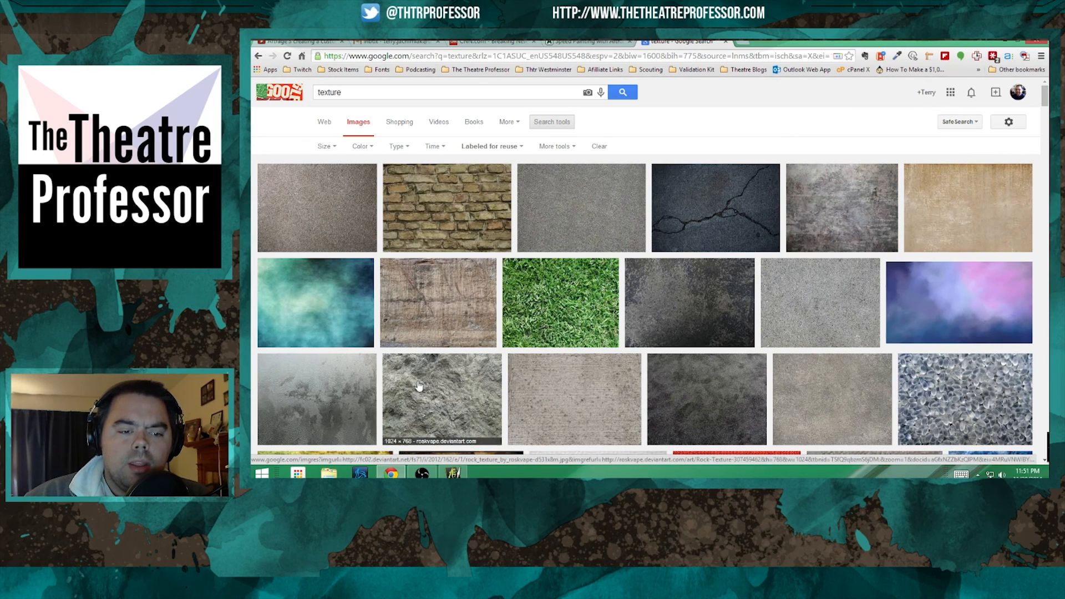
Browse the texture results and open the grey Rock Texture image from deviantART at full size.
scroll(476, 419, "down", 4)
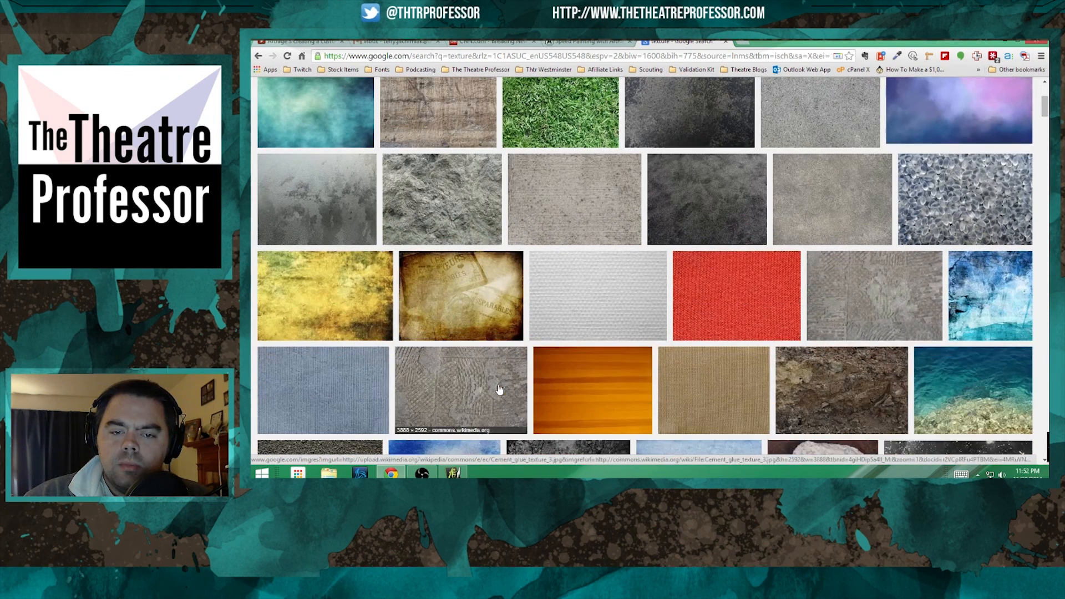
scroll(496, 384, "up", 3)
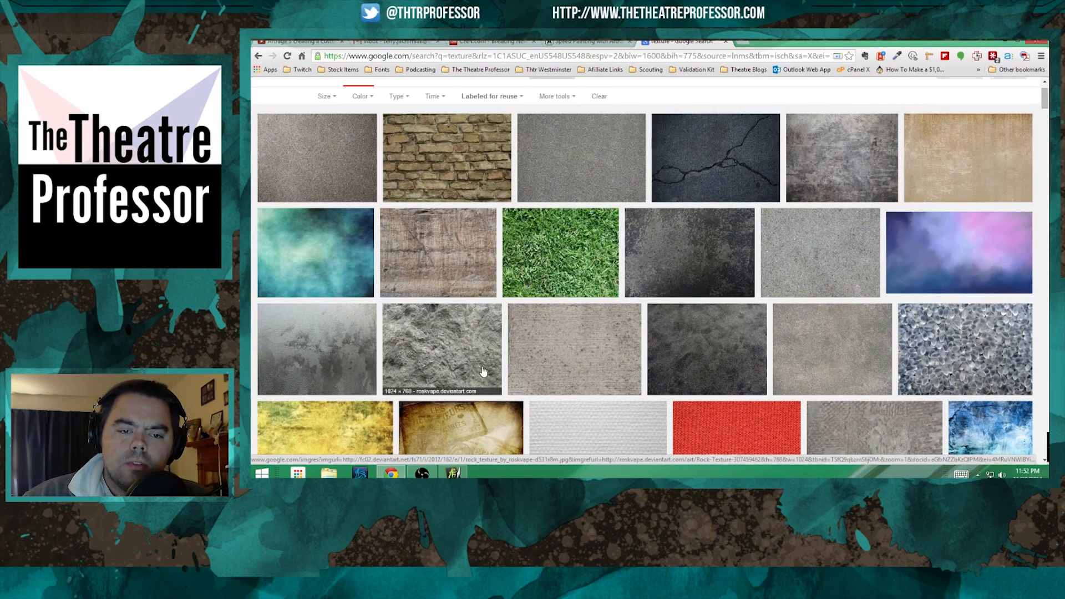
left_click(432, 341)
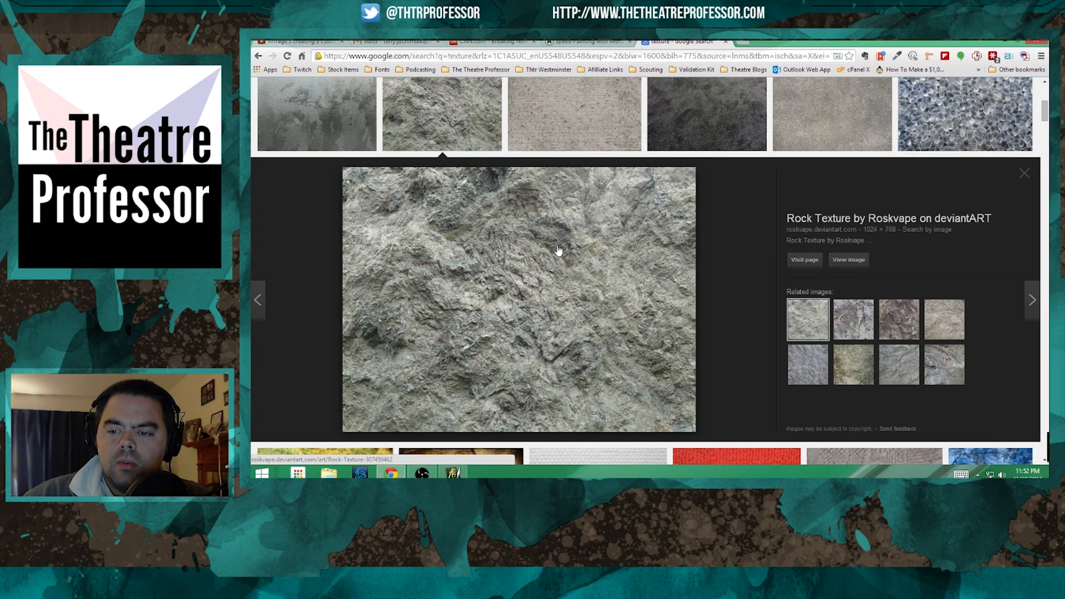
left_click(848, 259)
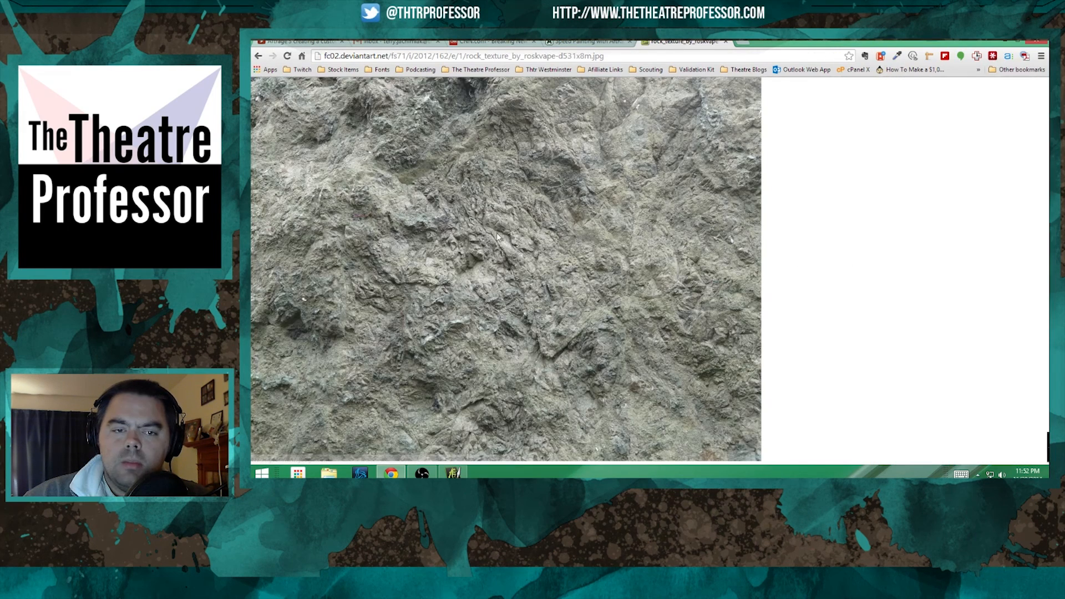
Save the rock texture as a JPEG image in the Downloads folder, keeping the suggested file name.
right_click(452, 225)
left_click(479, 228)
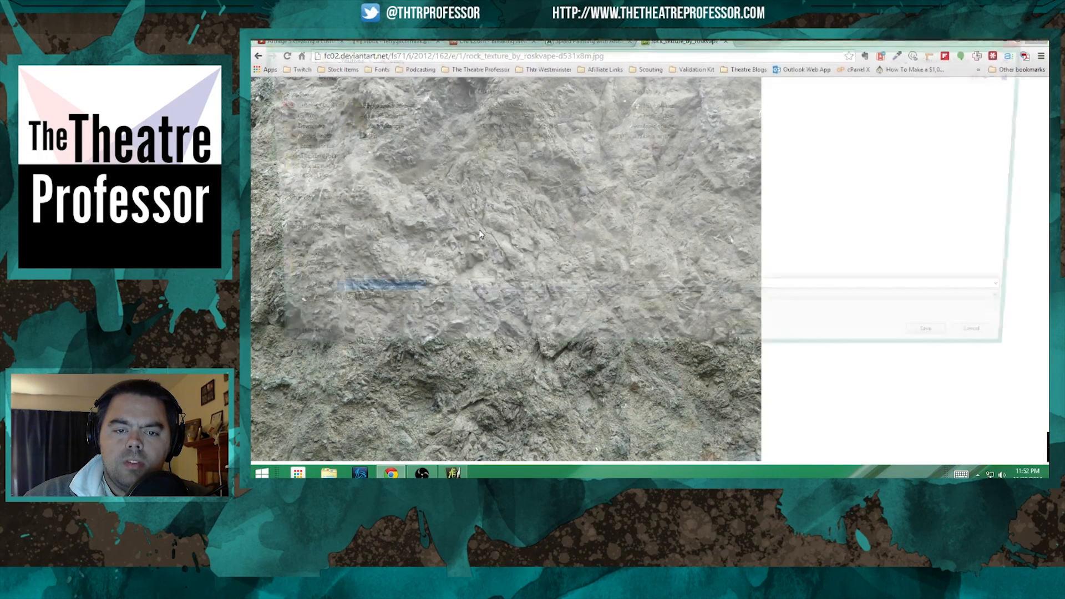
left_click(292, 125)
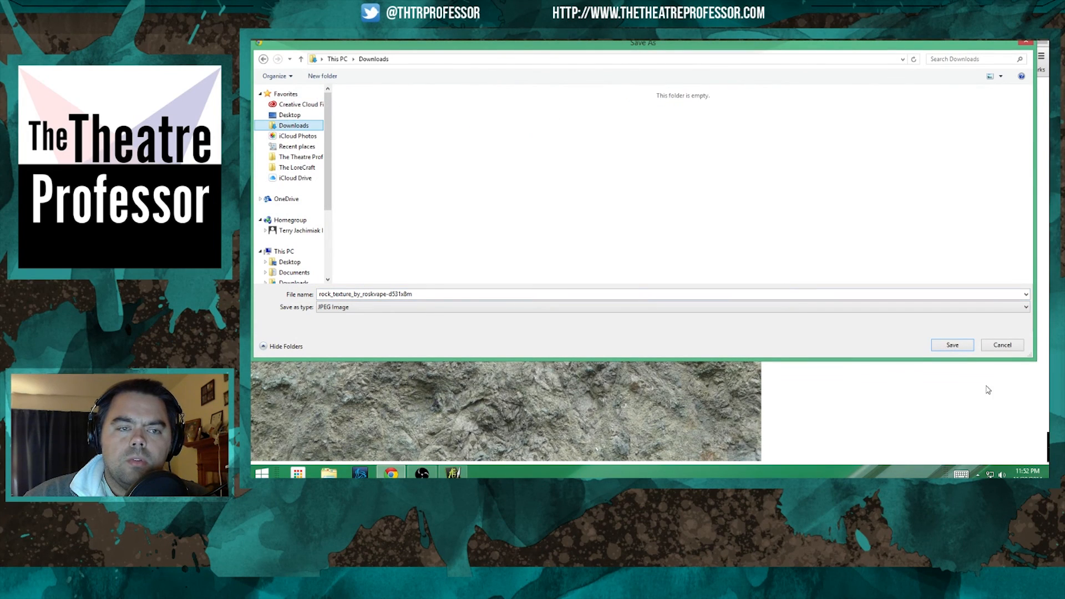
left_click(951, 345)
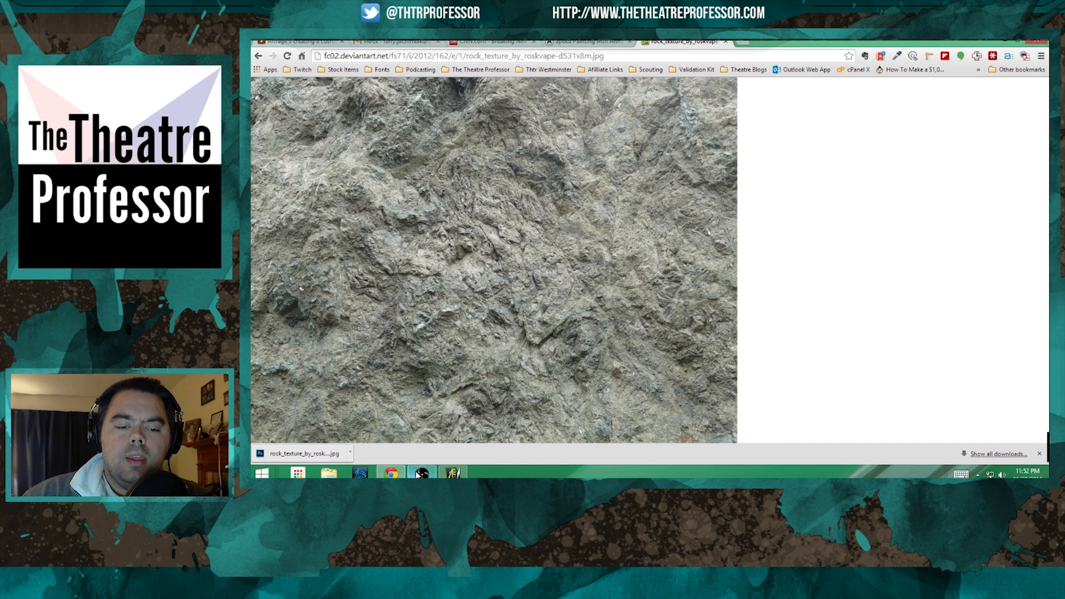
Switch back to ArtRage and import the rock texture image from the Downloads folder.
left_click(391, 471)
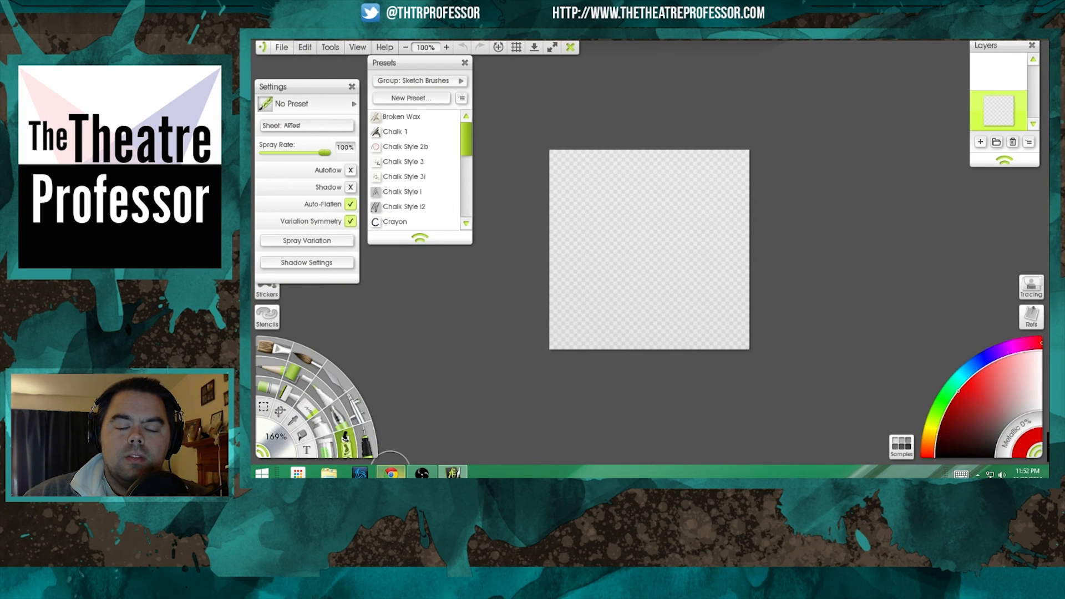
left_click(282, 48)
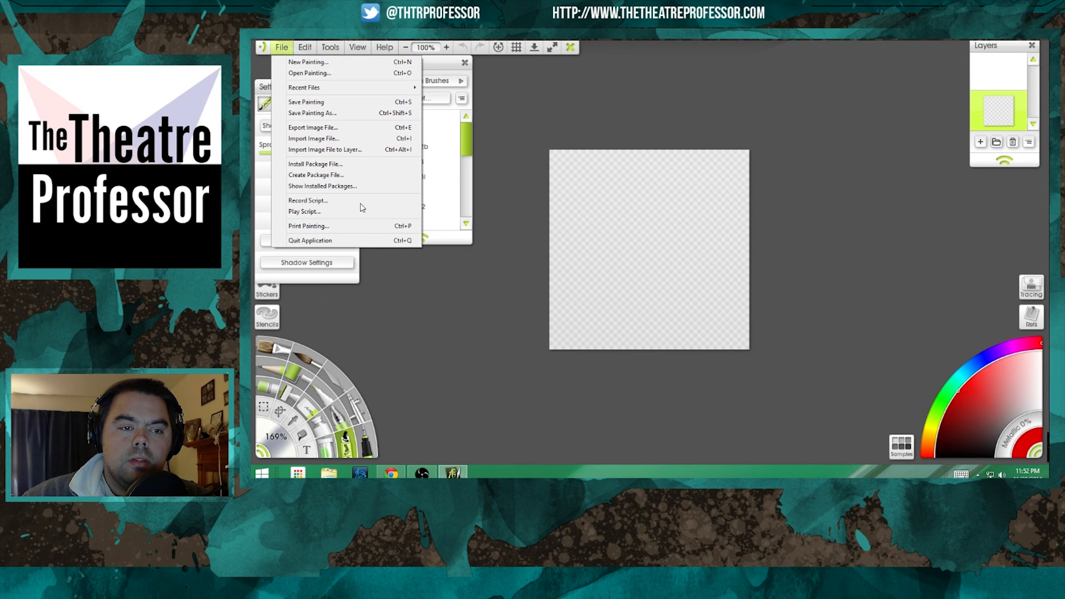
left_click(305, 139)
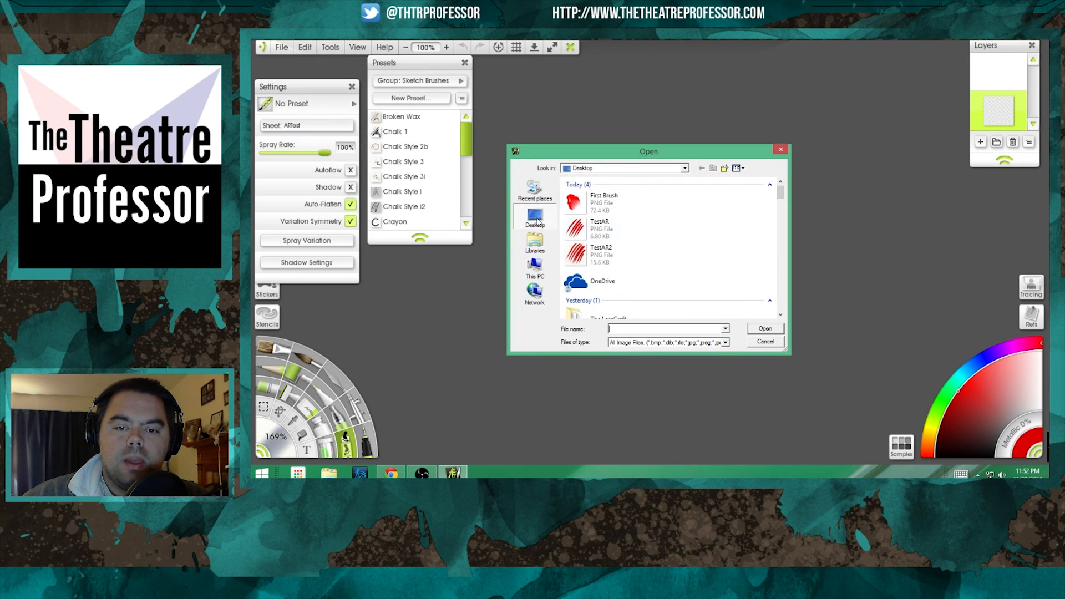
left_click(685, 168)
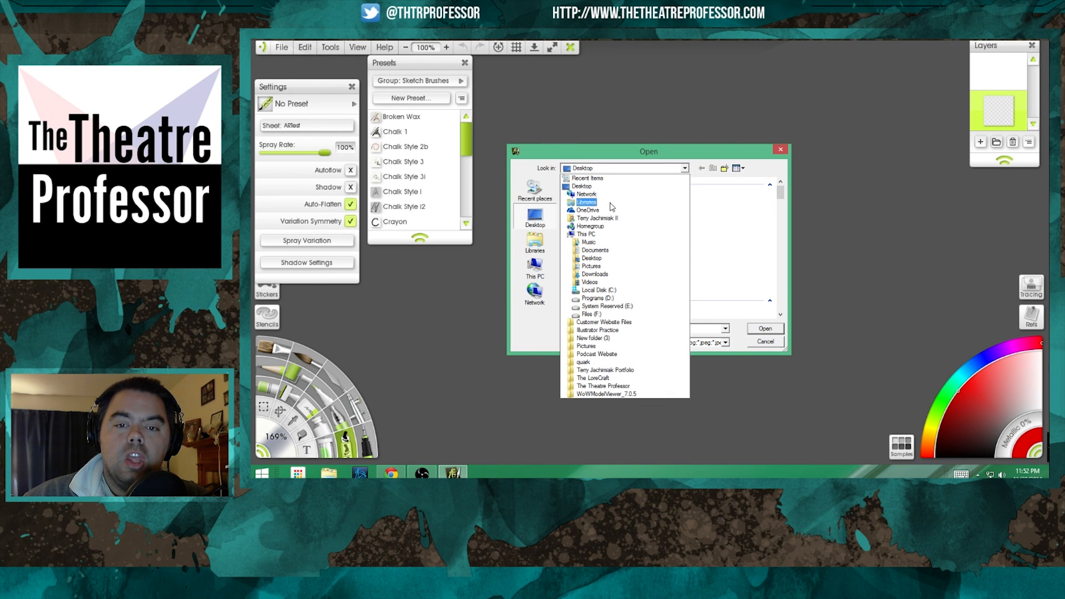
left_click(596, 274)
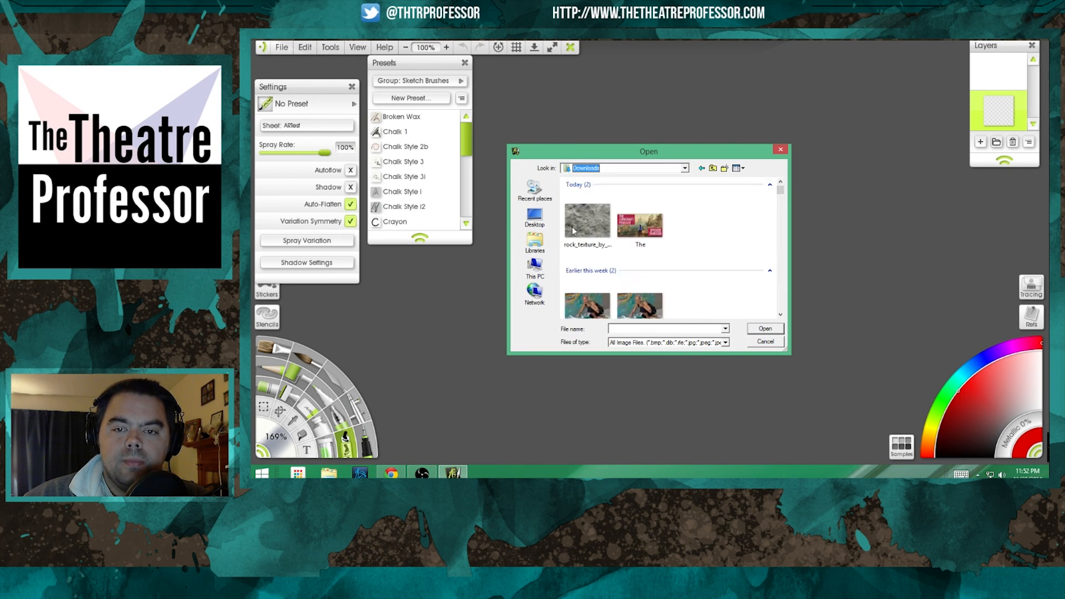
double_click(583, 221)
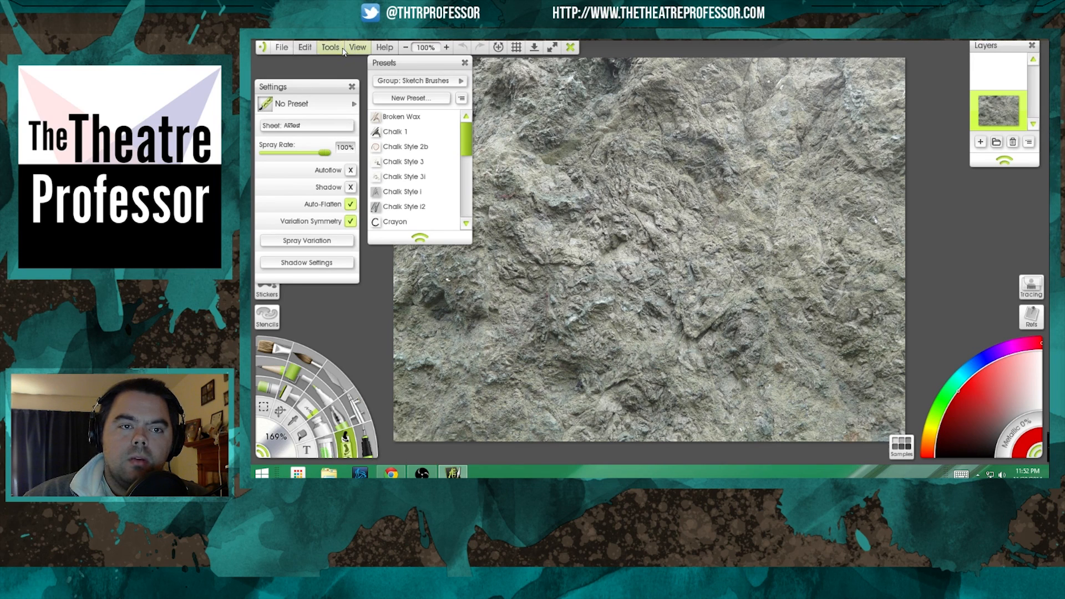
left_click(285, 48)
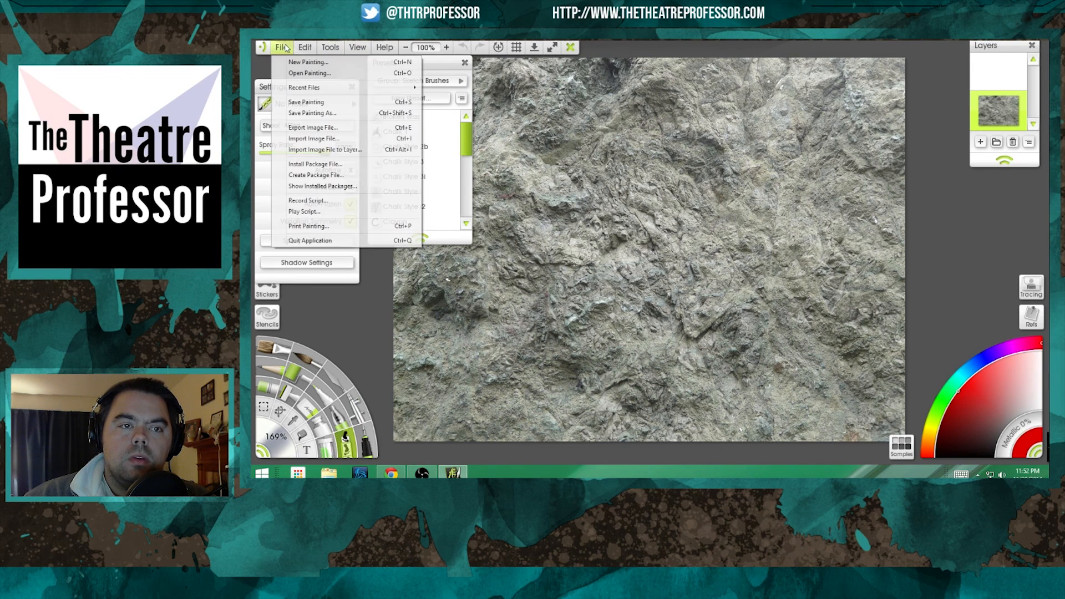
left_click(305, 50)
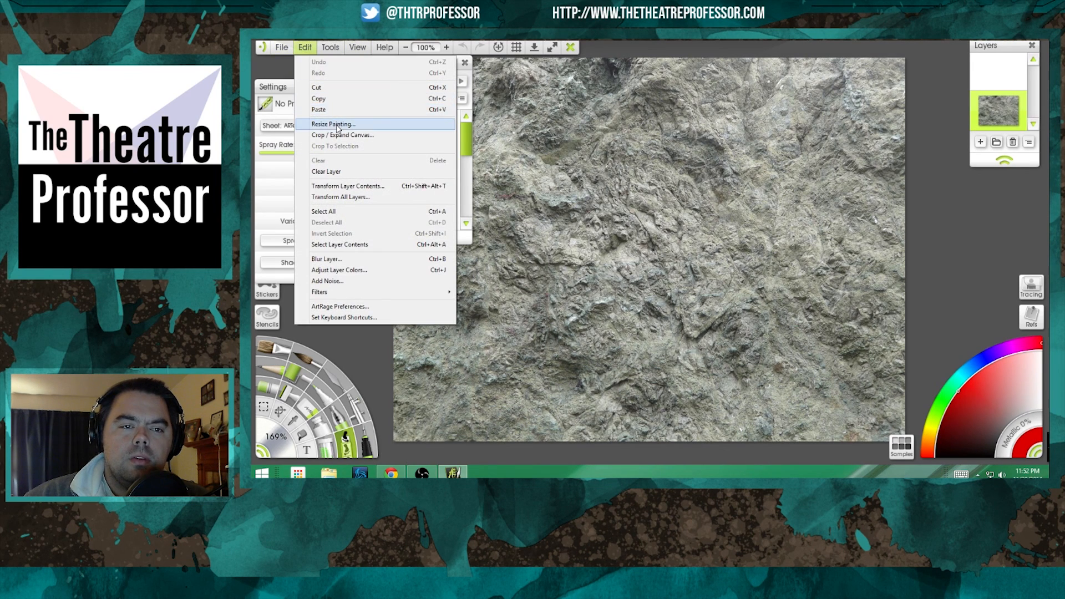
right_click(999, 113)
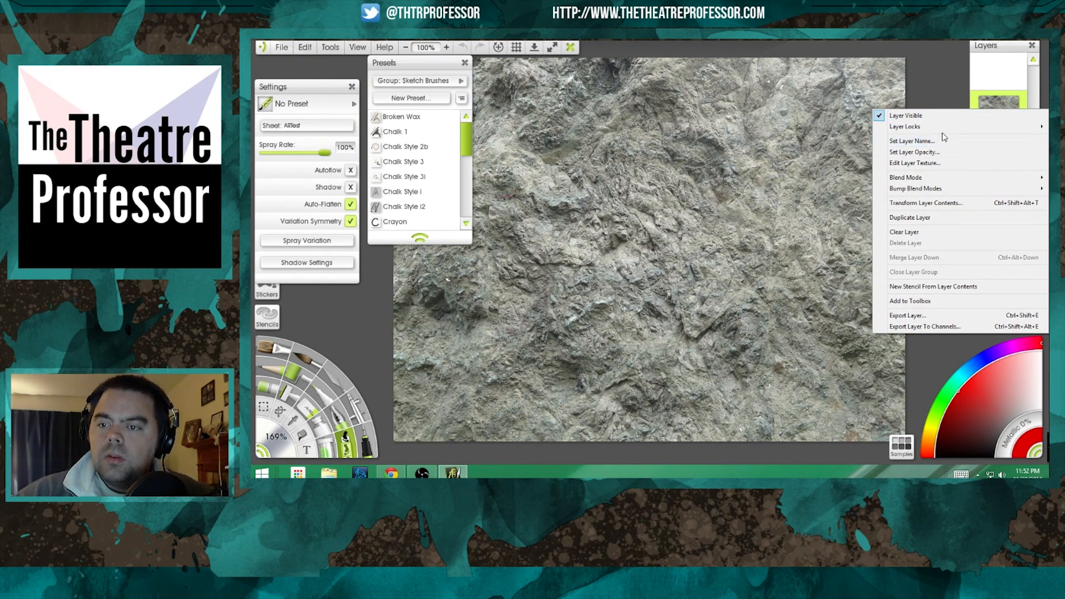
left_click(306, 49)
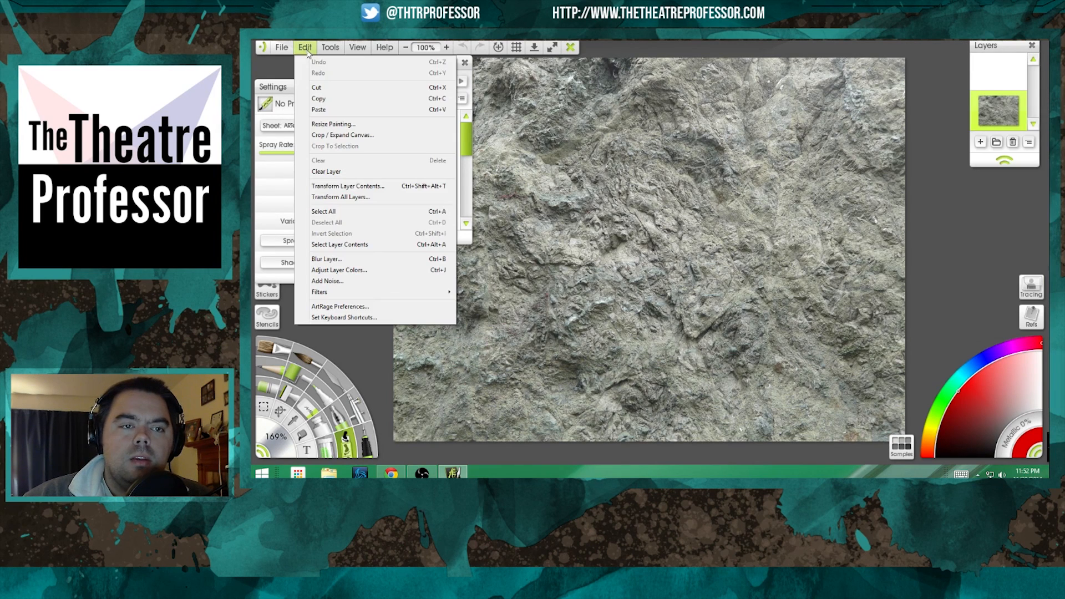
left_click(350, 127)
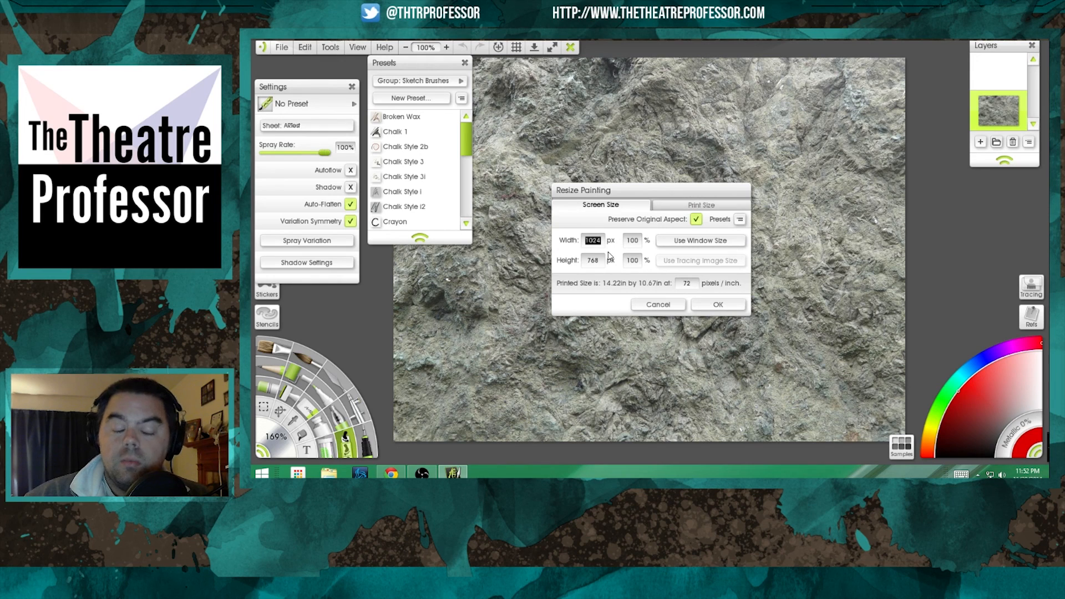
left_click(716, 305)
Crop the rock texture canvas to 533 by 400 px with its aspect preserved, shifting the contents within the crop frame.
left_click(304, 47)
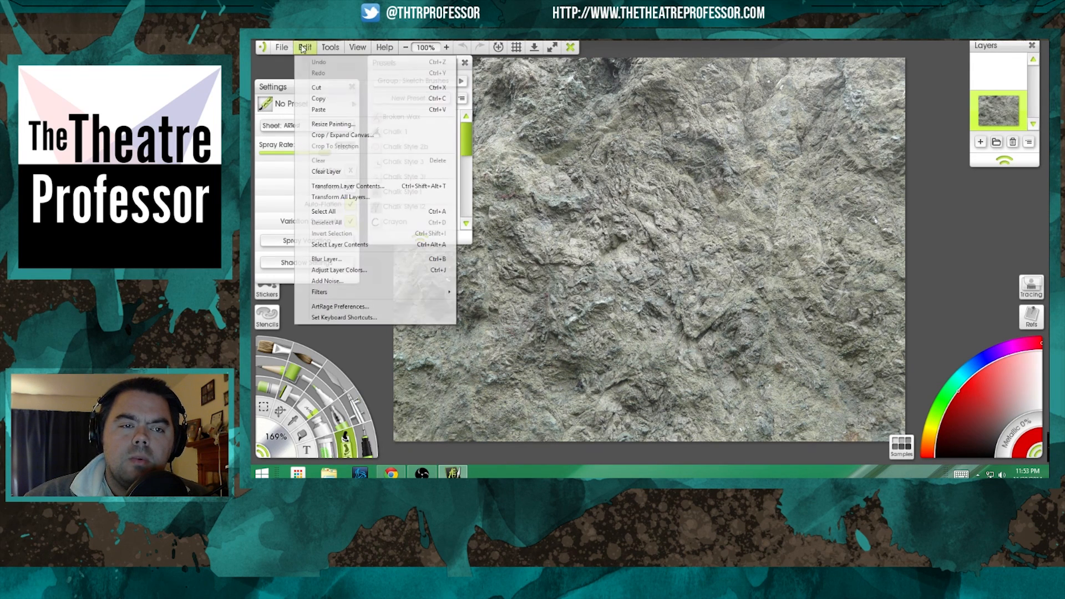
left_click(348, 139)
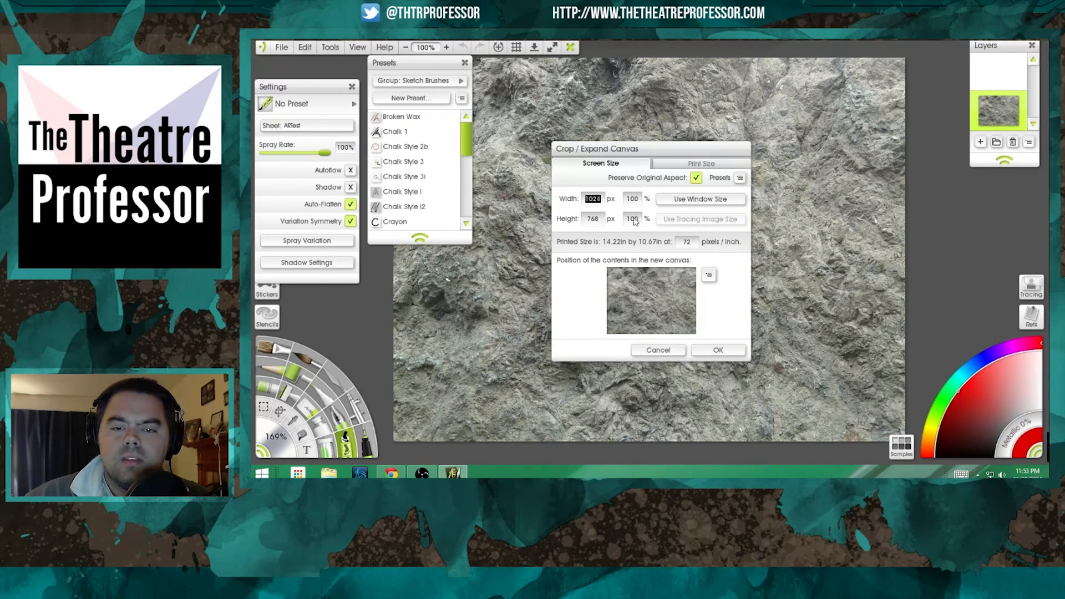
type("400")
key("Tab")
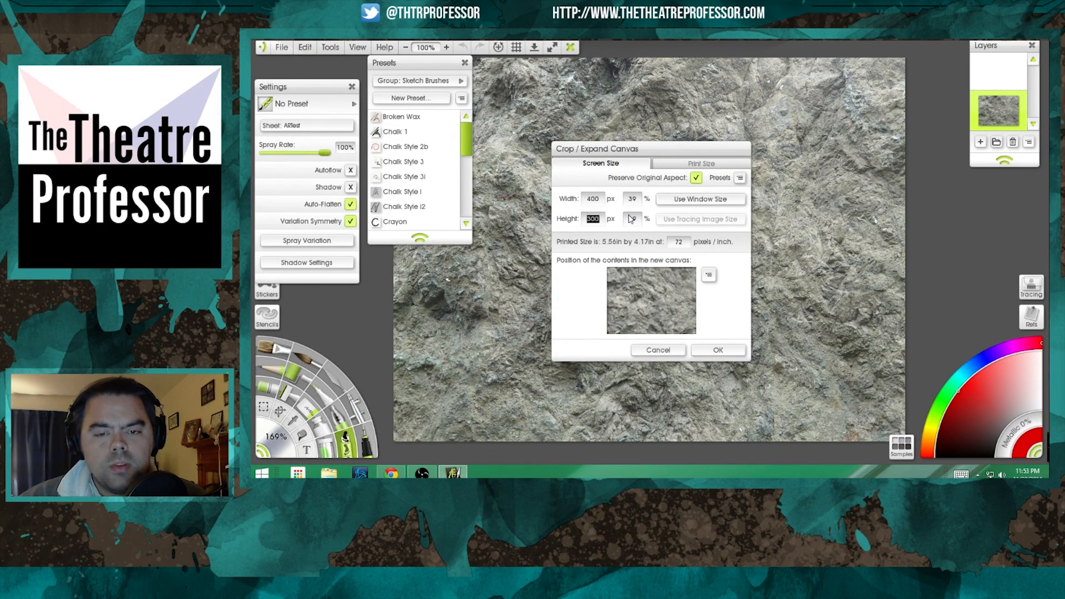
type("400")
key("Tab")
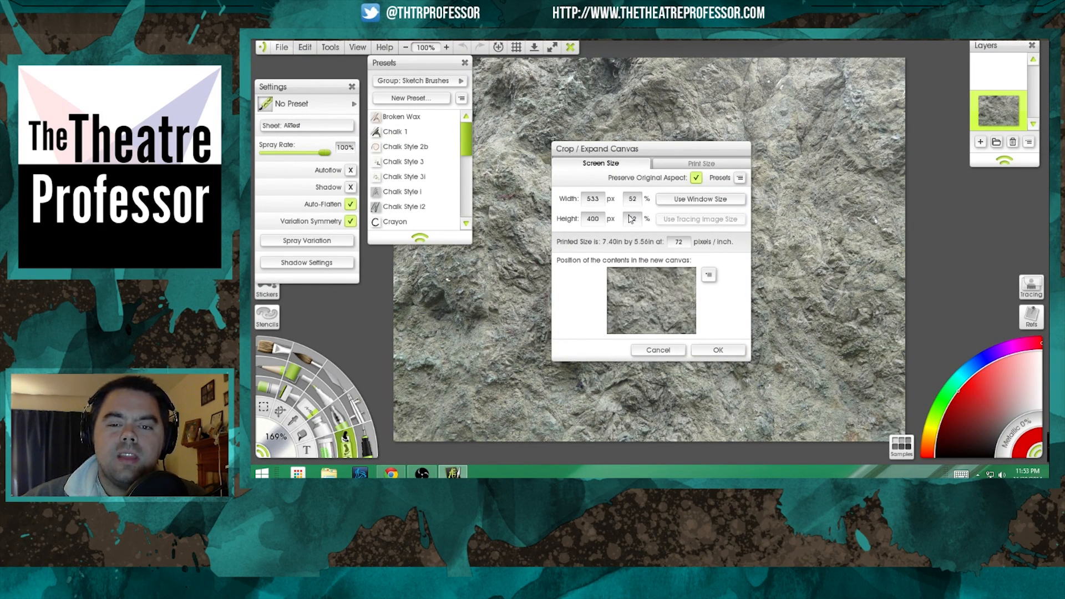
left_click_drag(641, 308, 674, 317)
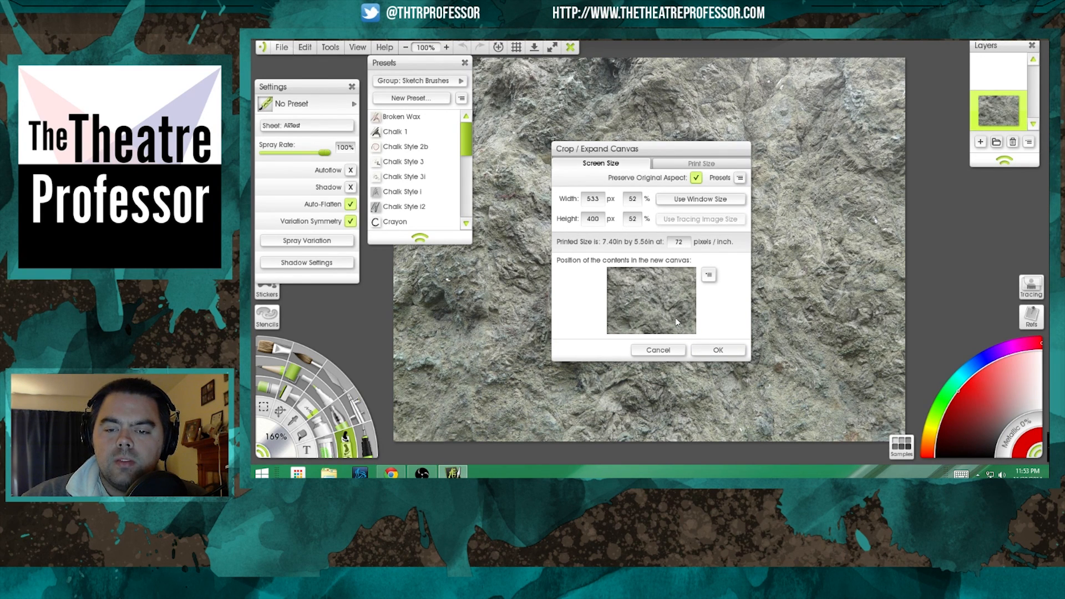
left_click(728, 351)
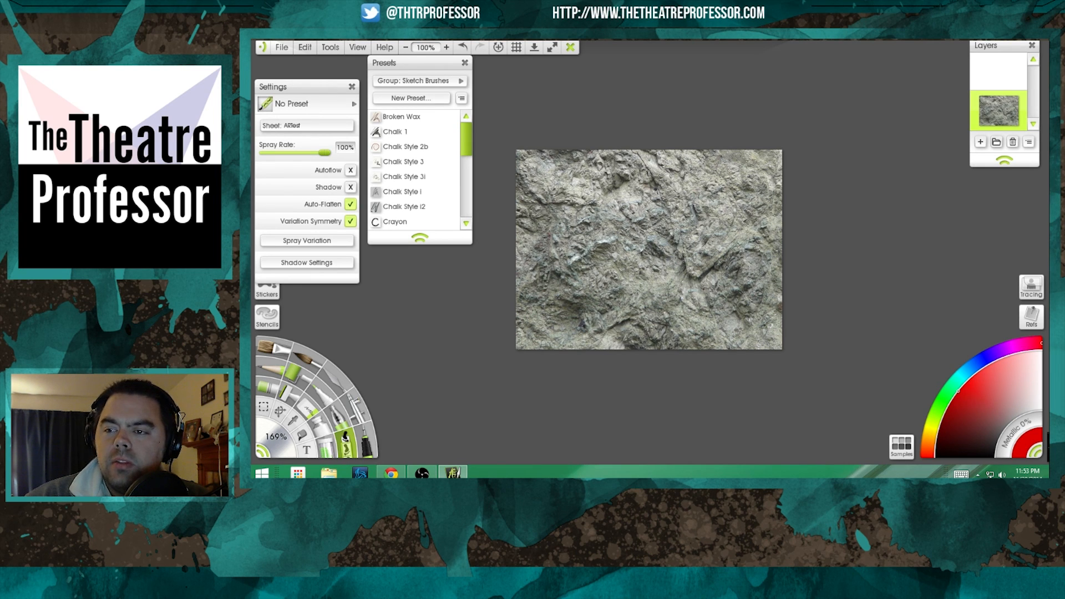
Set the rock texture layer's blend mode to Hue.
left_click(1030, 142)
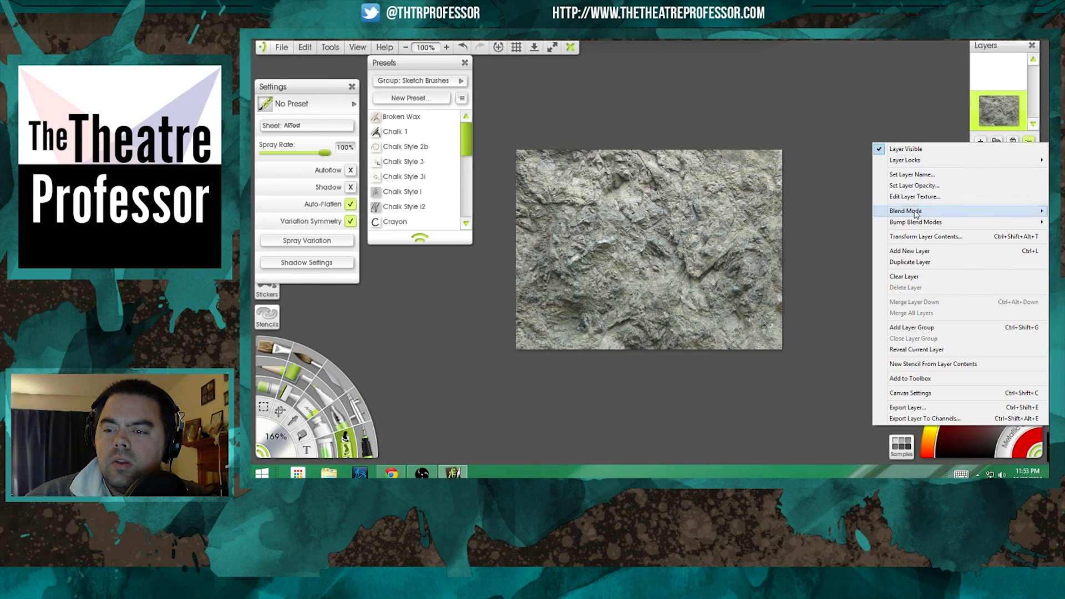
mouse_move(916, 215)
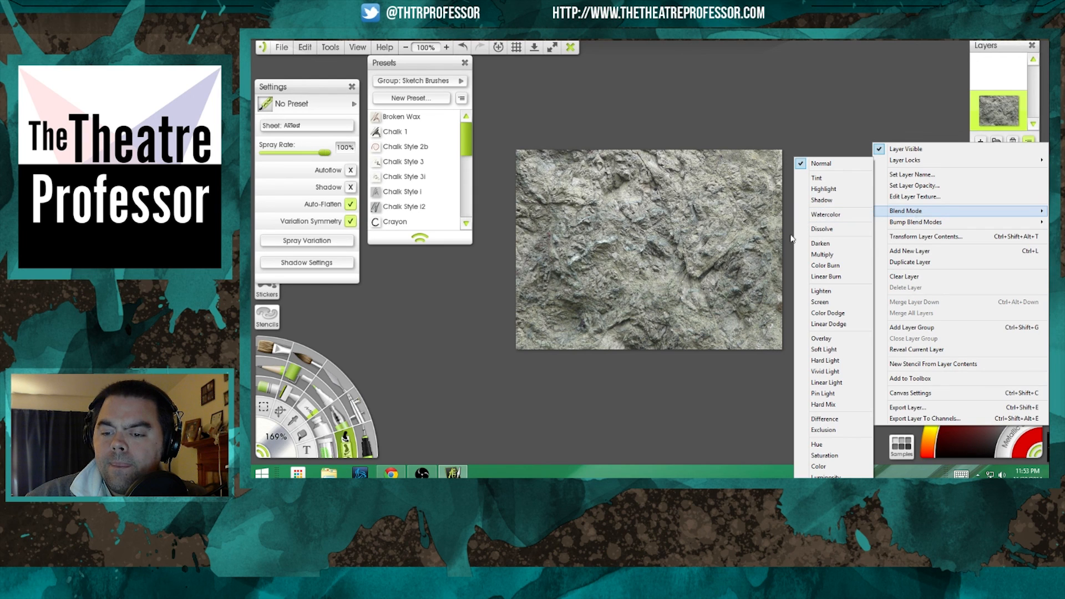
left_click(829, 450)
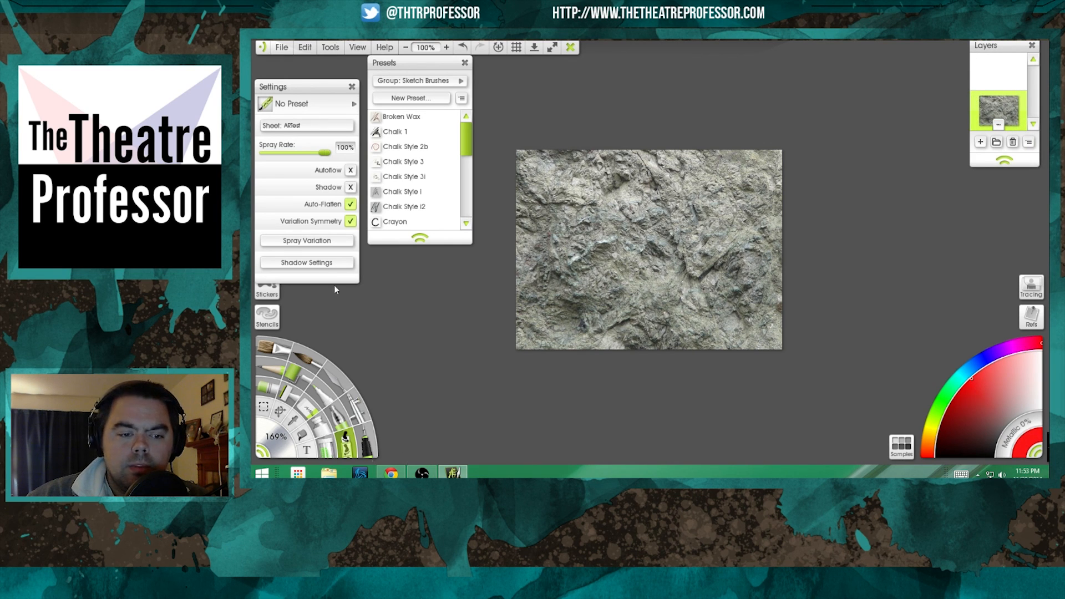
Choose the Oil Brush, enlarge it to 176%, and try a red stroke on the rock texture before undoing it.
left_click(272, 352)
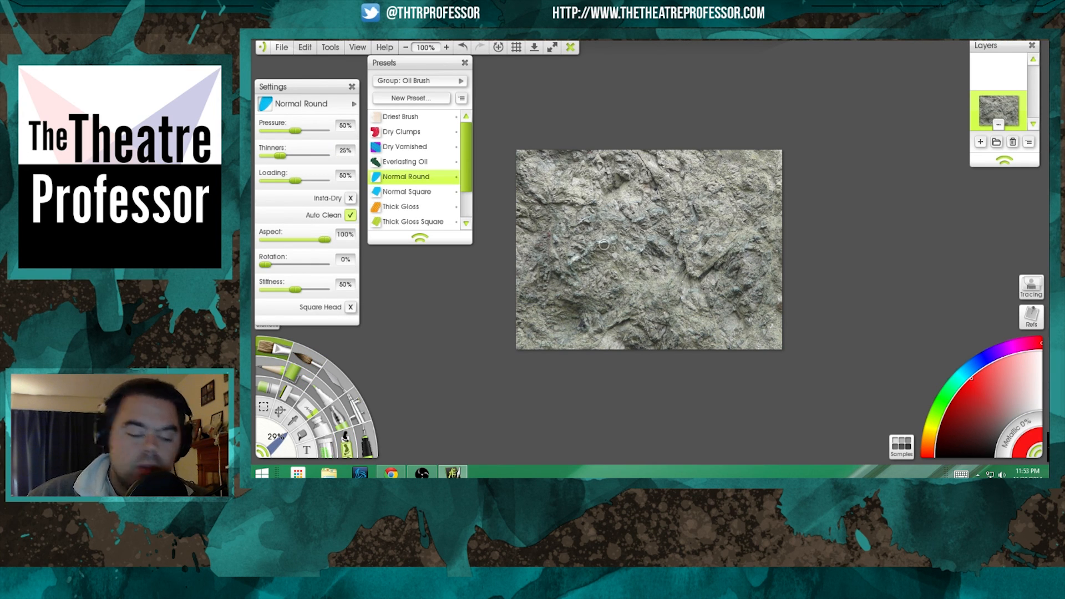
mouse_move(599, 259)
left_mouse_down("shift")
mouse_move(719, 257)
mouse_move(739, 226)
left_mouse_up("shift")
mouse_move(620, 226)
left_mouse_down()
mouse_move(639, 188)
mouse_move(573, 276)
mouse_move(638, 161)
left_mouse_up()
key("ctrl+z")
Return the rock texture layer's blend mode to Normal.
mouse_move(996, 129)
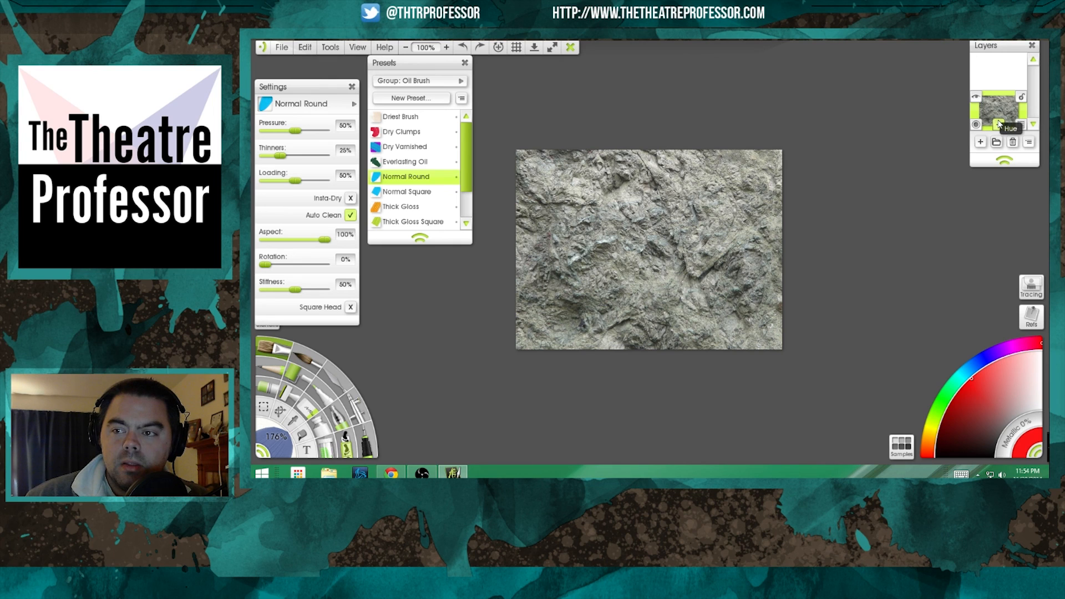
left_click(1021, 126)
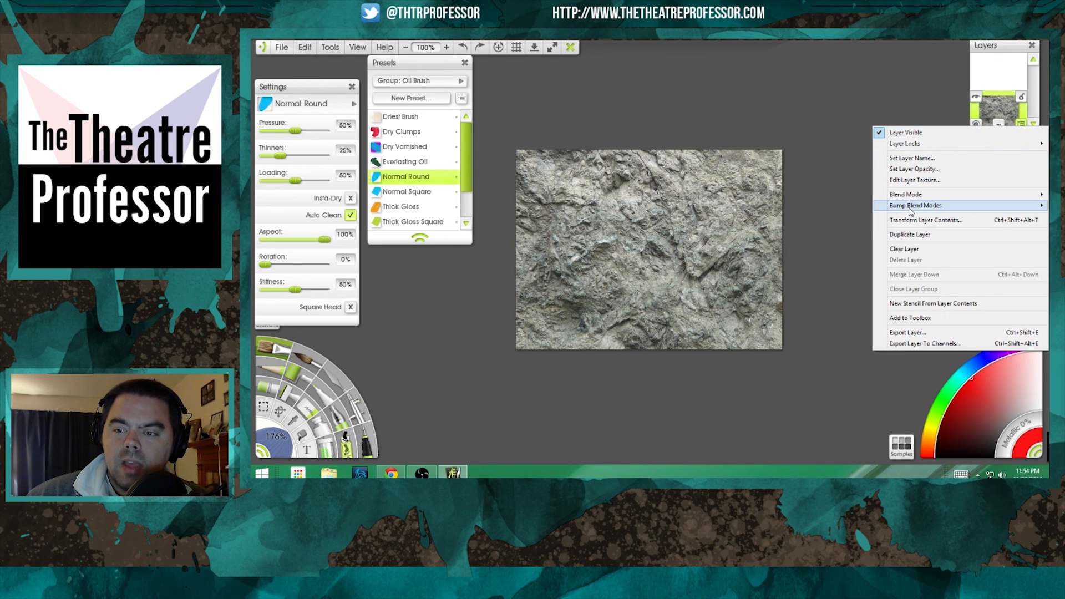
mouse_move(885, 197)
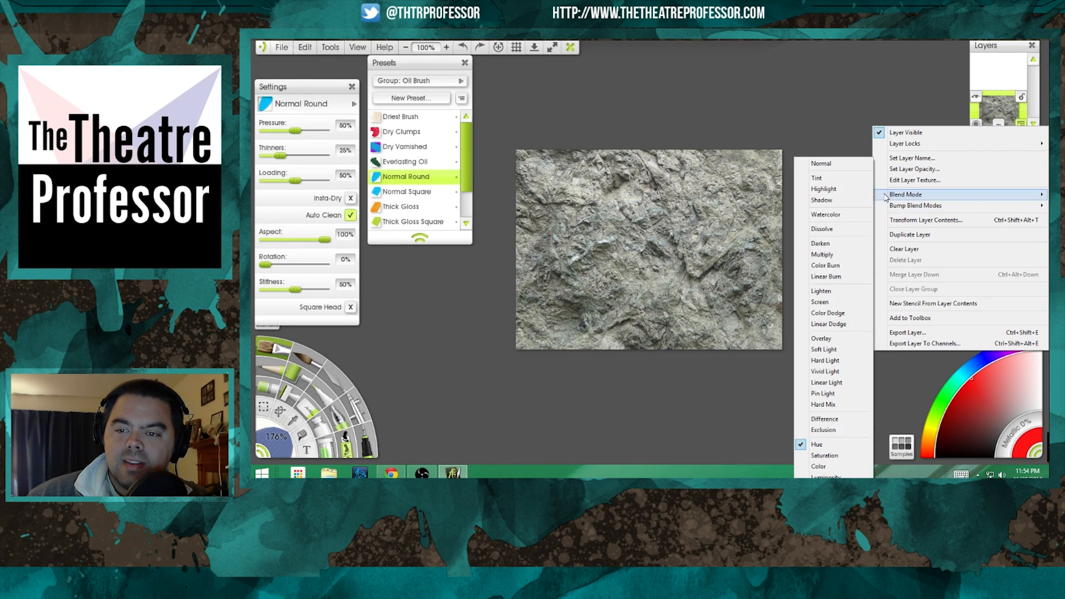
left_click(833, 165)
Add a new layer above the rock texture and cover it completely with red oil paint.
left_click(980, 144)
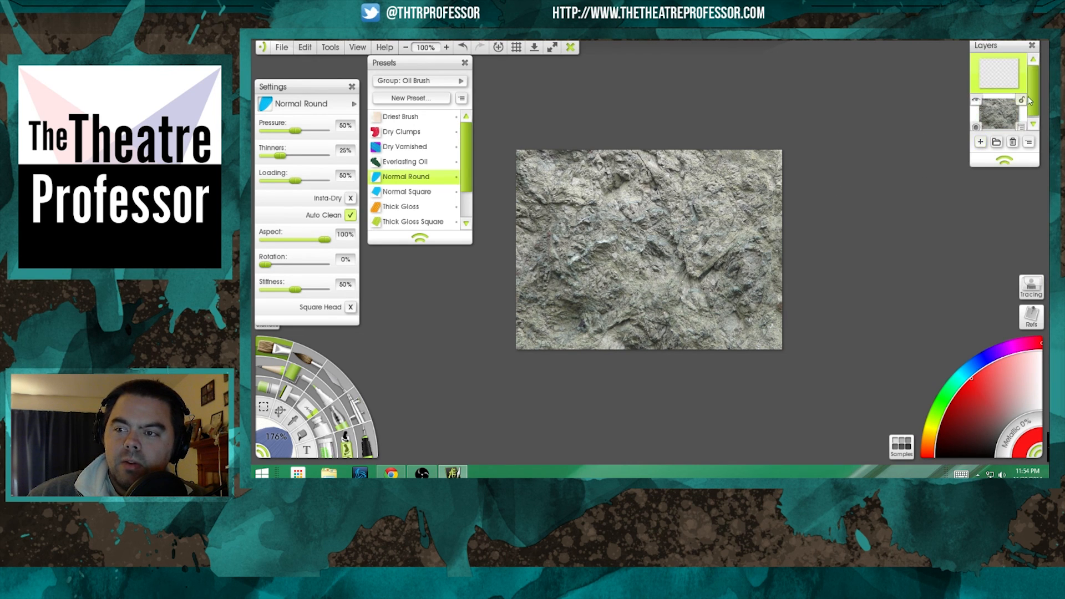
left_click(1020, 86)
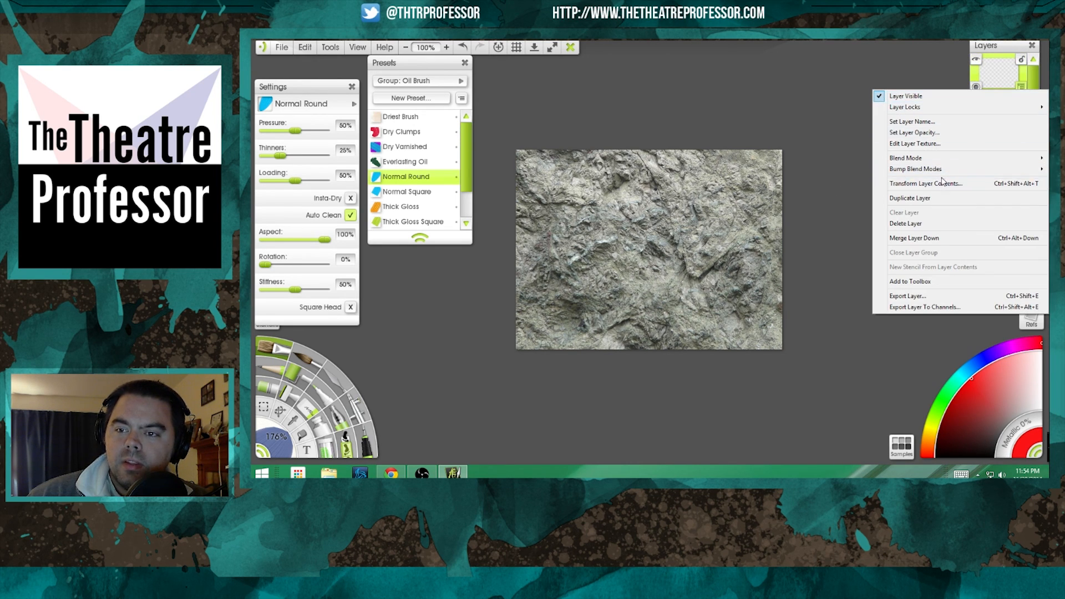
left_click(837, 171)
mouse_move(714, 155)
left_mouse_down()
mouse_move(539, 324)
mouse_move(566, 252)
mouse_move(535, 259)
mouse_move(617, 140)
mouse_move(507, 189)
left_mouse_up()
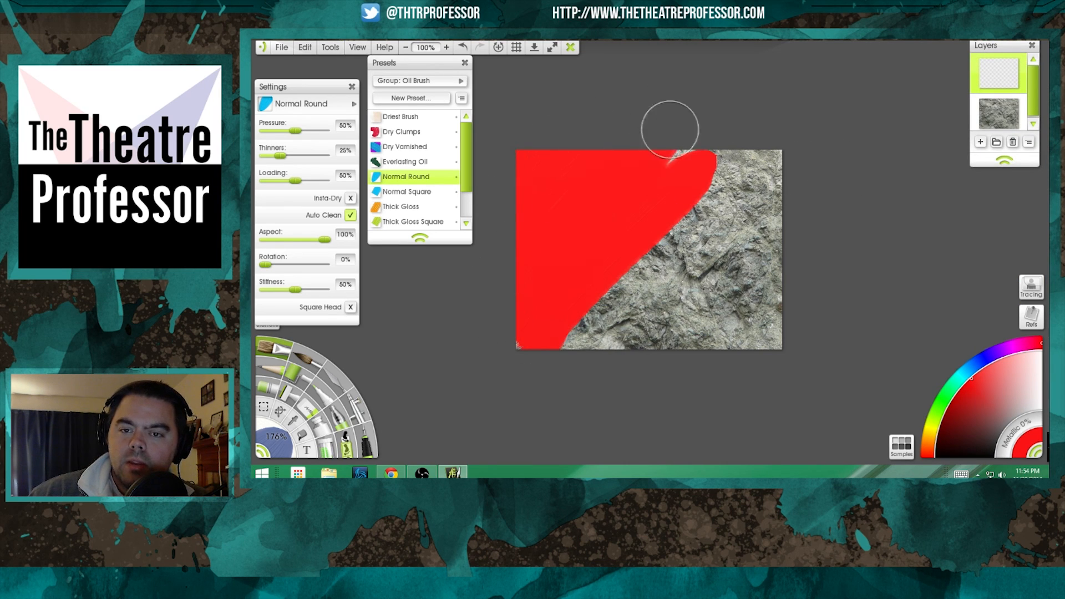
mouse_move(671, 118)
left_mouse_down()
mouse_move(587, 320)
mouse_move(613, 332)
left_mouse_up()
left_click_drag(751, 148, 630, 344)
left_click_drag(772, 133, 654, 309)
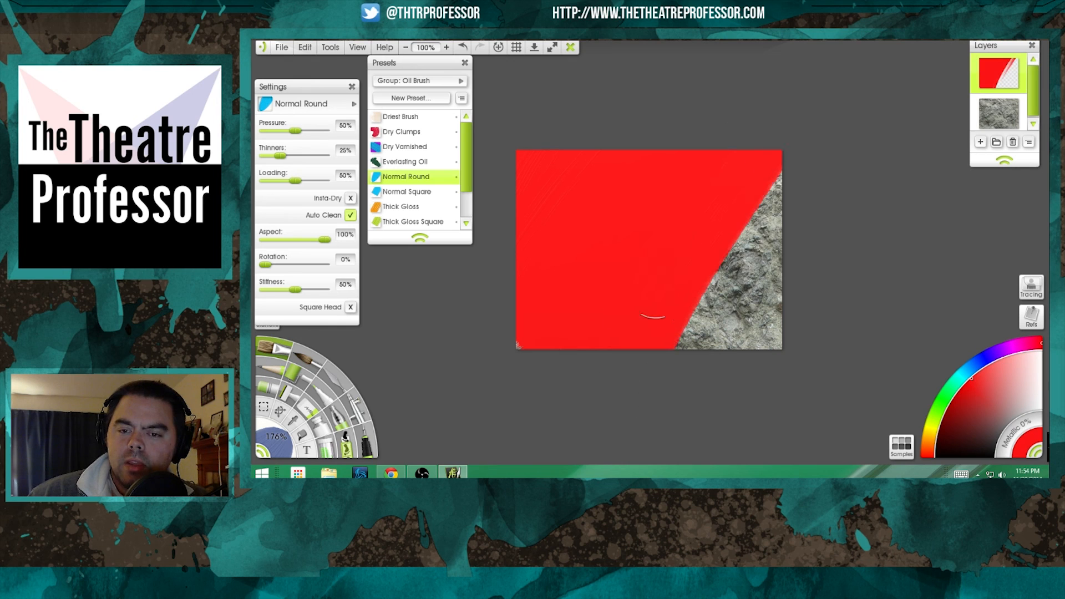
mouse_move(771, 172)
left_mouse_down()
mouse_move(756, 209)
mouse_move(766, 350)
left_mouse_up()
mouse_move(794, 285)
left_mouse_down()
mouse_move(812, 272)
mouse_move(767, 303)
left_mouse_up()
left_click_drag(511, 332, 530, 394)
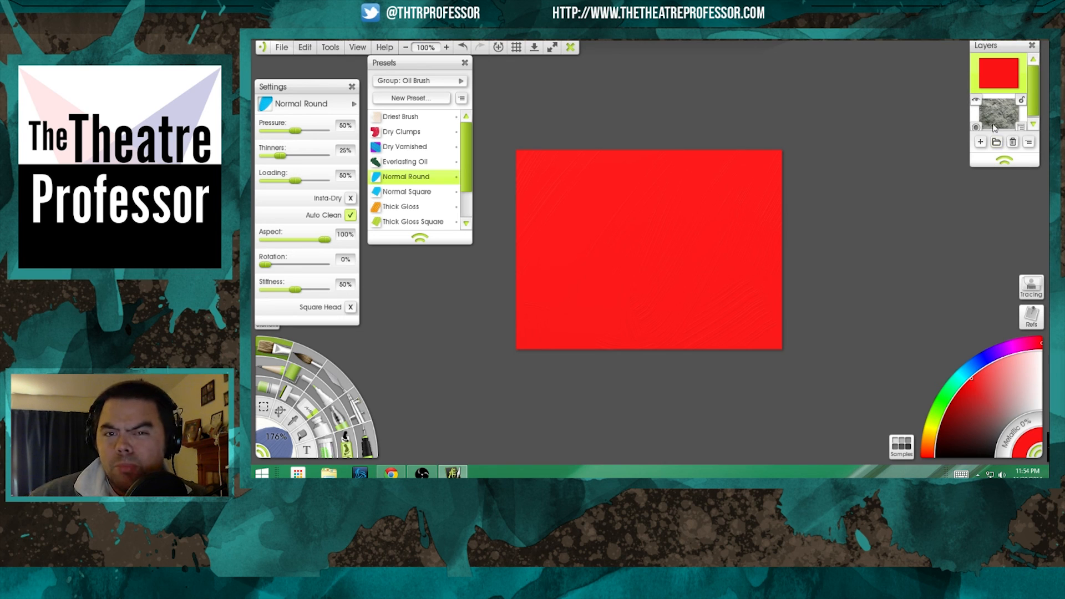
Try the Hue and Saturation blend modes on the red layer over the rock texture.
left_click(1028, 143)
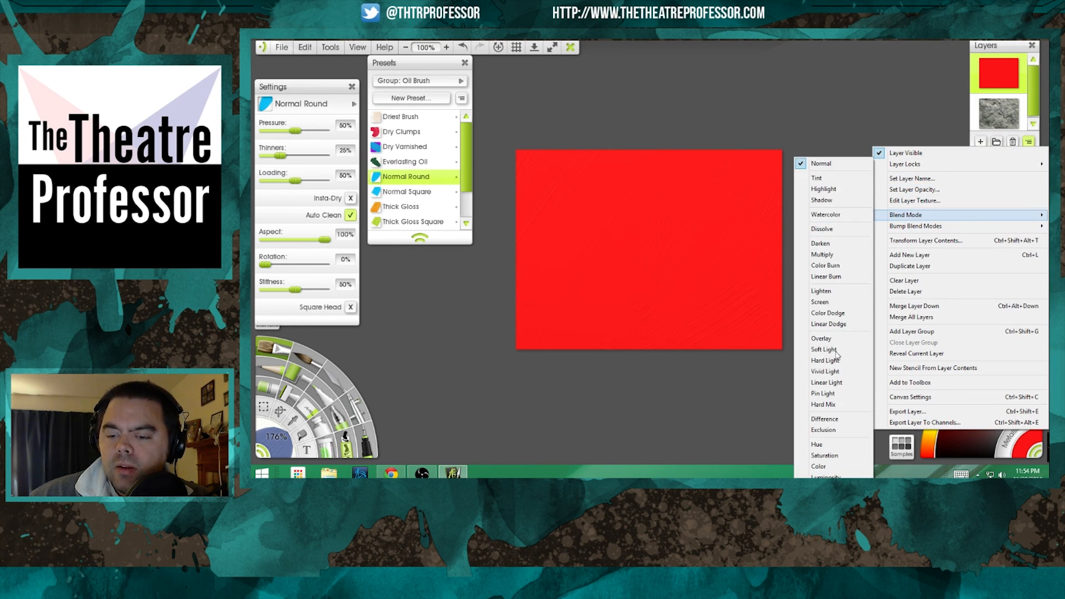
left_click(826, 443)
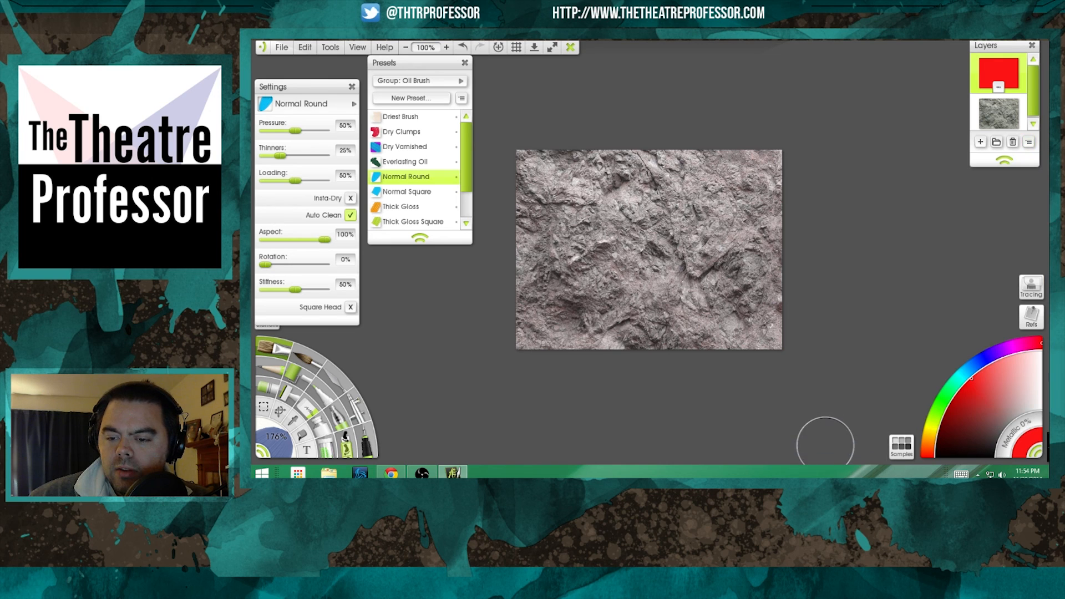
left_click(1028, 142)
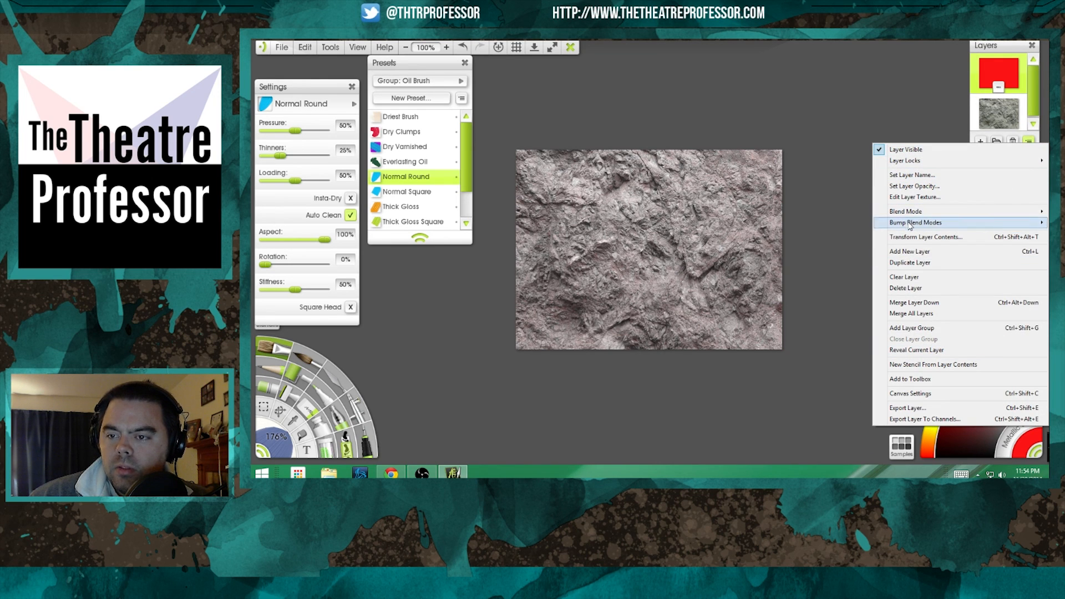
mouse_move(884, 214)
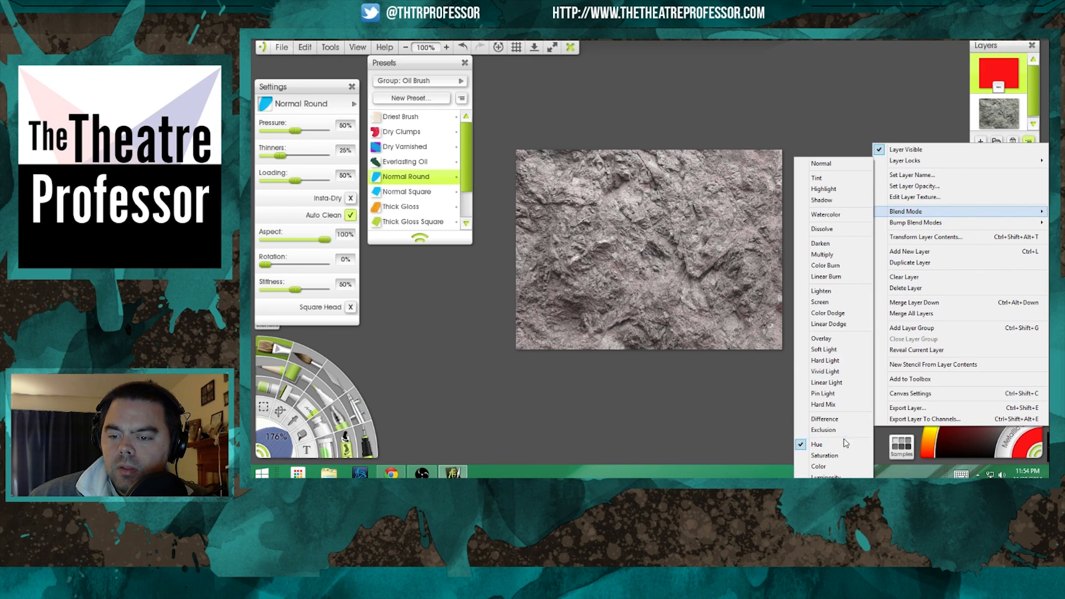
left_click(828, 455)
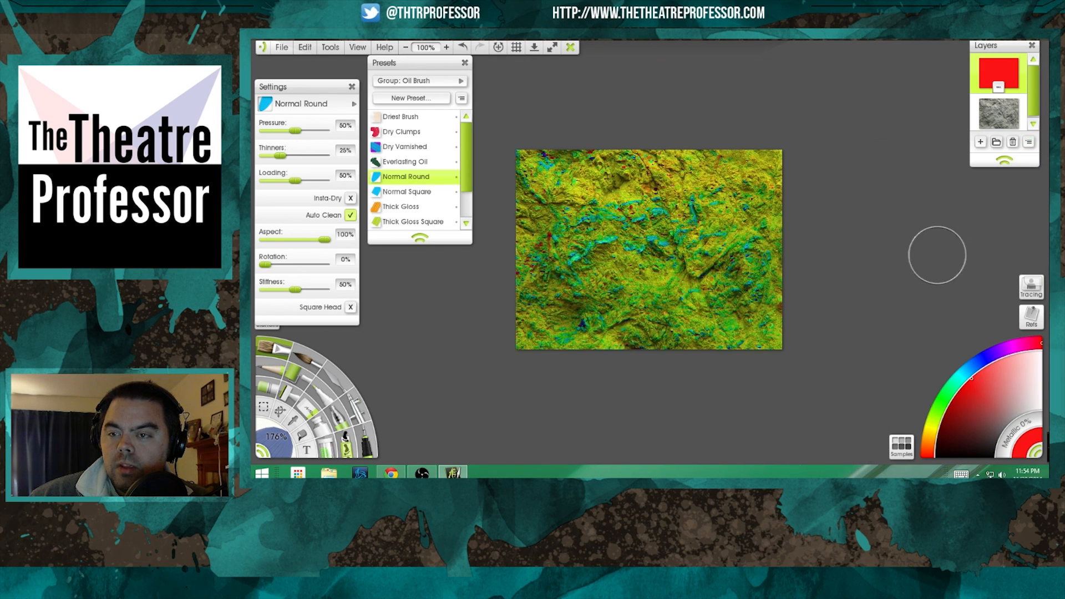
Switch the red layer's blend mode to Color, then to Luminosity.
left_click(1029, 142)
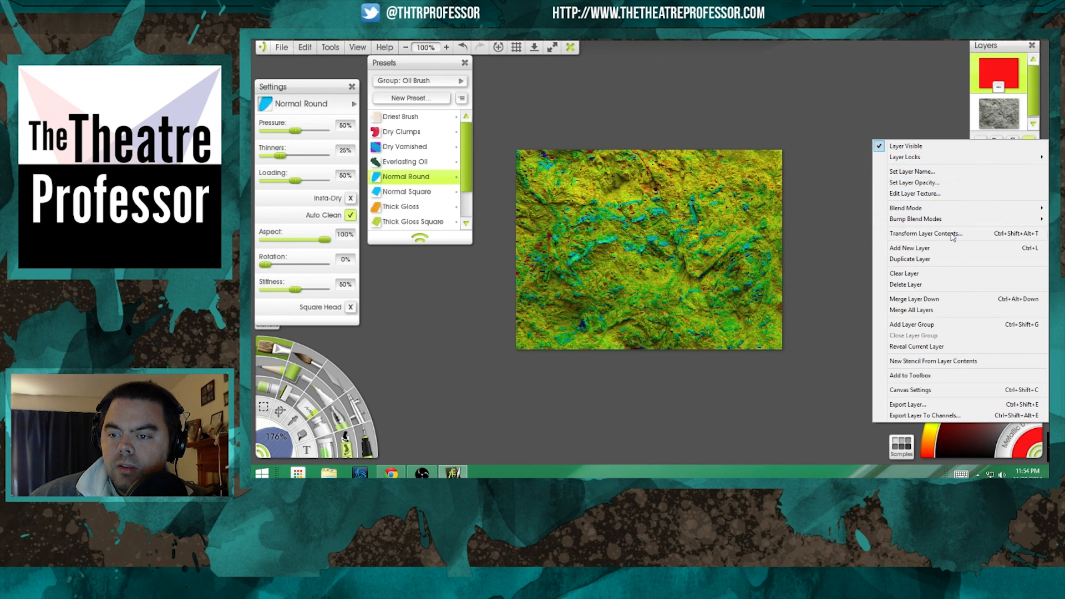
mouse_move(920, 214)
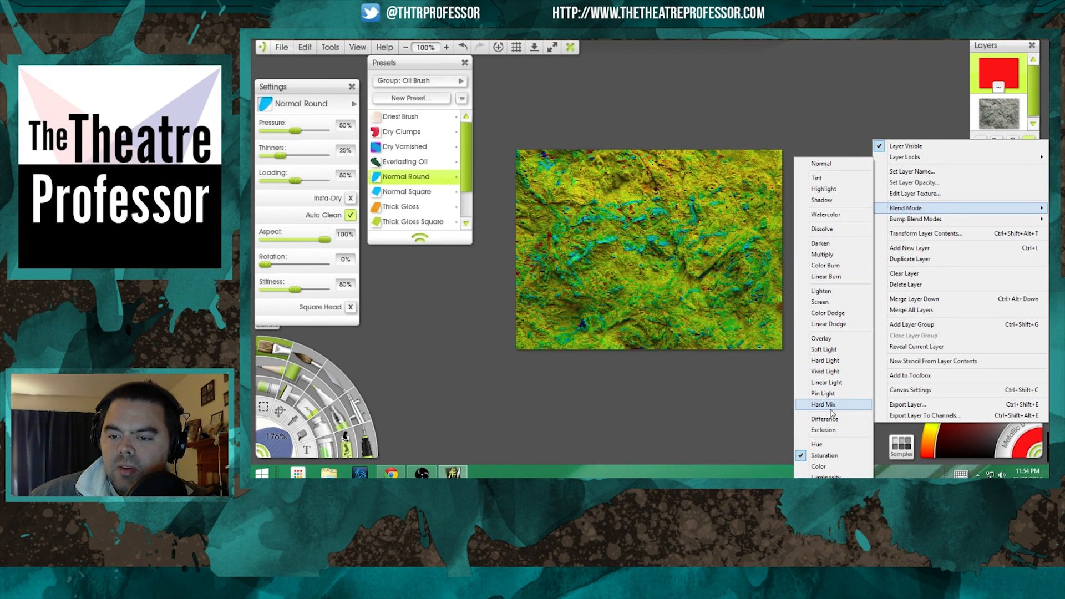
left_click(836, 466)
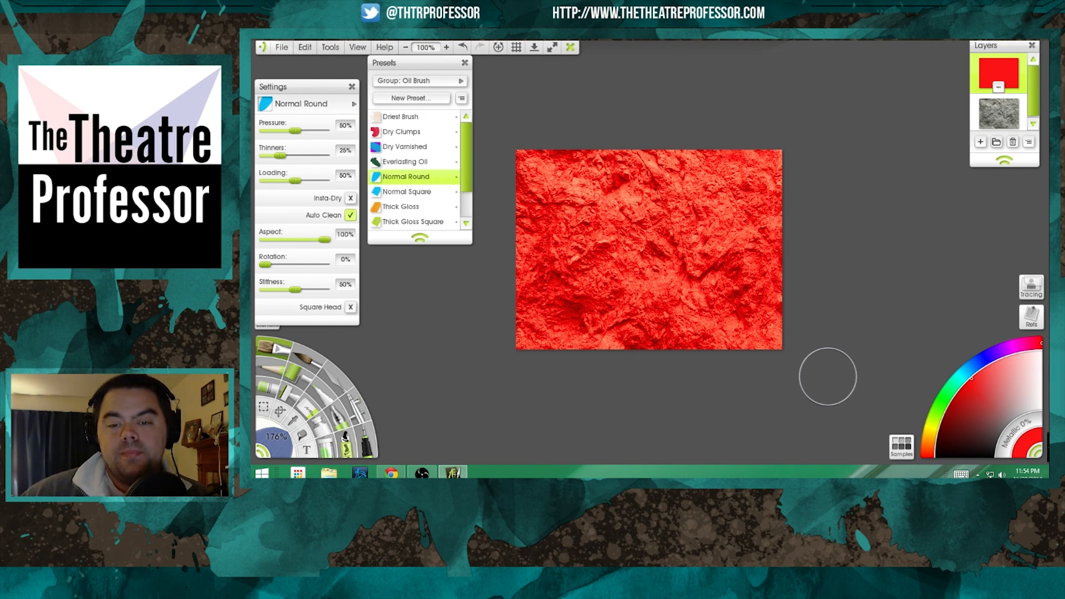
left_click(1030, 142)
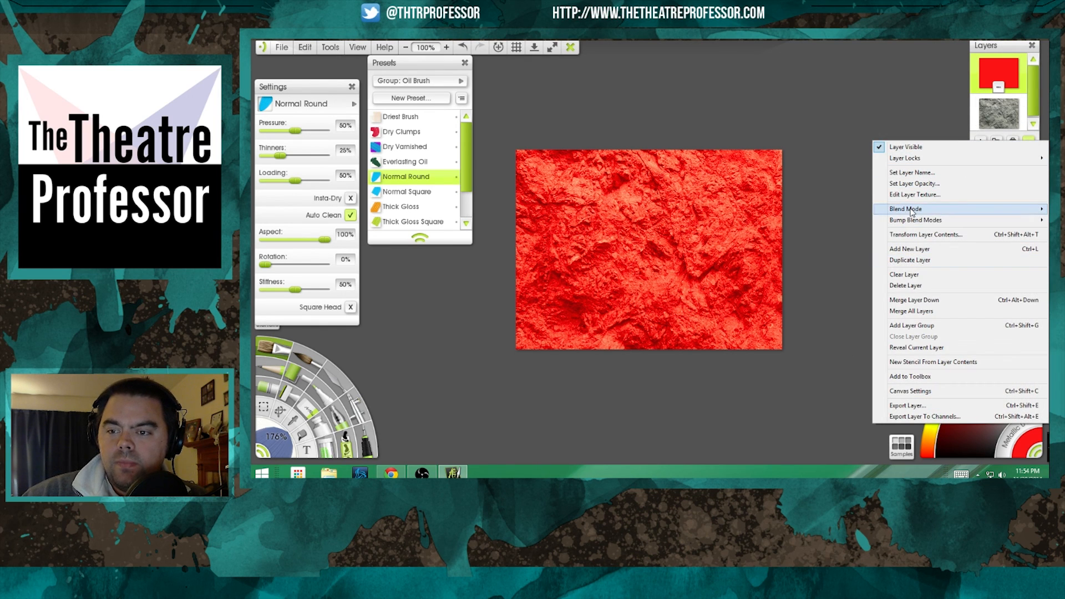
mouse_move(893, 212)
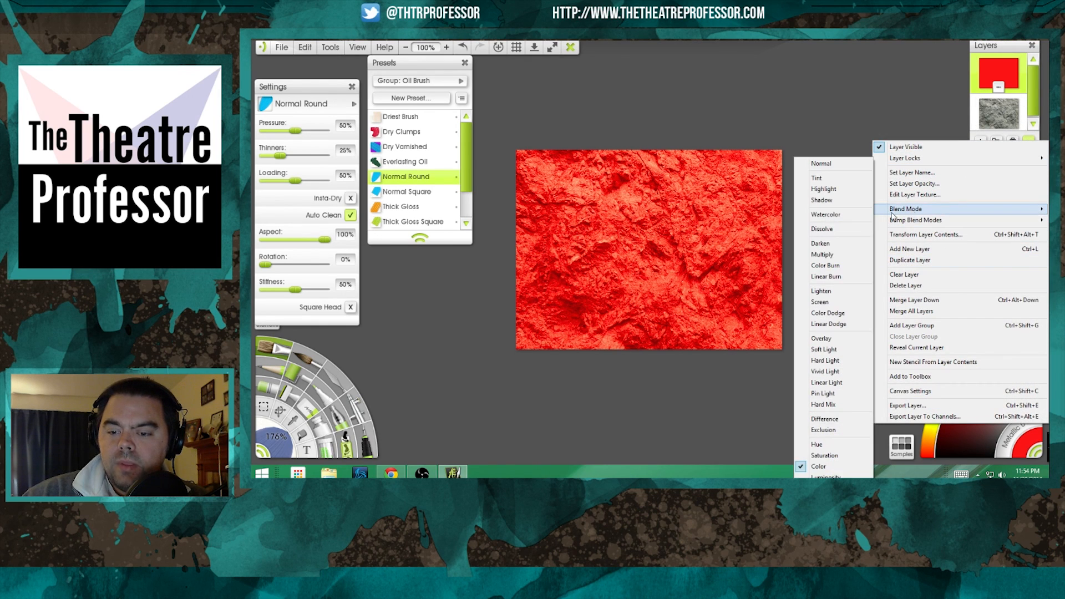
left_click(820, 476)
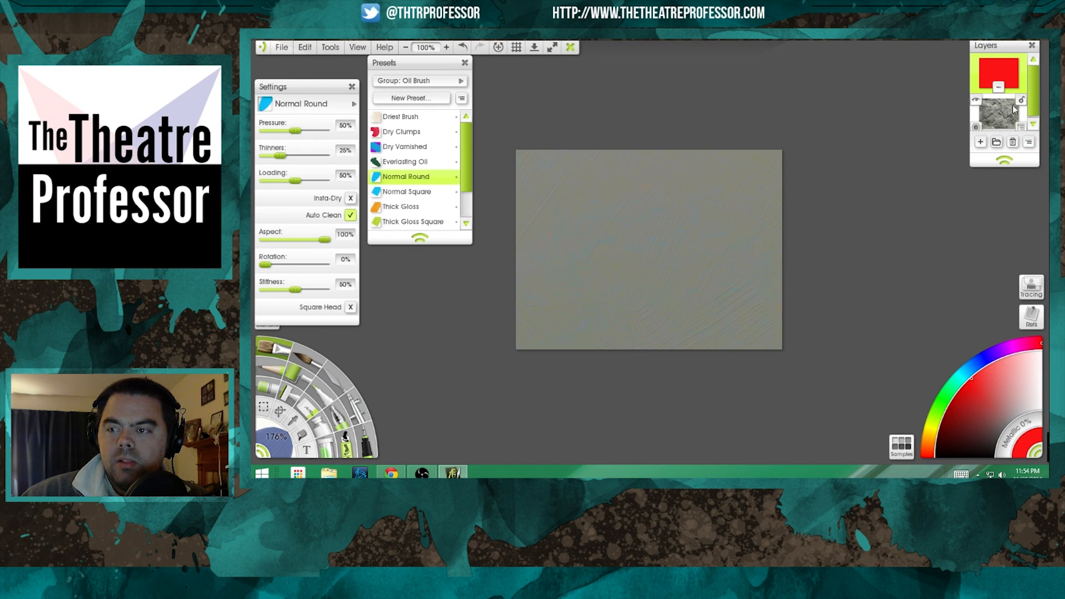
Change the red layer's blend mode so it tints the rock texture red while keeping the texture's light and dark detail.
left_click(1029, 142)
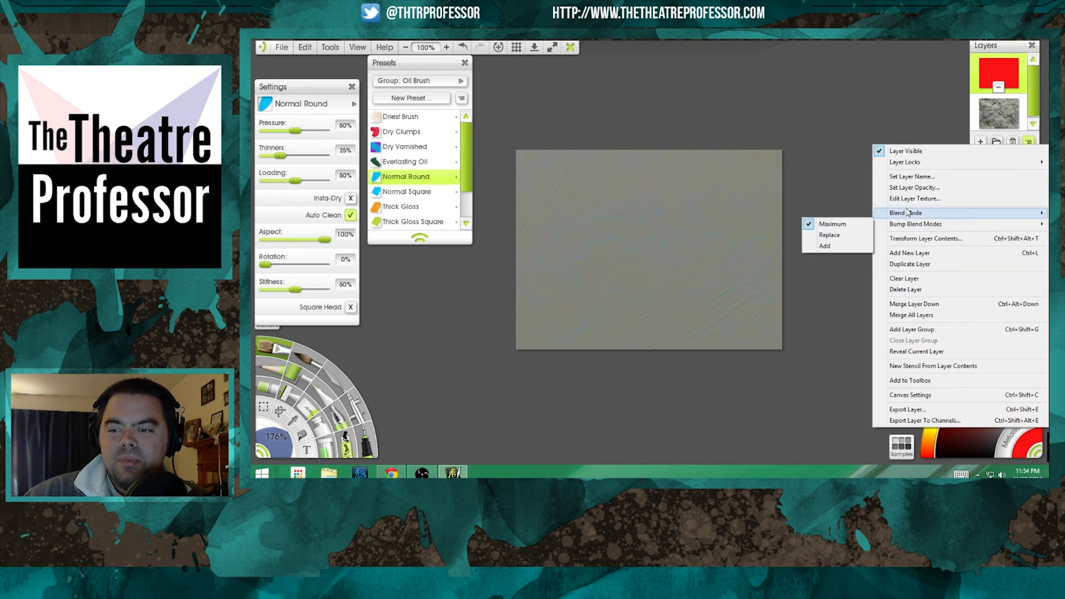
mouse_move(908, 213)
left_click(819, 467)
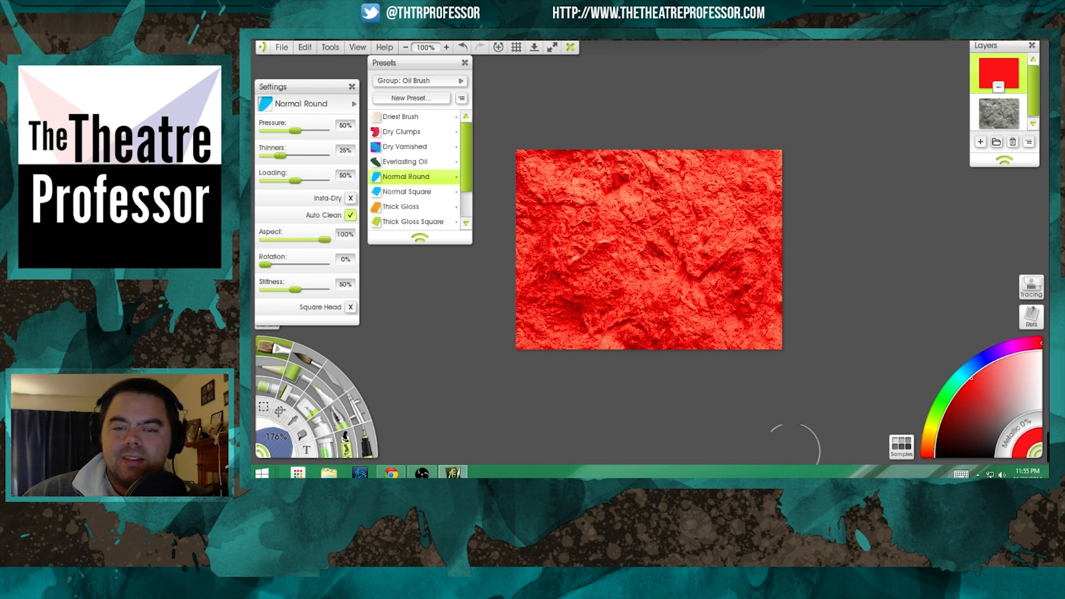
Try cropping the canvas to 400 px wide with the original aspect preserved, and undo the crop.
left_click(304, 48)
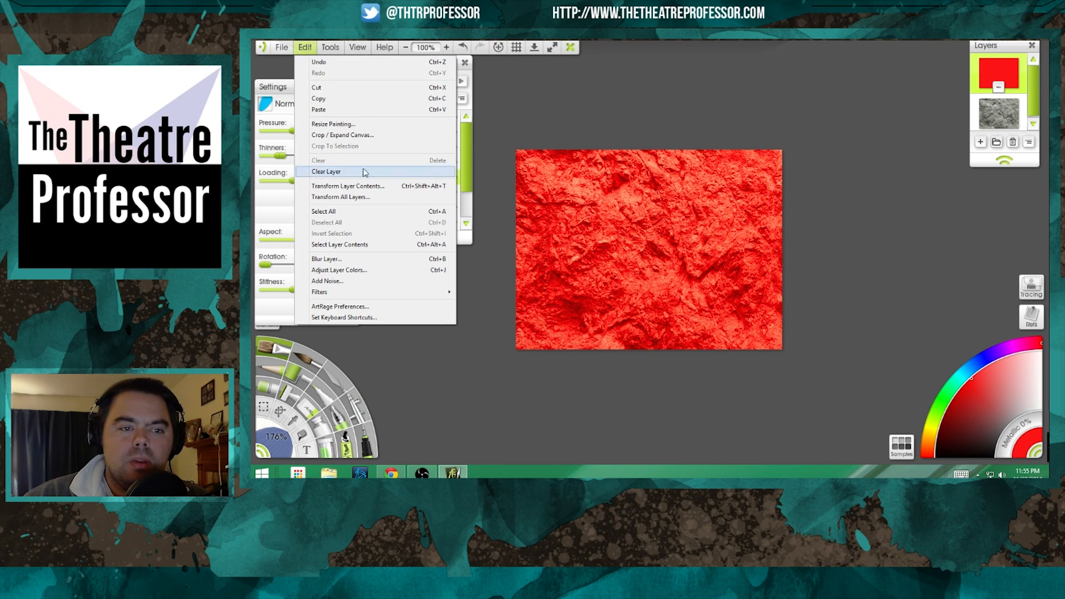
left_click(353, 135)
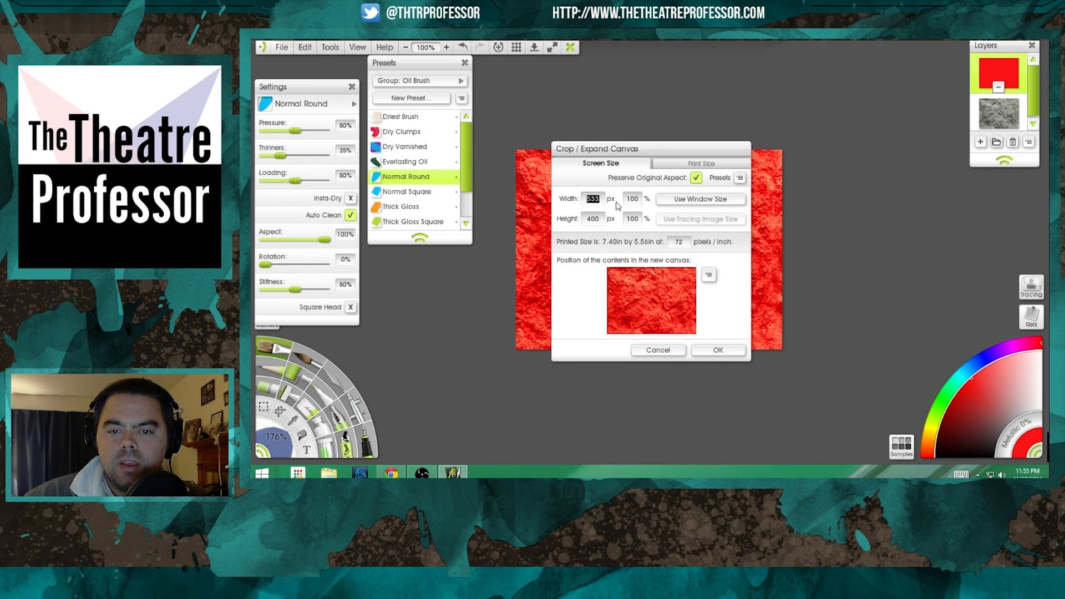
type("400")
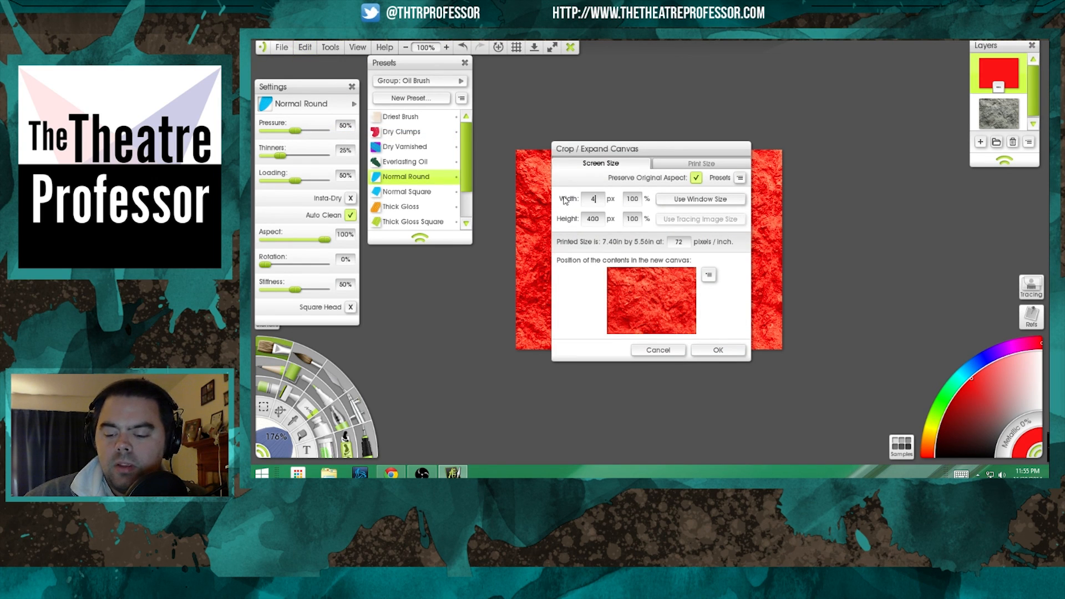
left_click(718, 349)
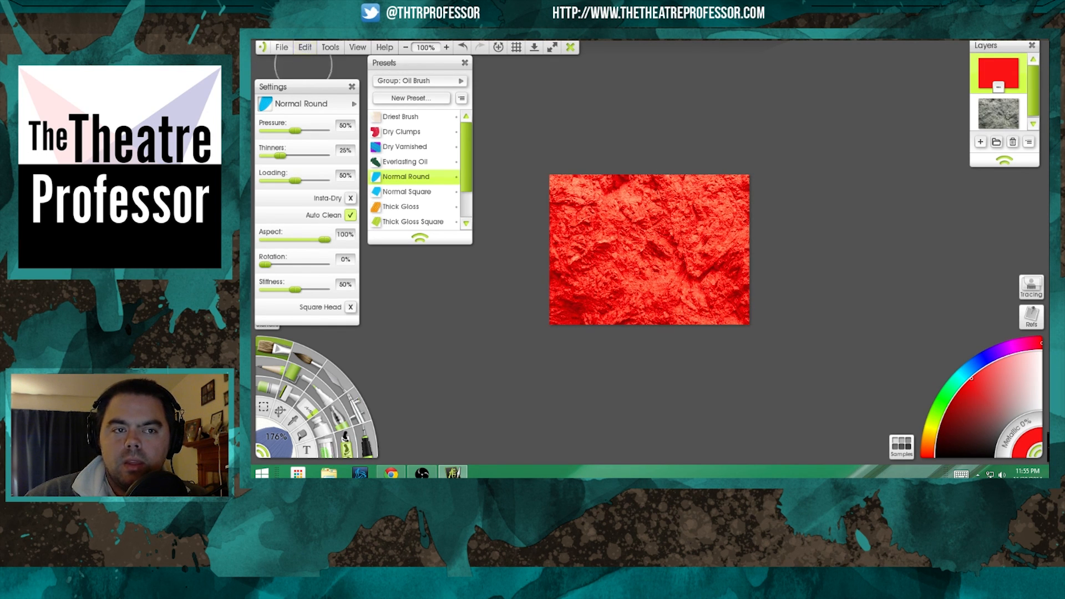
left_click(309, 47)
left_click(343, 135)
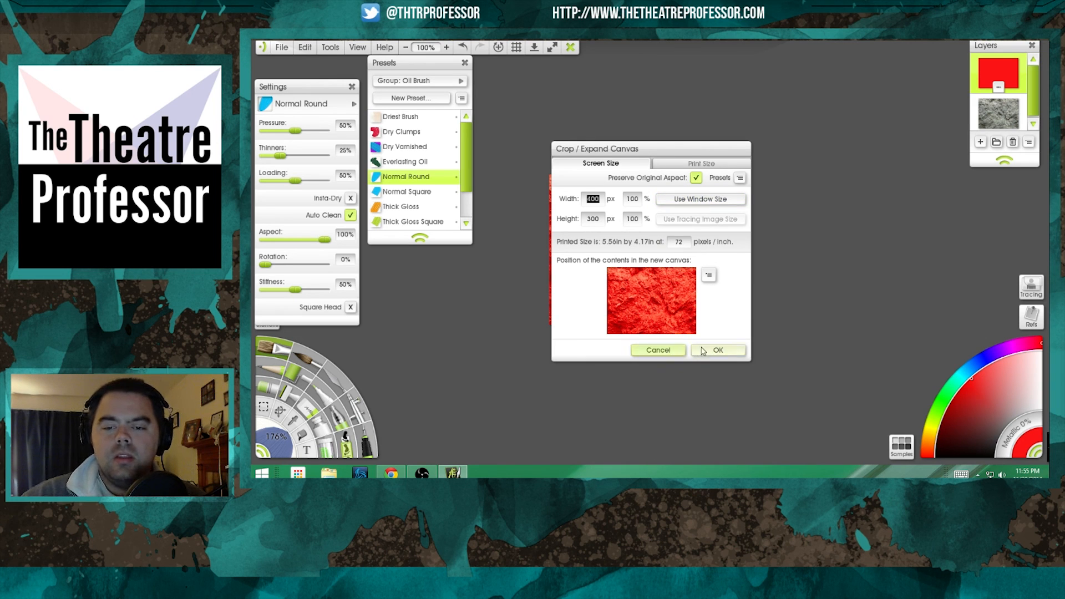
left_click(658, 350)
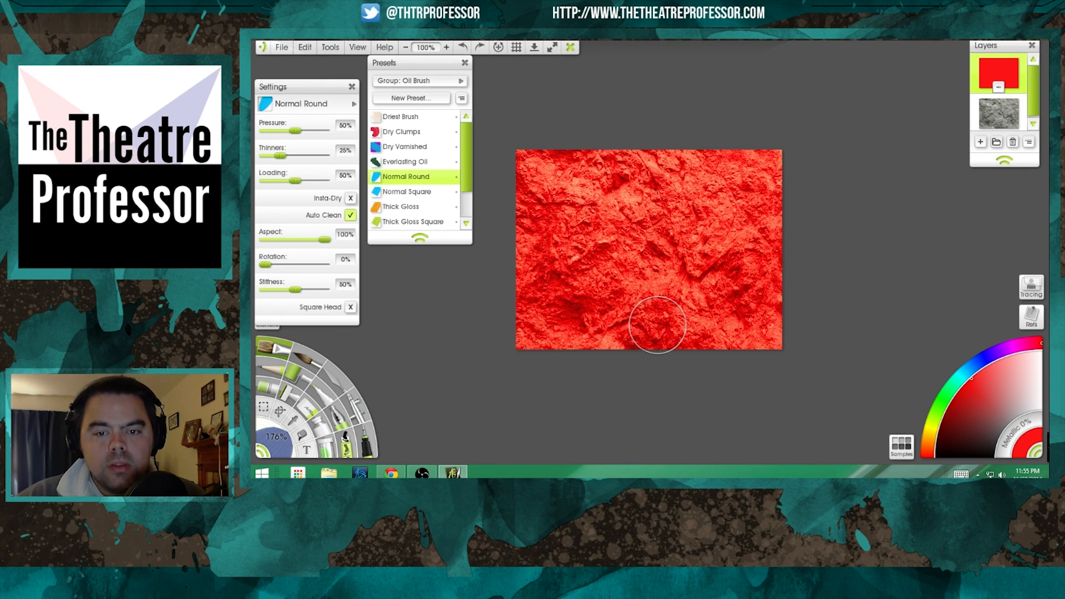
Crop the canvas to a 400 by 400 px square without preserving the original aspect.
left_click(305, 47)
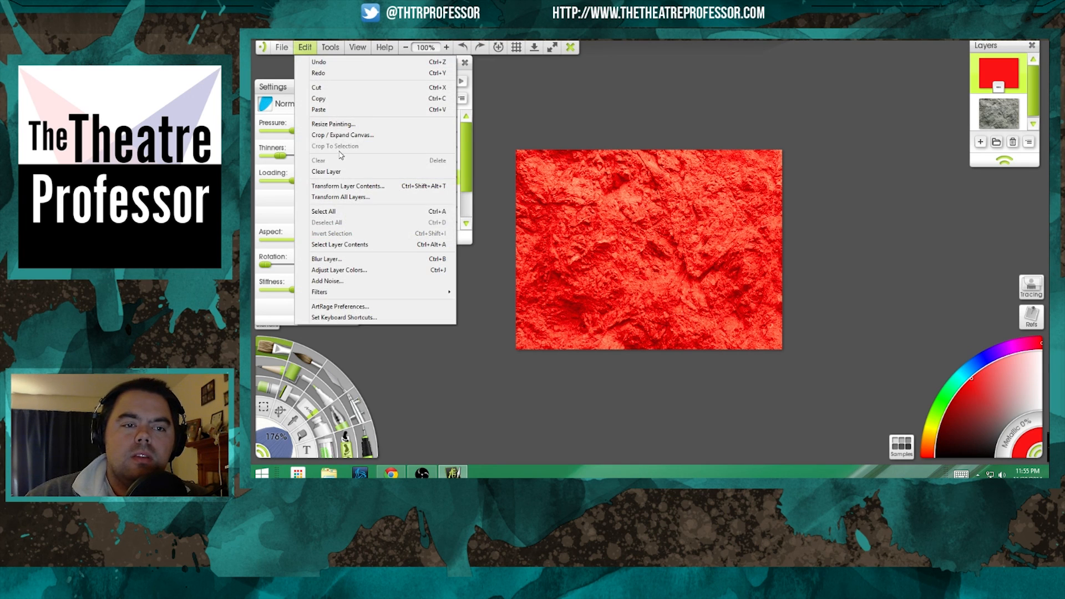
left_click(342, 135)
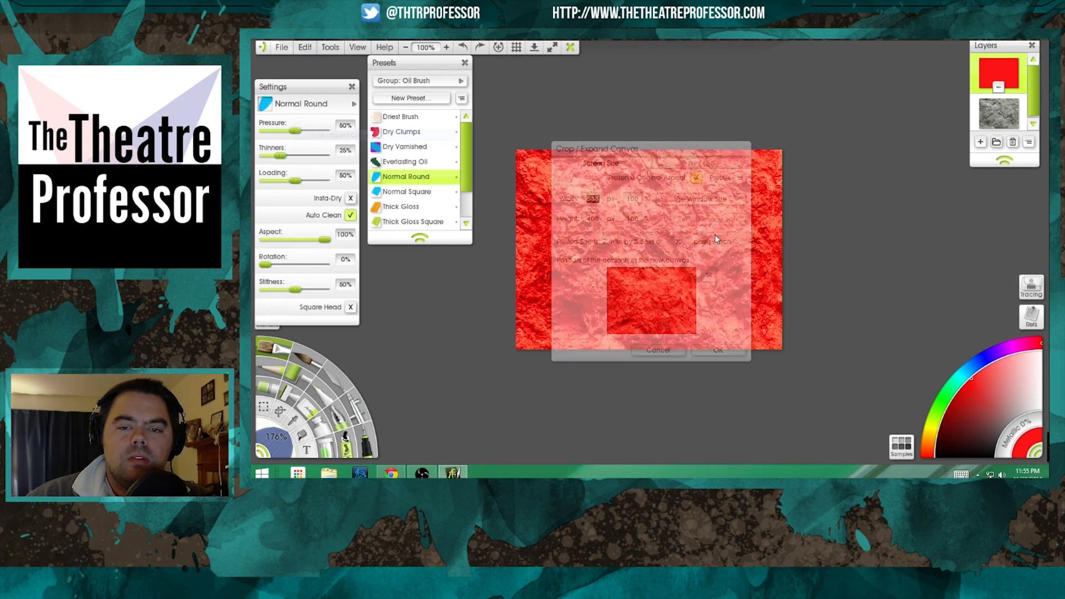
left_click(696, 178)
double_click(603, 204)
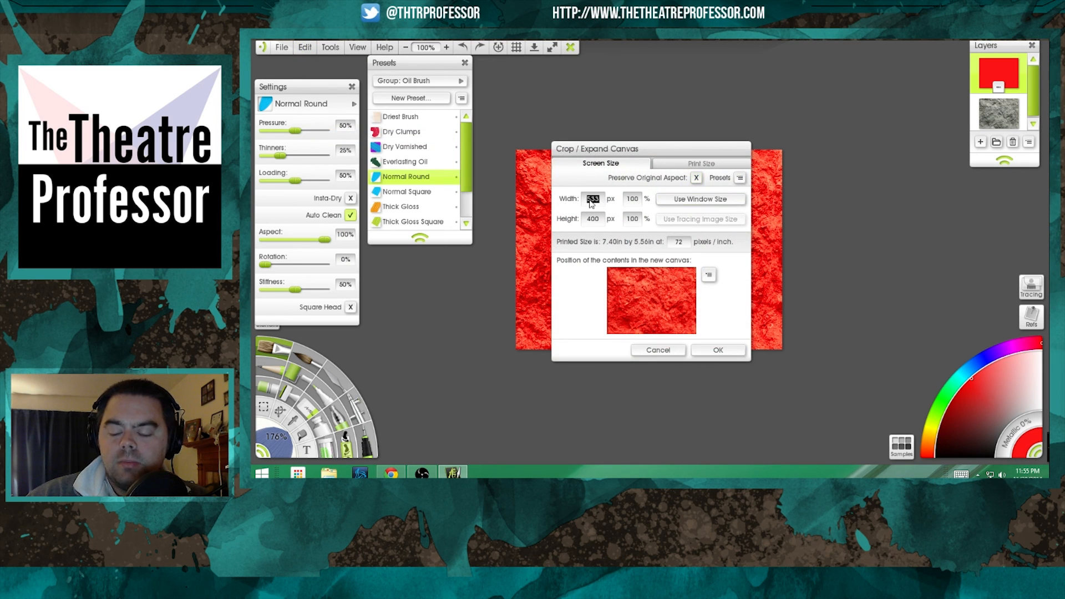
type("400")
left_click(718, 348)
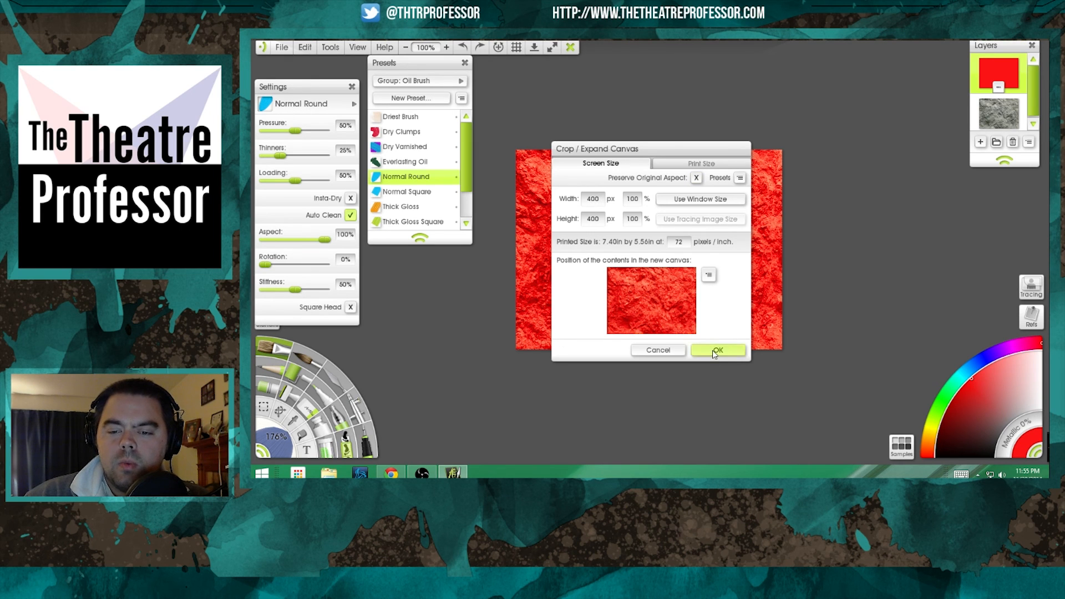
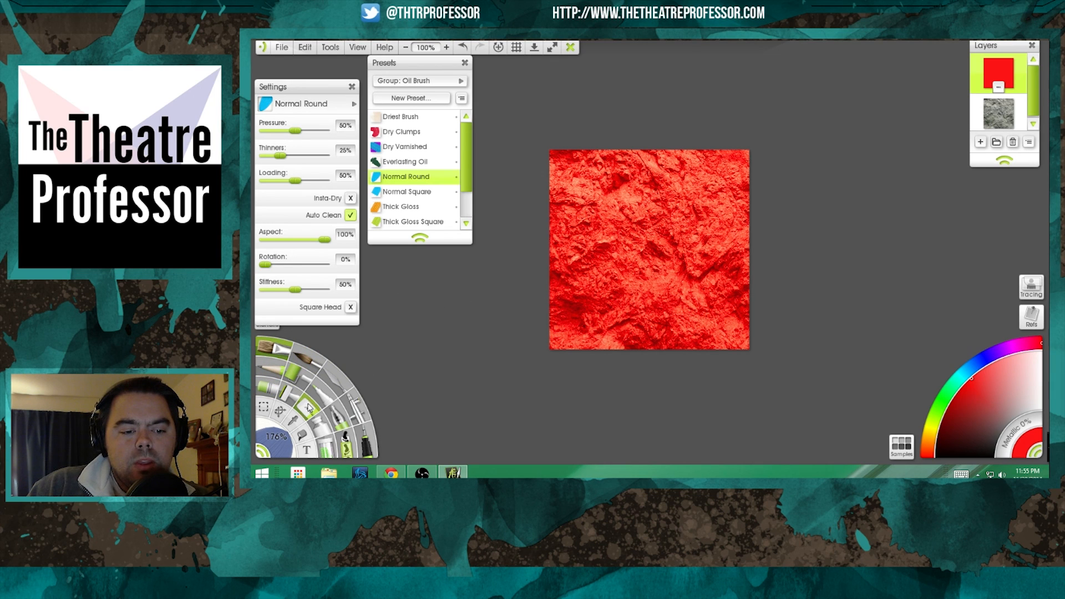
Make the rock texture layer active and set up the Soft Eraser preset with a size of 86%.
left_click(344, 395)
left_click(997, 112)
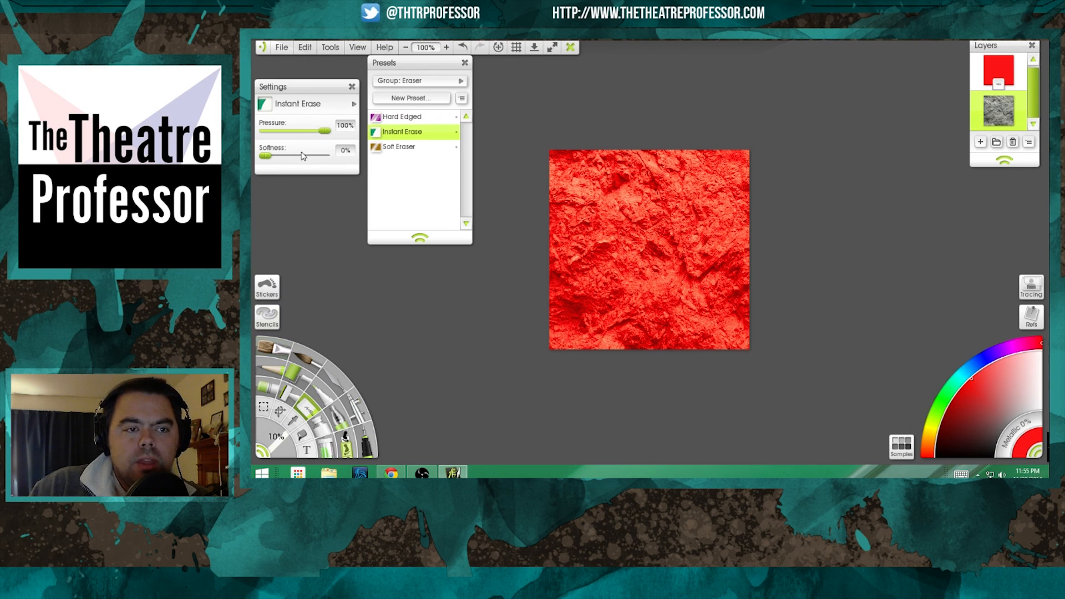
left_click(353, 105)
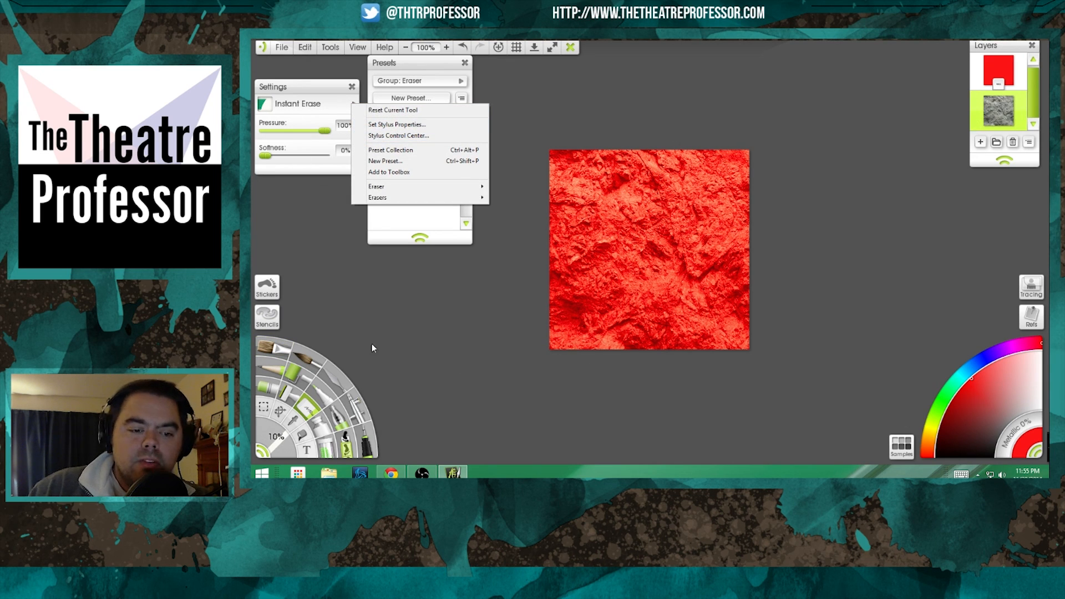
left_click(353, 405)
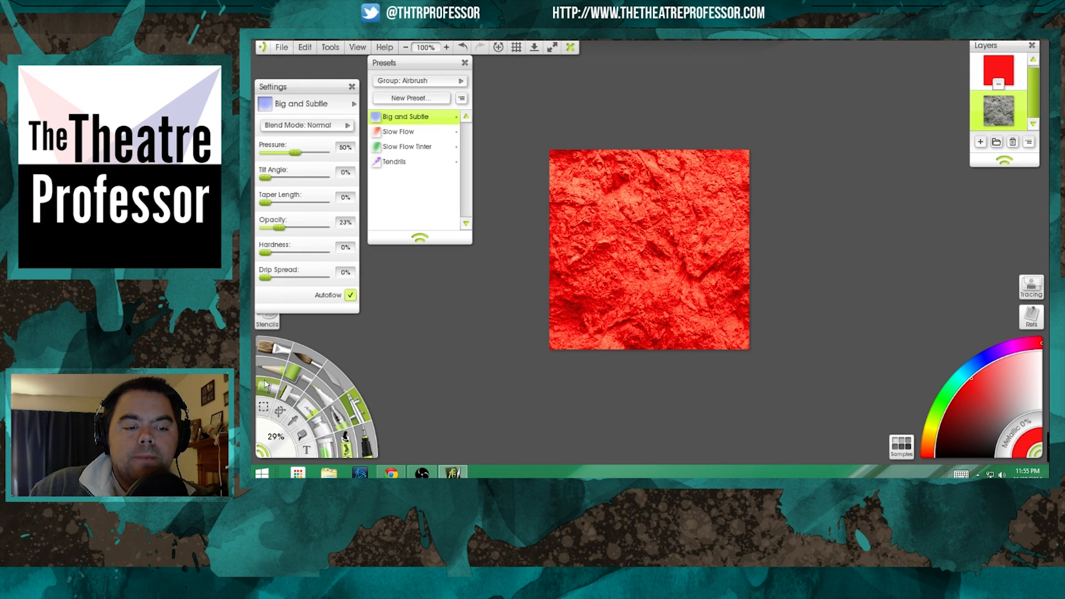
left_click(309, 408)
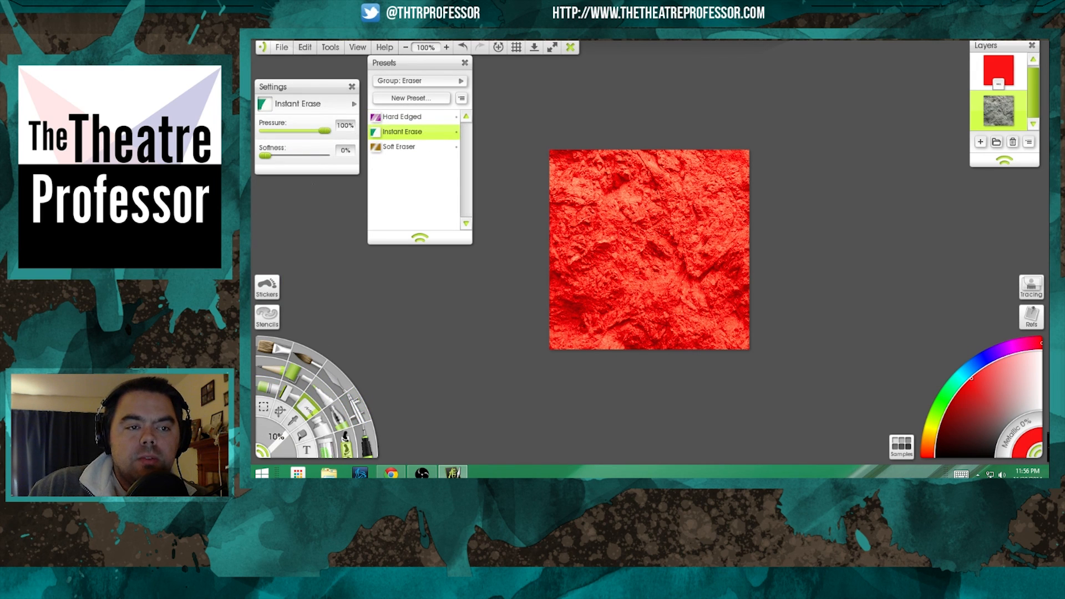
left_click(355, 105)
left_click(346, 101)
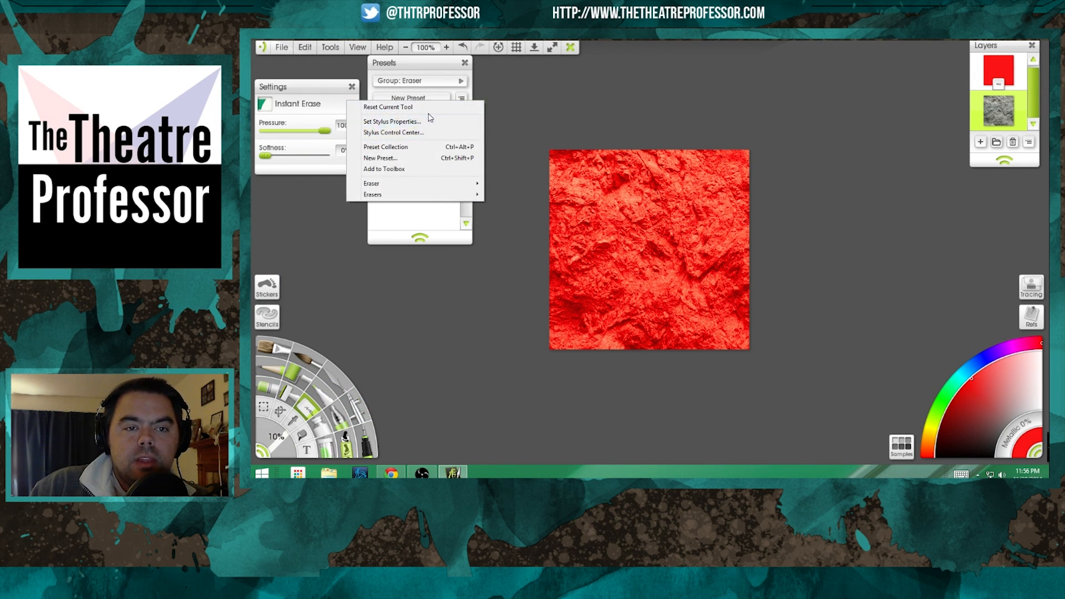
left_click(426, 216)
left_click(376, 148)
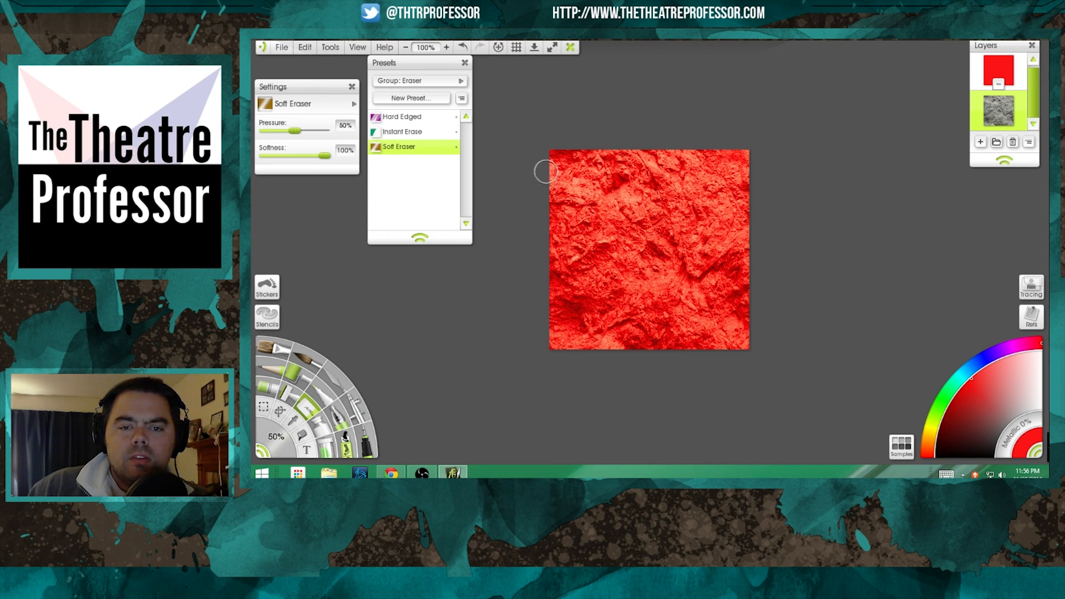
left_click_drag(543, 190, 555, 194)
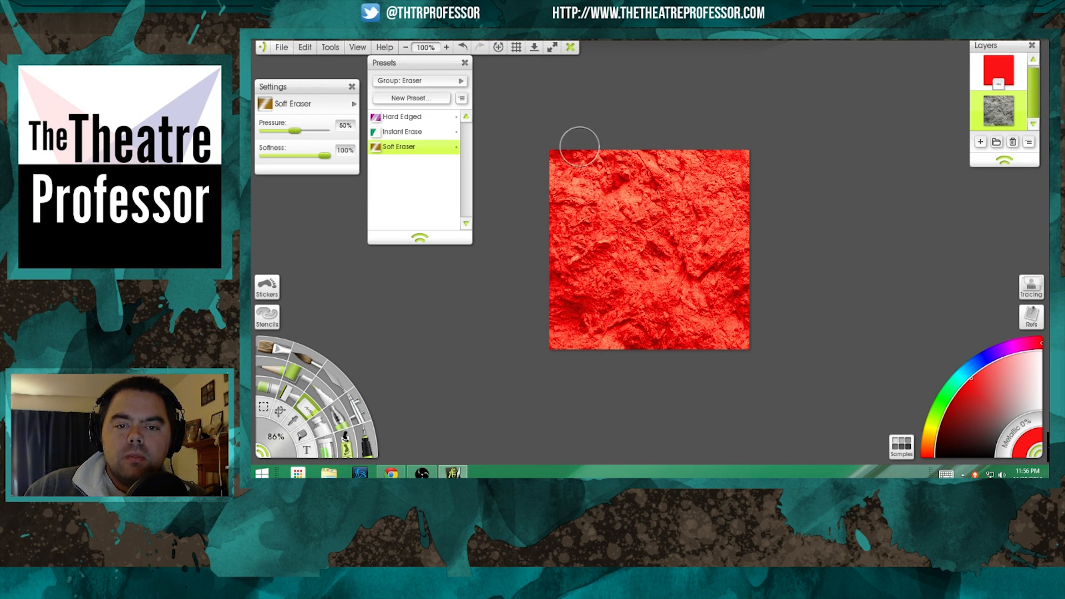
Try erasing the upper-left corner of the rock texture layer, and undo the stroke.
mouse_move(579, 147)
left_mouse_down()
mouse_move(539, 192)
mouse_move(536, 233)
mouse_move(550, 217)
mouse_move(549, 237)
mouse_move(553, 187)
mouse_move(591, 127)
mouse_move(550, 172)
mouse_move(619, 131)
left_mouse_up()
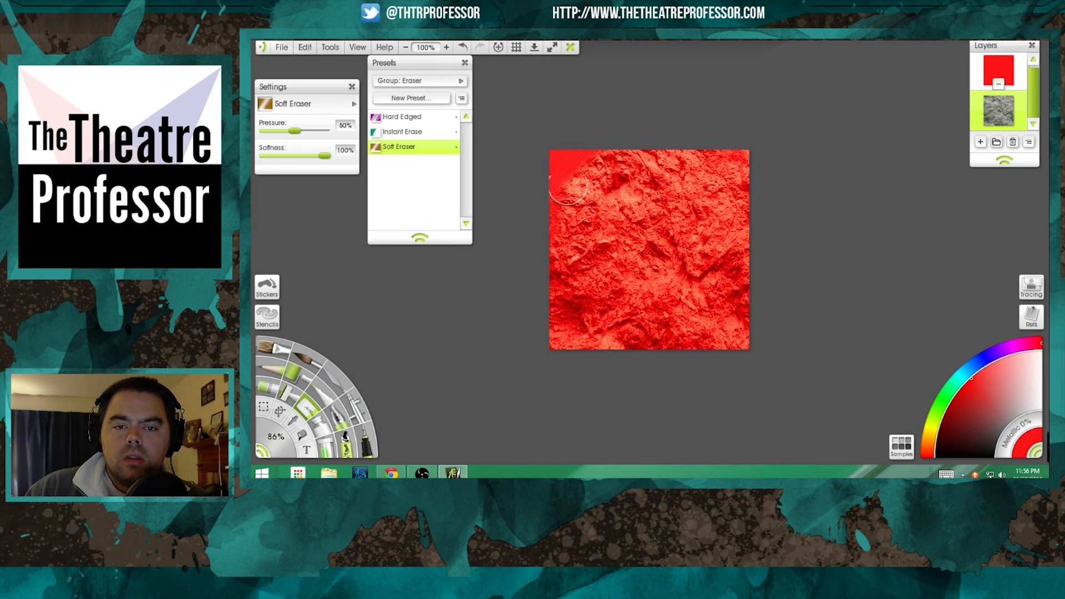
key("ctrl+z")
Merge the red layer down into the rock texture layer.
mouse_move(1026, 115)
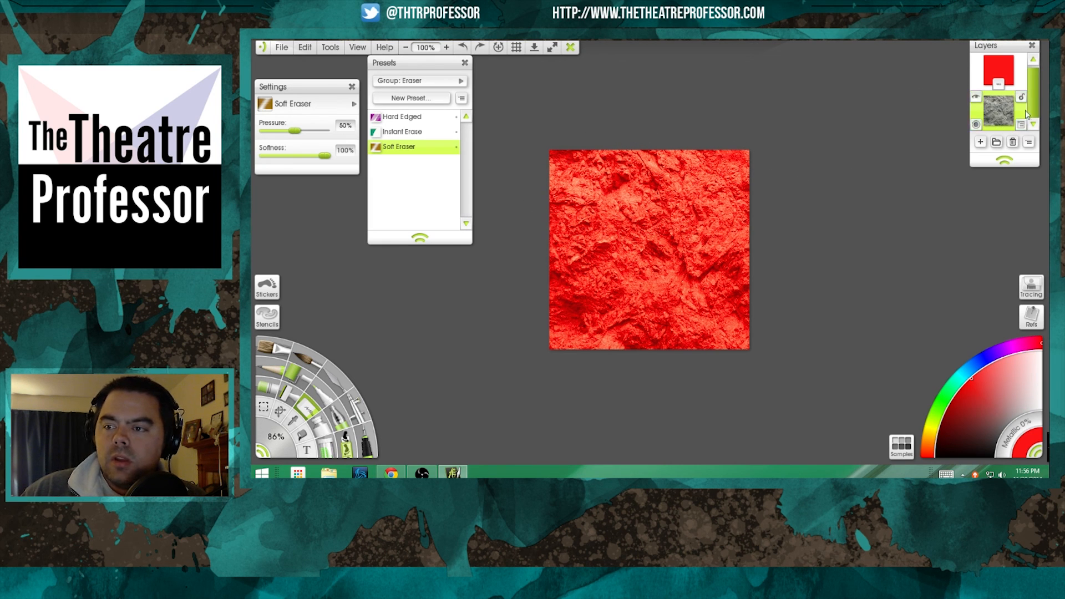
right_click(1024, 81)
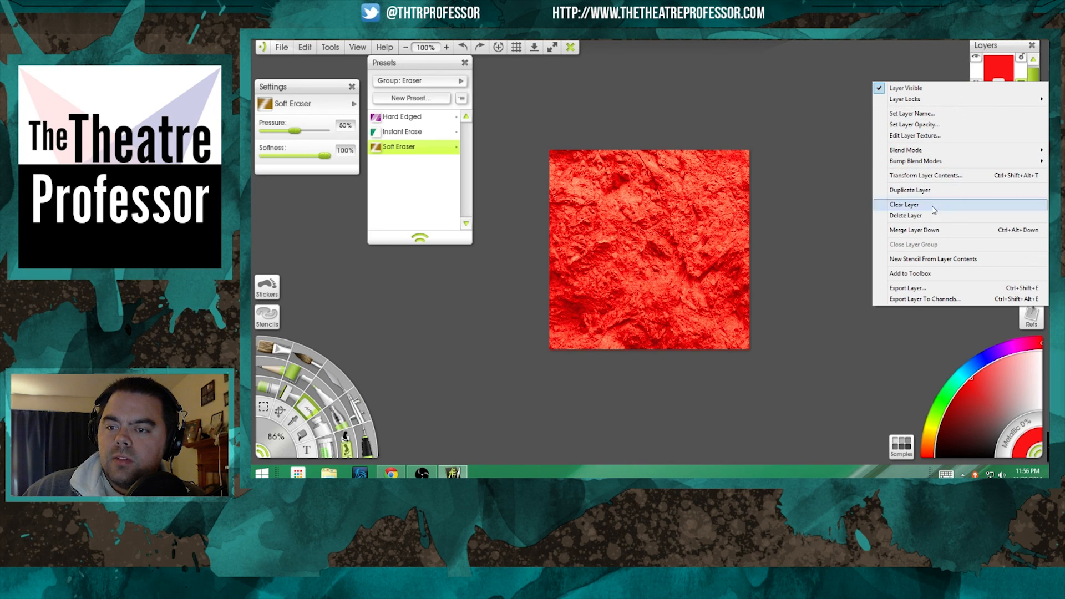
left_click(926, 230)
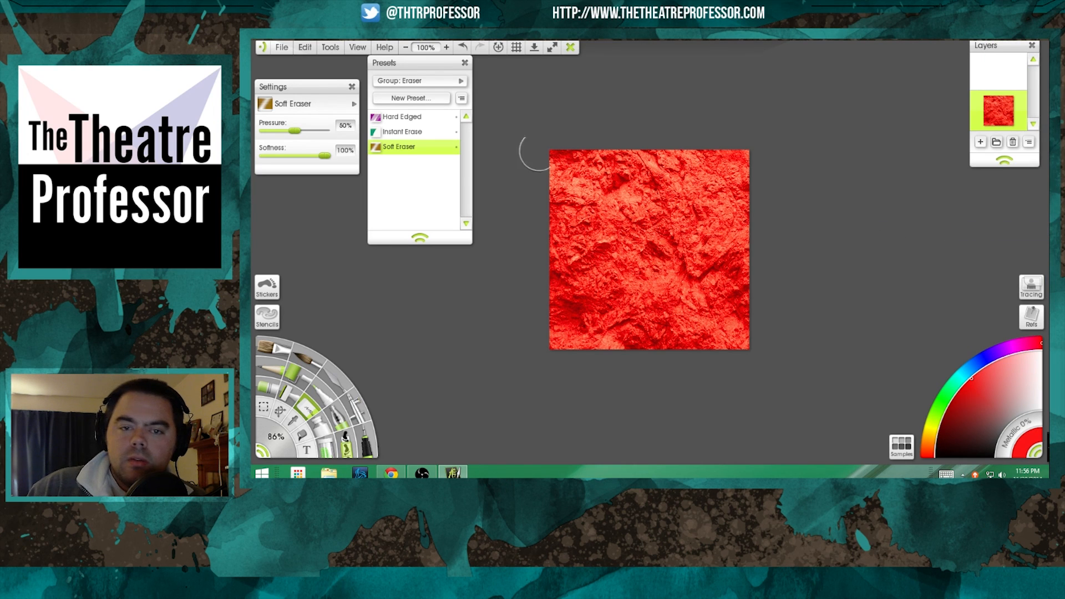
Erase the merged texture's edges into a soft round patch with a 225% eraser, softening the right edge at 23% pressure.
mouse_move(547, 166)
left_mouse_down()
mouse_move(558, 156)
mouse_move(532, 171)
left_mouse_up()
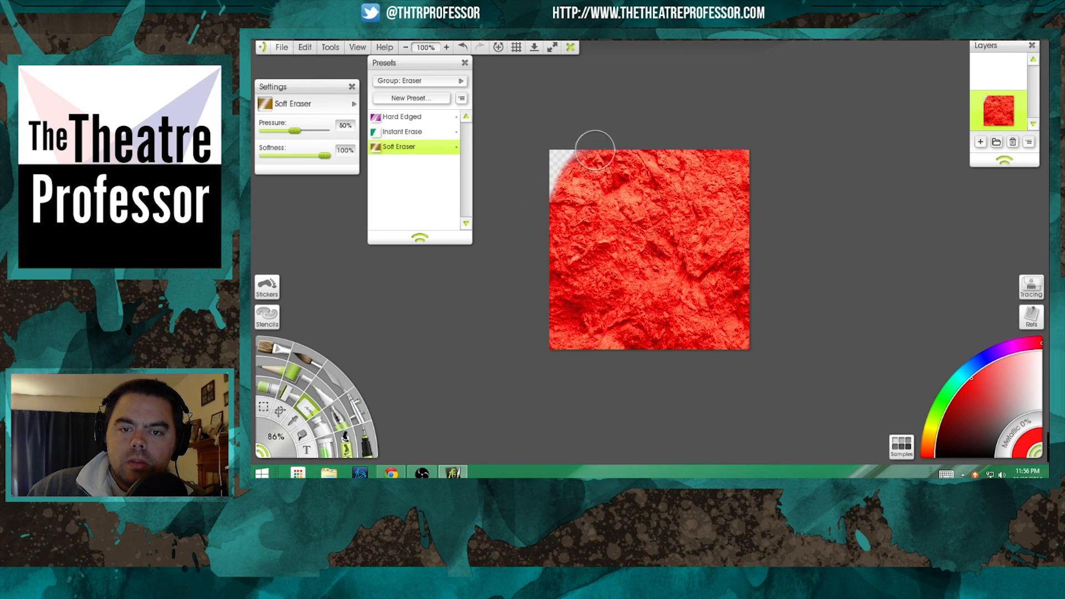
key("ctrl+z")
mouse_move(501, 173)
left_mouse_down()
mouse_move(648, 183)
mouse_move(535, 137)
mouse_move(561, 127)
mouse_move(513, 185)
mouse_move(570, 113)
mouse_move(514, 189)
mouse_move(630, 98)
mouse_move(546, 159)
mouse_move(559, 166)
mouse_move(597, 127)
mouse_move(542, 171)
mouse_move(644, 121)
mouse_move(571, 163)
mouse_move(552, 236)
mouse_move(583, 144)
mouse_move(656, 106)
mouse_move(569, 173)
mouse_move(561, 256)
mouse_move(602, 133)
mouse_move(626, 144)
mouse_move(563, 202)
mouse_move(557, 290)
mouse_move(535, 258)
mouse_move(587, 157)
mouse_move(540, 284)
mouse_move(578, 338)
mouse_move(526, 256)
mouse_move(546, 256)
mouse_move(563, 321)
mouse_move(533, 313)
mouse_move(584, 373)
mouse_move(566, 349)
mouse_move(634, 379)
mouse_move(573, 339)
mouse_move(642, 359)
mouse_move(574, 340)
mouse_move(610, 343)
mouse_move(537, 281)
mouse_move(572, 172)
mouse_move(555, 185)
mouse_move(670, 116)
mouse_move(565, 160)
mouse_move(665, 134)
mouse_move(593, 143)
mouse_move(718, 128)
mouse_move(594, 142)
mouse_move(716, 132)
mouse_move(599, 139)
mouse_move(740, 134)
mouse_move(681, 133)
mouse_move(765, 157)
mouse_move(721, 158)
mouse_move(768, 207)
mouse_move(740, 154)
mouse_move(770, 283)
mouse_move(748, 191)
mouse_move(755, 305)
mouse_move(749, 231)
mouse_move(736, 357)
mouse_move(777, 219)
mouse_move(735, 315)
mouse_move(698, 357)
mouse_move(771, 280)
mouse_move(637, 372)
mouse_move(736, 320)
mouse_move(603, 352)
mouse_move(735, 319)
mouse_move(771, 291)
left_mouse_up()
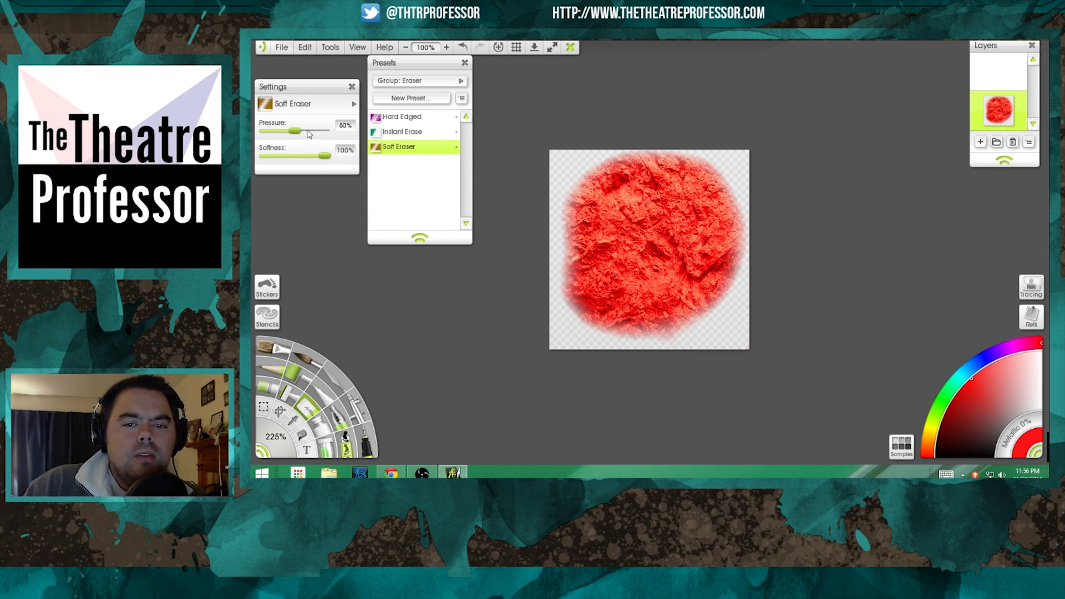
left_click_drag(299, 134, 279, 132)
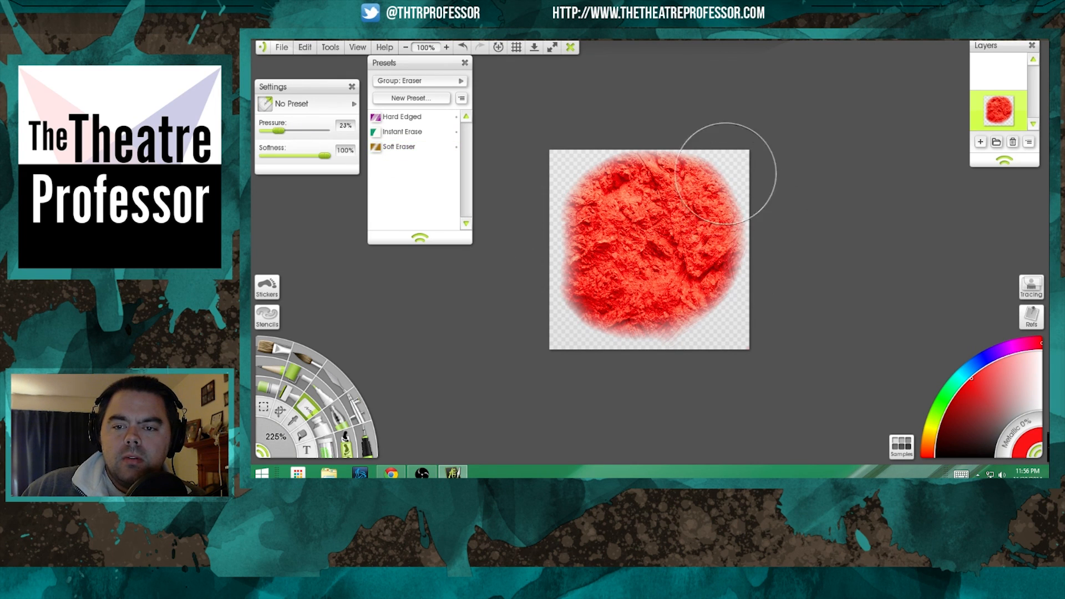
mouse_move(728, 173)
left_mouse_down()
mouse_move(728, 285)
mouse_move(738, 191)
mouse_move(720, 222)
left_mouse_up()
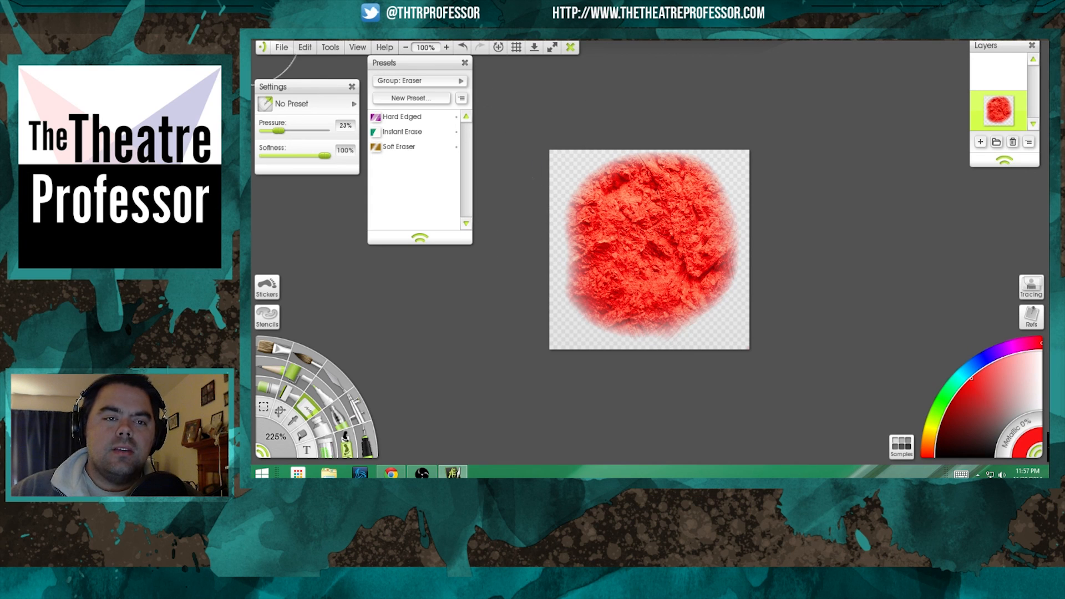
Export the image to the Desktop as a PNG named "Second Brush".
left_click(278, 47)
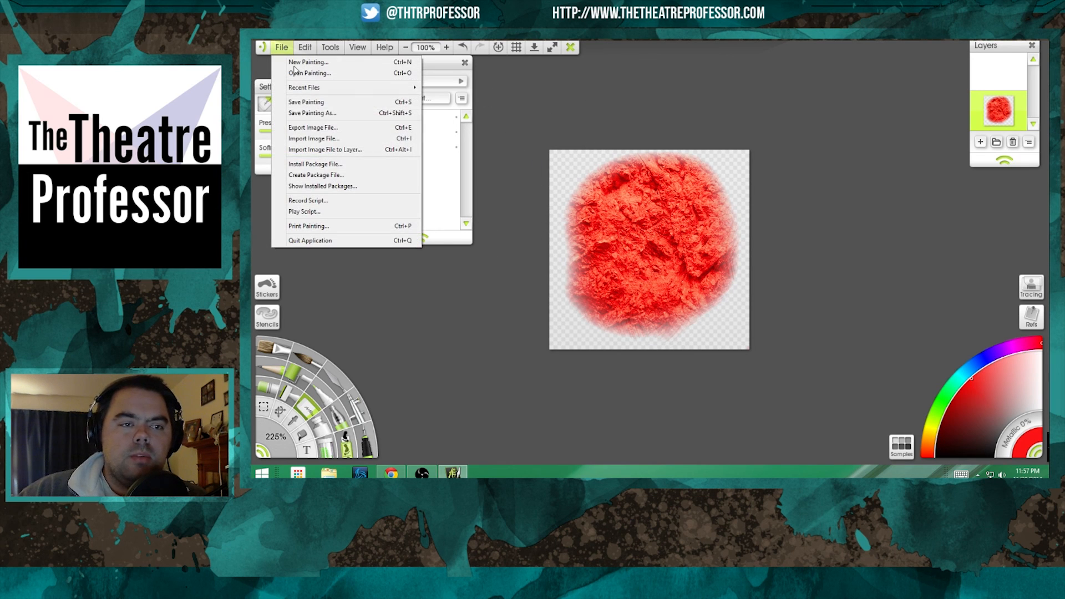
left_click(302, 126)
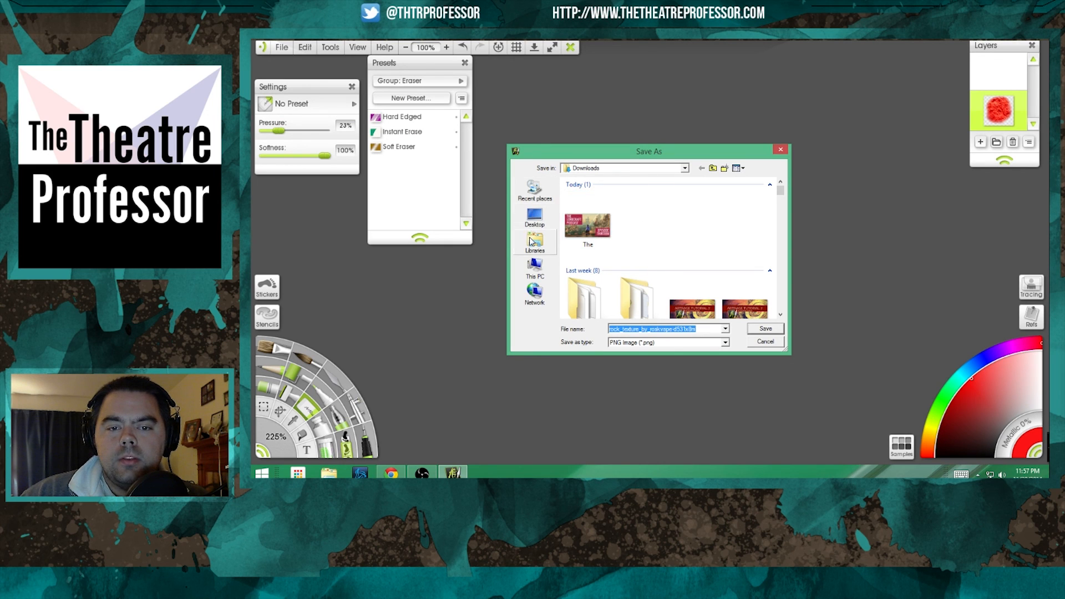
left_click(534, 216)
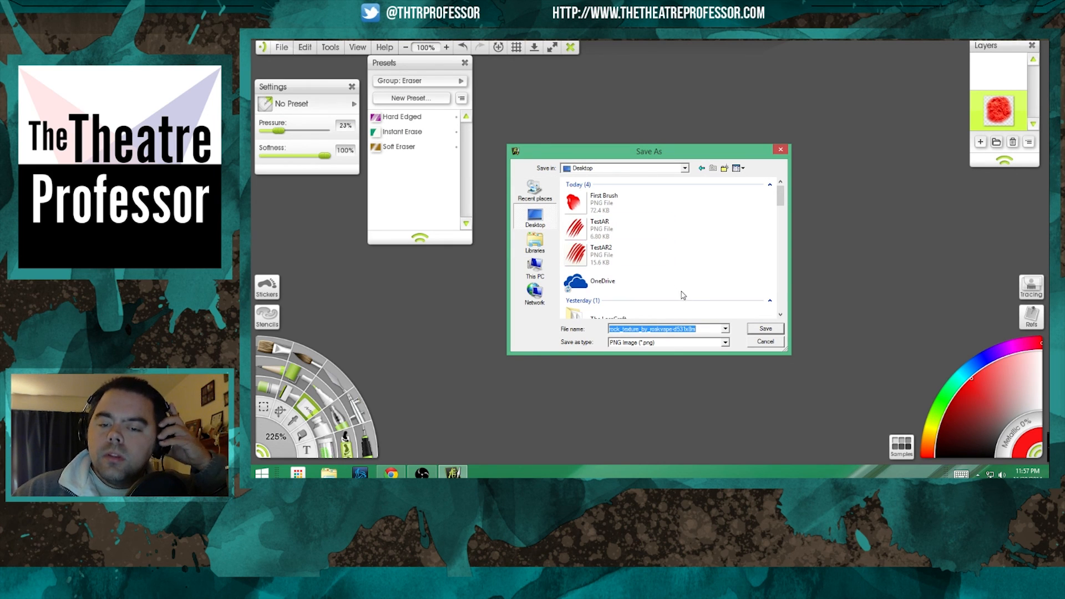
type("S")
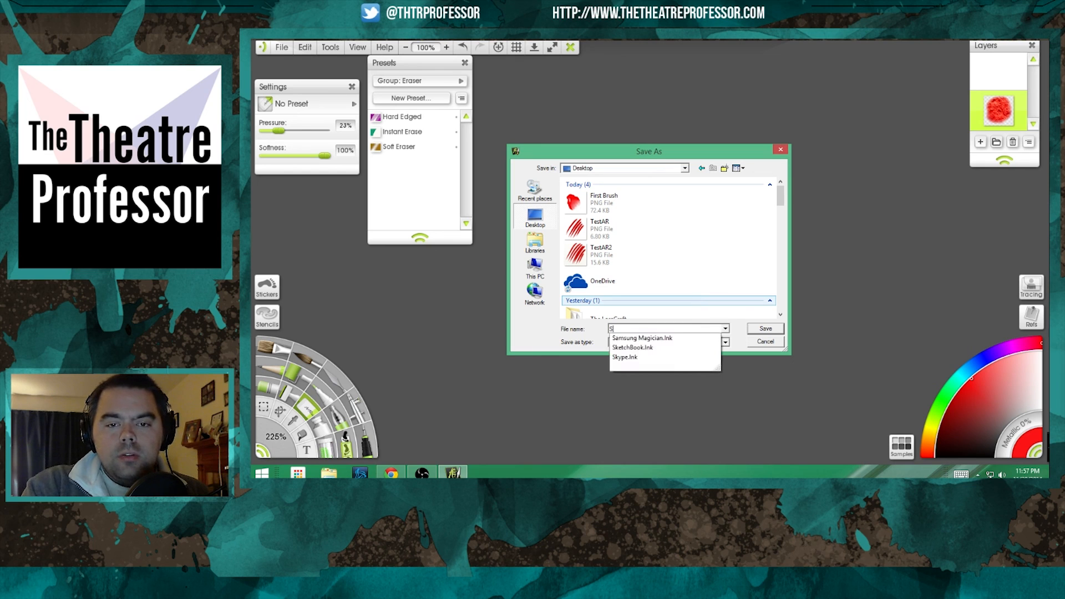
type("econd Brush")
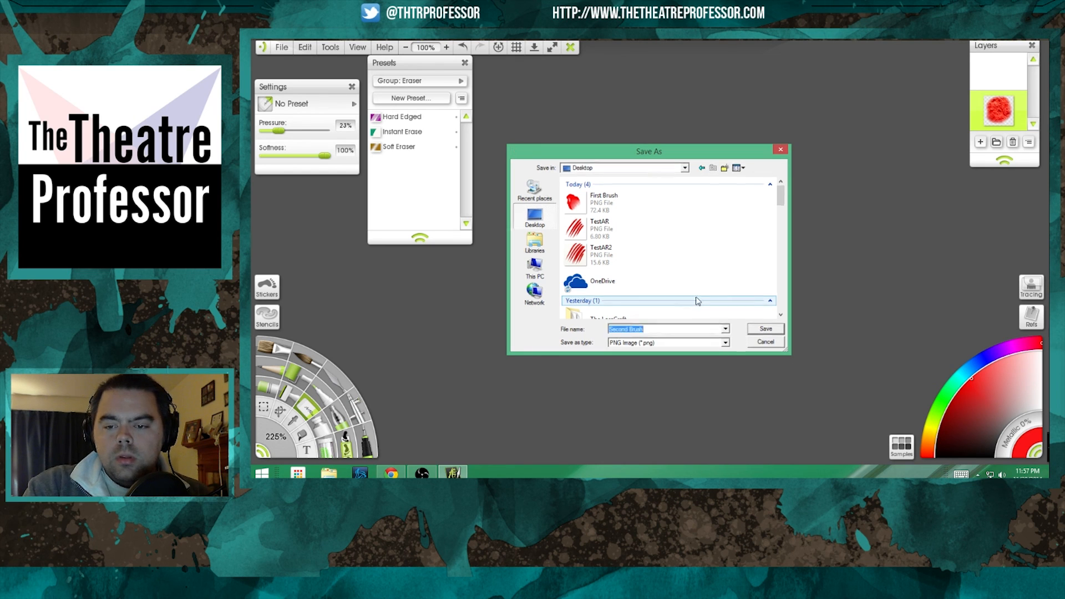
key("Return")
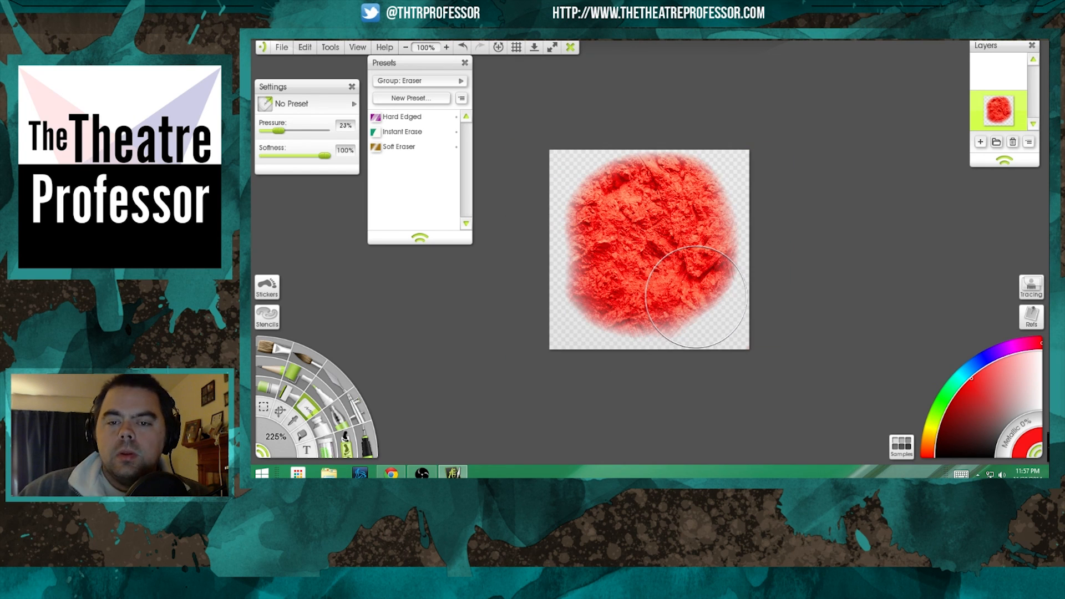
Start a new painting at the window size of 1600 × 860 px, discarding the current painting's unsaved changes.
left_click(283, 48)
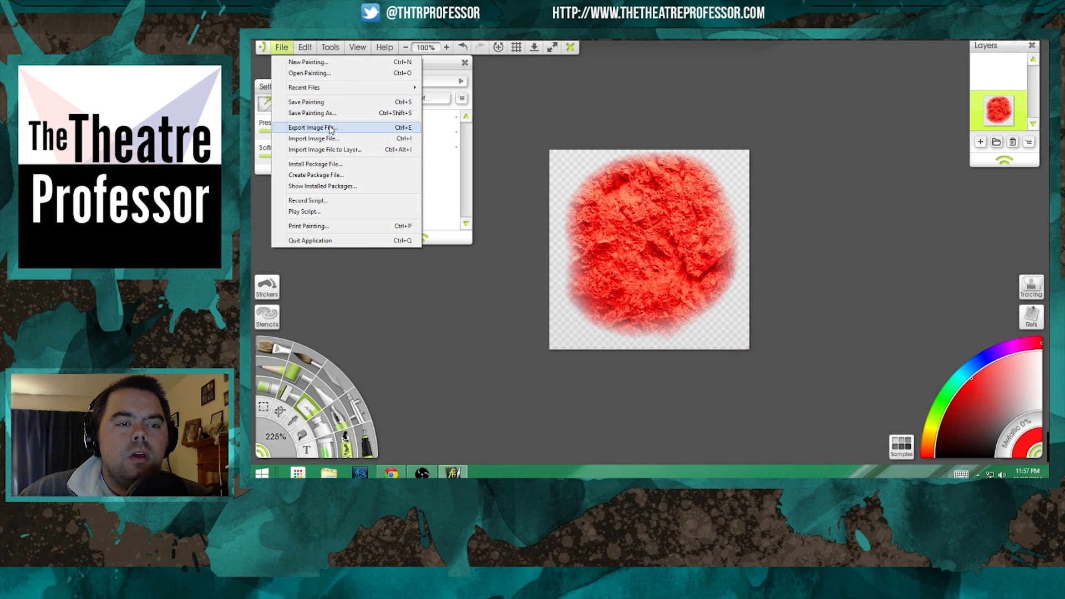
left_click(300, 63)
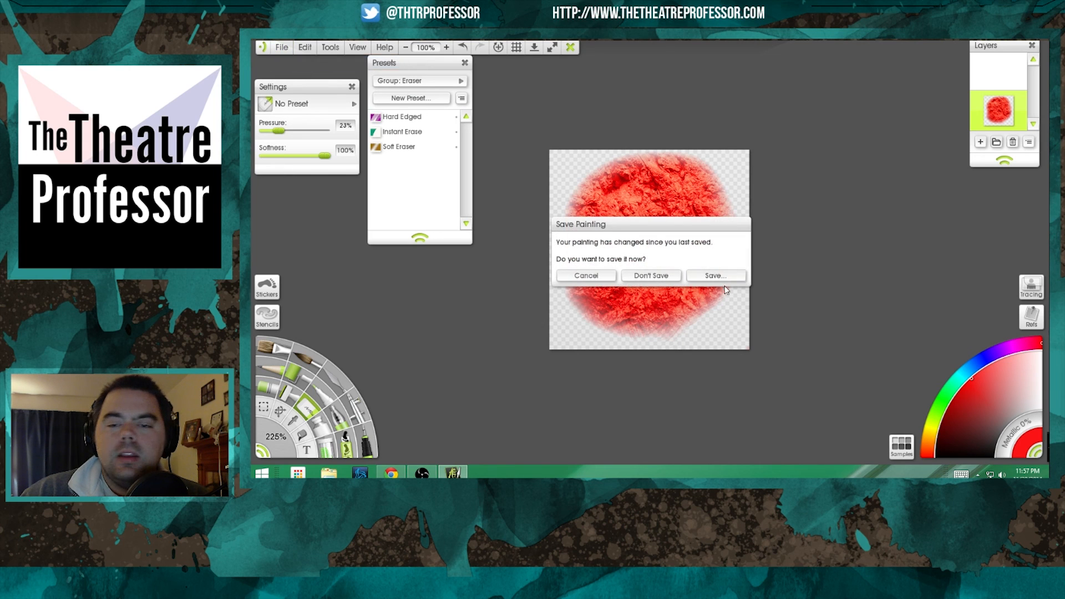
left_click(640, 272)
left_click(694, 215)
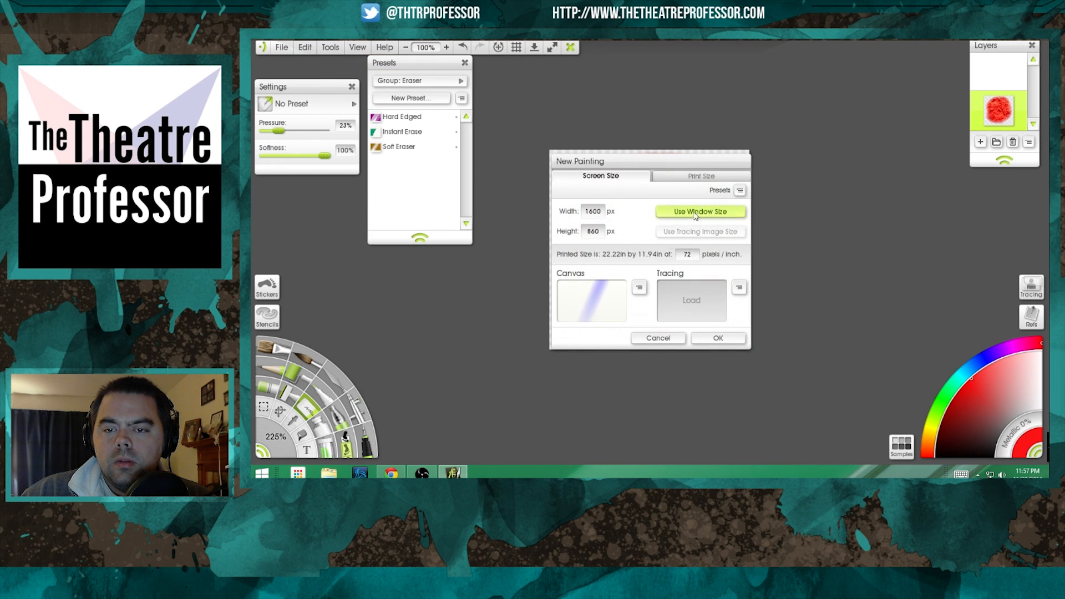
left_click(715, 344)
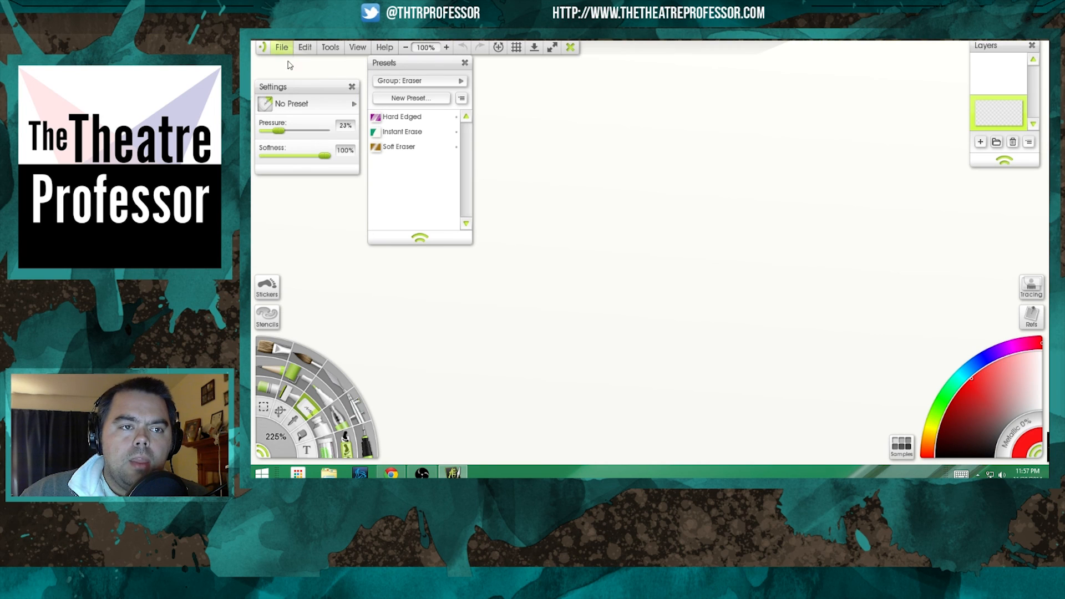
Select the Sticker Spray and create a "Second Brush" sticker sheet in My Group, using the Second Brush PNG as lower-layer color.
left_click(351, 448)
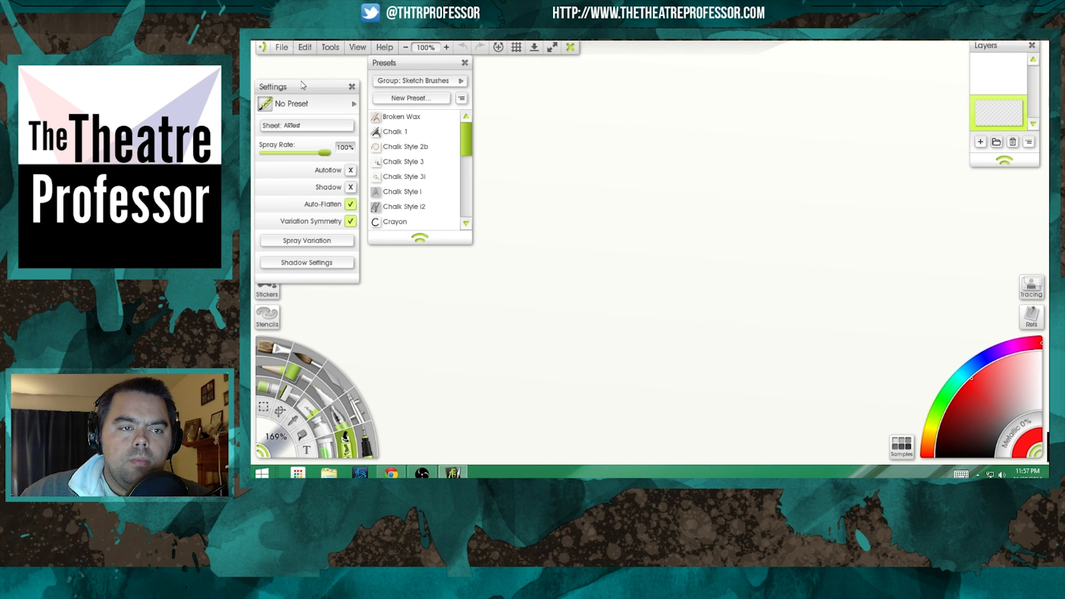
left_click(318, 128)
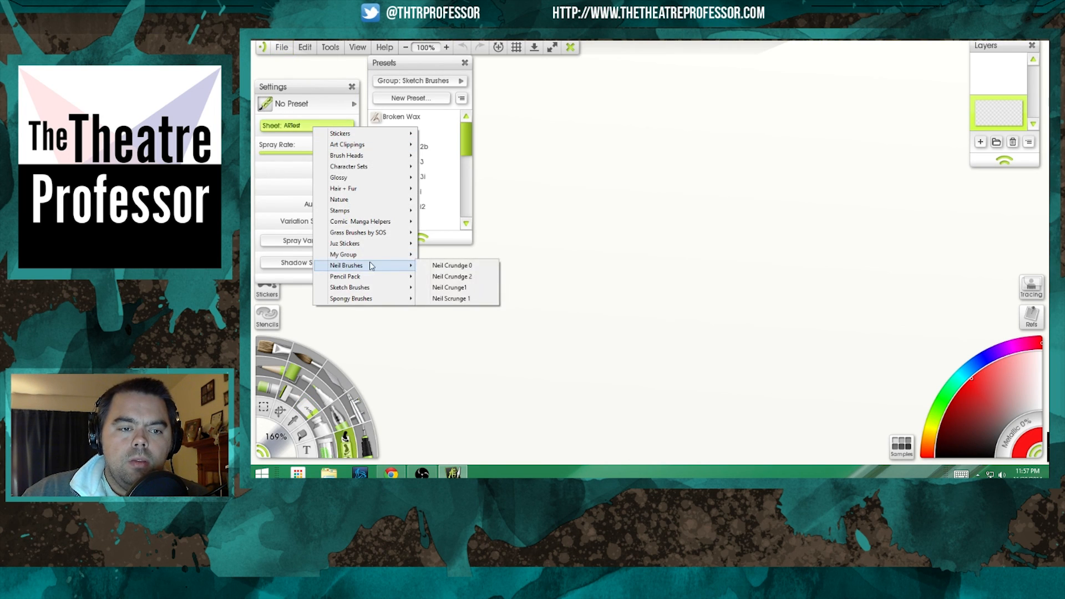
mouse_move(371, 260)
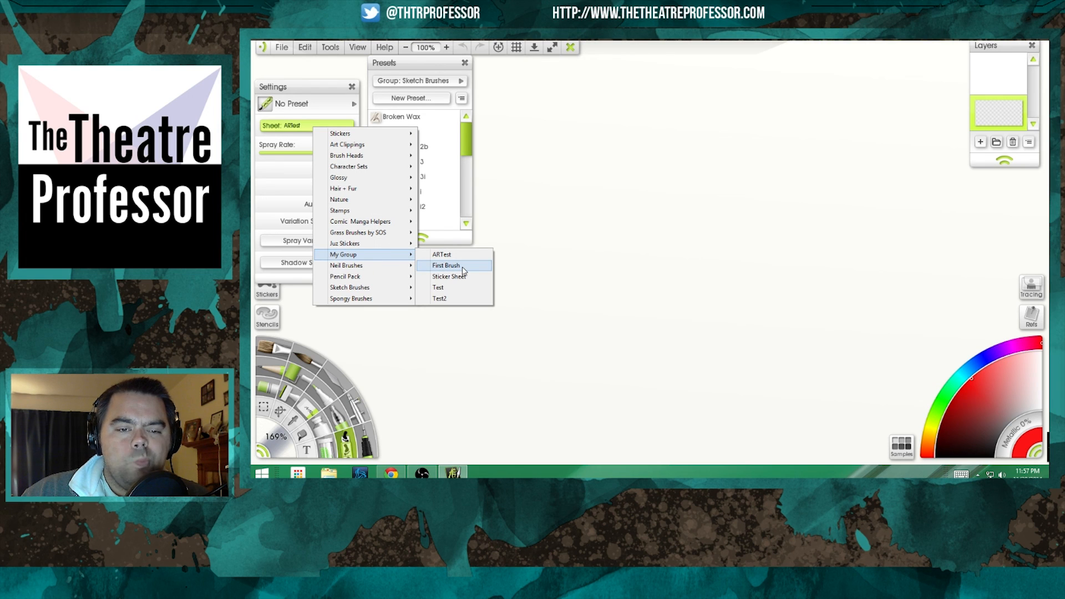
left_click(274, 293)
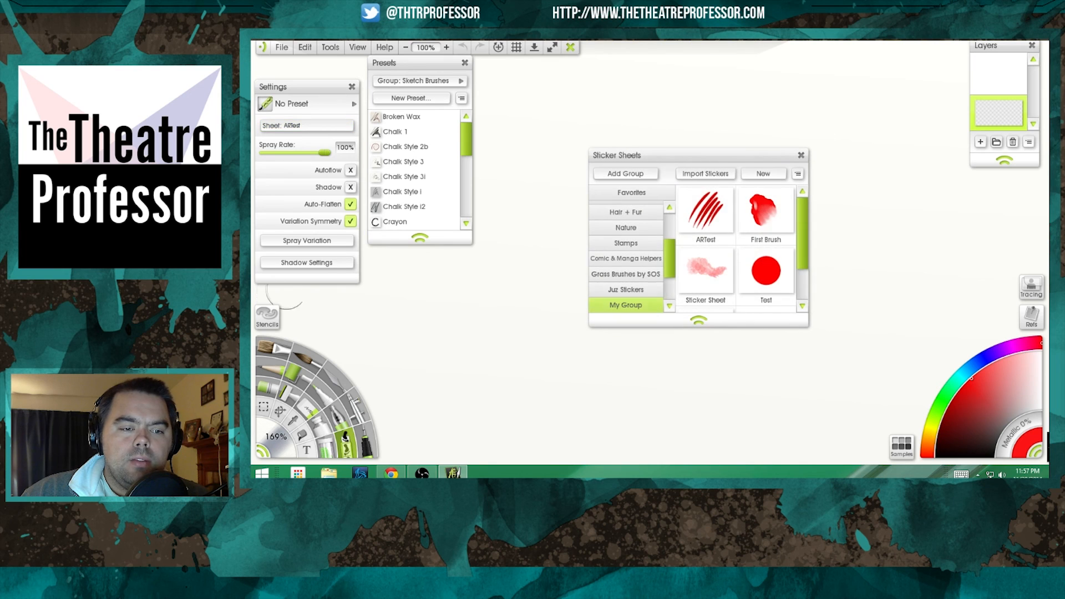
left_click(780, 176)
left_click(638, 286)
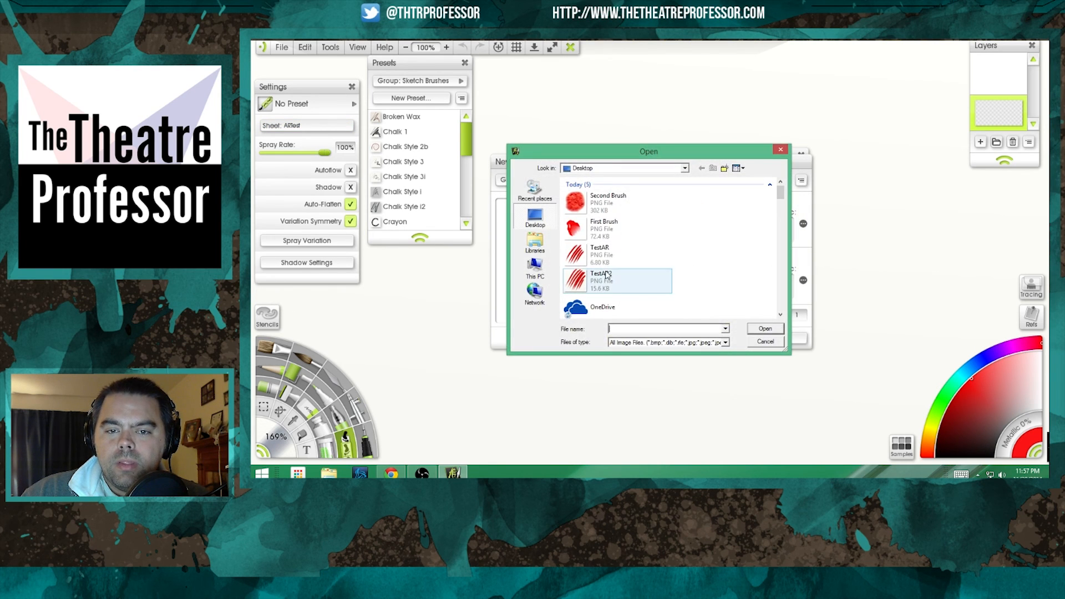
double_click(586, 205)
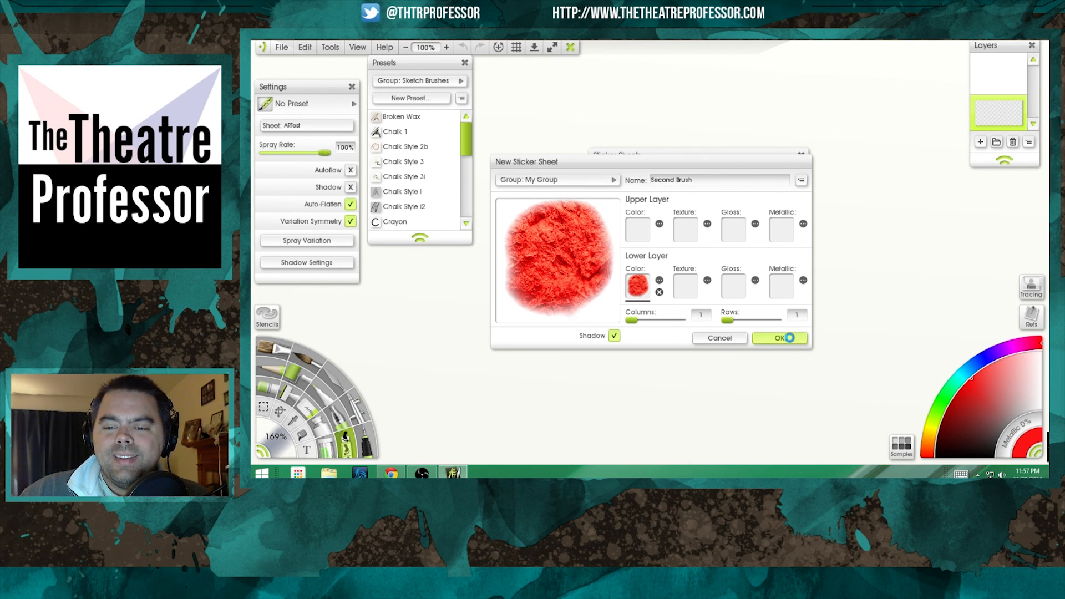
left_click(789, 337)
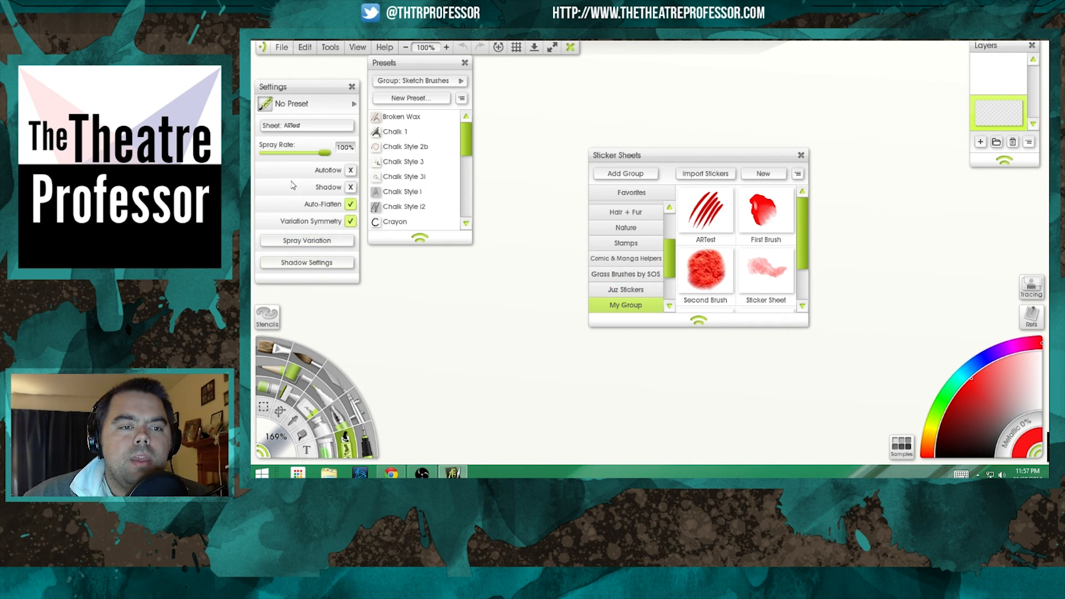
left_click(802, 155)
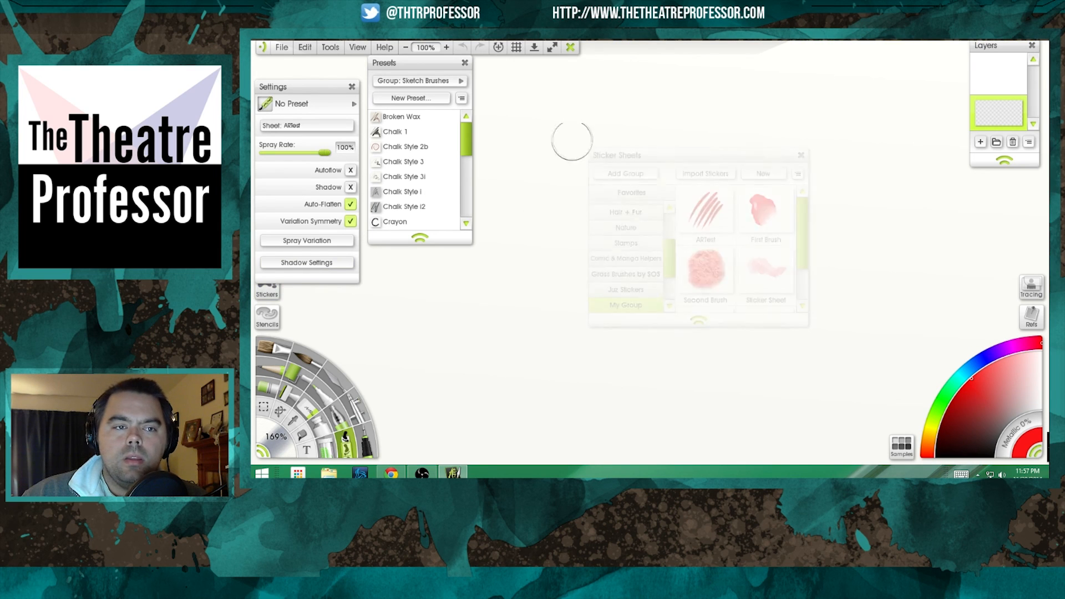
Load the Second Brush sheet from My Group into the Sticker Spray and paint a short slanted test stroke at 48% size.
left_click(291, 125)
mouse_move(335, 257)
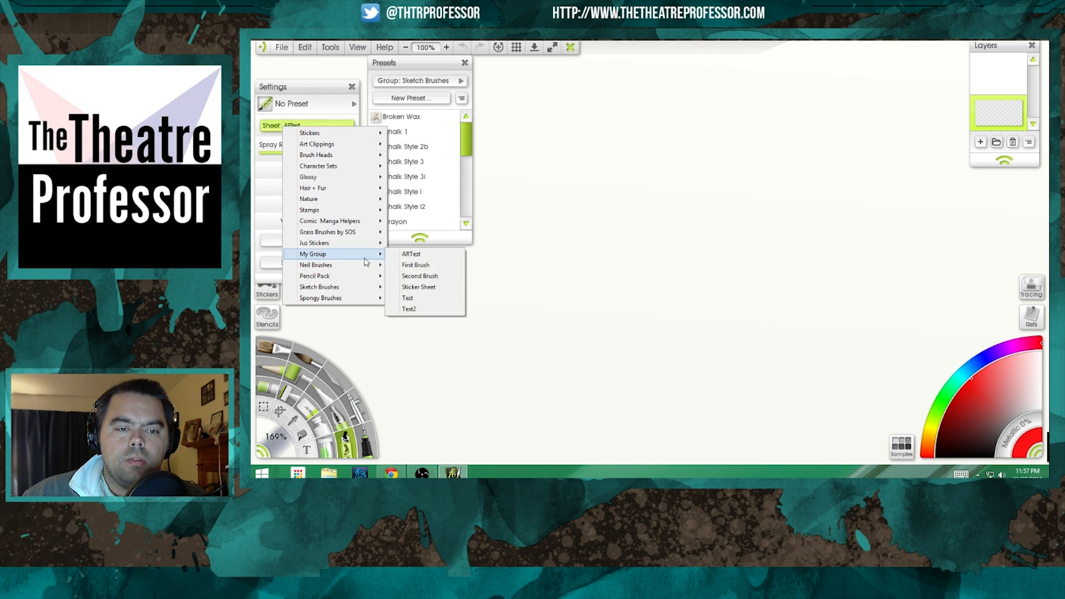
left_click(428, 266)
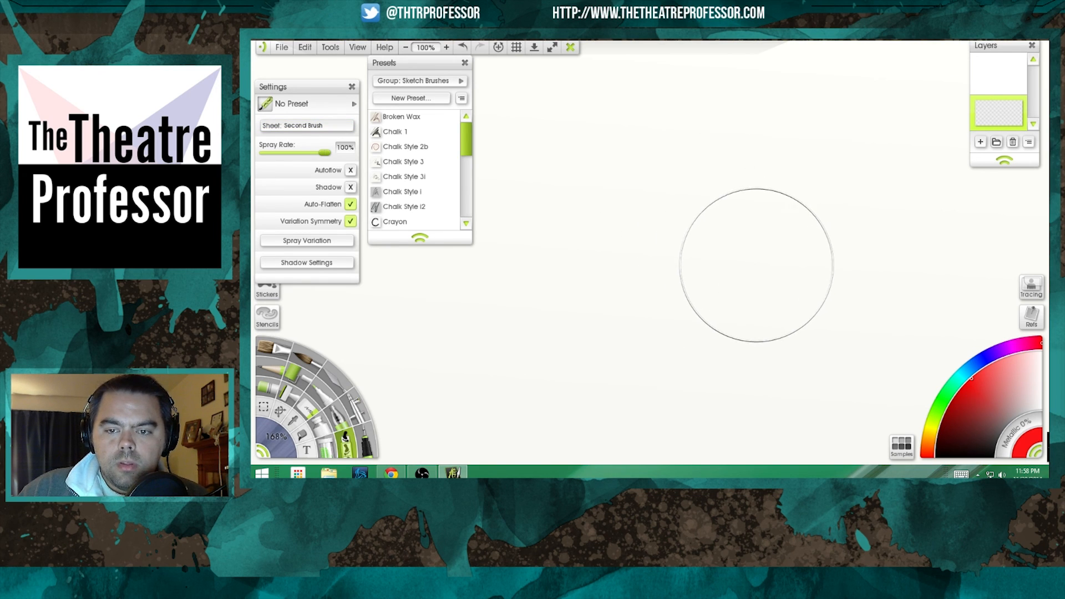
left_click_drag(756, 265, 678, 244)
left_click_drag(643, 214, 624, 281)
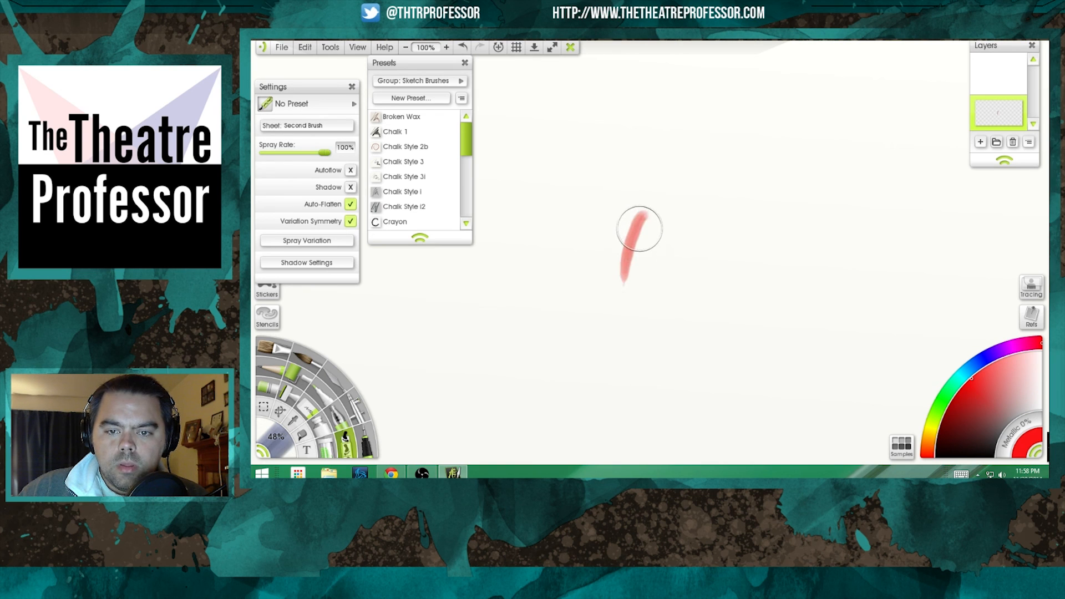
Build up a soft textured spot beside the test stroke by stamping repeated dabs in one place.
scroll(647, 256, "up", 5)
left_click_drag(677, 247, 715, 224)
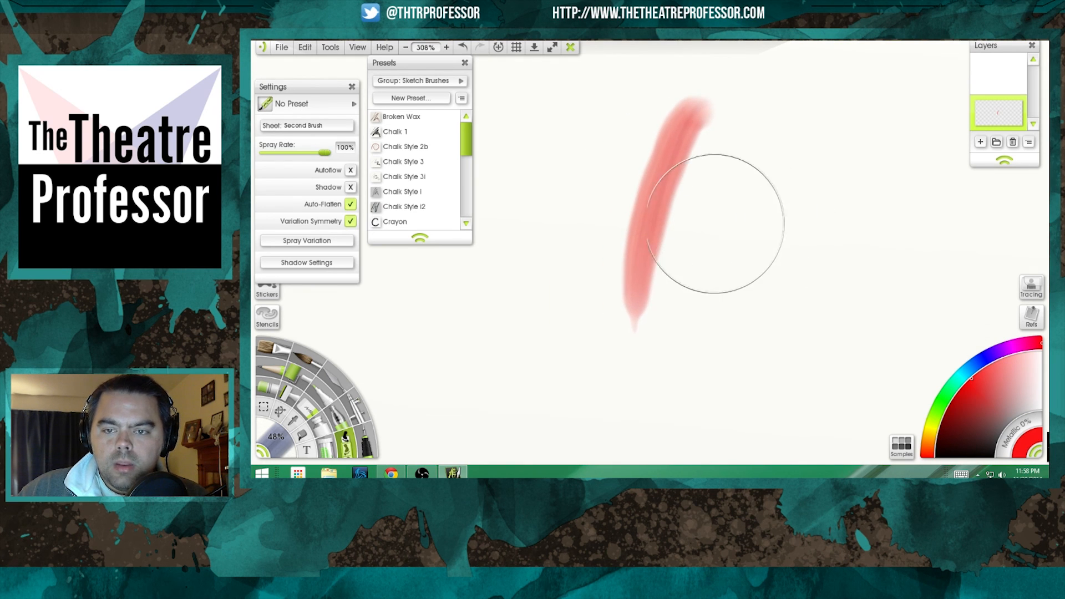
left_click(740, 233)
left_click(740, 232)
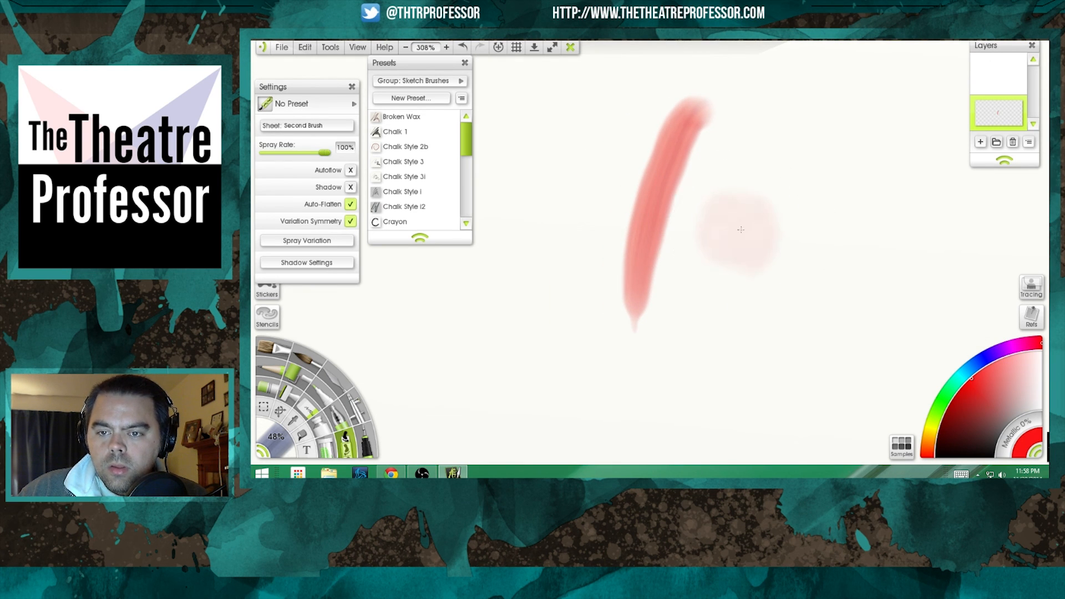
left_click(741, 233)
left_click(741, 231)
left_click(741, 231)
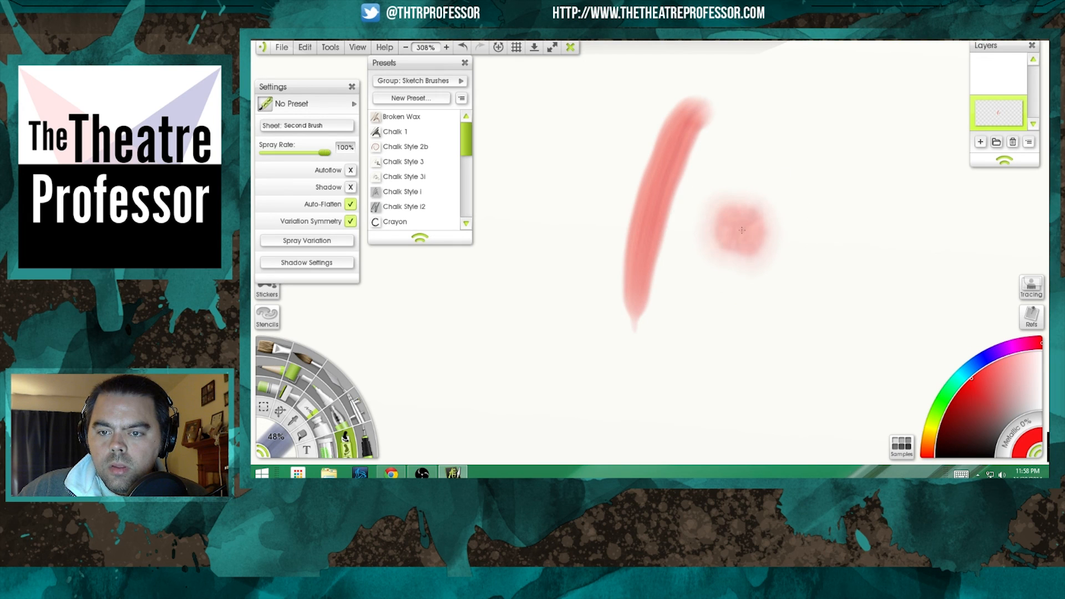
left_click(741, 232)
left_click(740, 232)
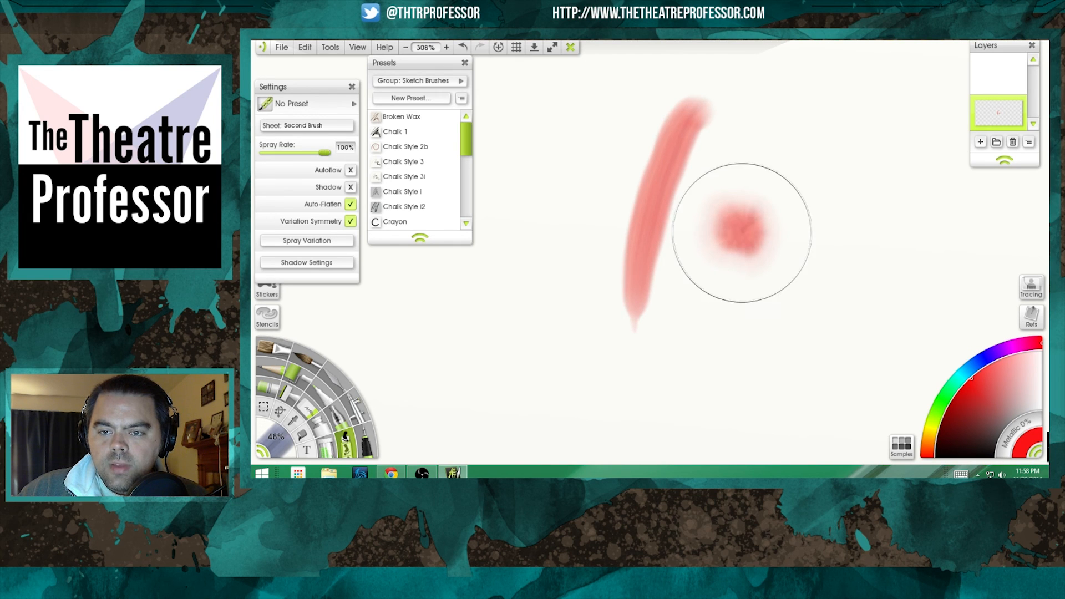
left_click(740, 225)
left_click(740, 224)
left_click(740, 224)
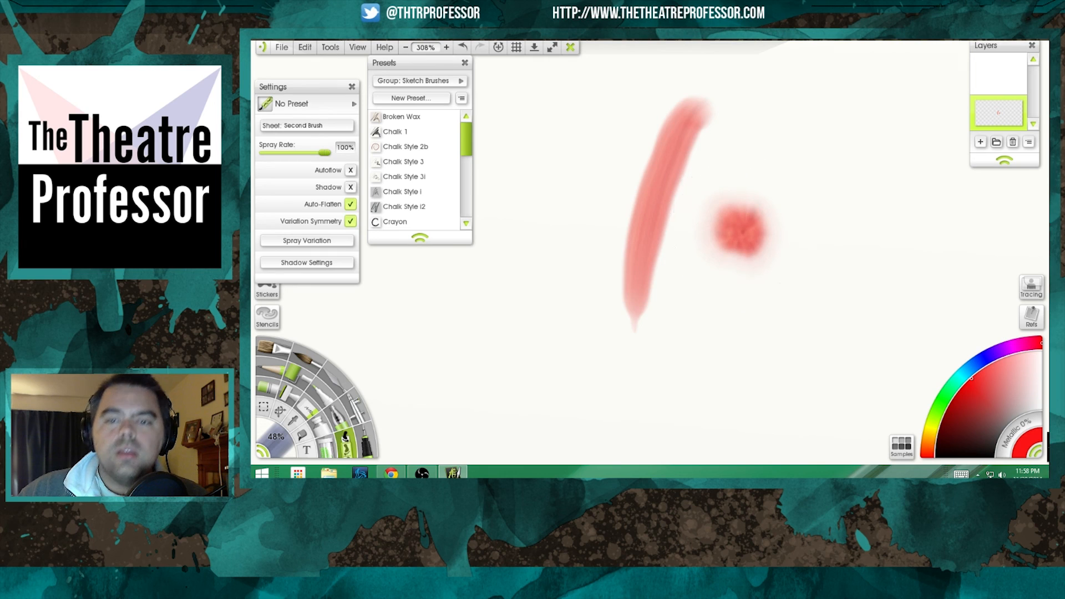
Paint a dense slanted red patch of overlapping spray strokes on the other side of the stamped spot.
scroll(739, 229, "down", 4)
mouse_move(729, 286)
left_mouse_down()
mouse_move(759, 212)
mouse_move(725, 318)
left_mouse_up()
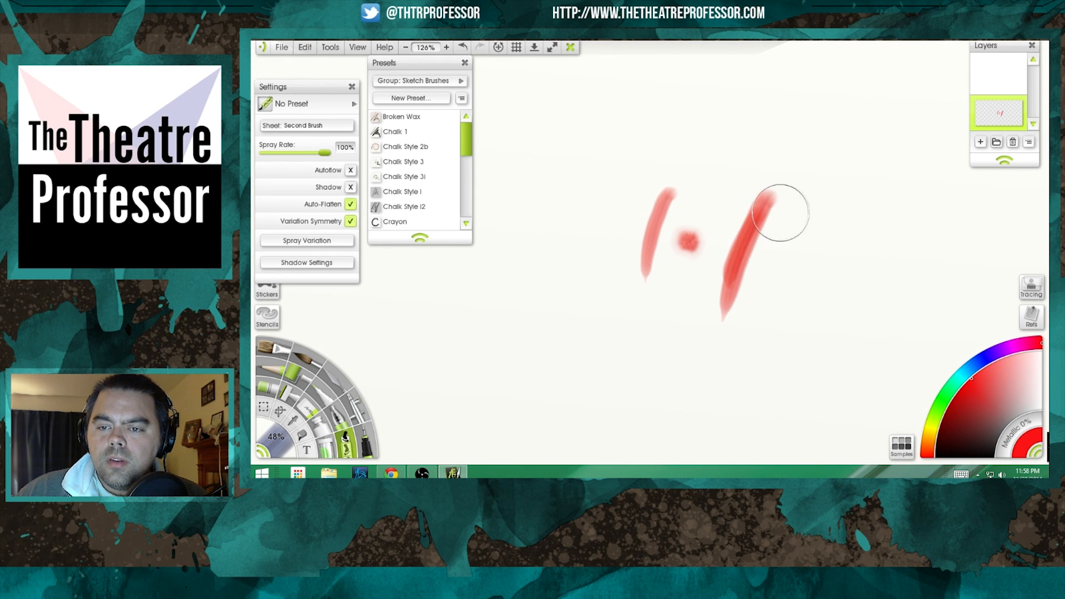
mouse_move(778, 209)
left_mouse_down()
mouse_move(736, 334)
mouse_move(742, 356)
mouse_move(830, 181)
mouse_move(749, 353)
left_mouse_up()
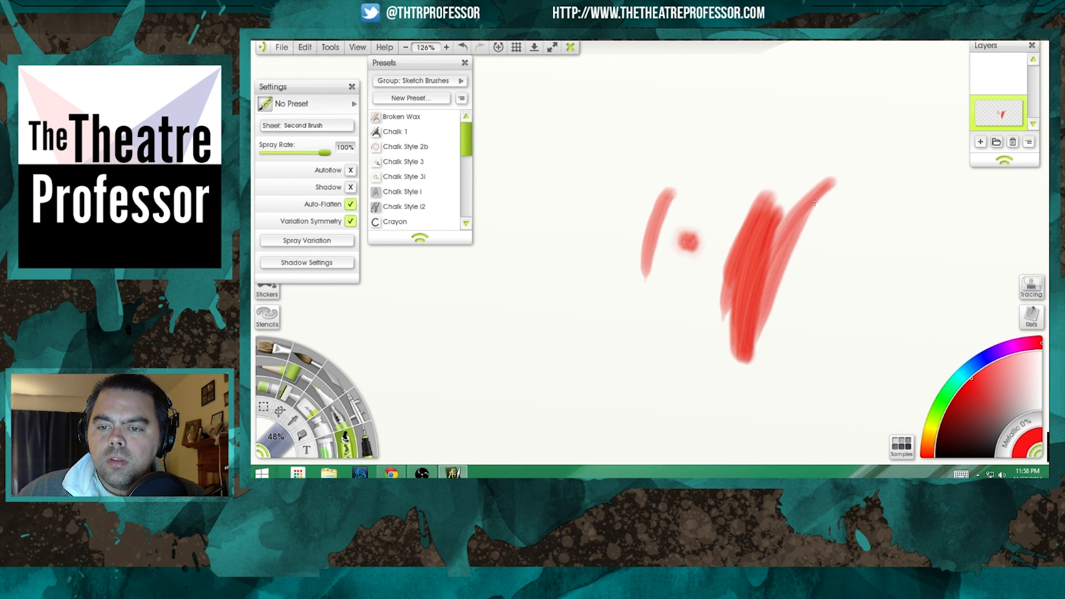
left_click_drag(814, 205, 757, 354)
mouse_move(819, 179)
left_mouse_down()
mouse_move(739, 325)
mouse_move(745, 300)
left_mouse_up()
left_click_drag(787, 173, 721, 321)
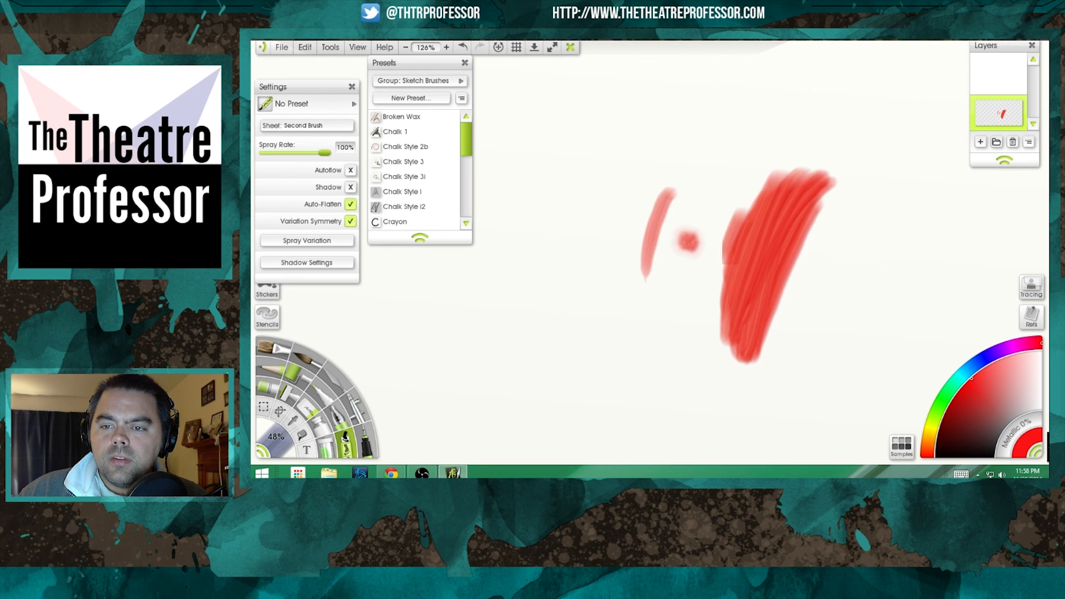
left_click_drag(751, 230, 739, 368)
mouse_move(784, 190)
left_mouse_down()
mouse_move(748, 267)
mouse_move(780, 173)
left_mouse_up()
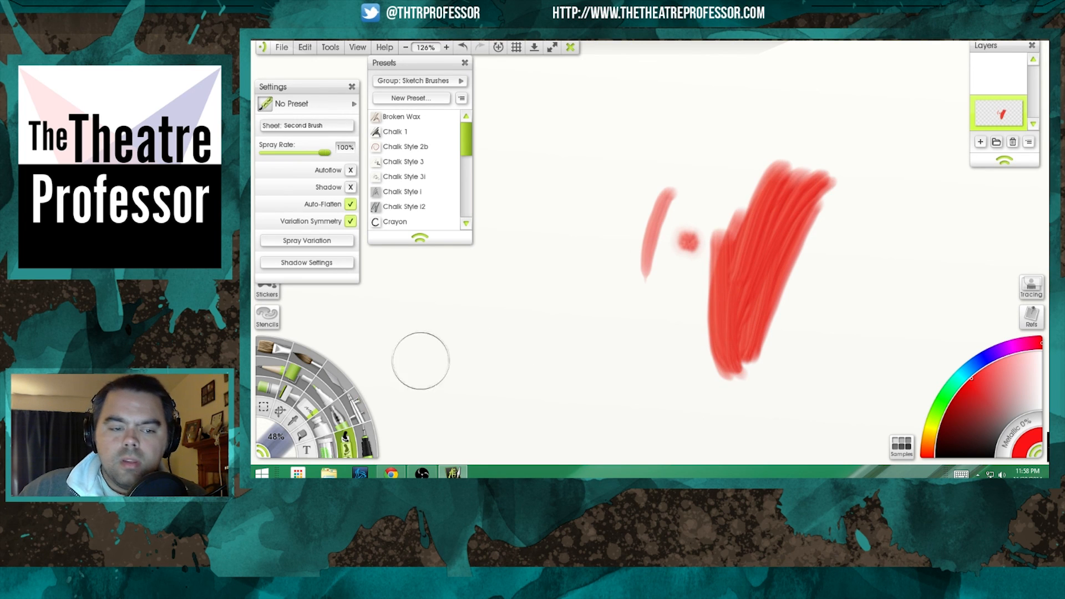
Blend the edges and inside of the red patch using the "a wc blender" preset at 92% size.
left_click(343, 381)
left_click_drag(787, 321, 884, 326)
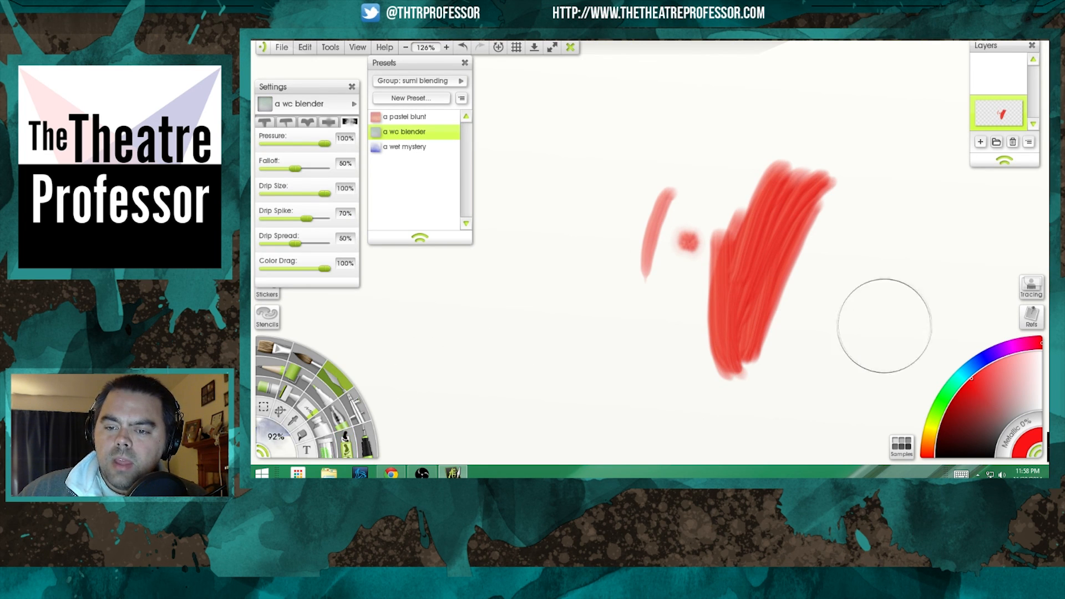
left_click_drag(806, 294, 767, 398)
left_click_drag(782, 313, 848, 172)
mouse_move(818, 250)
left_mouse_down()
mouse_move(806, 142)
mouse_move(808, 178)
mouse_move(755, 215)
mouse_move(750, 184)
mouse_move(708, 403)
mouse_move(728, 358)
mouse_move(737, 369)
mouse_move(753, 349)
mouse_move(737, 281)
left_mouse_up()
left_click_drag(787, 214, 744, 250)
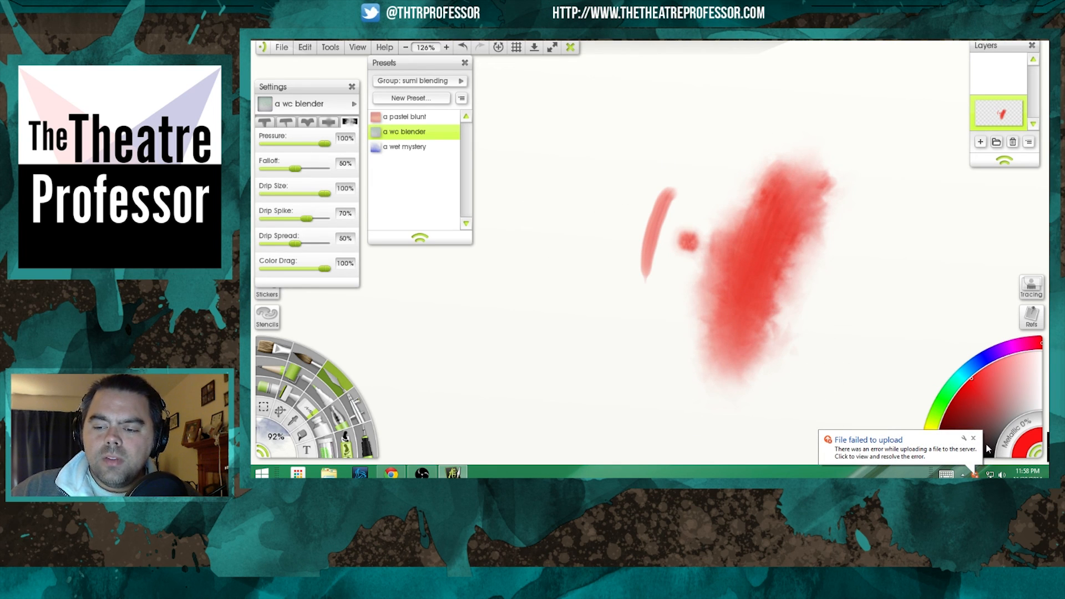
left_click(973, 438)
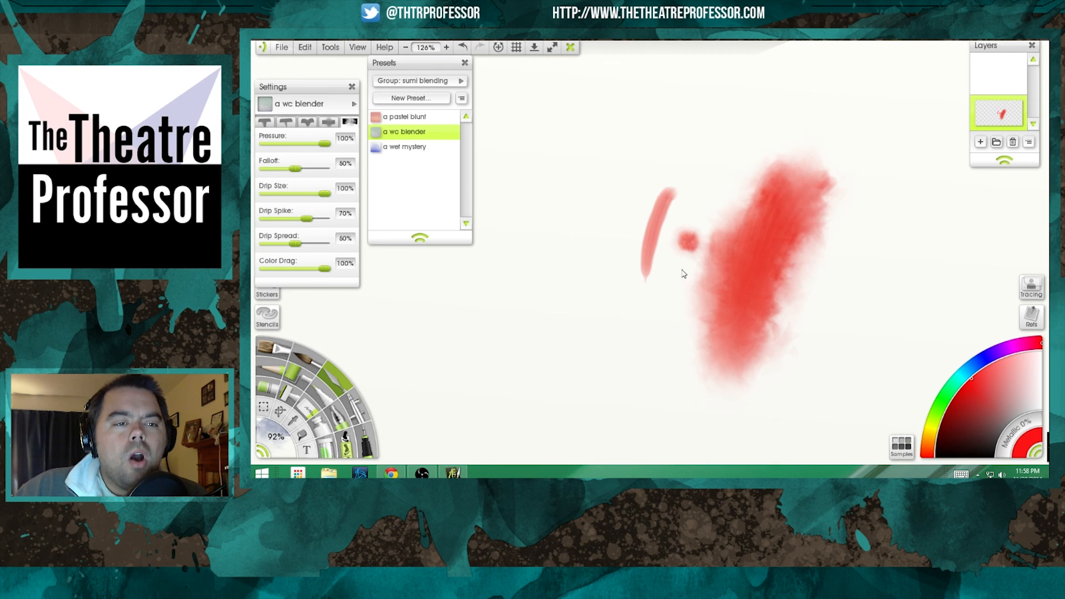
Return to the Sticker Spray and inspect the First Brush sheet's preview and item options in My Group.
left_click(345, 430)
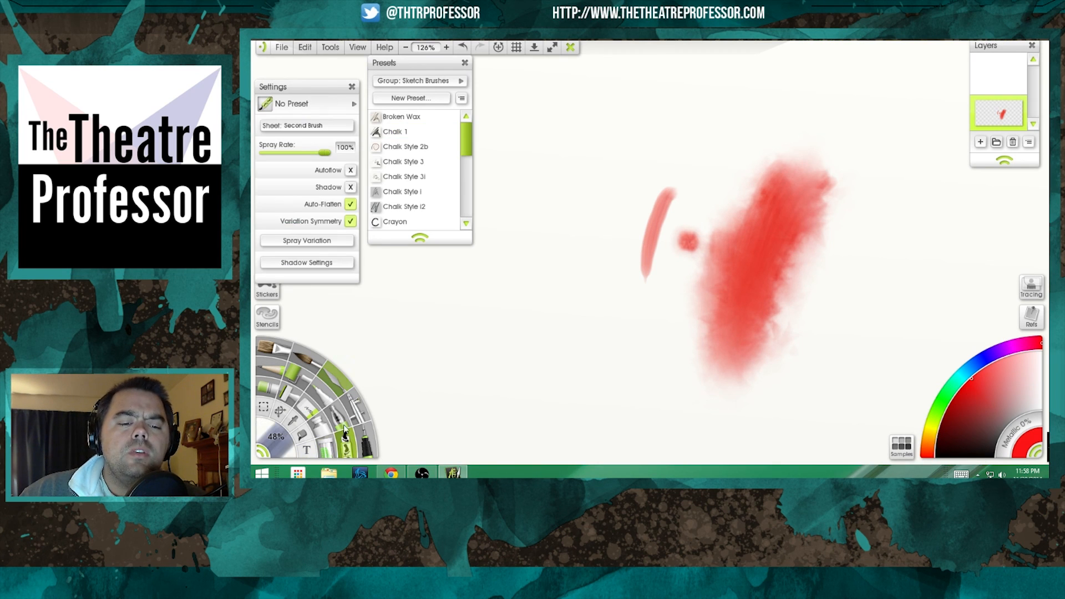
left_click(341, 128)
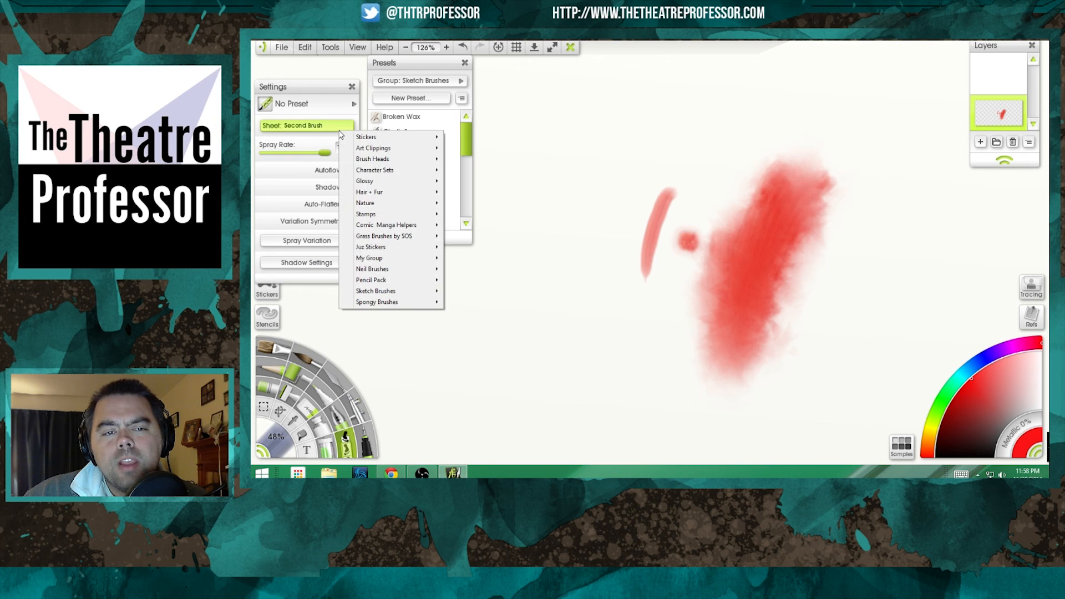
left_click(266, 293)
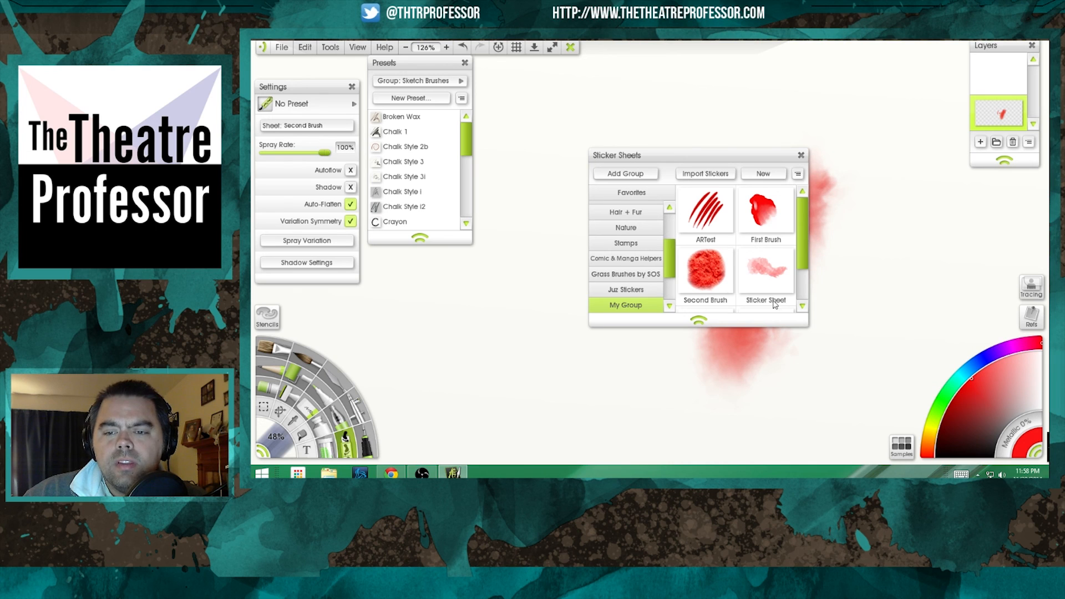
double_click(767, 208)
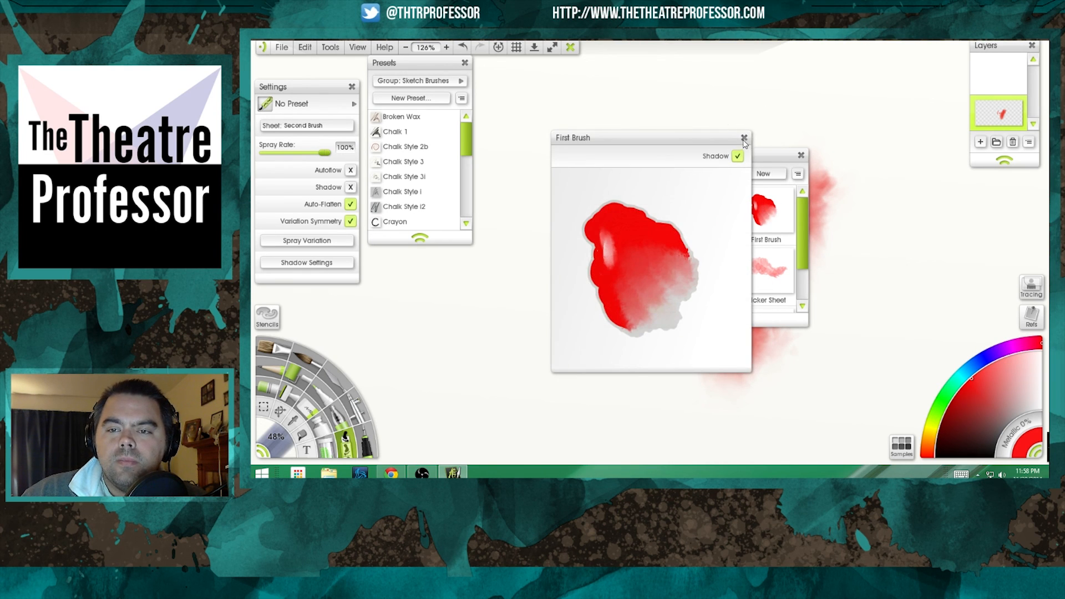
left_click(743, 138)
right_click(766, 211)
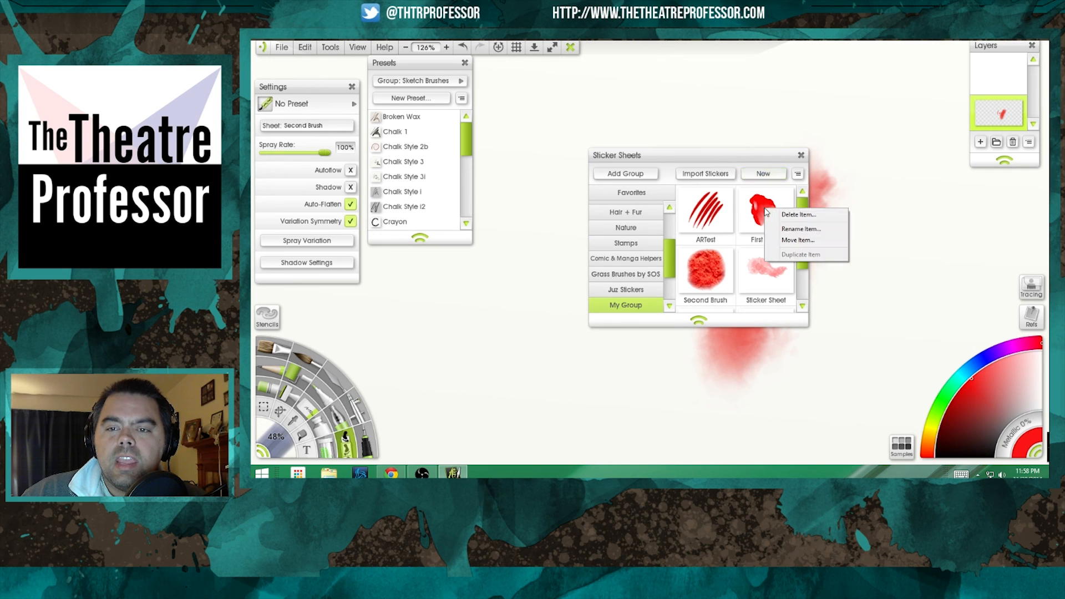
Start a new sticker sheet in My Group with the First Brush PNG as the lower layer's colour.
left_click(759, 175)
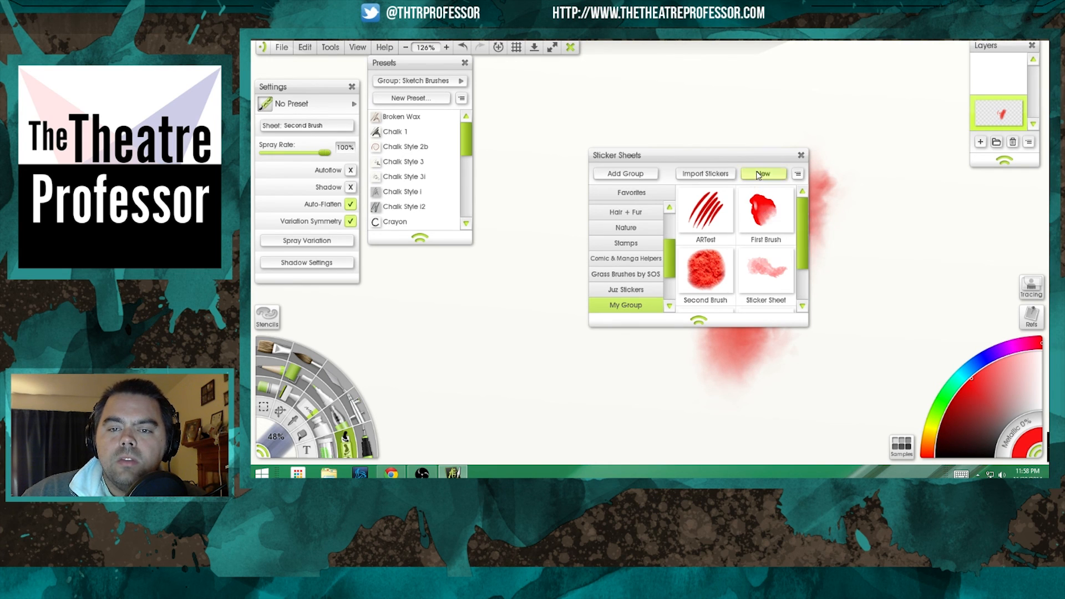
left_click(638, 295)
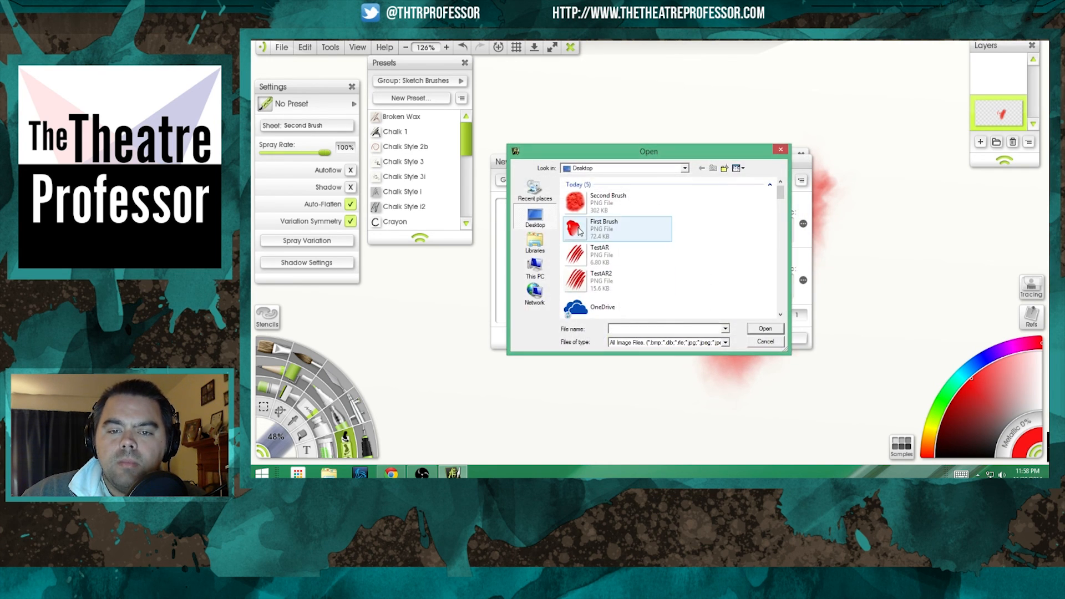
left_click(580, 231)
double_click(617, 236)
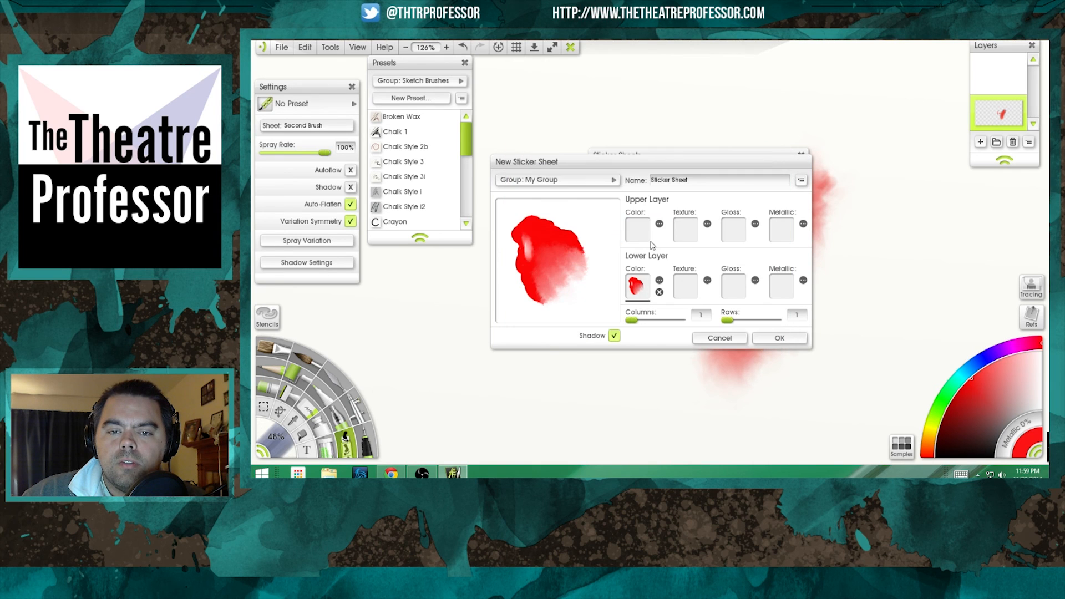
Load the rock texture image from the Downloads folder as the lower layer's texture.
left_click(687, 285)
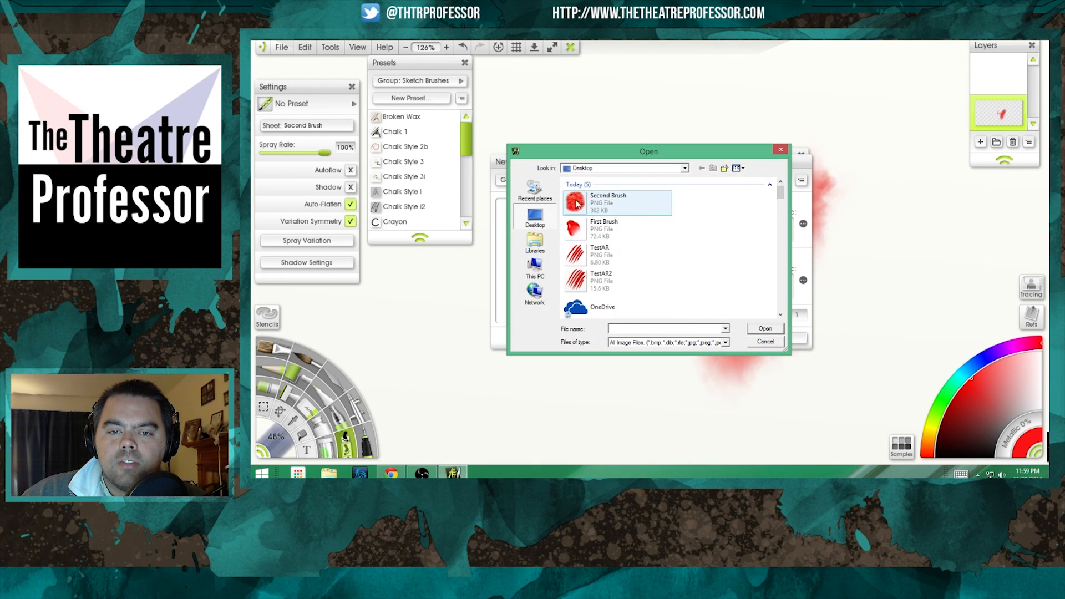
left_click(685, 169)
left_click(600, 275)
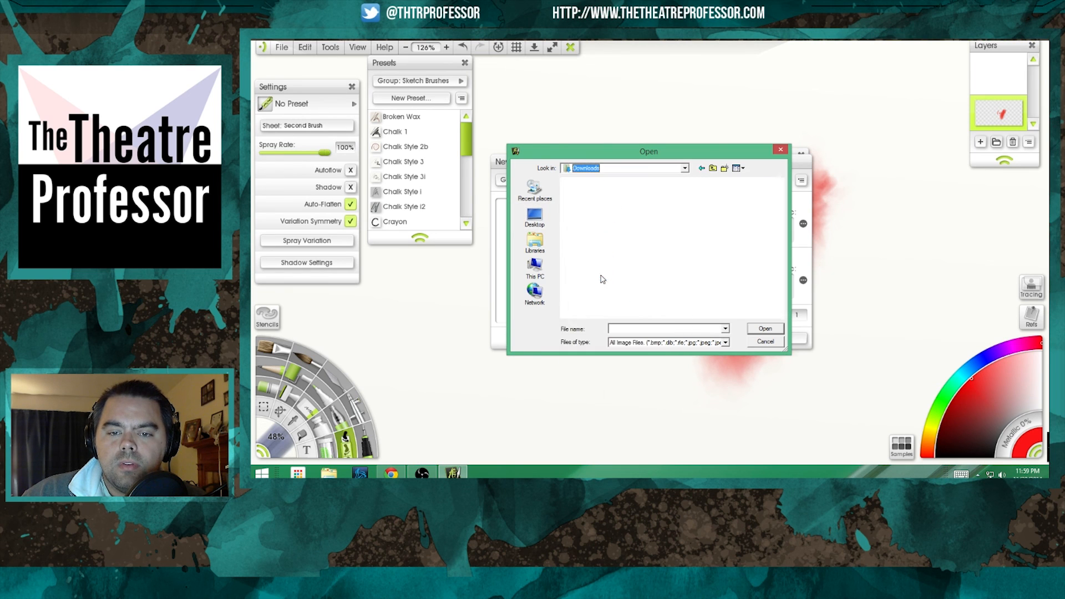
double_click(589, 223)
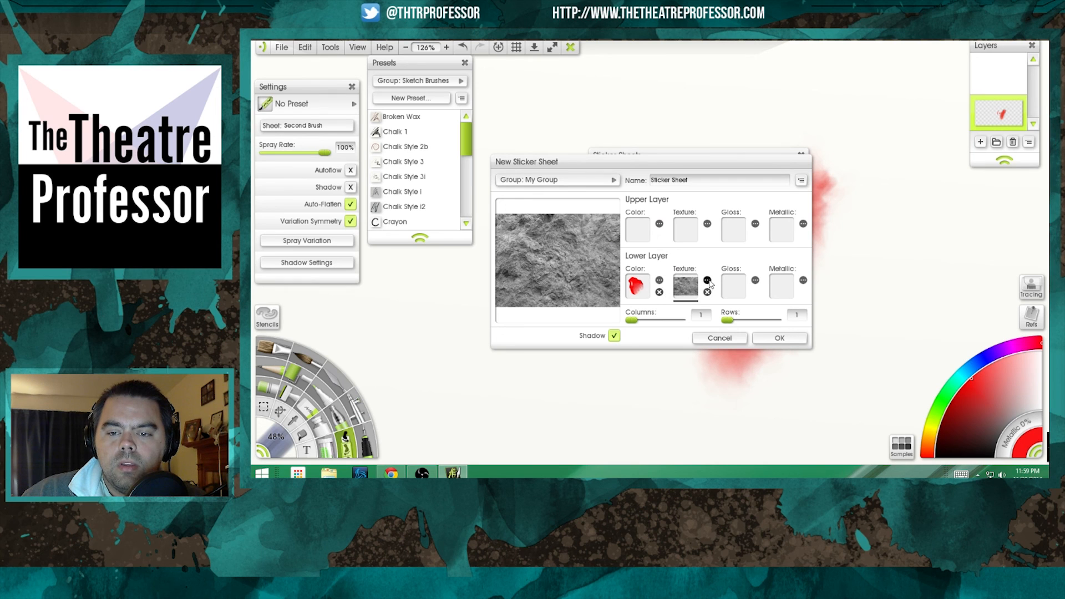
Clear the rock texture from the lower layer, leaving the upper layer's texture unassigned.
left_click(708, 282)
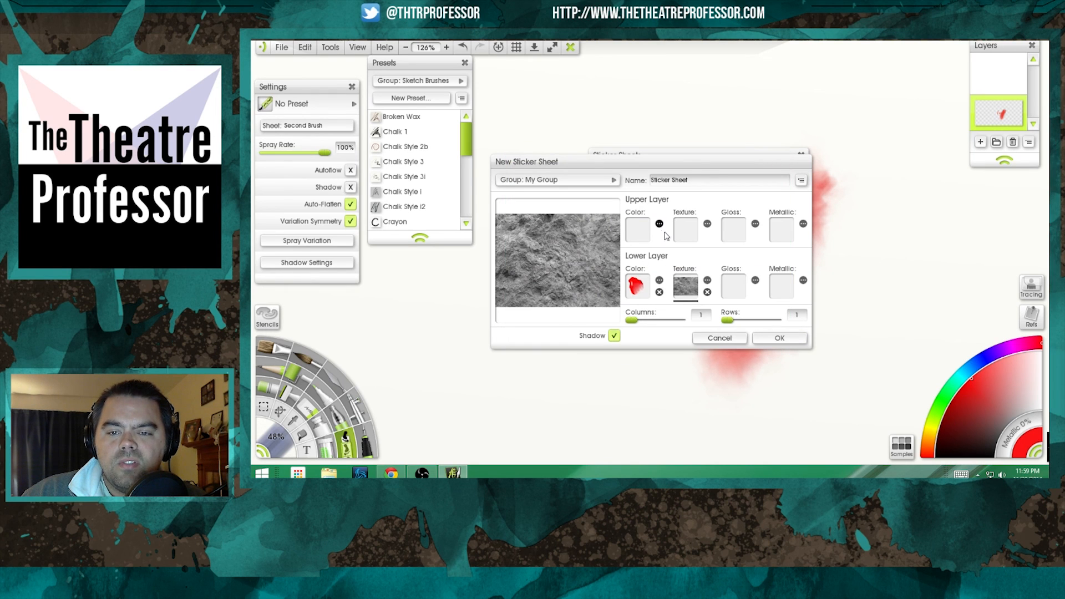
left_click(691, 228)
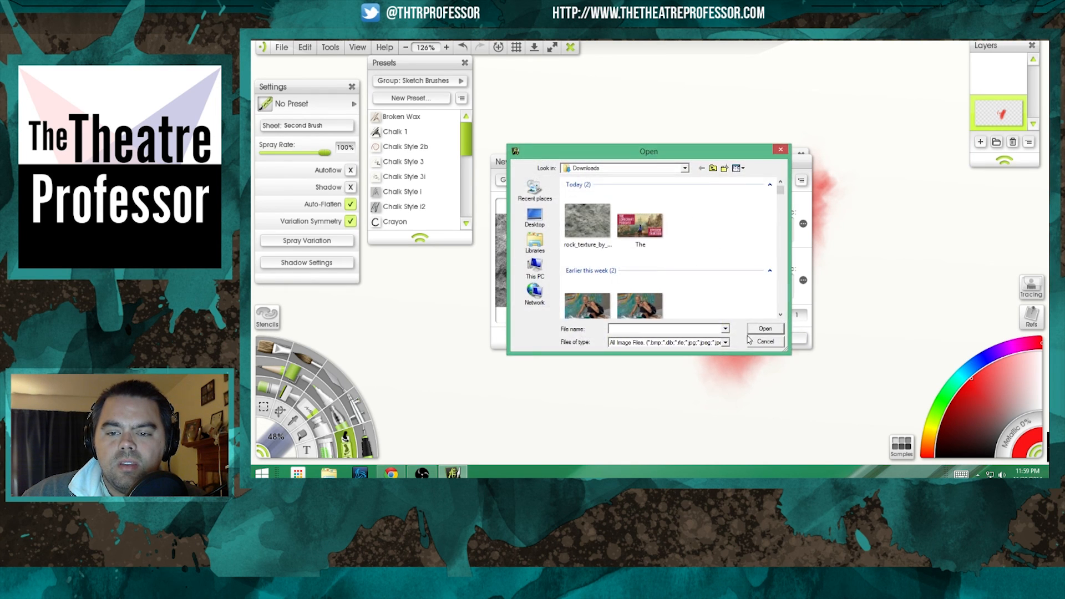
left_click(766, 339)
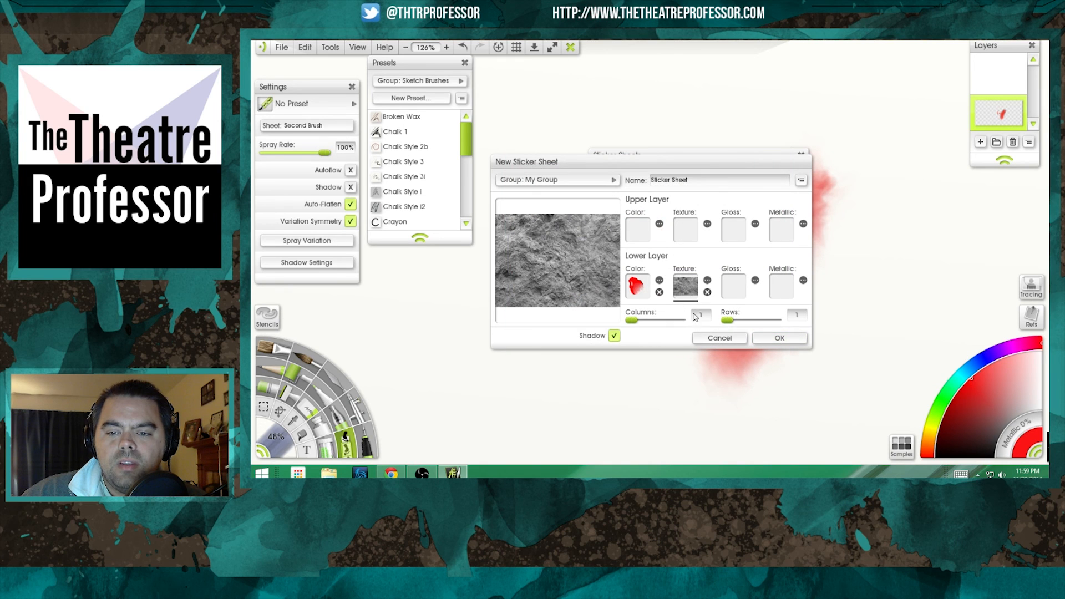
left_click(707, 292)
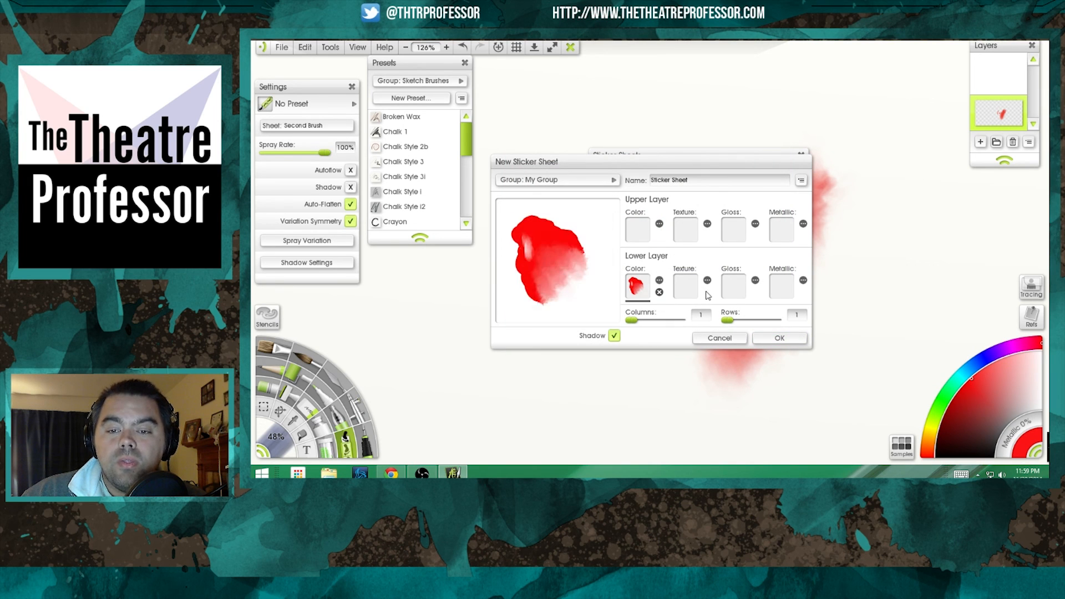
Try the rock texture image as the upper layer's colour and clear it again.
left_click(640, 232)
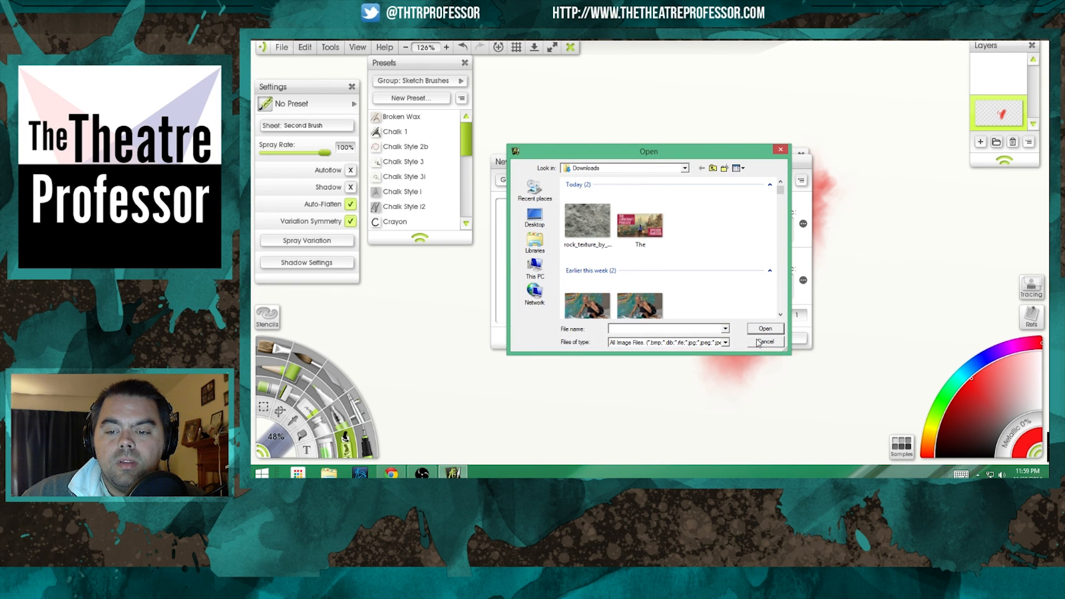
left_click(765, 342)
left_click(641, 232)
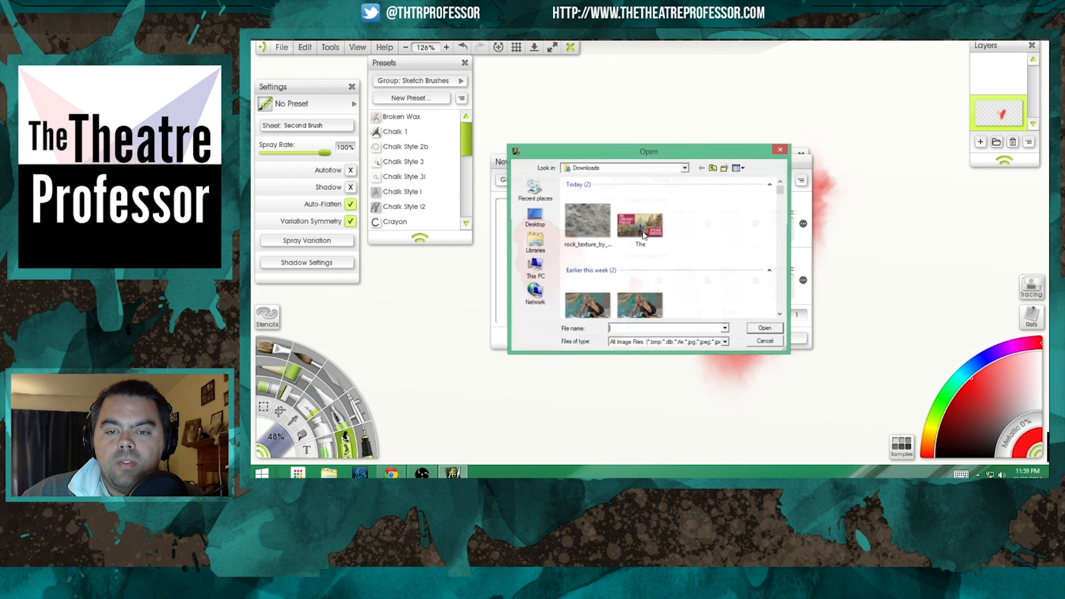
left_click(583, 218)
left_click(764, 329)
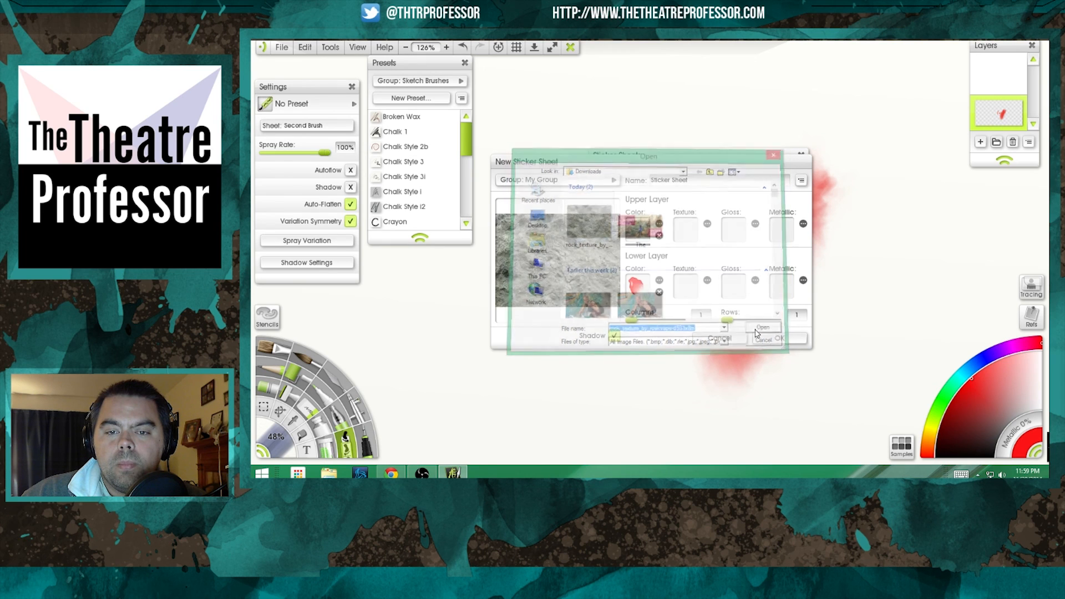
left_click(659, 236)
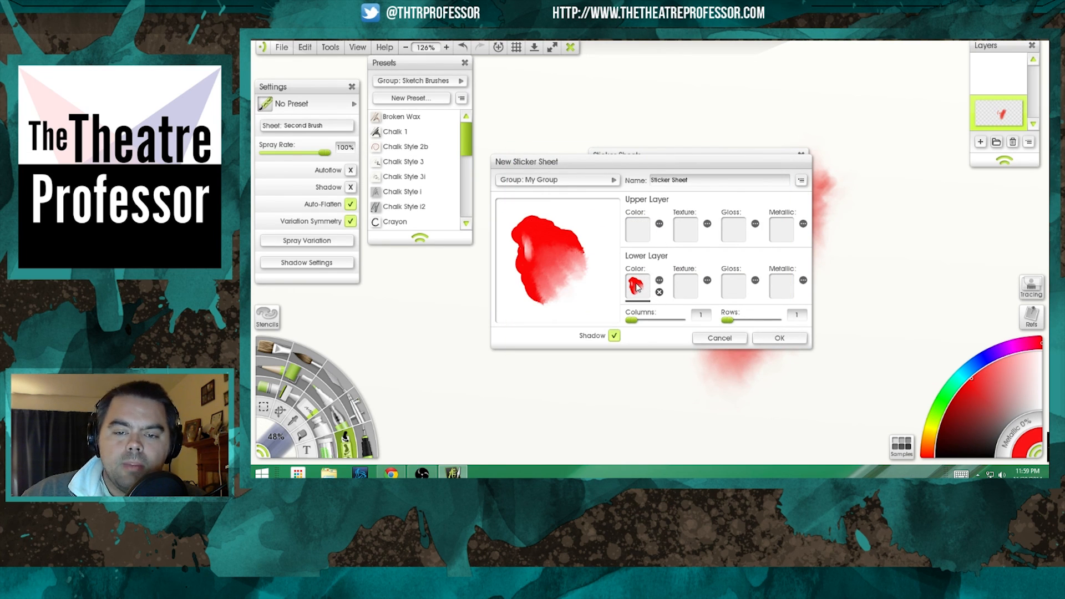
Replace the lower layer's First Brush colour image with the rock texture image.
left_click(659, 292)
left_click(645, 231)
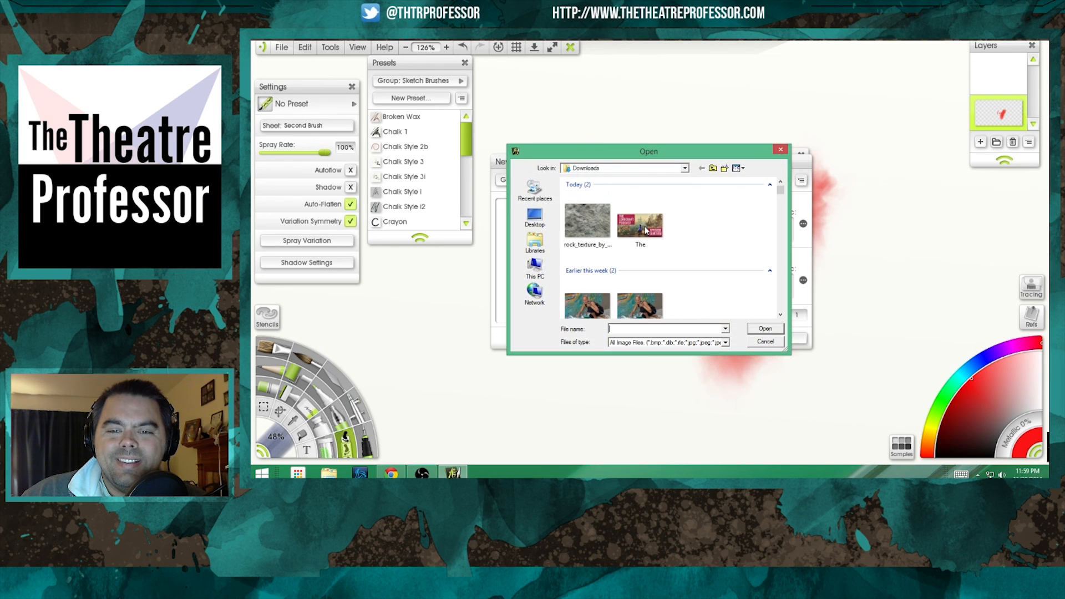
left_click(760, 342)
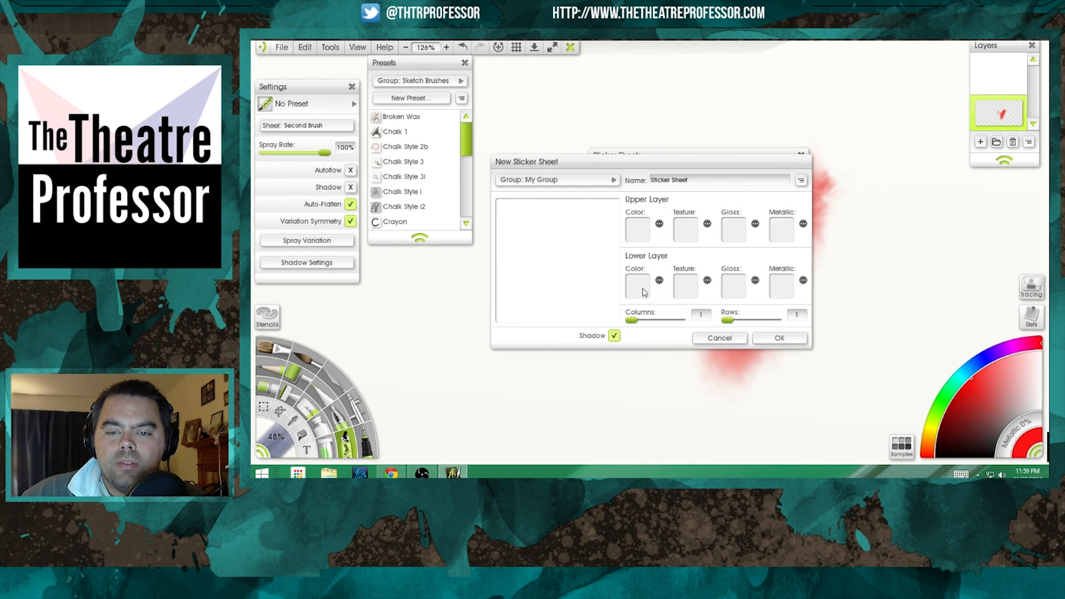
left_click(643, 288)
left_click(584, 207)
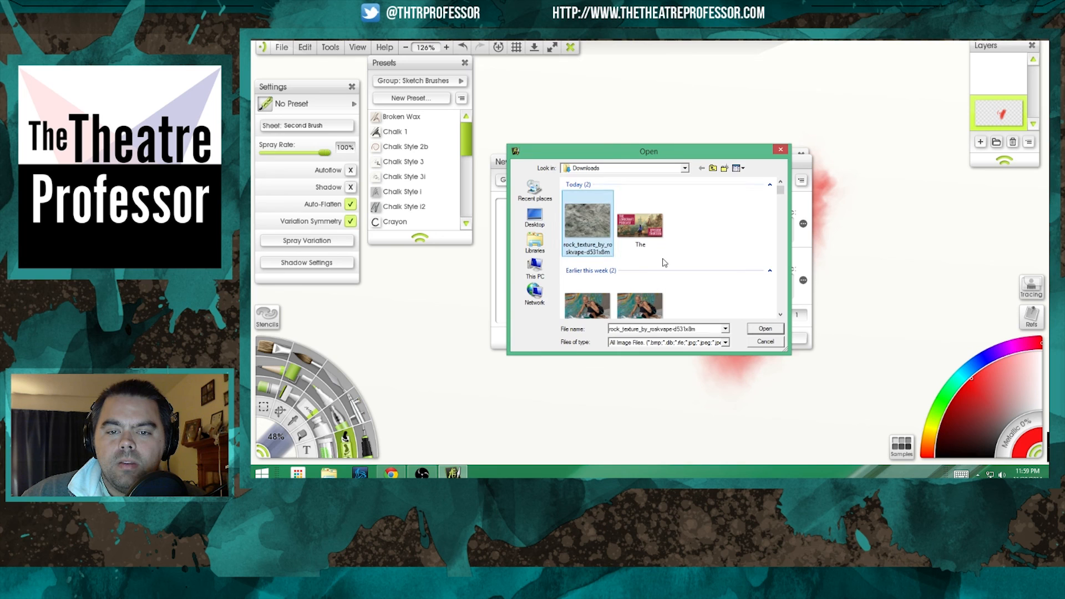
left_click(763, 329)
Load the First Brush PNG from the Desktop as the upper layer's colour.
left_click(638, 230)
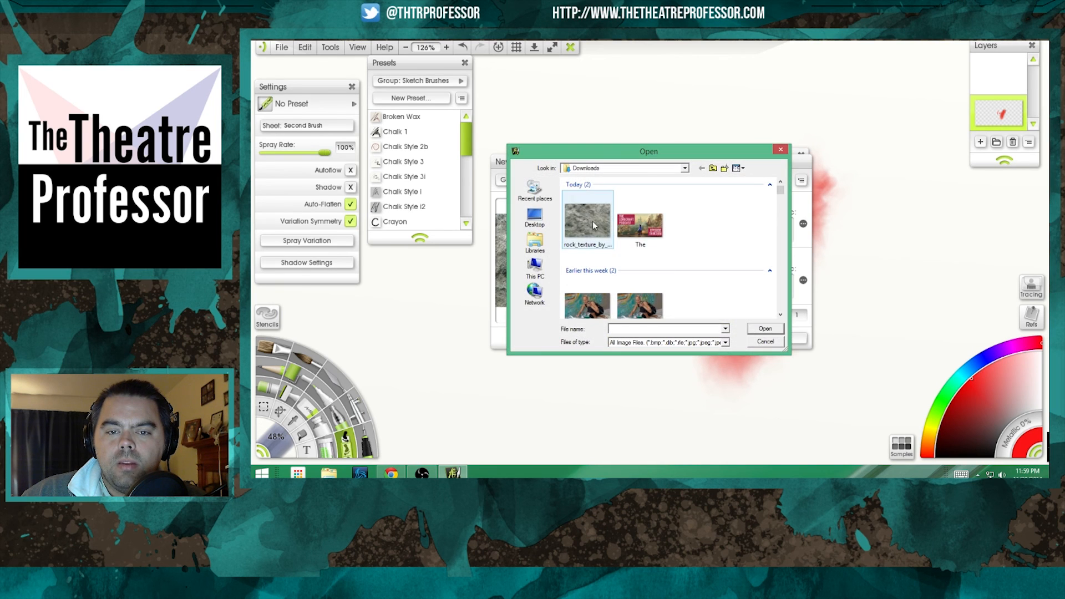
left_click(533, 221)
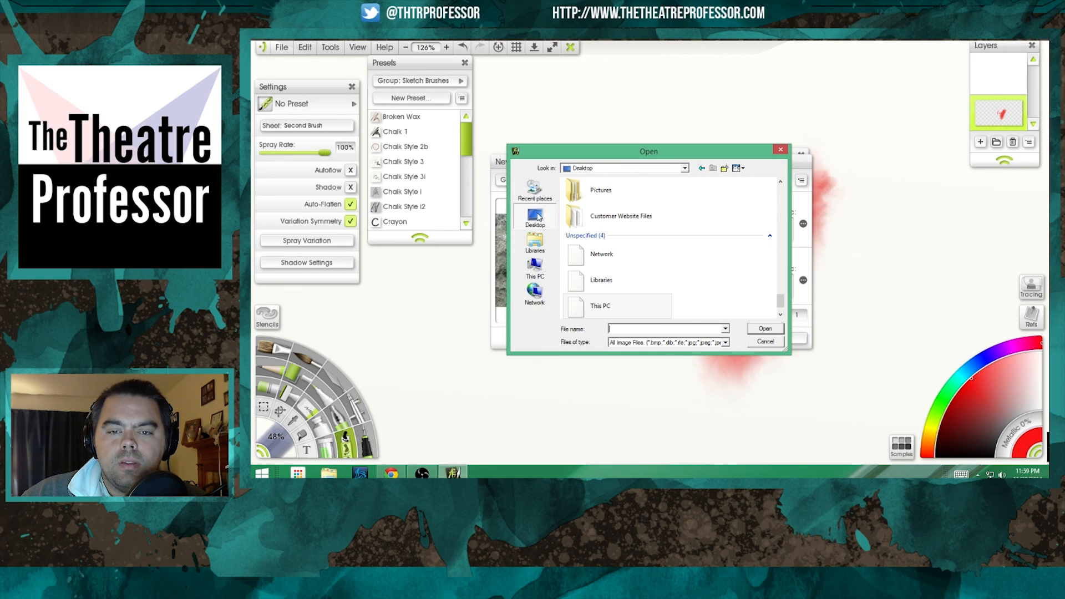
left_click_drag(779, 302, 780, 191)
left_click(615, 224)
double_click(617, 223)
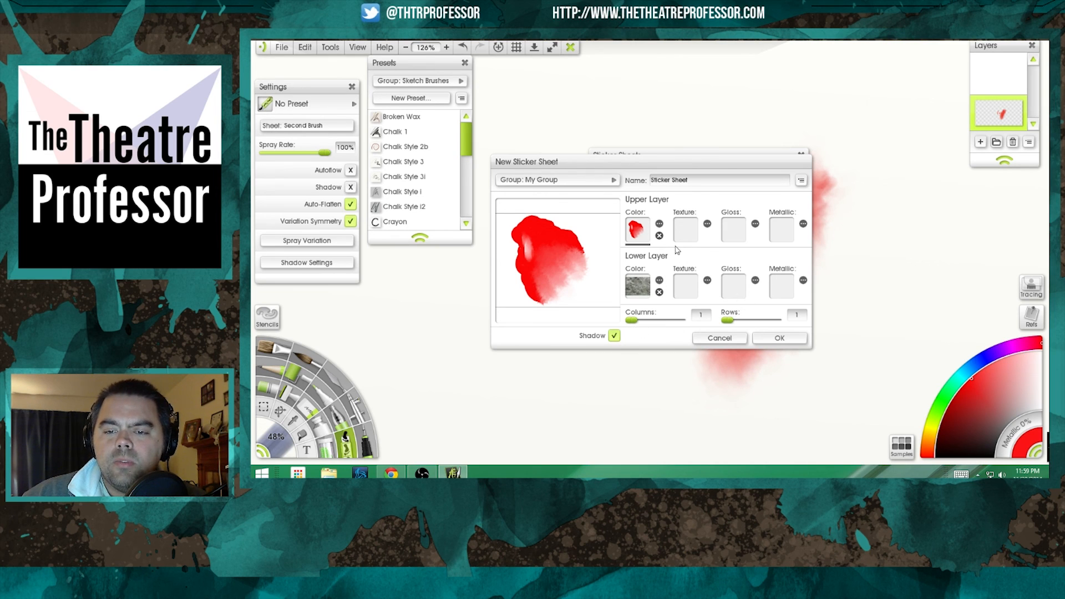
Copy the rock image to the lower texture and the brush image to the upper texture, leaving the upper gloss empty.
left_click_drag(641, 291, 689, 289)
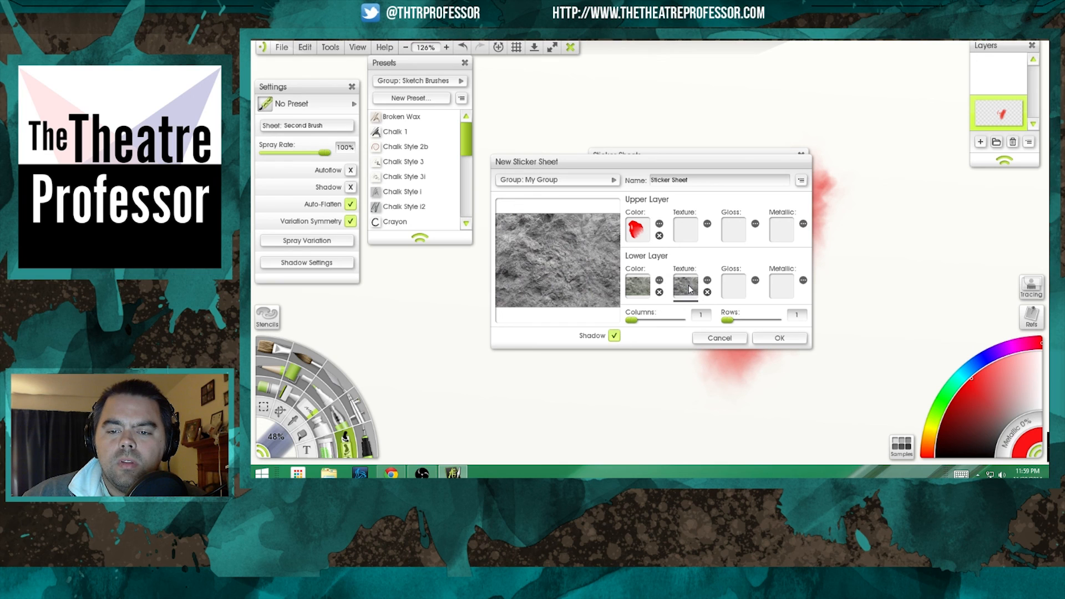
left_click_drag(645, 237, 733, 237)
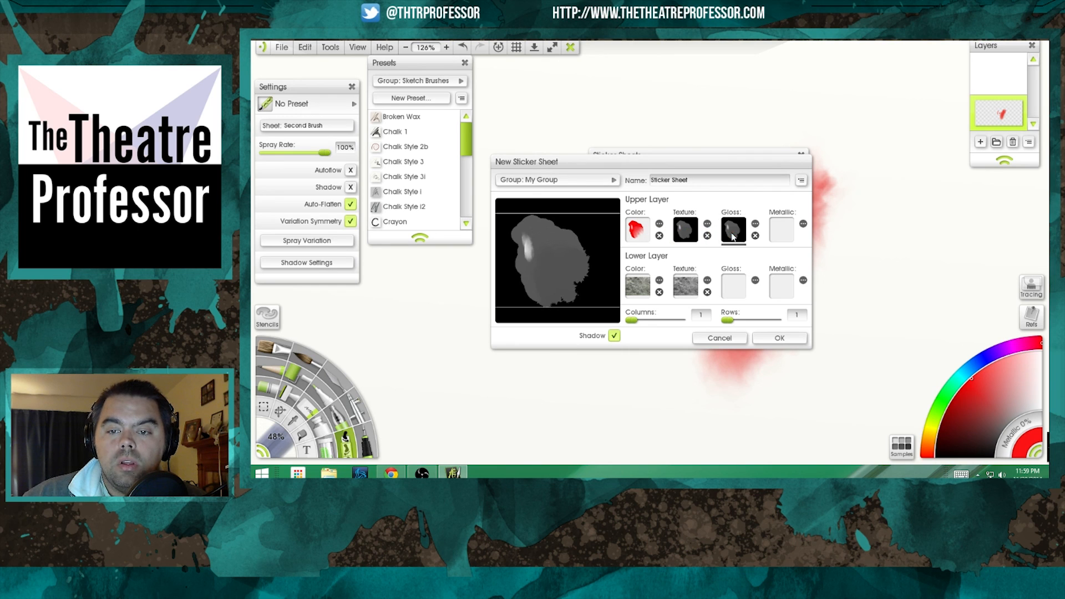
left_click(755, 235)
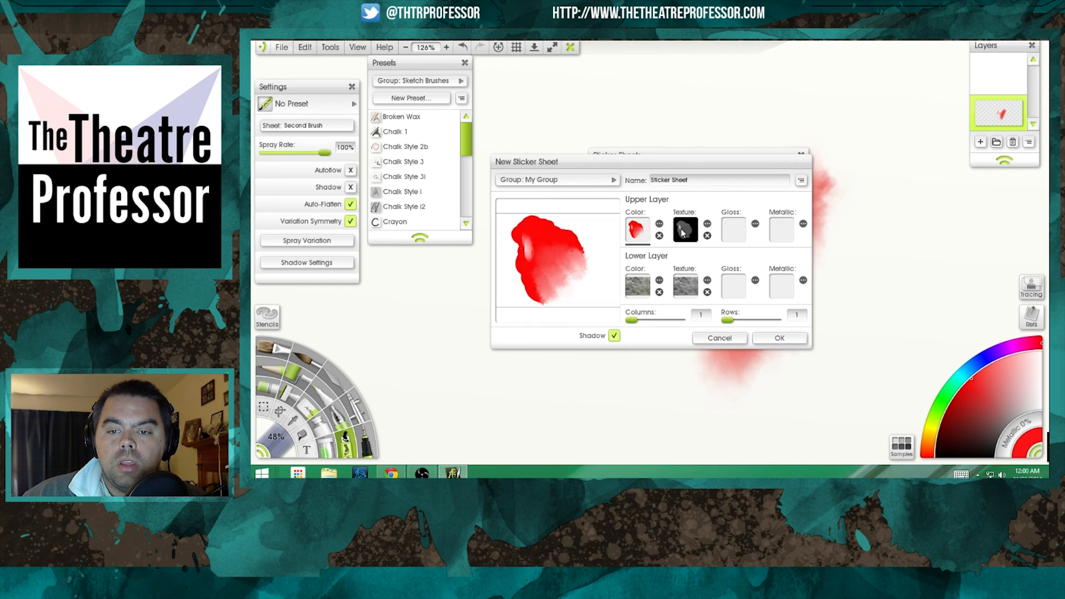
Clear the upper layer's texture and load the First Brush PNG from the Desktop in its place.
left_click(683, 233)
left_click(707, 236)
left_click(683, 233)
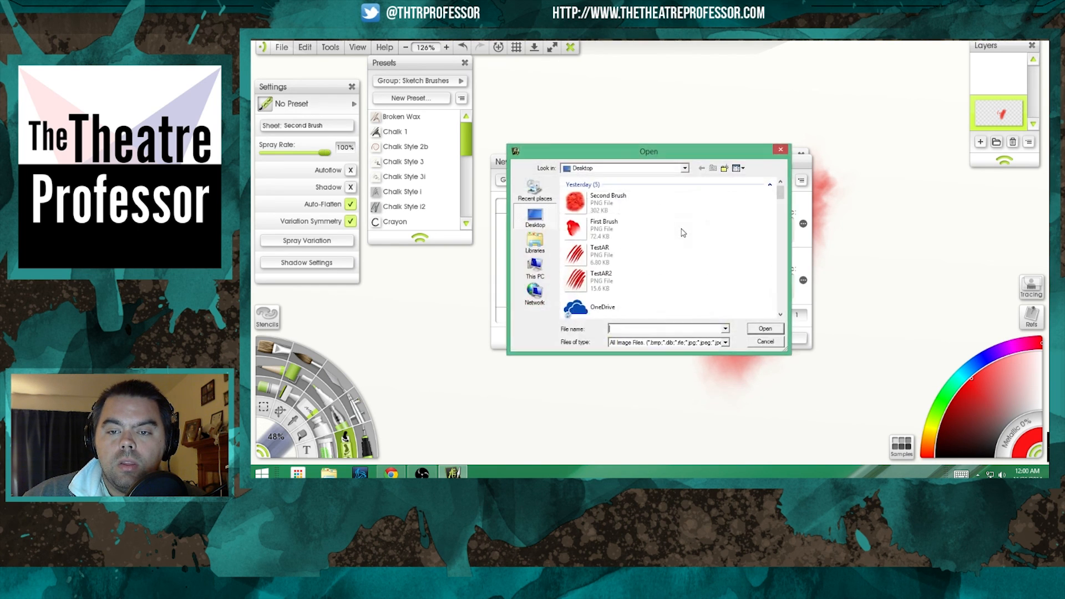
left_click(595, 230)
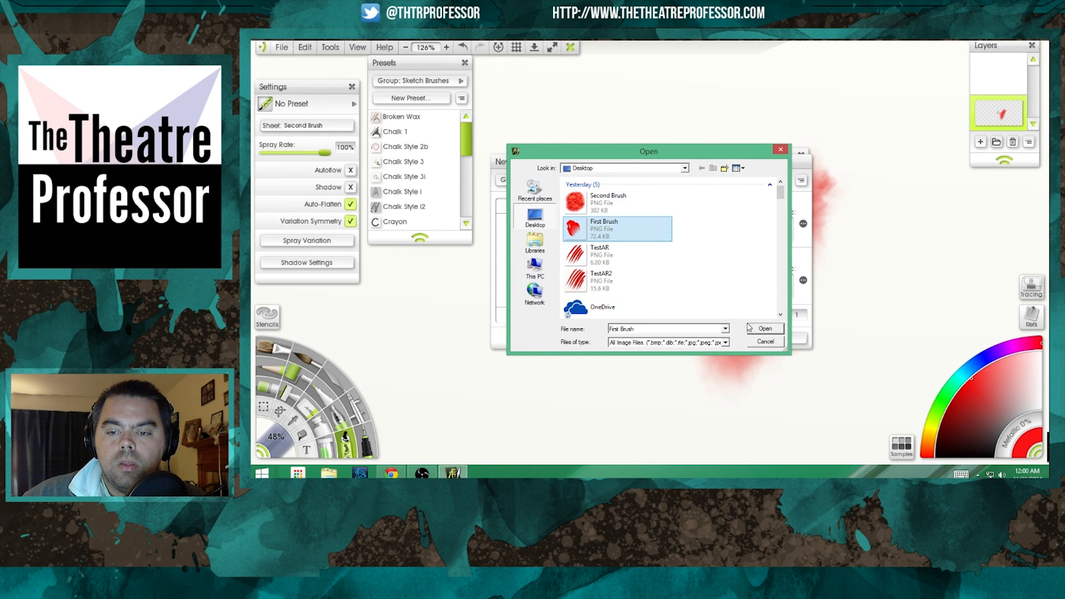
left_click(765, 329)
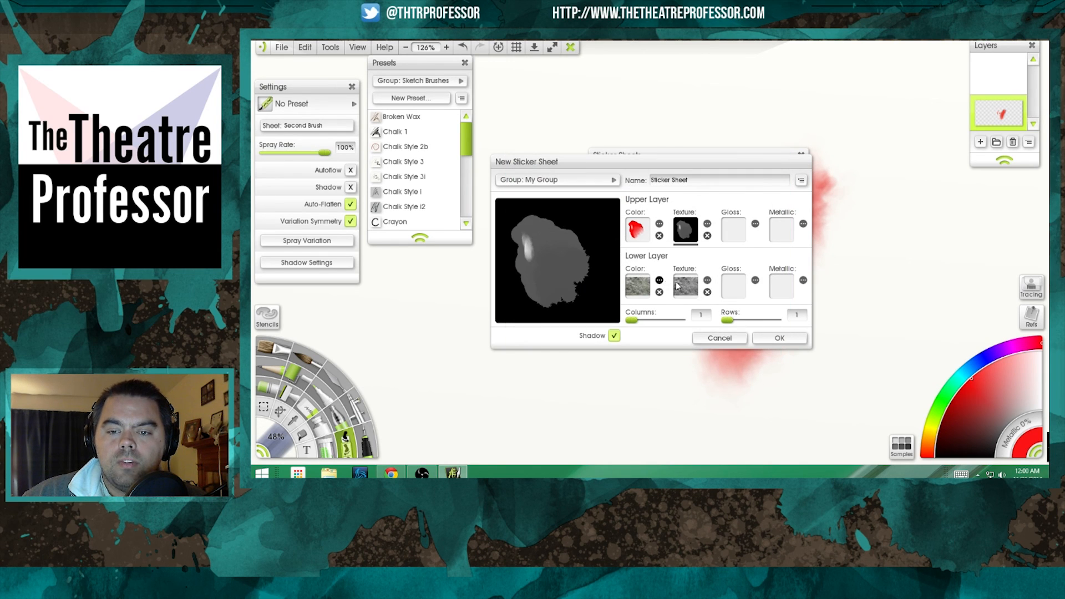
Use the First Brush image as the lower layer's colour and clear the textures of both layers.
left_click_drag(685, 289, 637, 286)
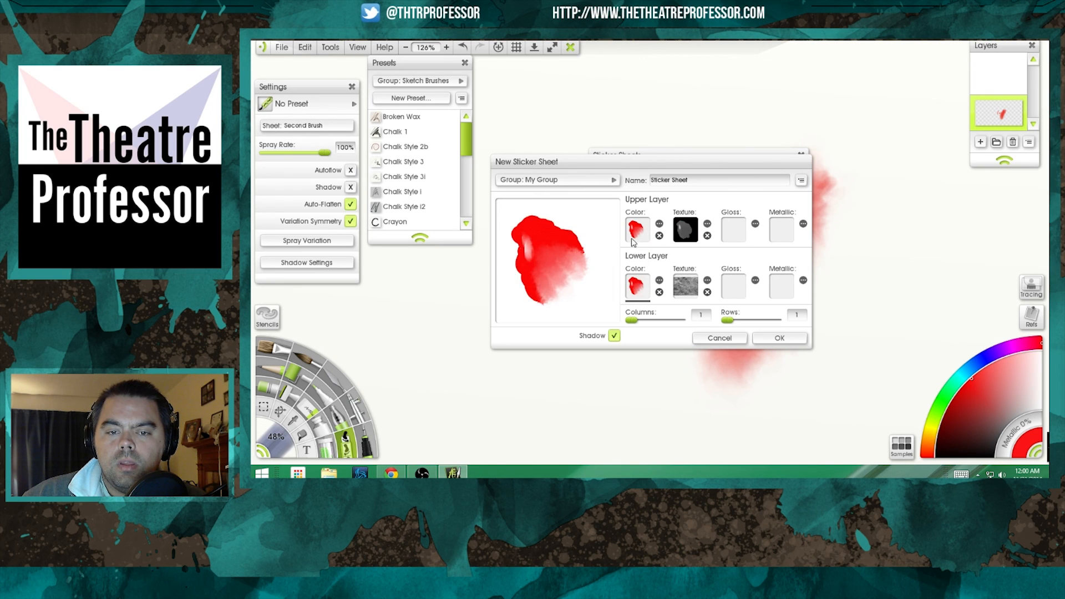
left_click_drag(640, 230, 688, 287)
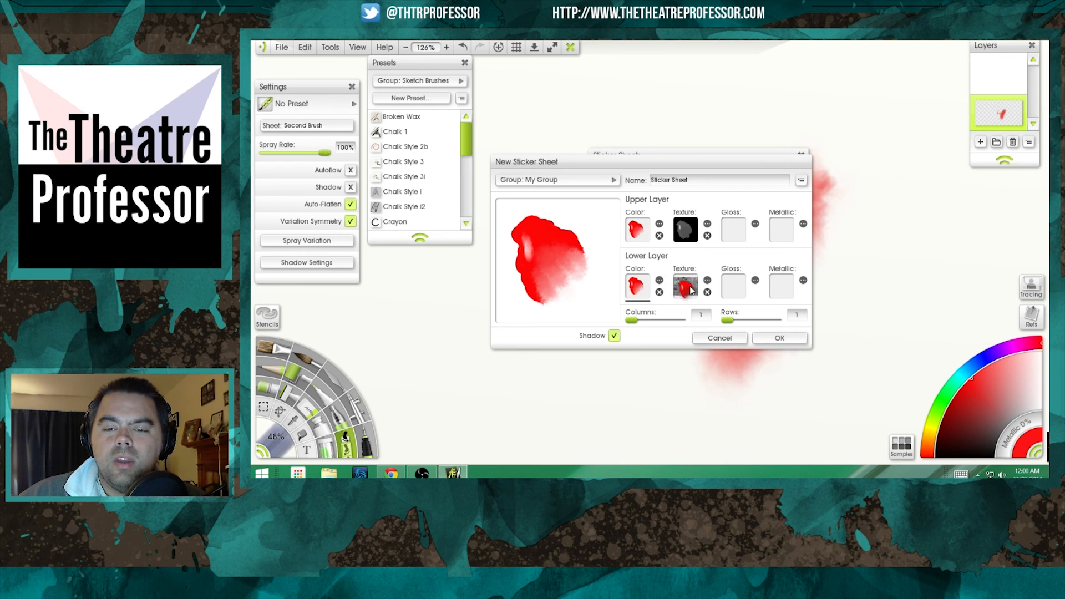
left_click(707, 292)
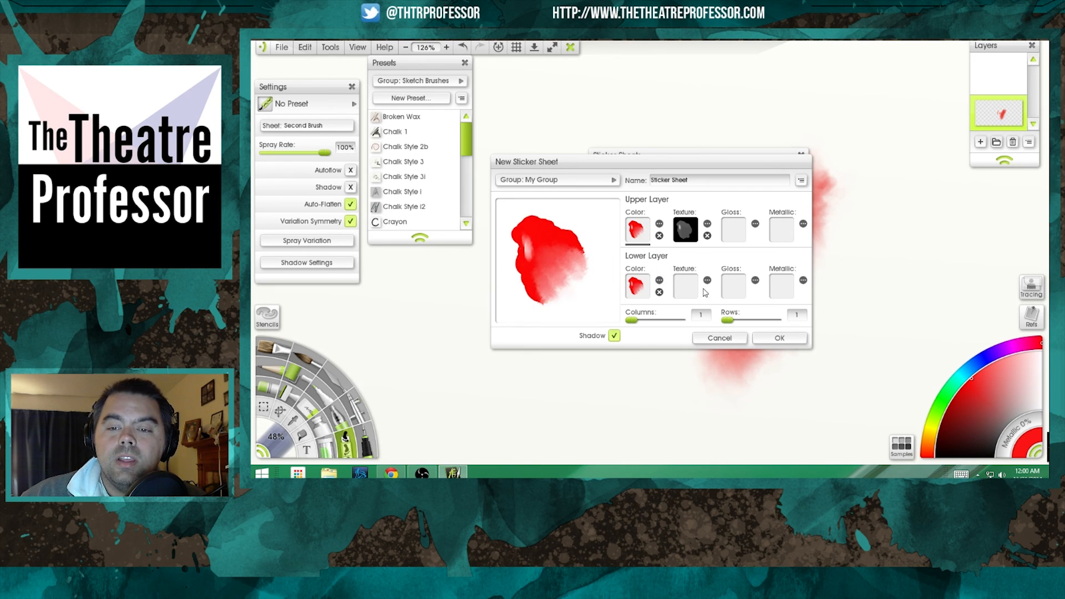
left_click(706, 236)
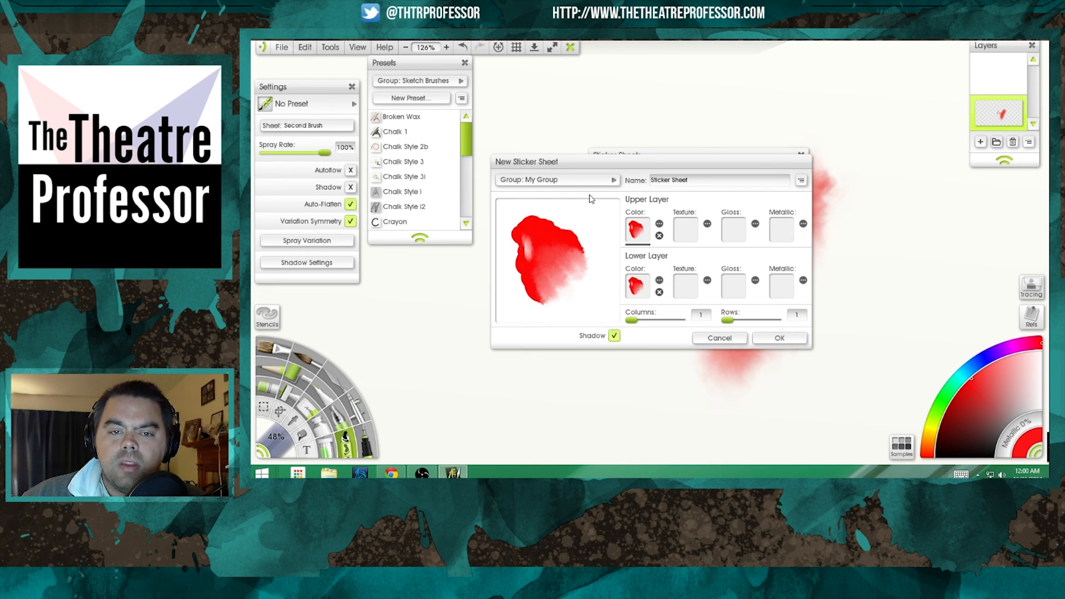
Check the new sticker sheet's options, discard the sheet without saving and close the Sticker Sheets window.
left_click_drag(631, 233, 648, 254)
left_click(670, 232)
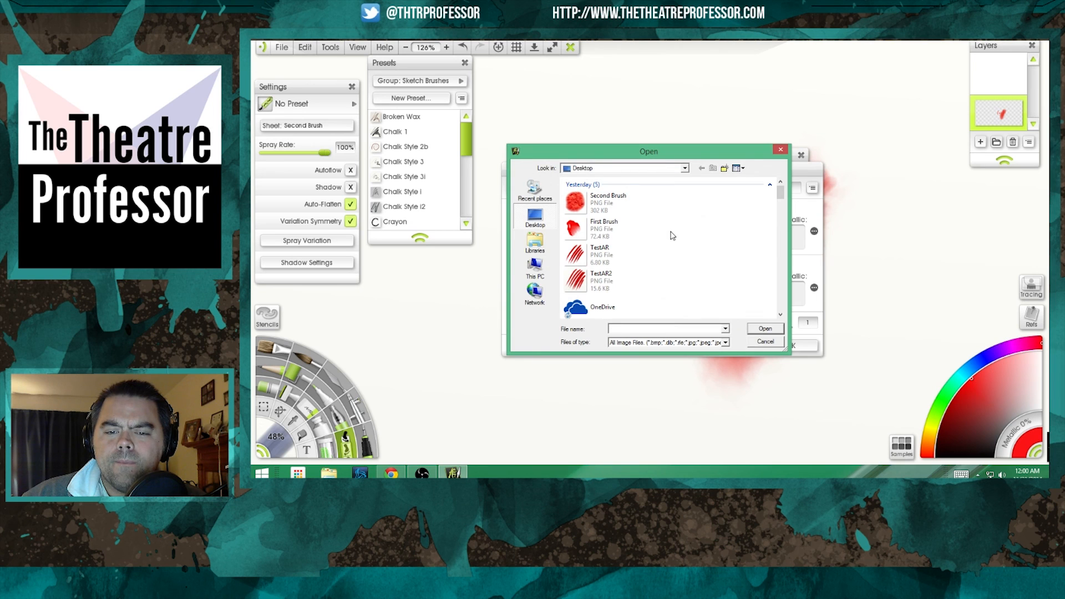
left_click(766, 342)
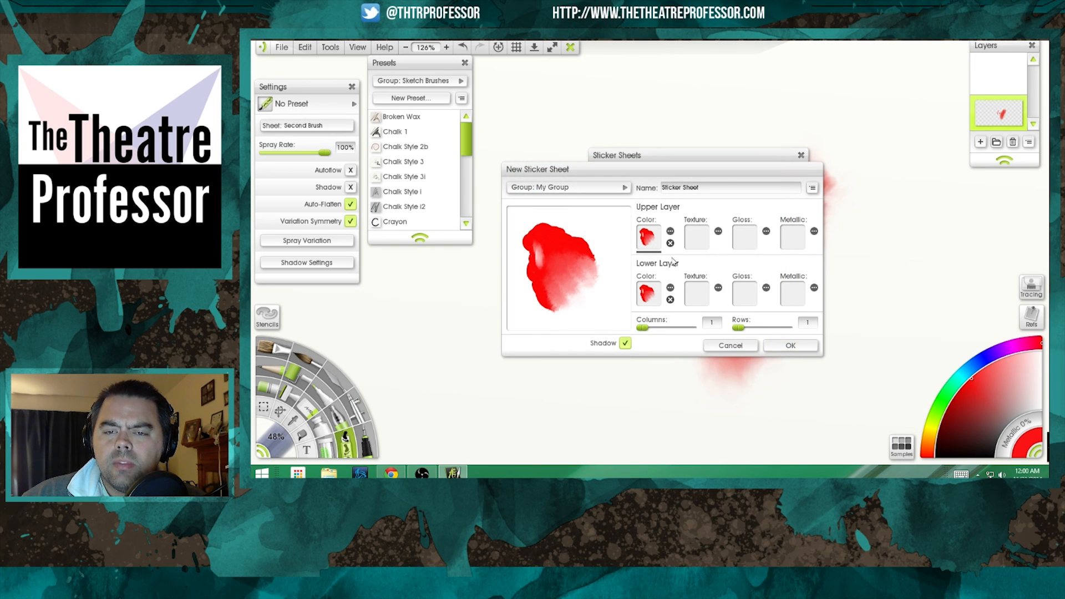
left_click(812, 188)
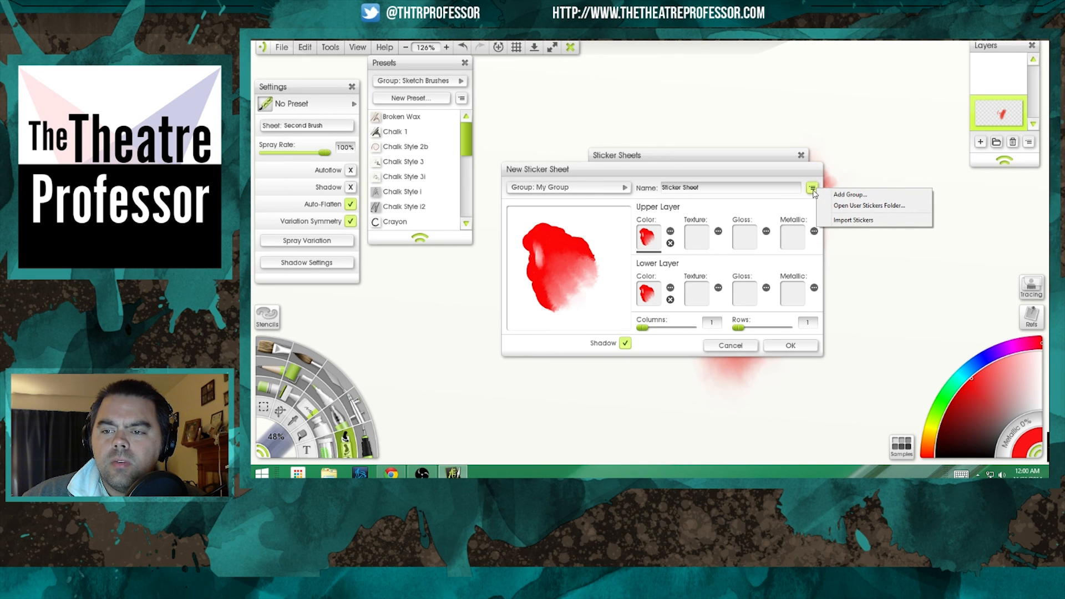
left_click(741, 345)
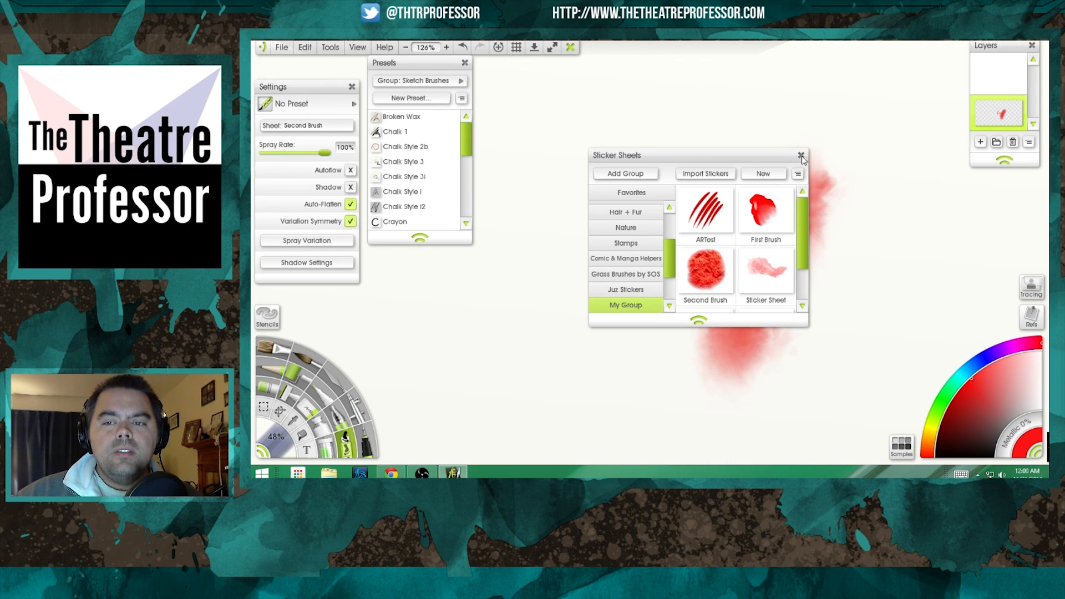
left_click(800, 156)
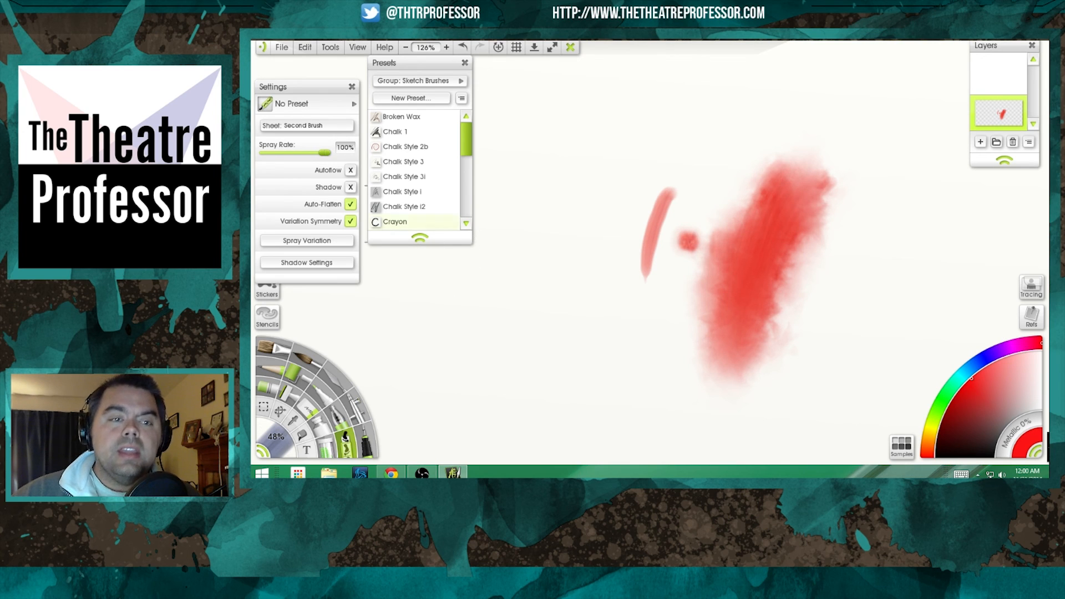
Discard the current painting without saving and create a new 400 by 400 px painting on the Cel canvas preset.
left_click(282, 47)
left_click(289, 62)
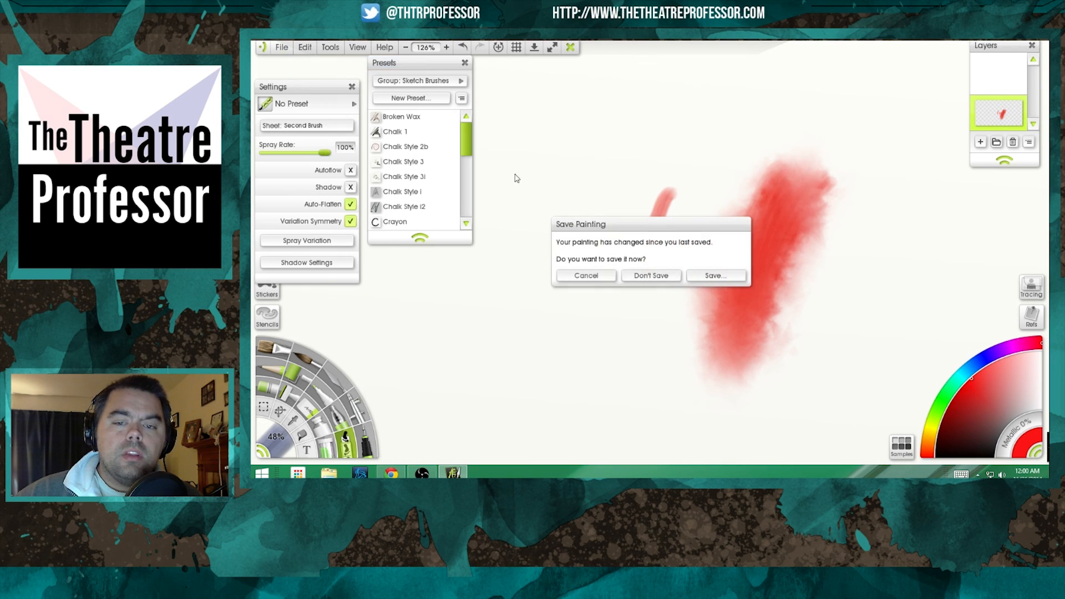
left_click(652, 275)
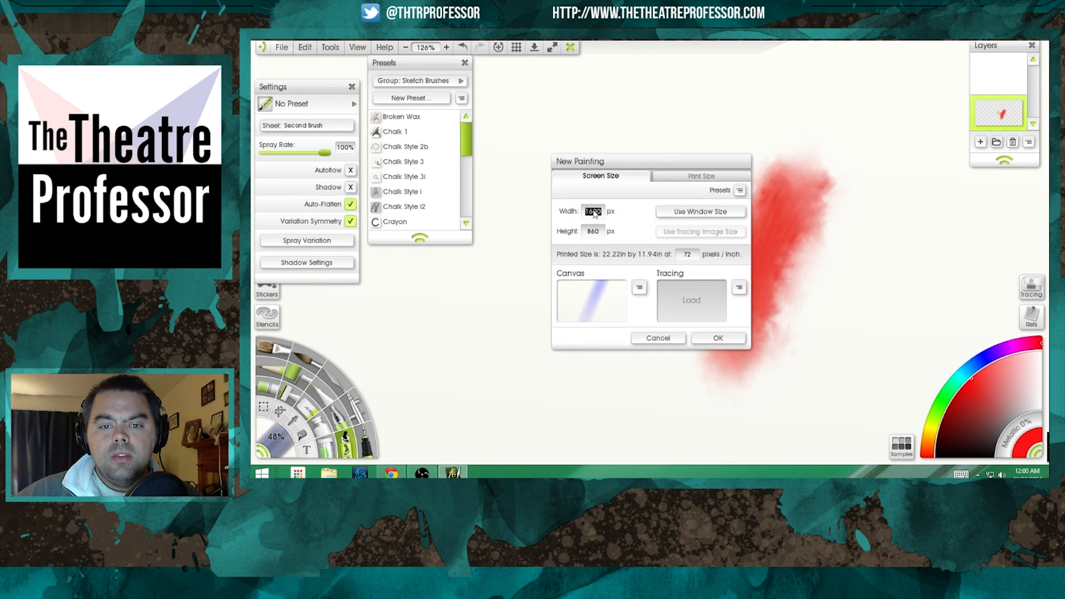
type("400")
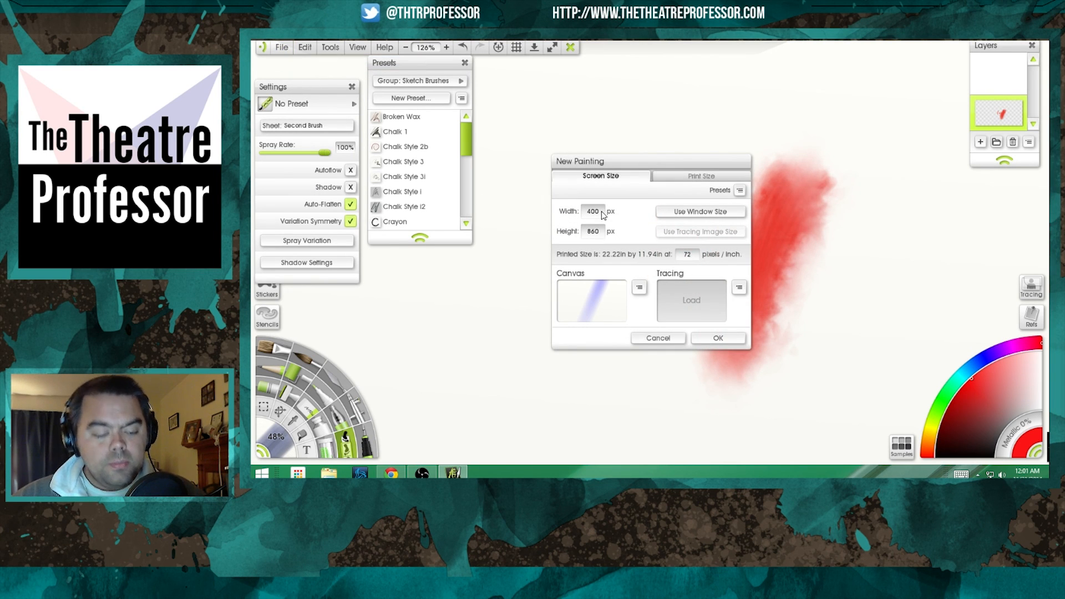
key("Tab")
type("4")
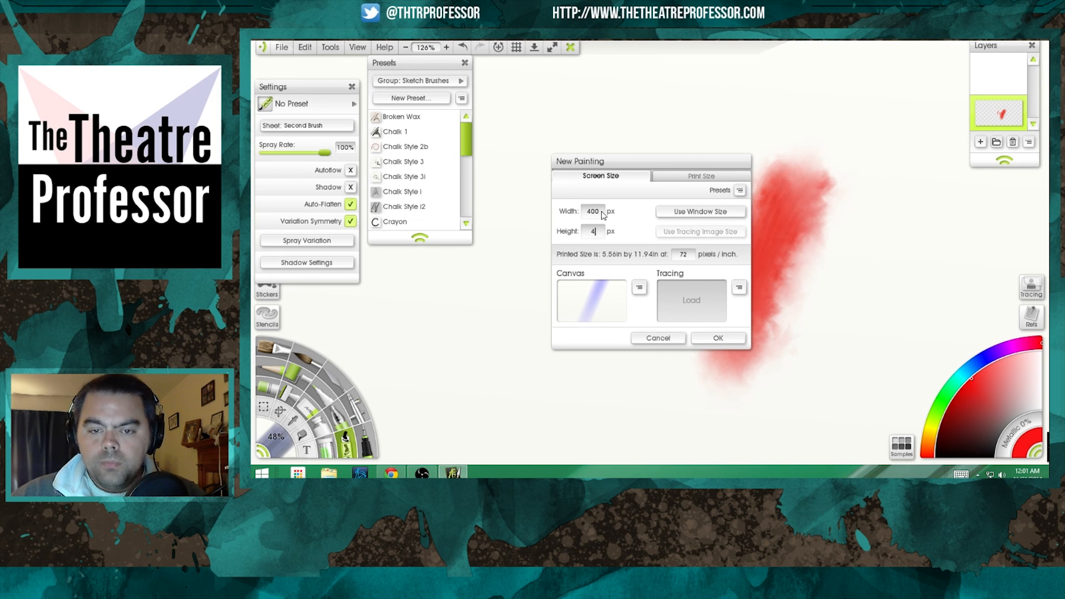
left_click(638, 288)
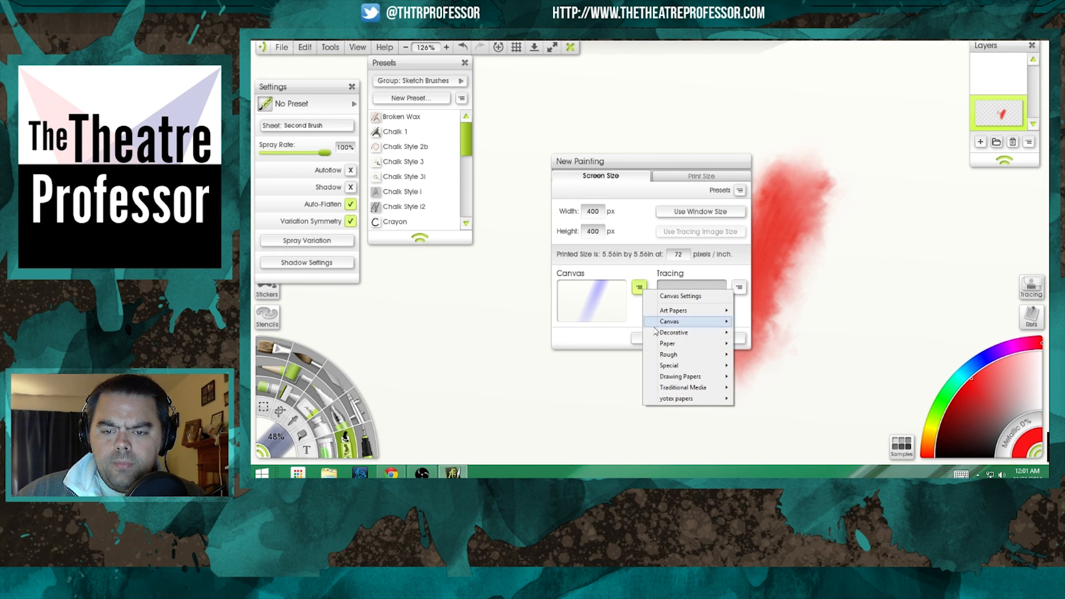
mouse_move(673, 366)
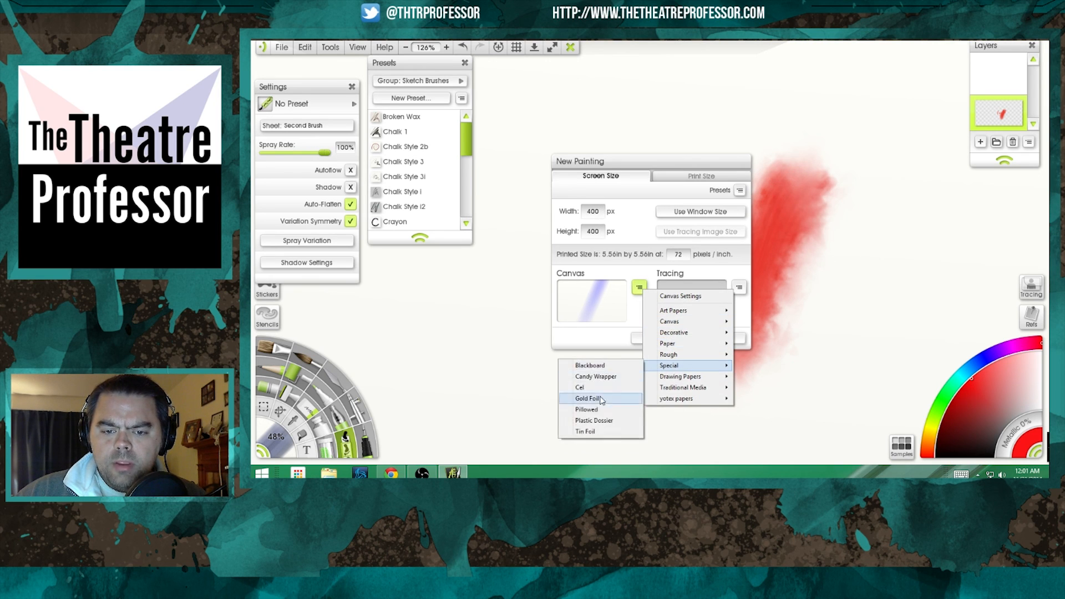
left_click(601, 389)
left_click(713, 339)
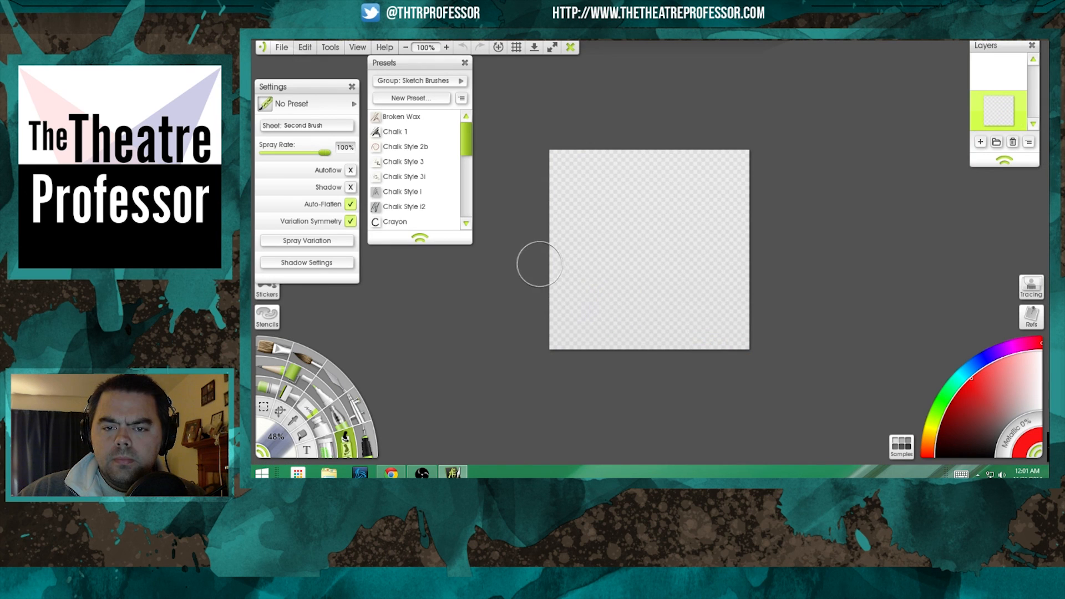
With an enlarged Hard Tip pen, draw a jagged closed red outline and add a separate red dot beneath it.
left_click(261, 369)
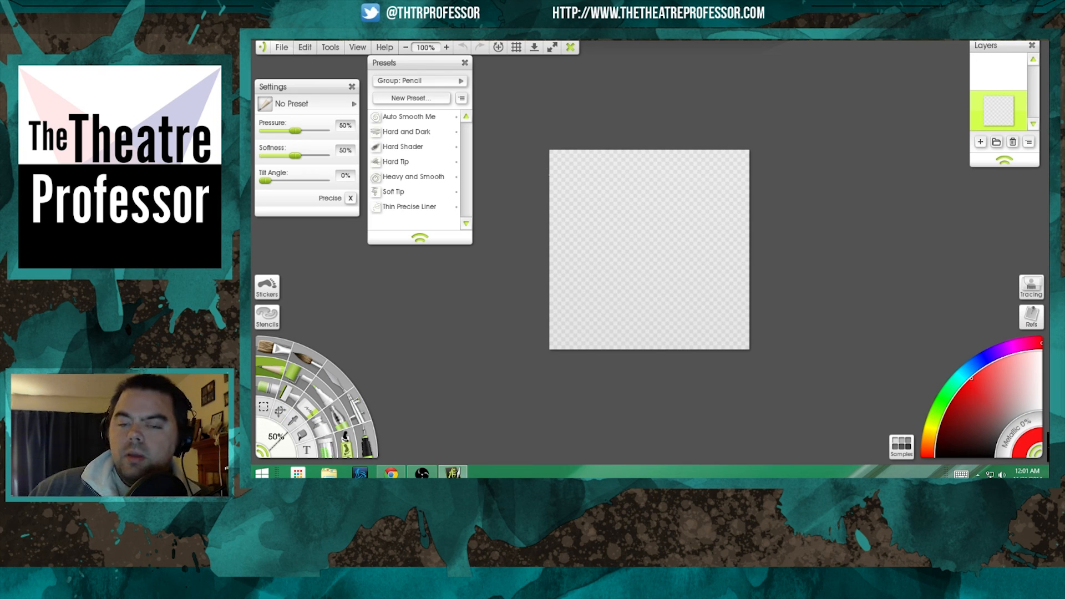
left_click(324, 388)
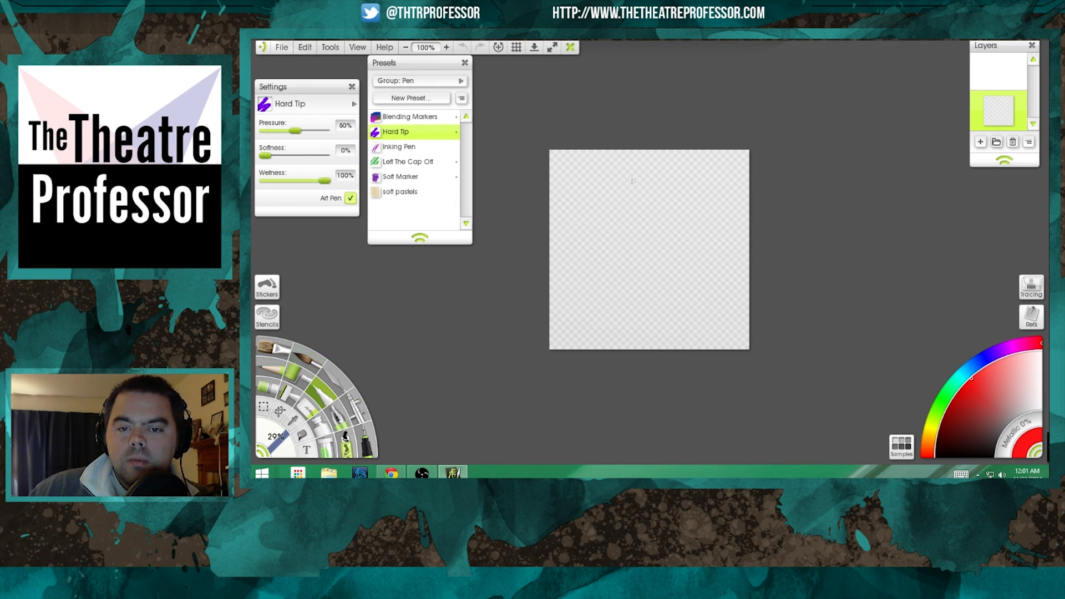
key("bracketright")
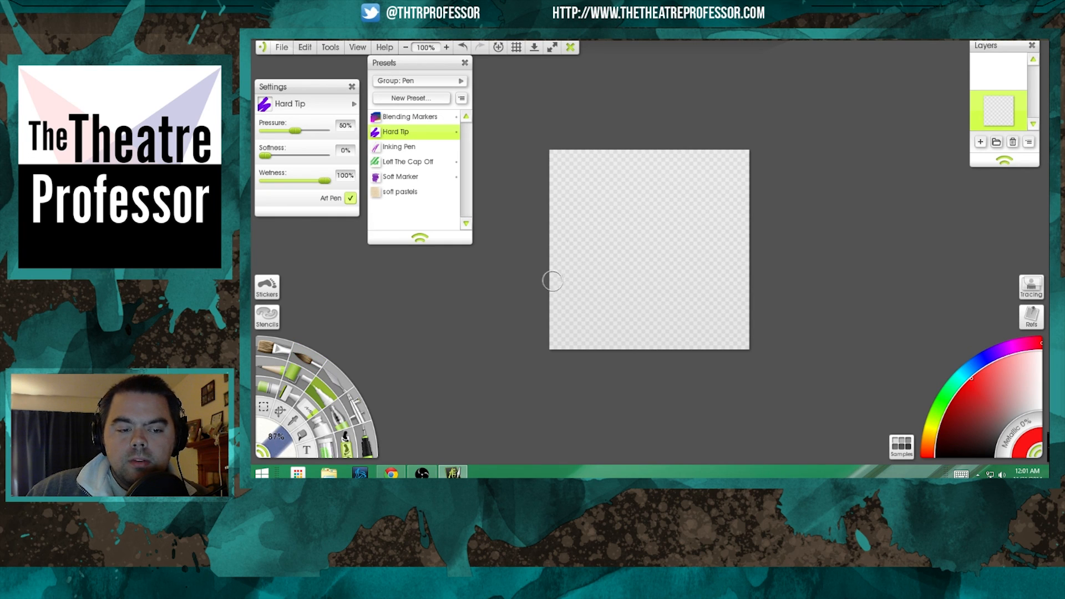
mouse_move(624, 180)
left_mouse_down()
mouse_move(578, 250)
mouse_move(635, 306)
mouse_move(668, 252)
mouse_move(703, 290)
mouse_move(725, 197)
mouse_move(658, 196)
mouse_move(623, 180)
mouse_move(603, 192)
mouse_move(587, 263)
left_mouse_up()
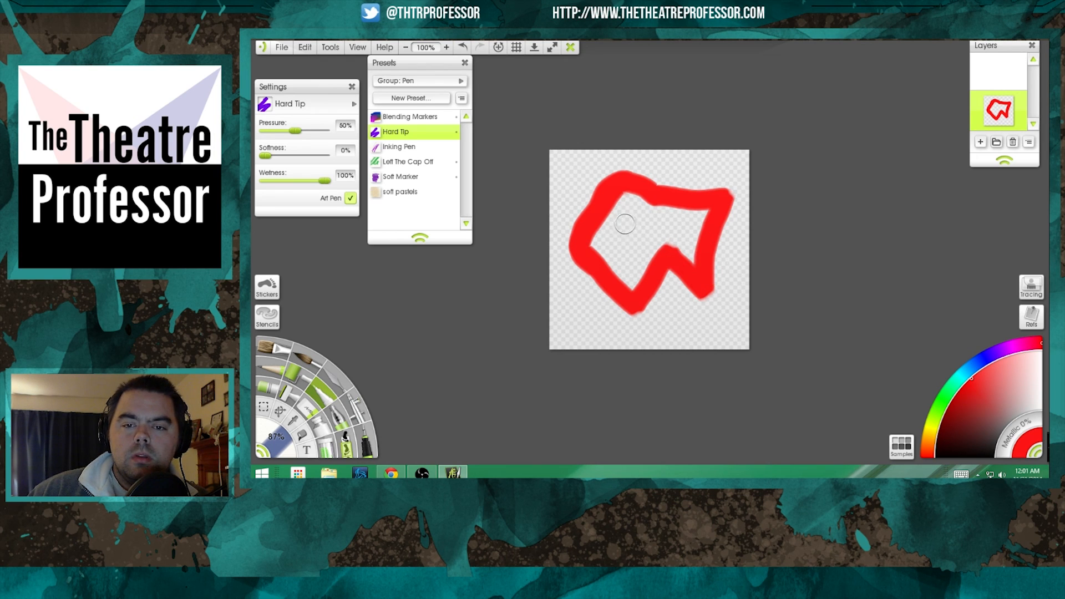
left_click_drag(626, 216, 627, 225)
key("ctrl+z")
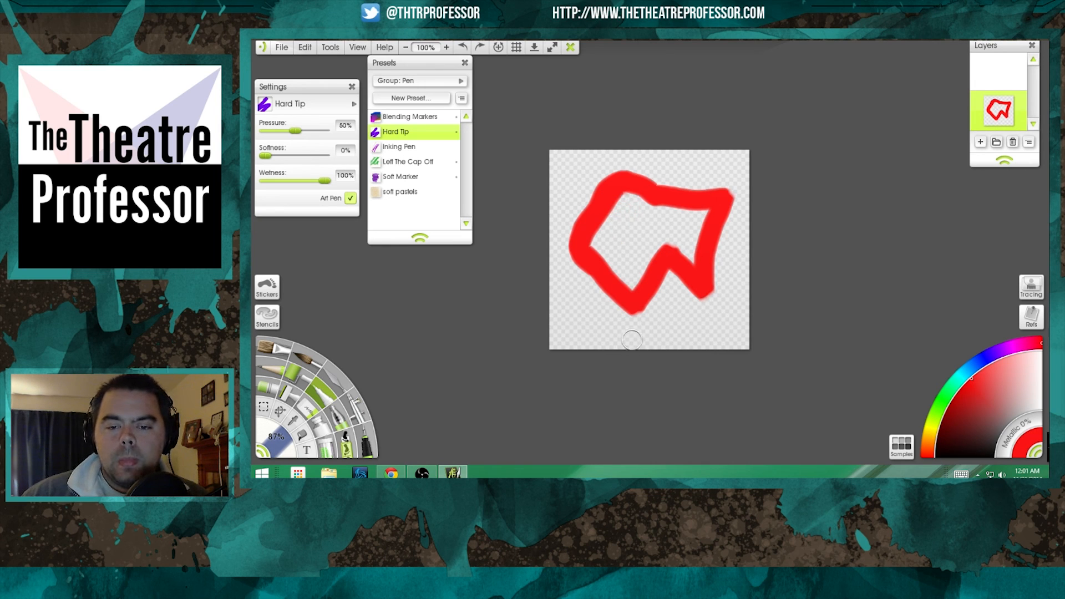
left_click(633, 335)
left_click_drag(633, 335, 628, 327)
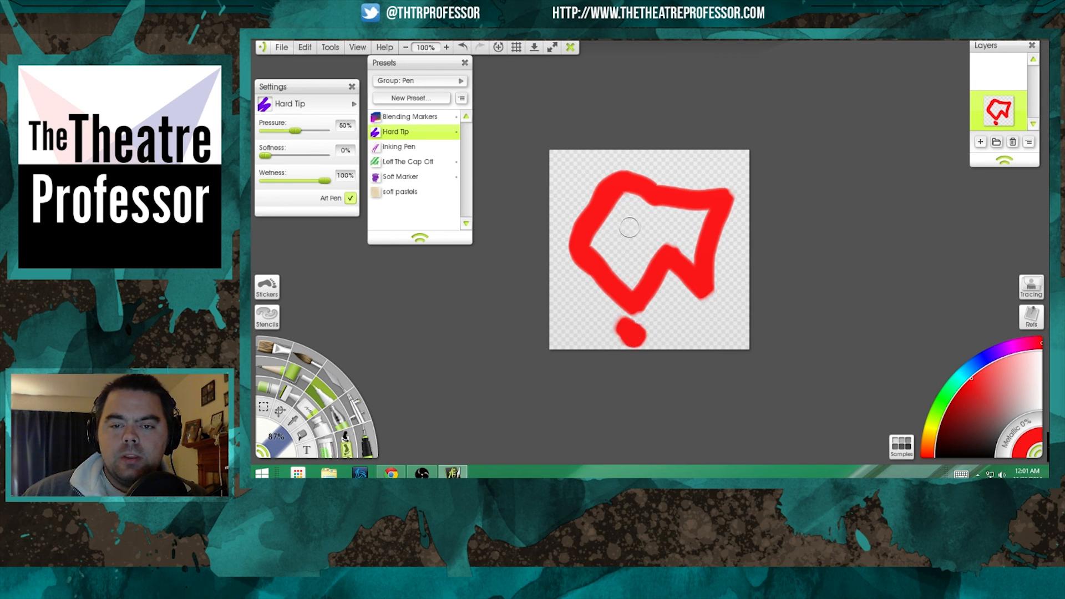
Export the drawn shape to the Desktop as a PNG image named Third P.
left_click(283, 48)
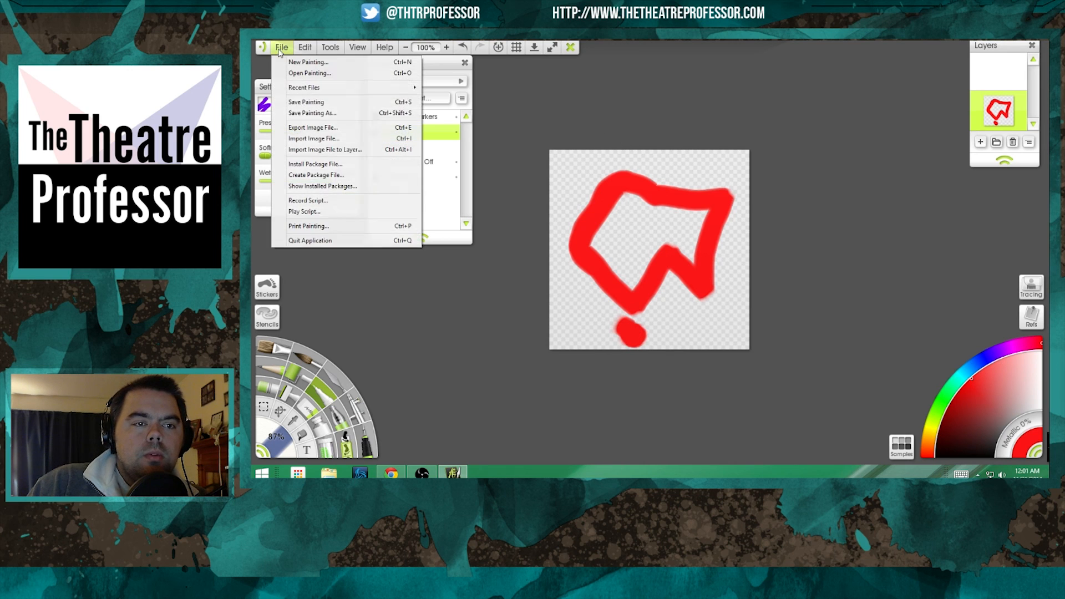
left_click(312, 127)
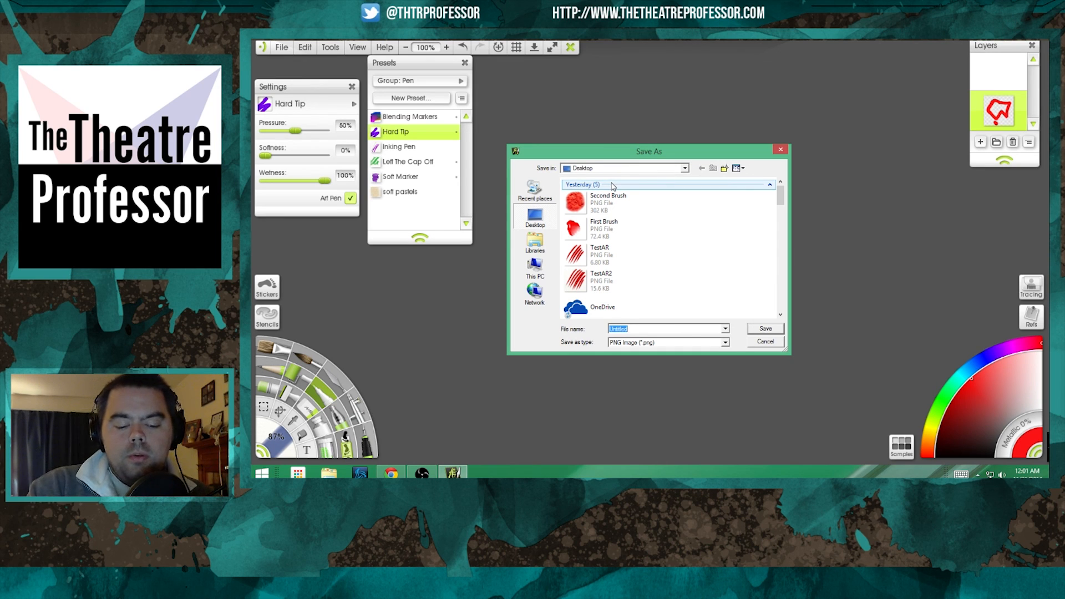
type("Thrrd P")
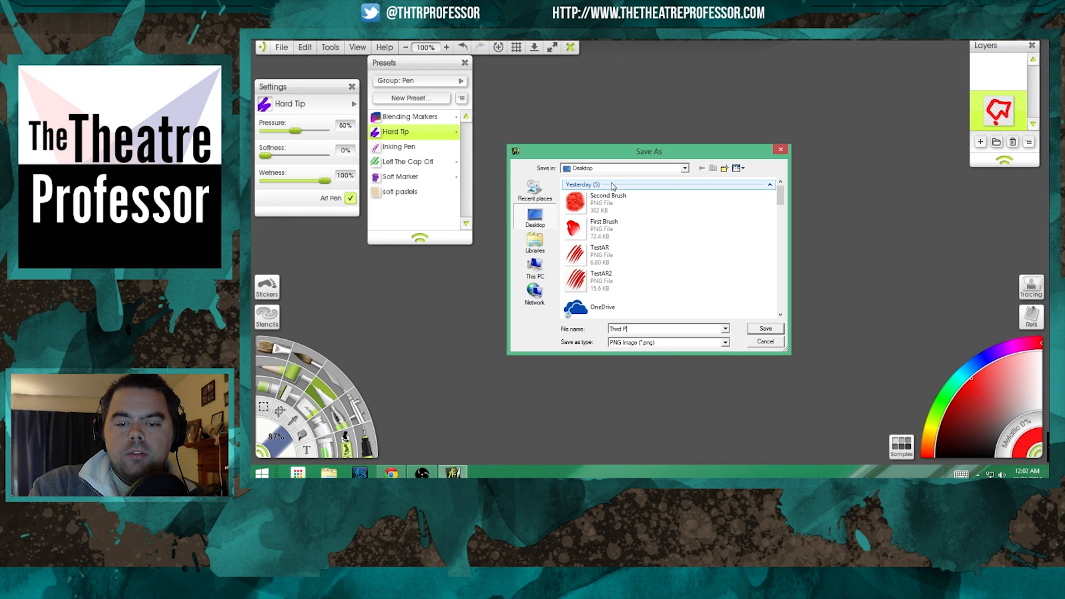
key("Return")
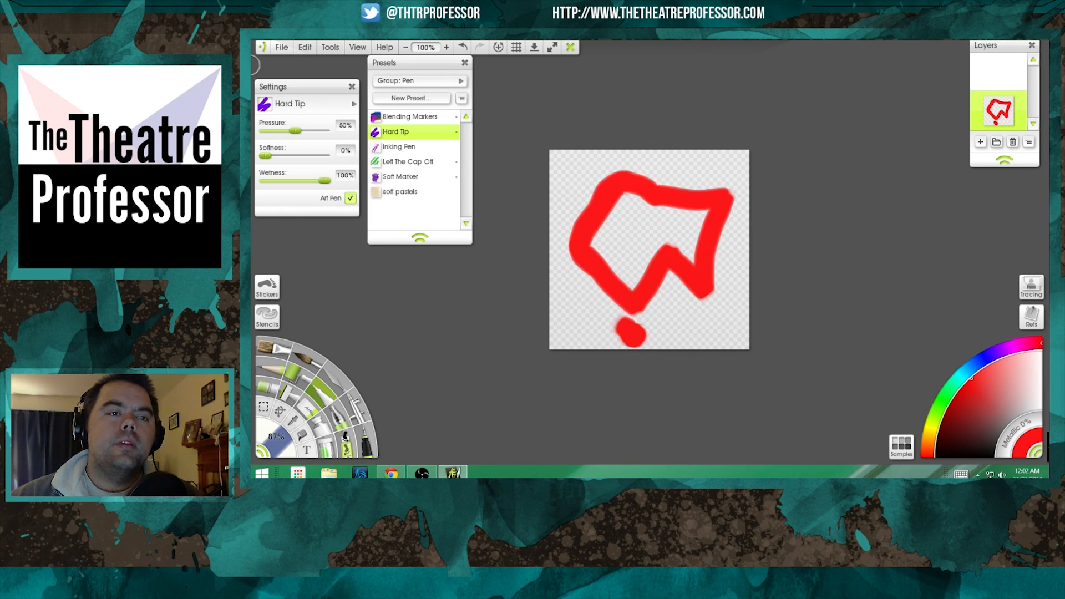
Discard the shape painting without saving and create a new painting at the window size.
left_click(280, 48)
left_click(293, 62)
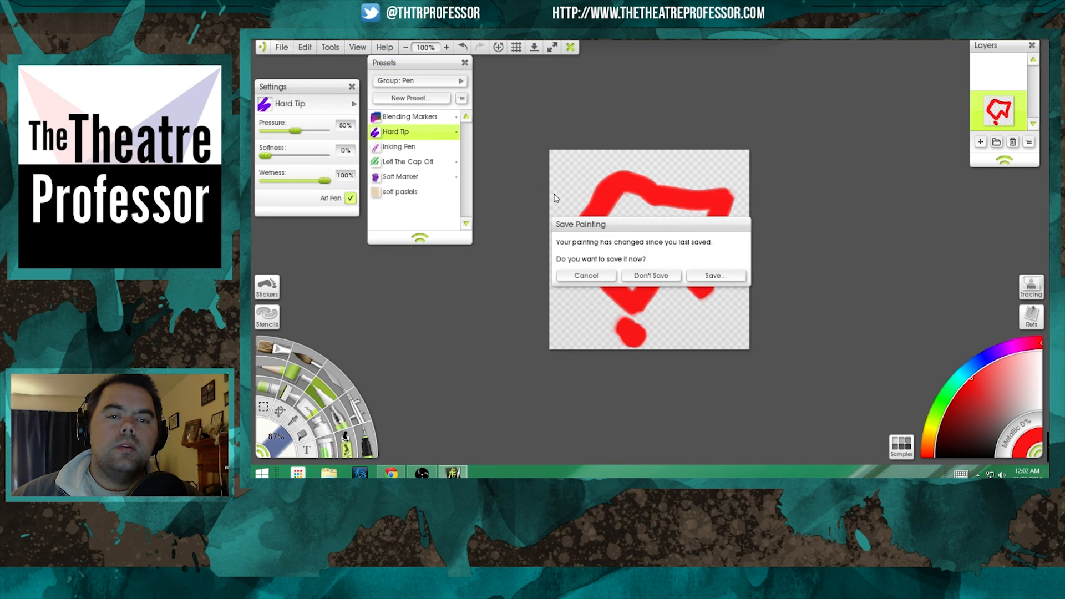
left_click(649, 276)
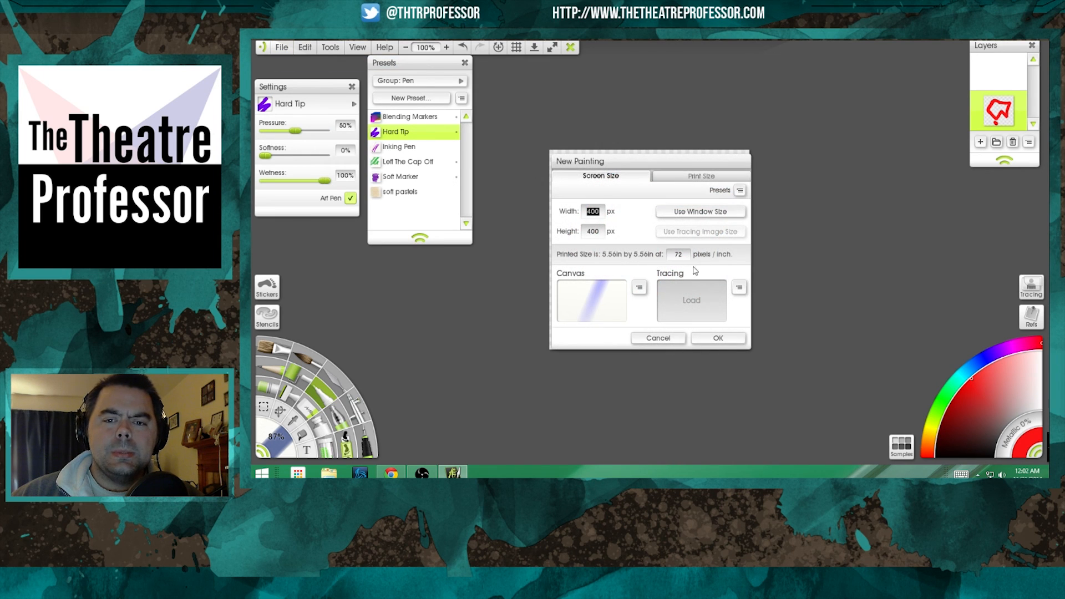
left_click(700, 211)
left_click(718, 338)
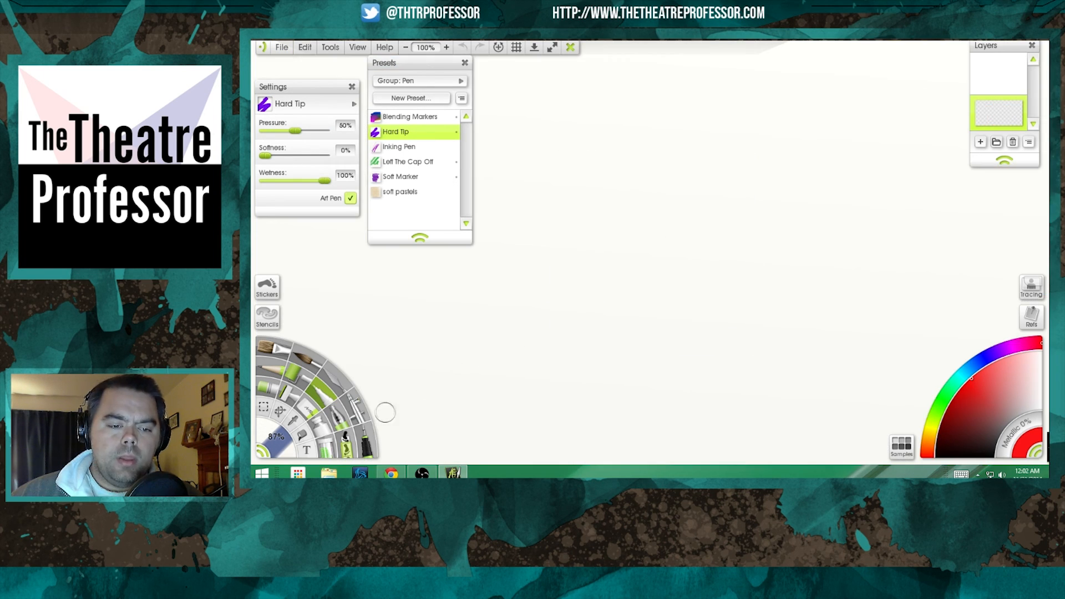
Start a new sticker sheet in My Group and load the exported outline PNG as the lower layer's colour.
left_click(345, 376)
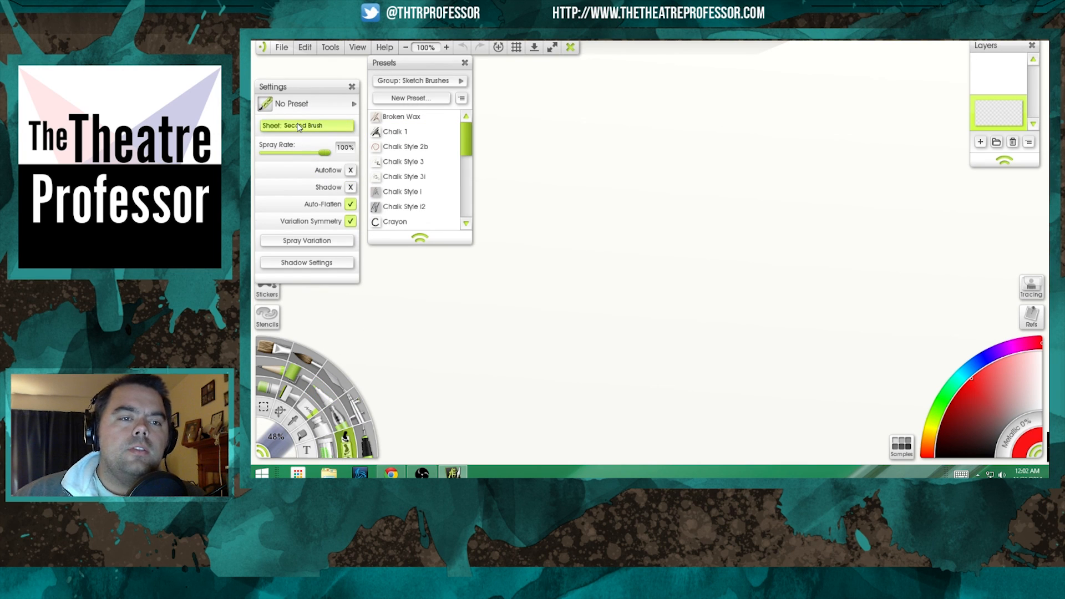
left_click(272, 285)
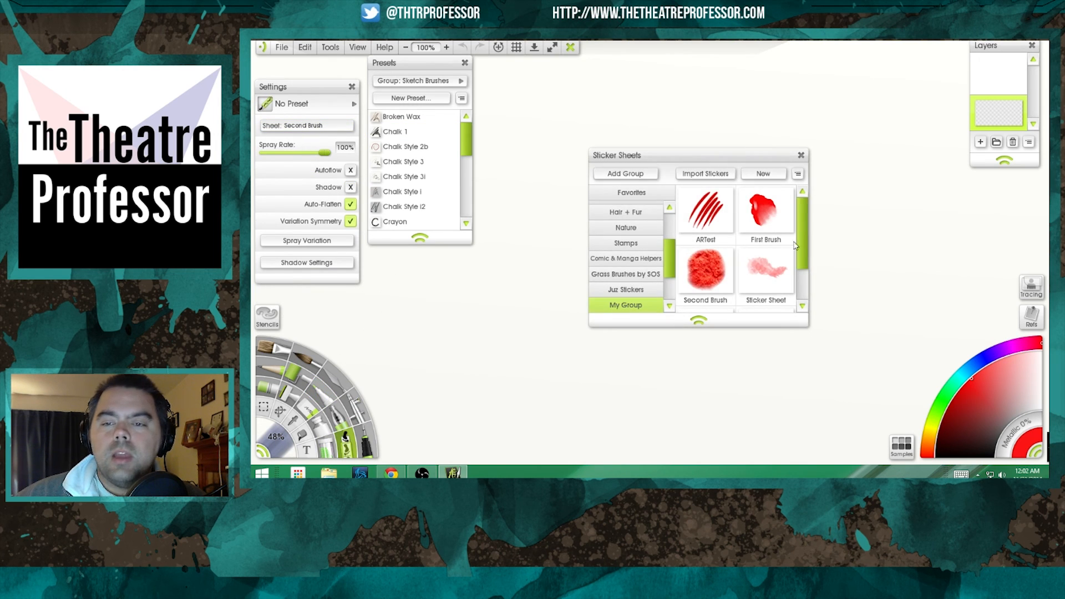
left_click(763, 174)
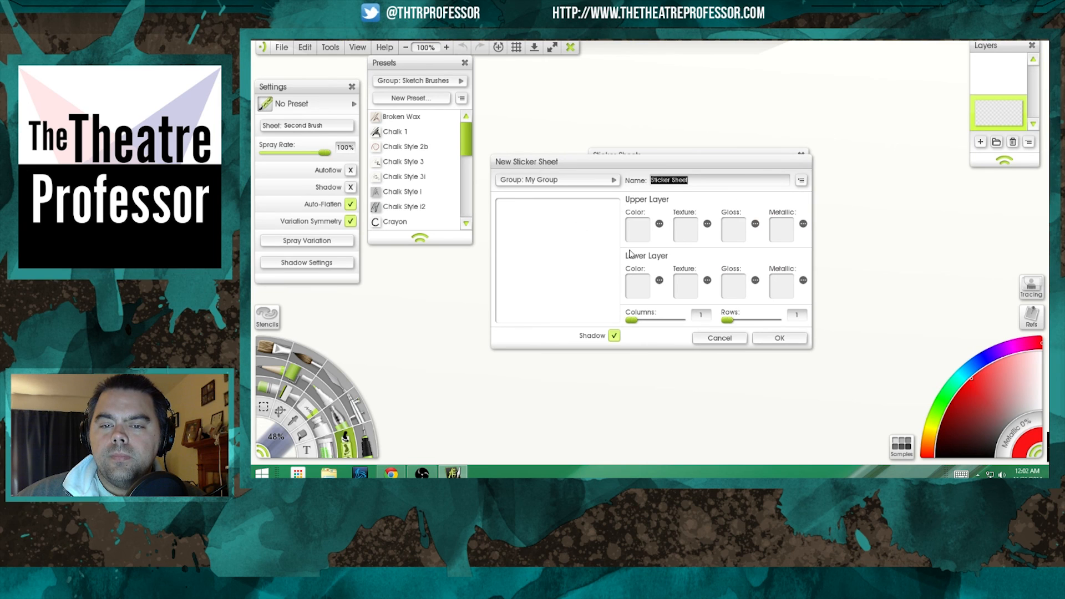
left_click(638, 286)
left_click(592, 204)
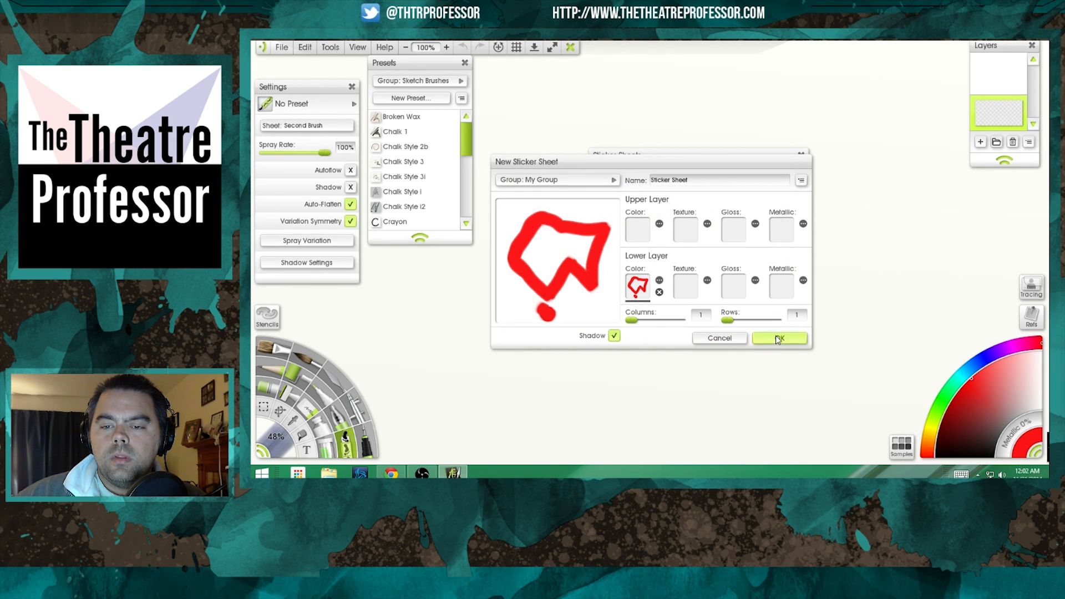
Name the new sticker sheet Third Brush and save it without replacing the existing Sticker Sheet.
left_click(778, 339)
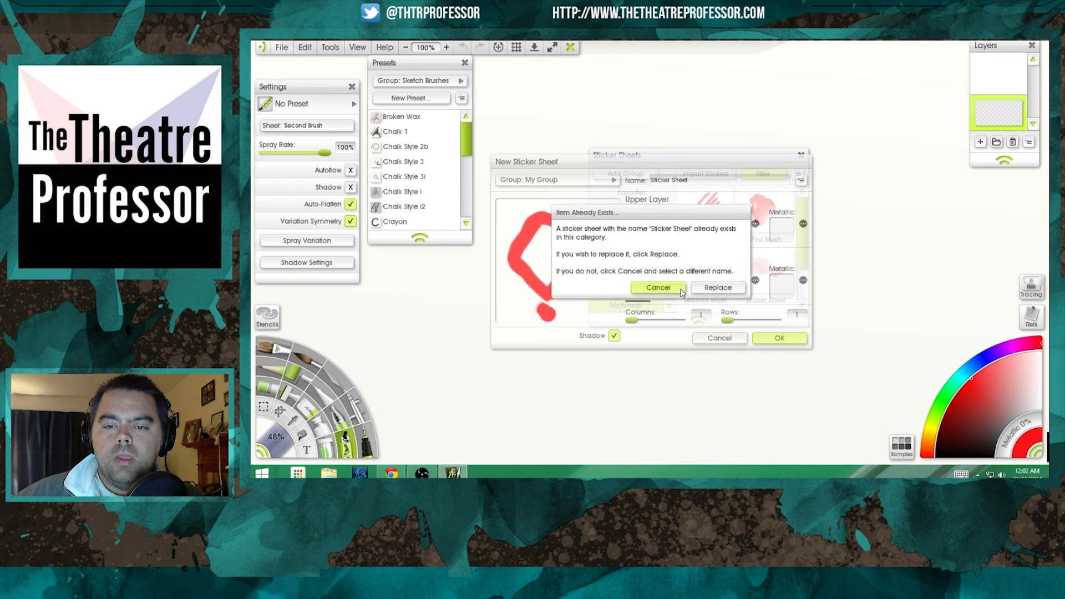
left_click(659, 289)
left_click_drag(708, 181, 625, 177)
type("T")
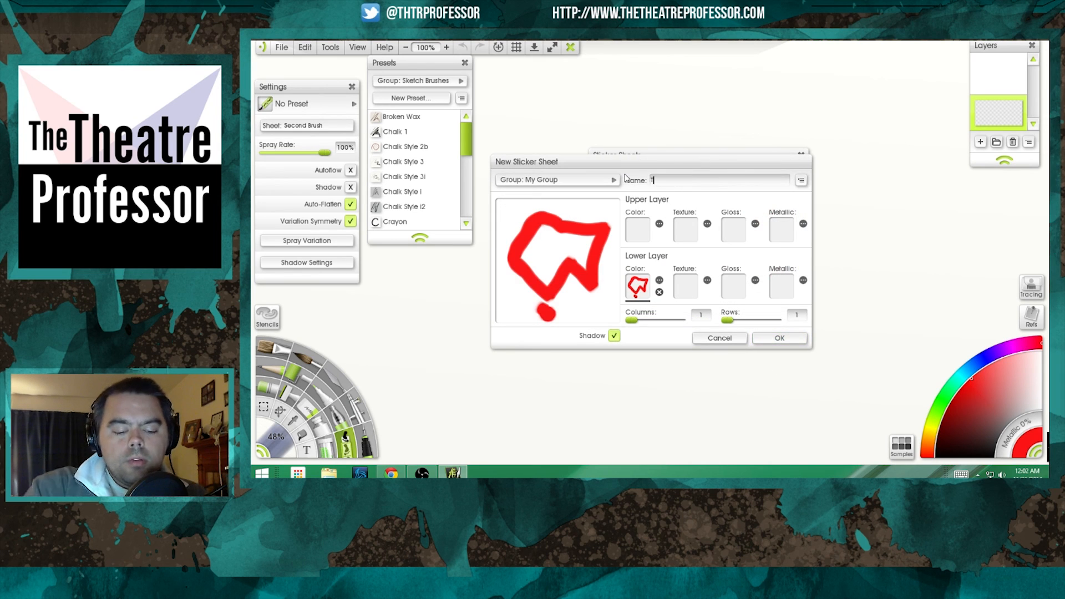
type("hird Brush")
key("Return")
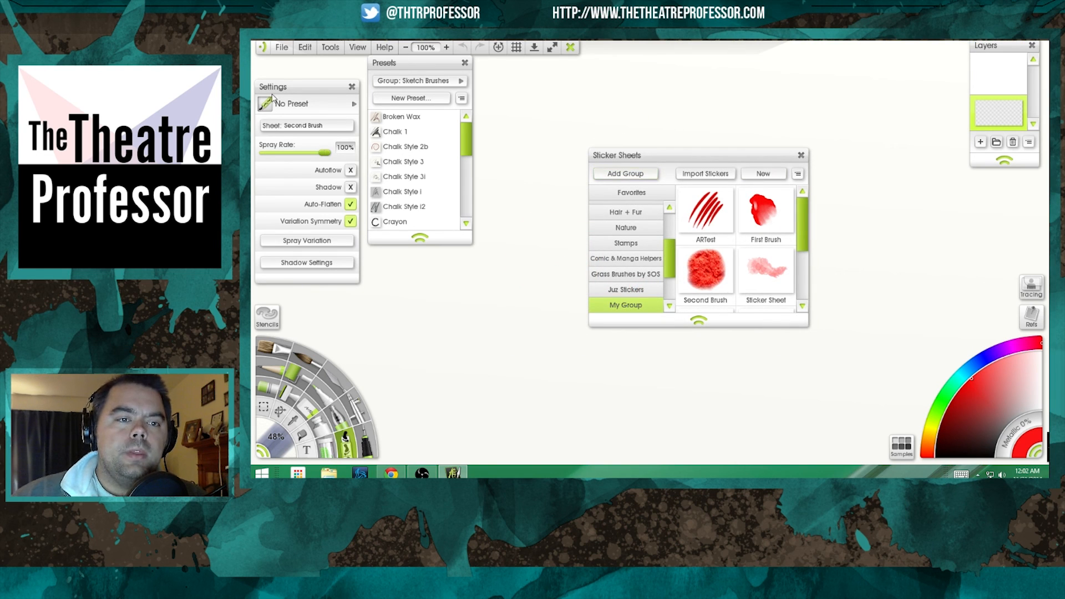
Set the sticker spray's sheet to Third Brush from My Group and close the Sticker Sheets window.
left_click(298, 126)
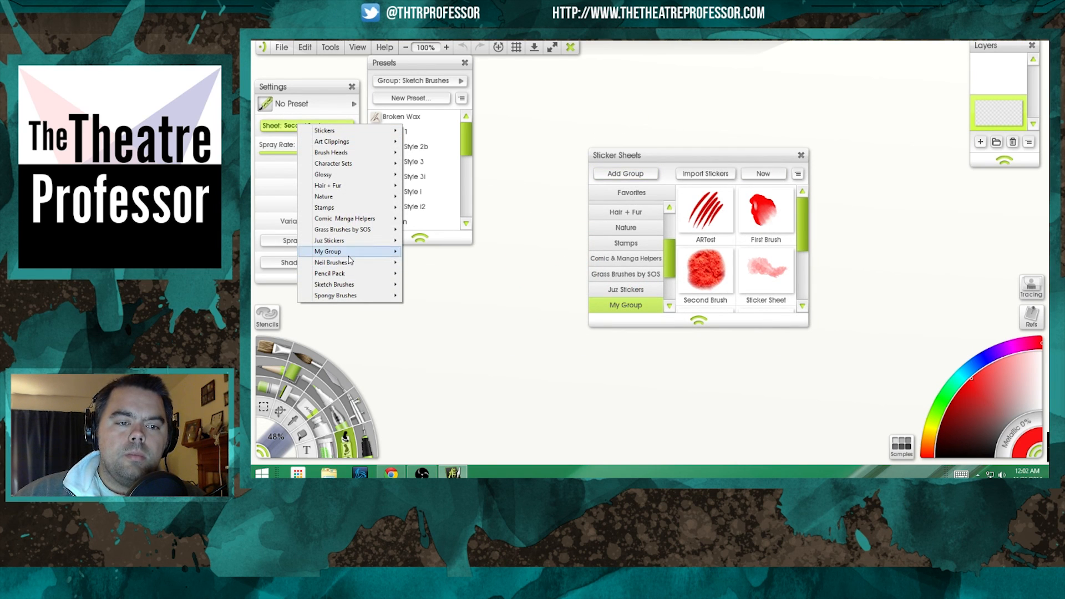
mouse_move(383, 254)
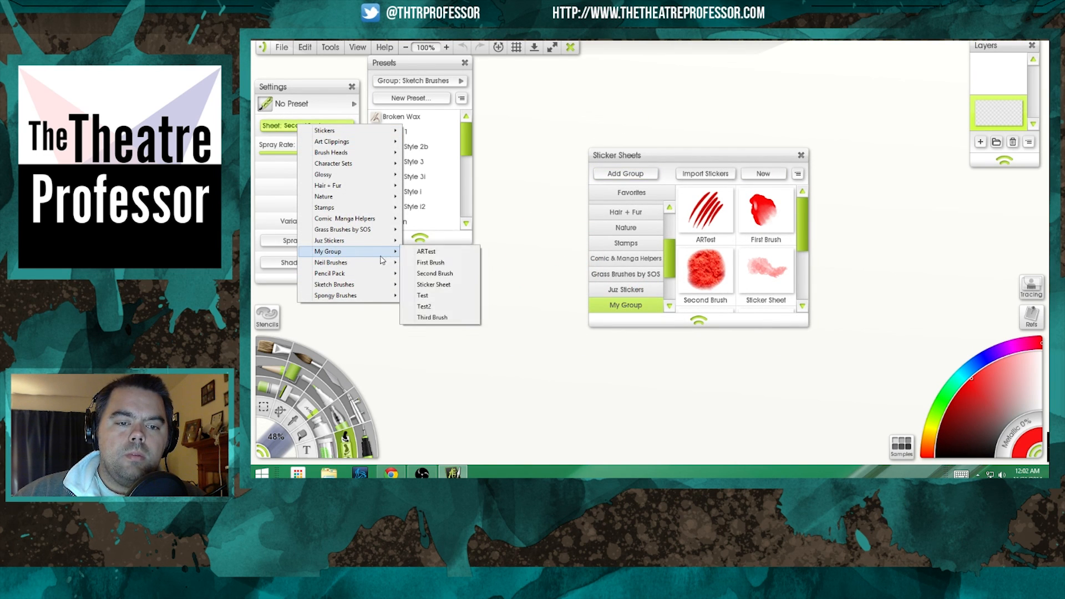
left_click(432, 317)
left_click(800, 156)
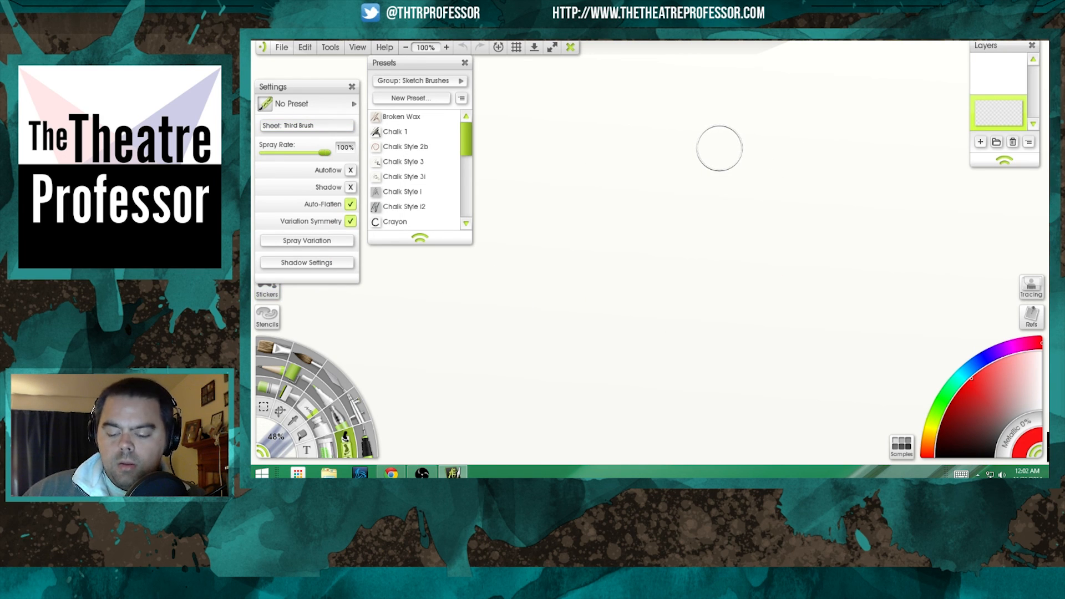
Stamp the Third Brush shape on the blank canvas at a small size and several larger, overlapping sizes.
left_click(575, 269)
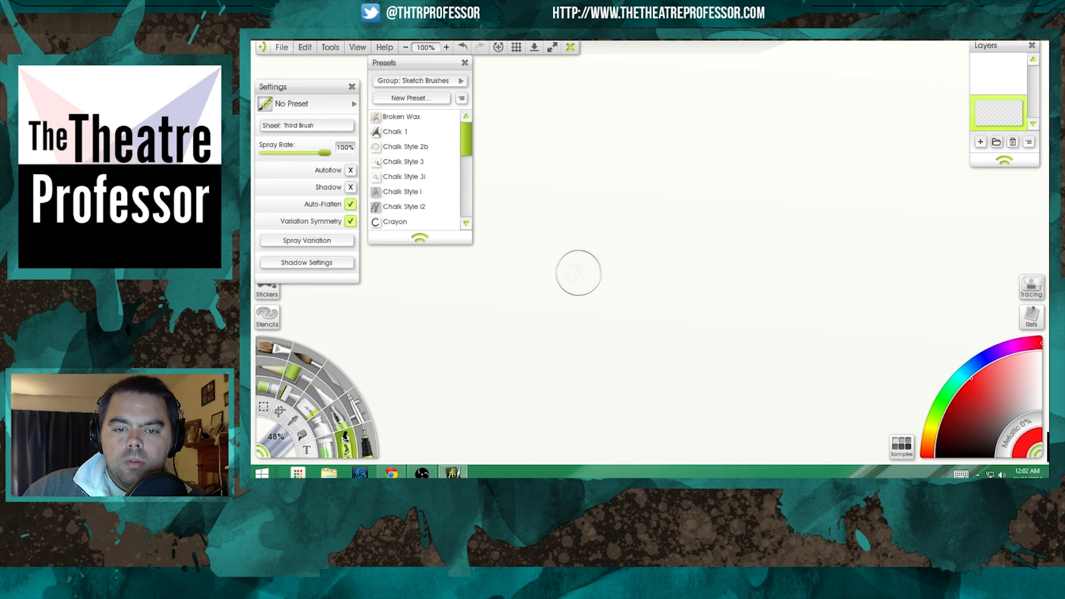
key("bracketright")
key("bracketright")
key("bracketright")
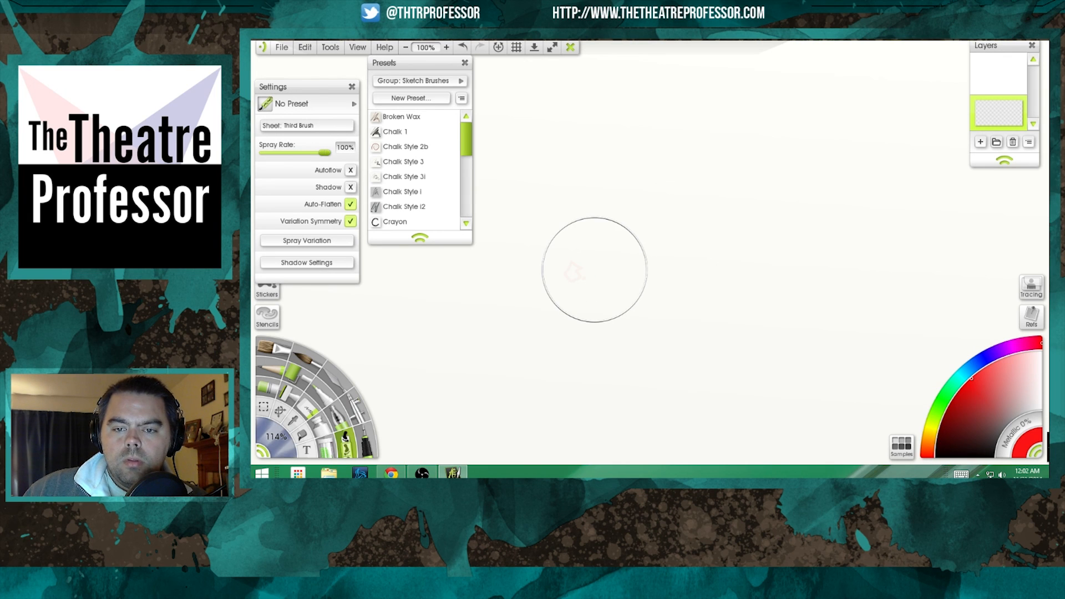
key("bracketright")
key("bracketright")
key("bracketright")
left_click_drag(667, 245, 464, 284)
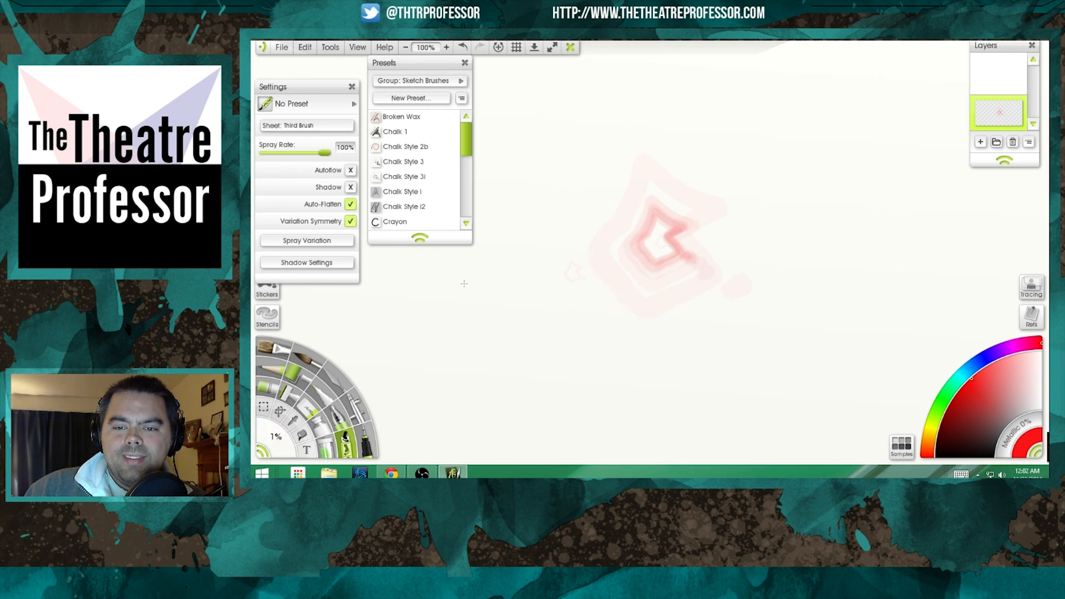
Set the brush size to 18% and paint test strokes and long looping curves across the canvas.
mouse_move(678, 300)
left_mouse_down()
mouse_move(747, 305)
mouse_move(695, 307)
left_mouse_up()
left_click_drag(571, 133, 530, 255)
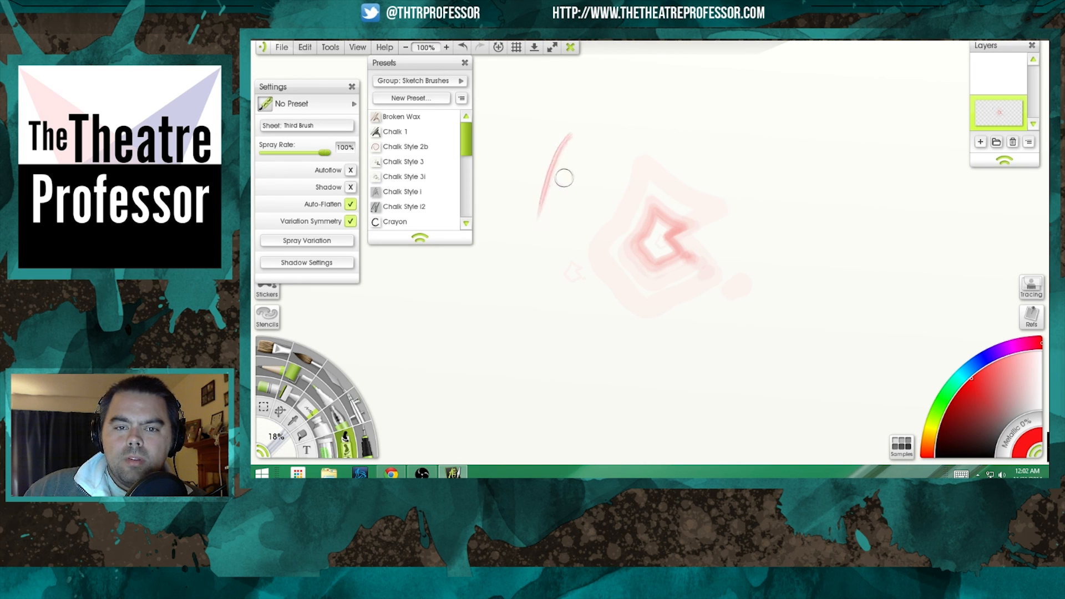
mouse_move(567, 169)
left_mouse_down()
mouse_move(535, 294)
mouse_move(495, 359)
mouse_move(608, 369)
mouse_move(598, 305)
mouse_move(561, 276)
mouse_move(626, 135)
mouse_move(595, 278)
left_mouse_up()
mouse_move(657, 132)
left_mouse_down()
mouse_move(610, 267)
mouse_move(619, 298)
left_mouse_up()
mouse_move(665, 157)
left_mouse_down()
mouse_move(657, 190)
mouse_move(769, 282)
mouse_move(721, 382)
mouse_move(779, 408)
mouse_move(777, 191)
mouse_move(788, 108)
mouse_move(826, 275)
mouse_move(920, 177)
mouse_move(810, 347)
mouse_move(652, 377)
mouse_move(655, 310)
left_mouse_up()
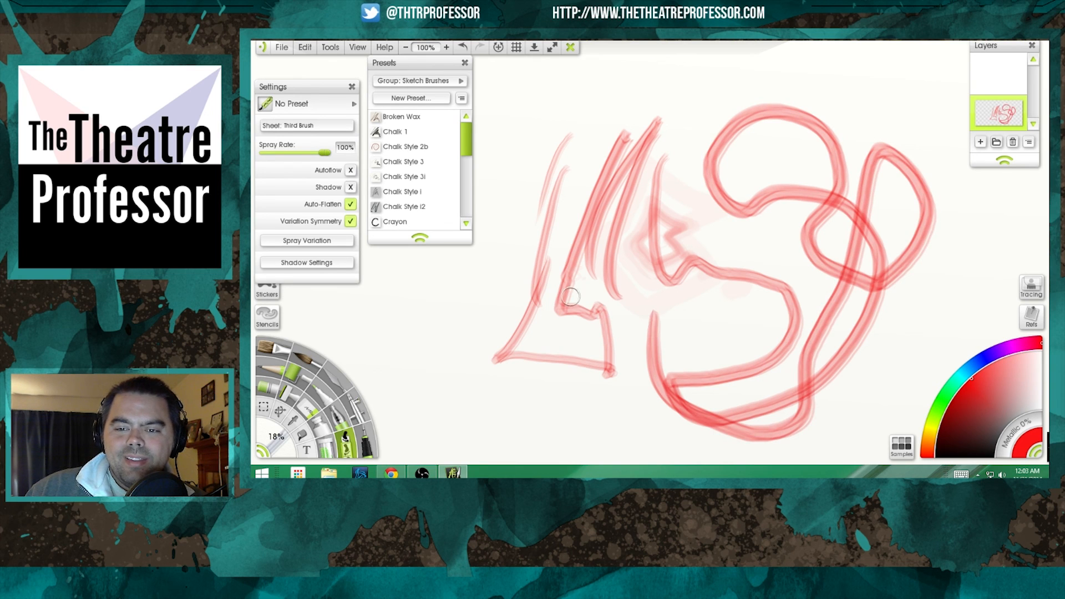
Undo the looping curves and add Random variation to the spray's Rotation, testing it with short strokes on blank canvas.
key("ctrl+z")
left_click(327, 241)
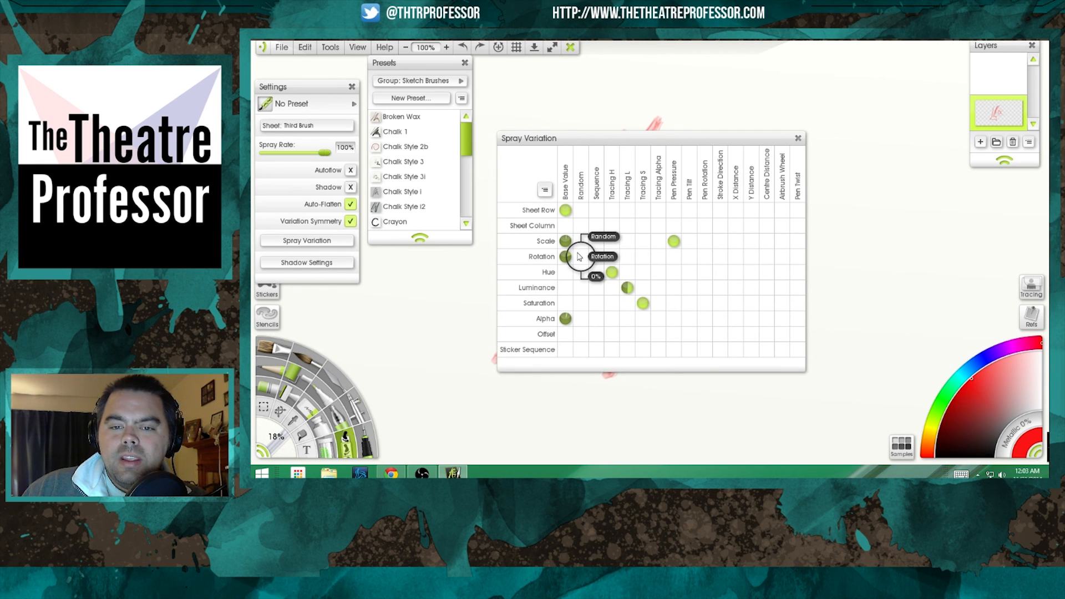
left_click(580, 256)
mouse_move(875, 205)
left_mouse_down()
mouse_move(848, 267)
mouse_move(863, 261)
mouse_move(885, 207)
left_mouse_up()
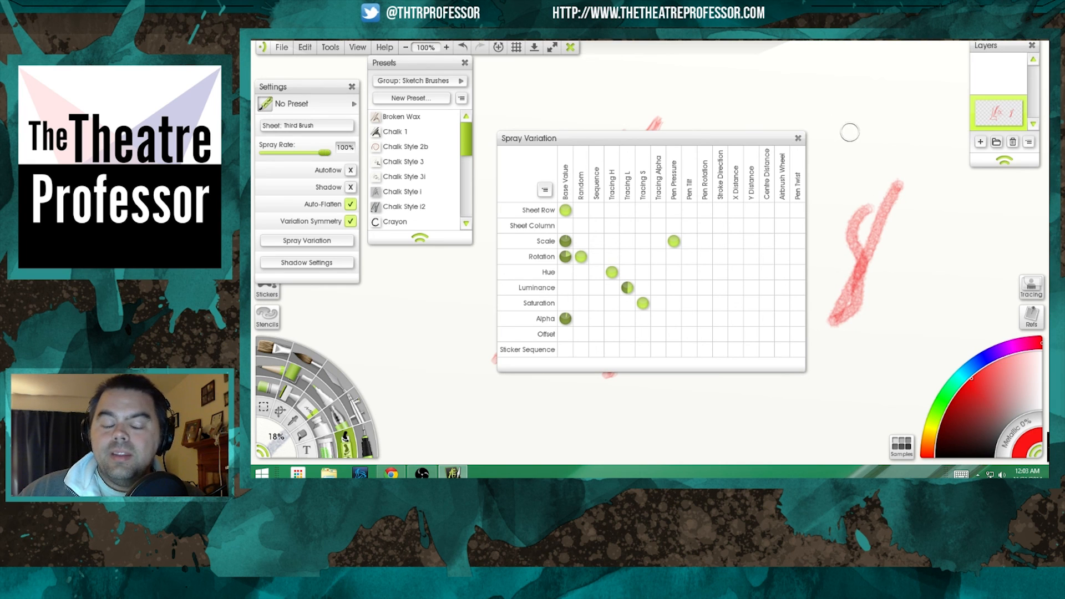
With the brush size at 88%, paint a large bright red blob and a dark red blob below it.
mouse_move(857, 140)
left_mouse_down()
mouse_move(915, 169)
mouse_move(857, 166)
mouse_move(858, 149)
mouse_move(875, 147)
mouse_move(853, 201)
mouse_move(898, 177)
mouse_move(880, 131)
mouse_move(869, 195)
left_mouse_up()
left_click(969, 422)
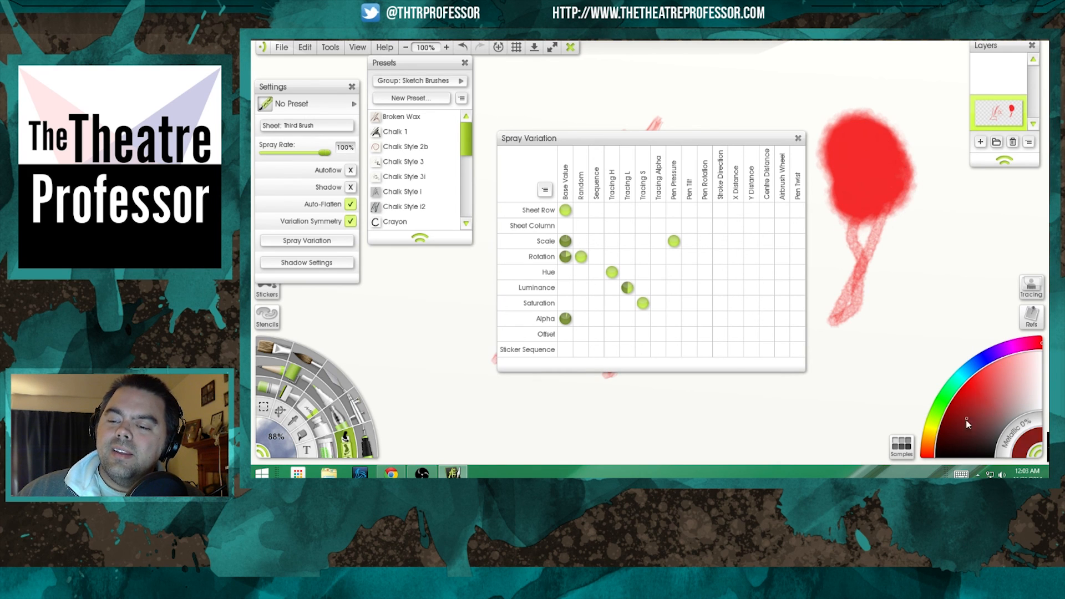
left_click_drag(891, 299, 900, 307)
Paint pale pink patches around the dark red blob, and cover the area with a broad near-black mass.
left_click(981, 352)
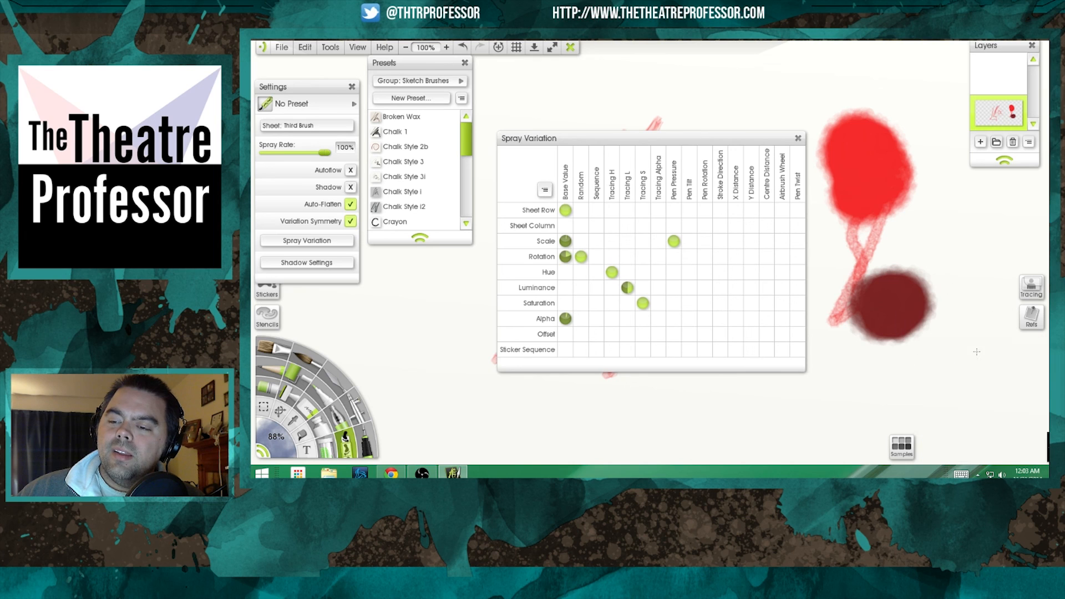
left_click(1030, 357)
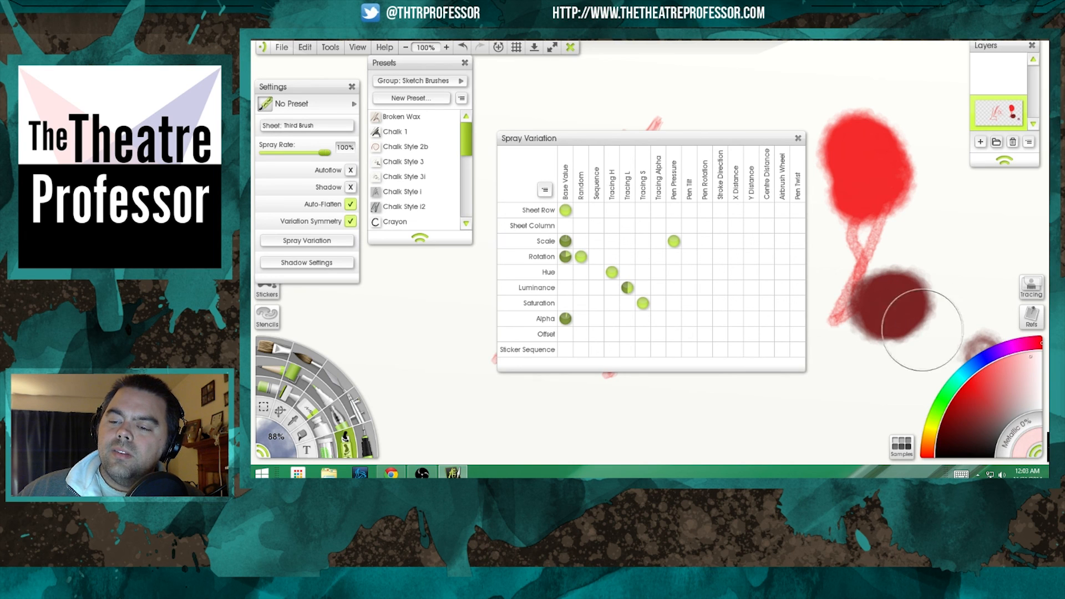
mouse_move(827, 371)
left_mouse_down()
mouse_move(835, 316)
mouse_move(859, 311)
mouse_move(872, 295)
mouse_move(866, 305)
mouse_move(921, 311)
left_mouse_up()
left_click_drag(964, 396, 946, 447)
mouse_move(859, 276)
left_mouse_down()
mouse_move(856, 294)
mouse_move(813, 300)
mouse_move(832, 238)
left_mouse_up()
mouse_move(769, 271)
left_mouse_down()
mouse_move(793, 215)
mouse_move(711, 313)
mouse_move(804, 147)
mouse_move(755, 236)
mouse_move(787, 180)
mouse_move(771, 261)
mouse_move(858, 323)
mouse_move(891, 311)
mouse_move(915, 261)
left_mouse_up()
Paint a round near-white spot in the middle of the dark mass and close the Spray Variation window.
left_click(1037, 388)
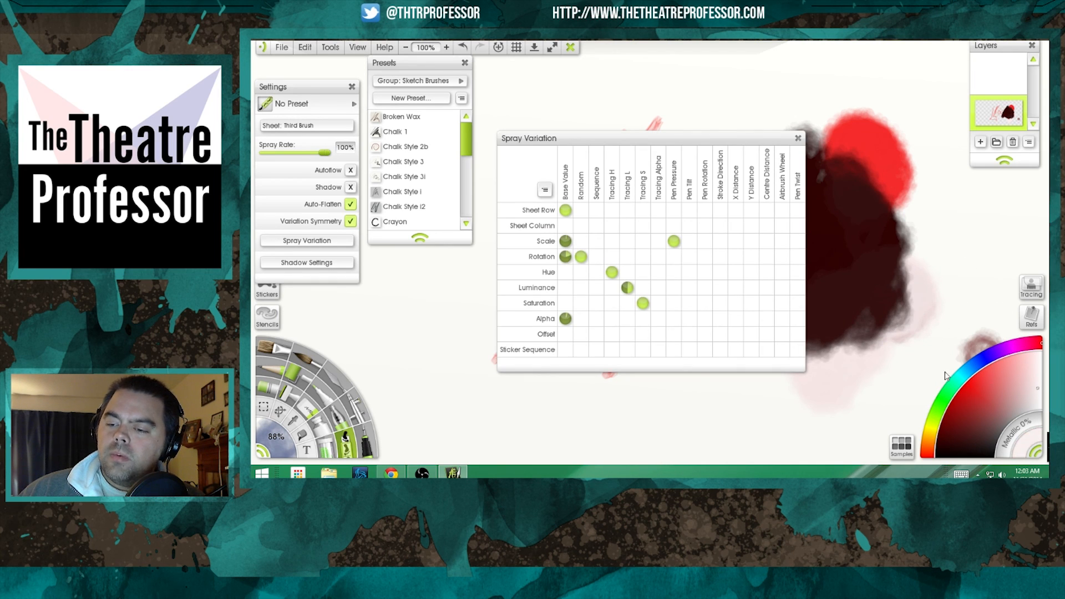
left_click_drag(832, 243, 830, 240)
left_click(799, 138)
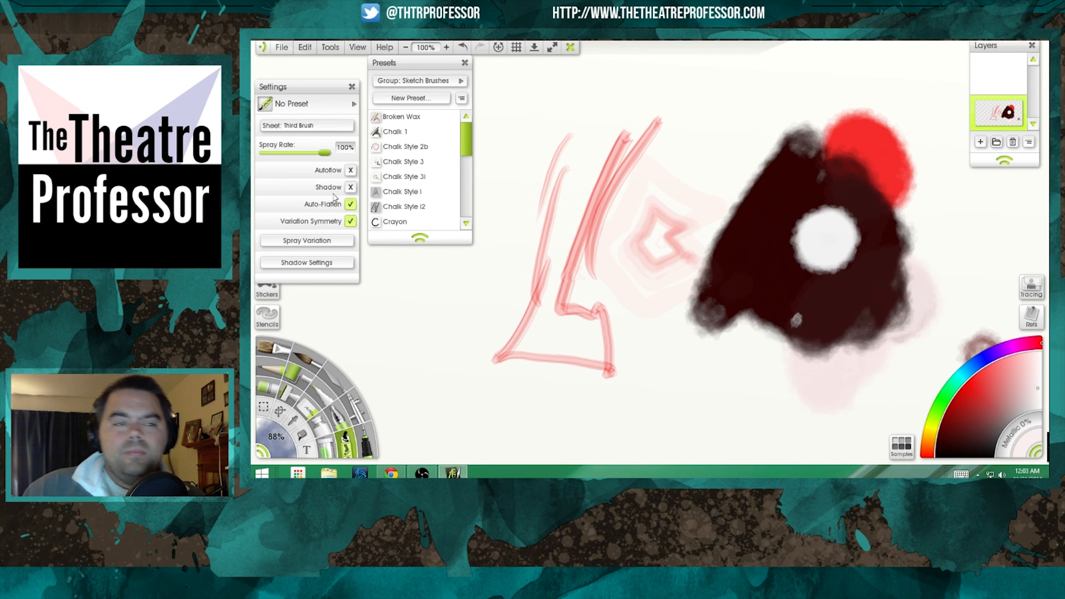
Switch to the Normal Round oil brush and paint a long pale stroke from the white spot down past the dark mass.
left_click(283, 351)
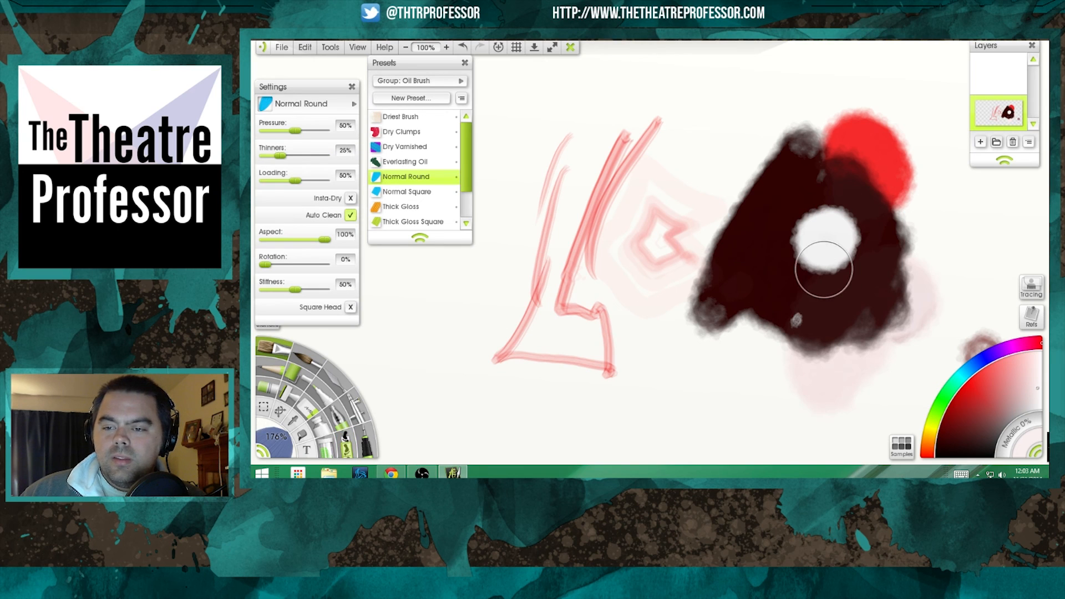
left_click_drag(820, 261, 805, 371)
left_click_drag(810, 309, 790, 422)
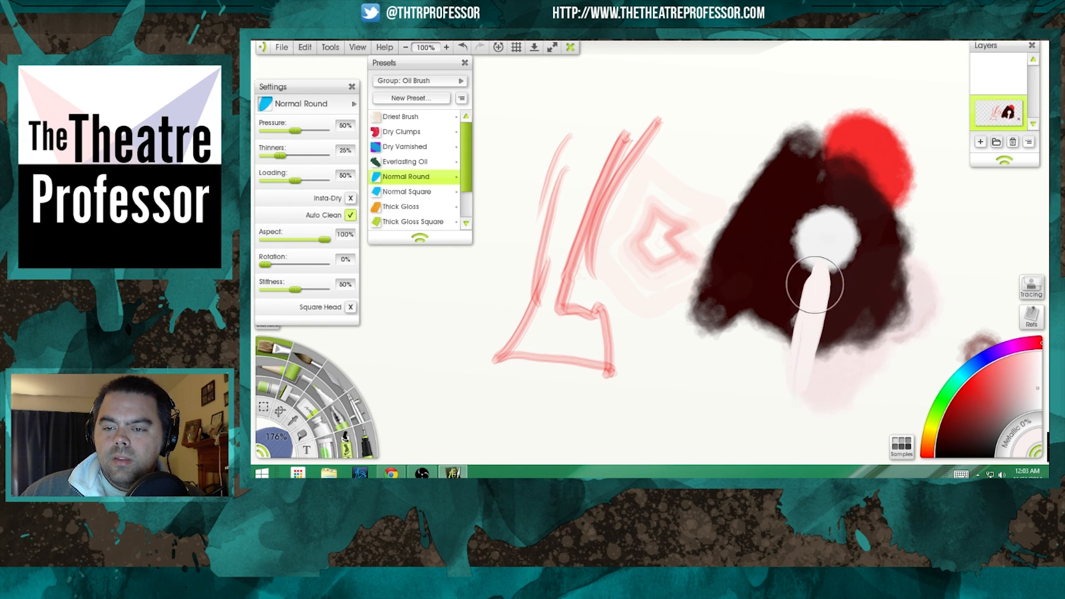
left_click_drag(812, 282, 782, 454)
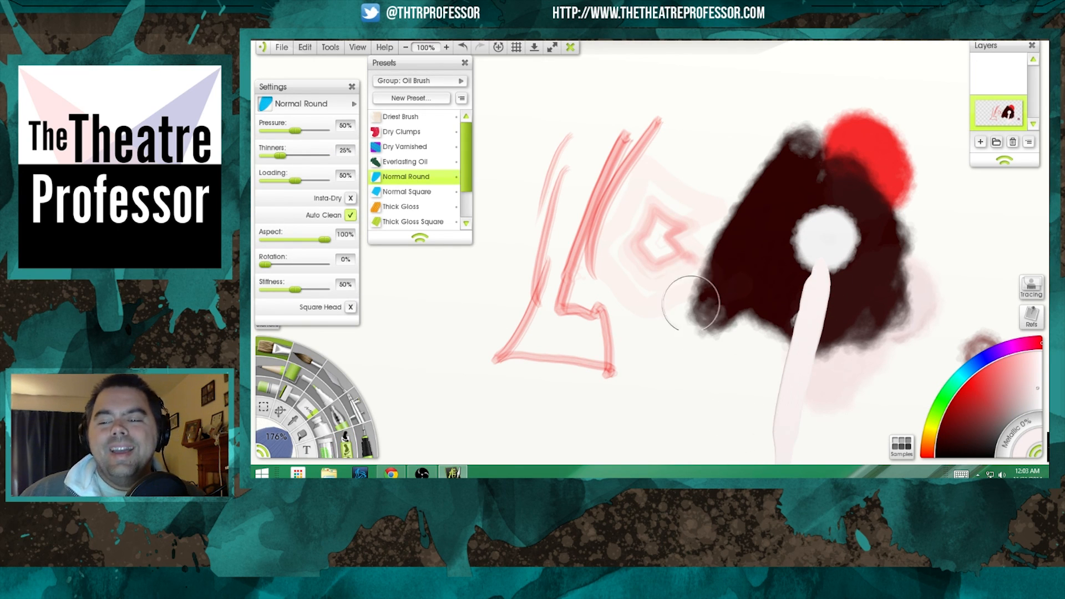